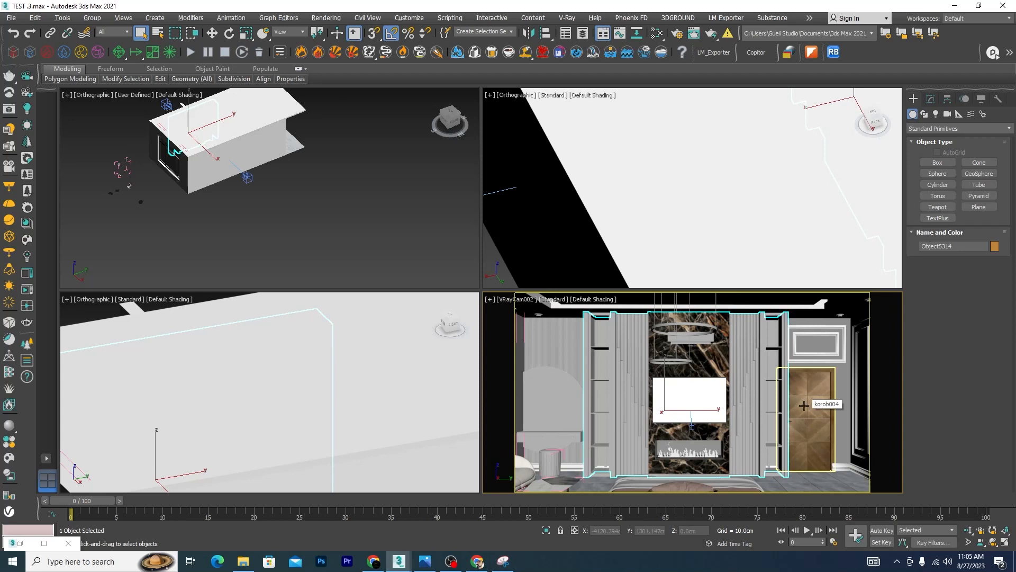
right_click(803, 405)
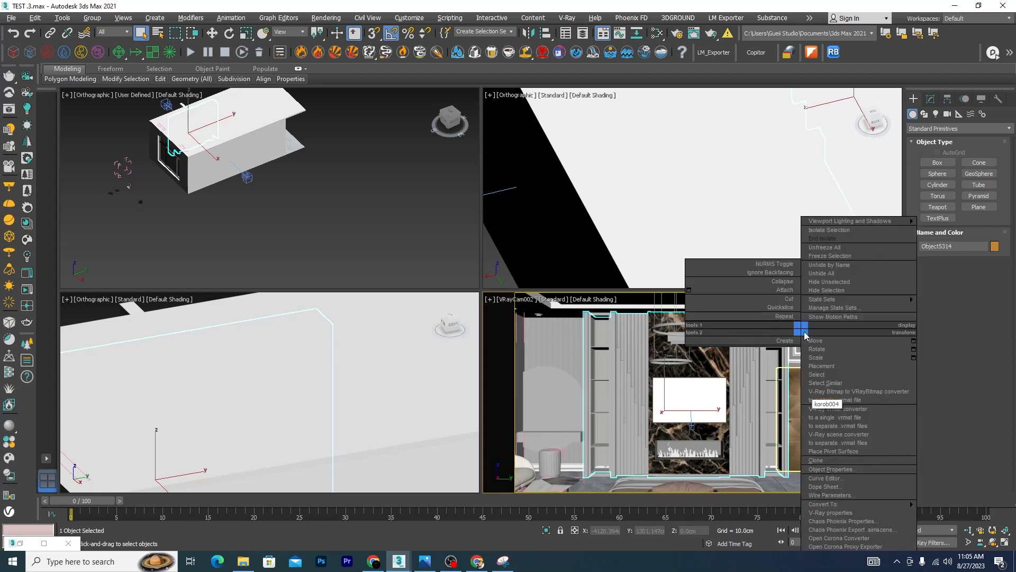
left_click(787, 387)
left_click(751, 389)
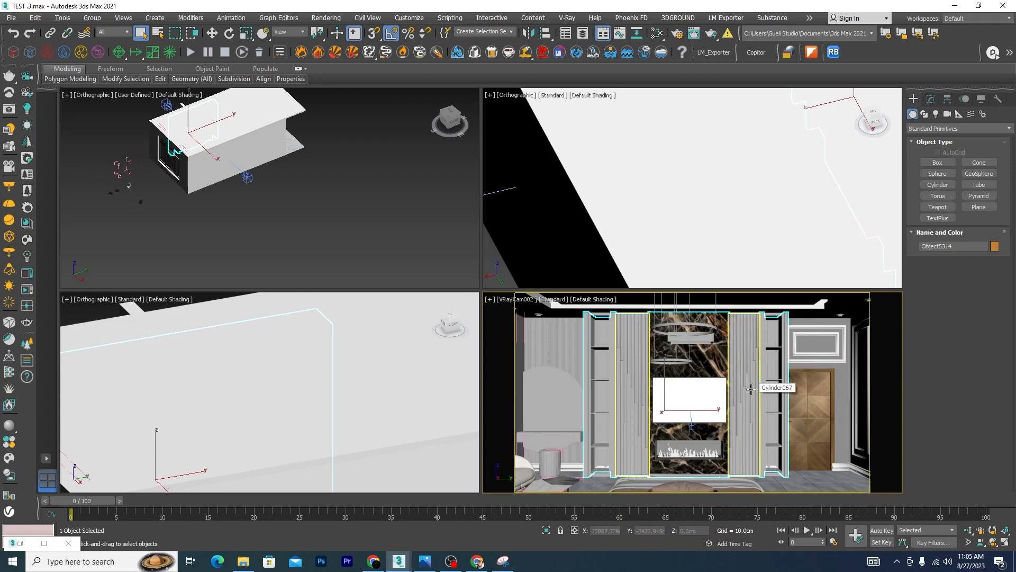
left_click(722, 363)
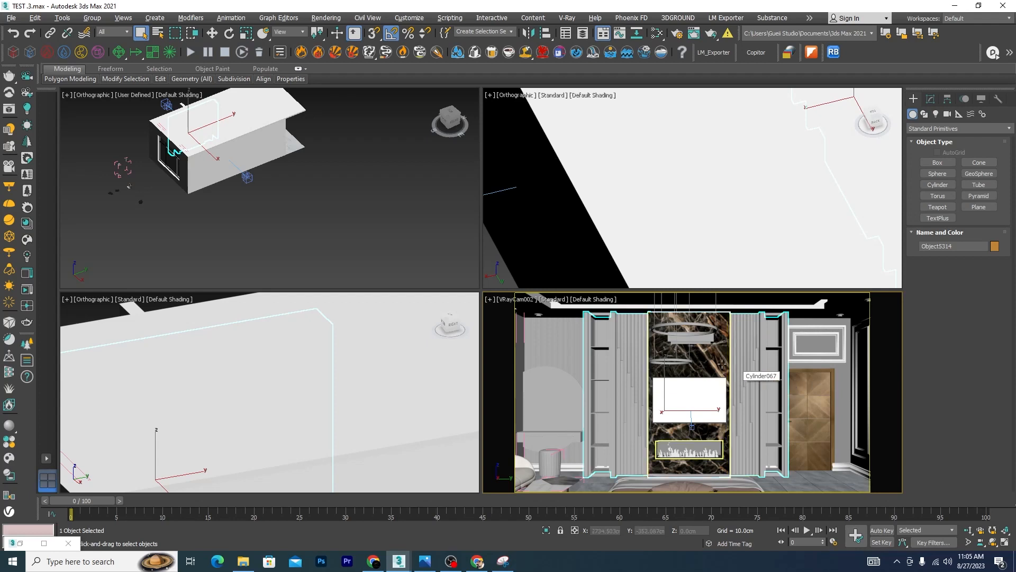
left_click(734, 368)
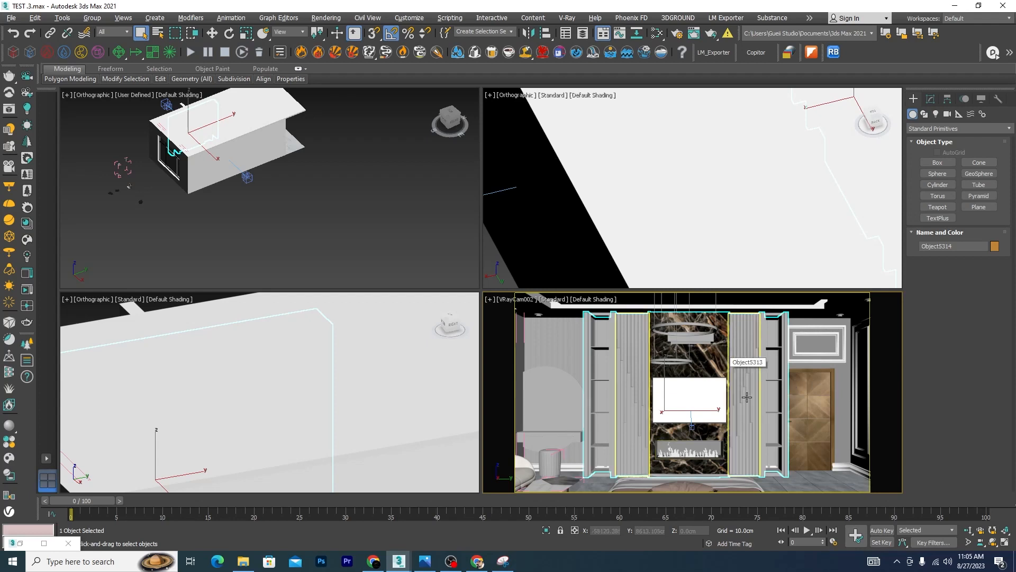
left_click(769, 381)
left_click(732, 377)
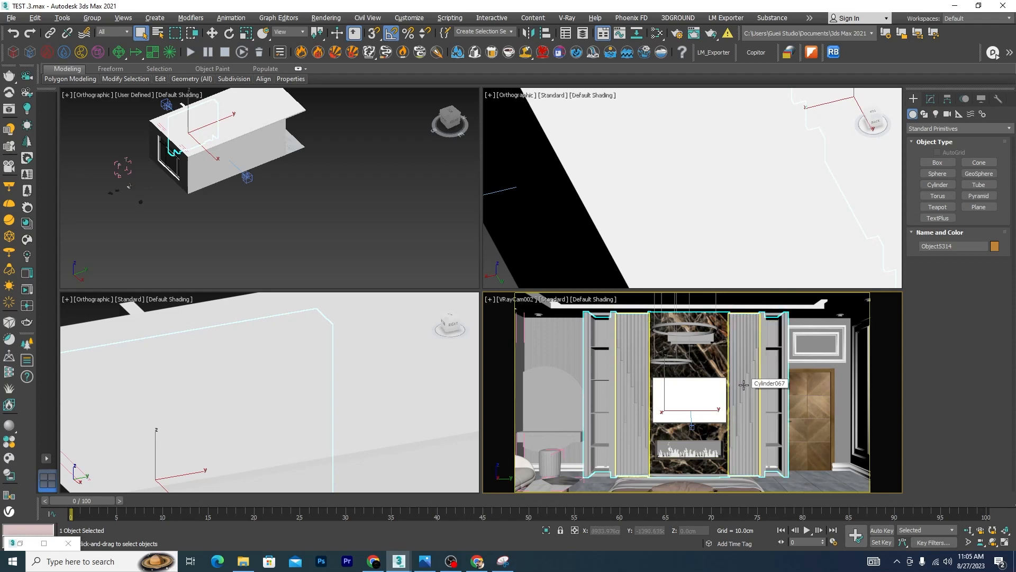
Isolate the slatted wall panels flanking the marble TV wall and show them selected in a maximized orthographic viewport
left_click(744, 385)
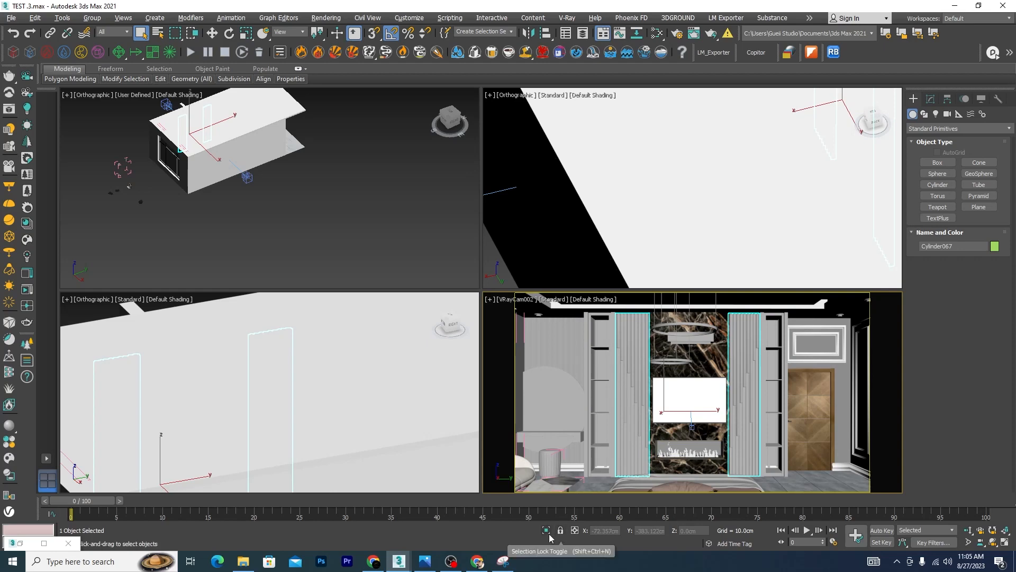
key("alt+q")
right_click(348, 402)
key("alt+w")
scroll(618, 335, "down", 4)
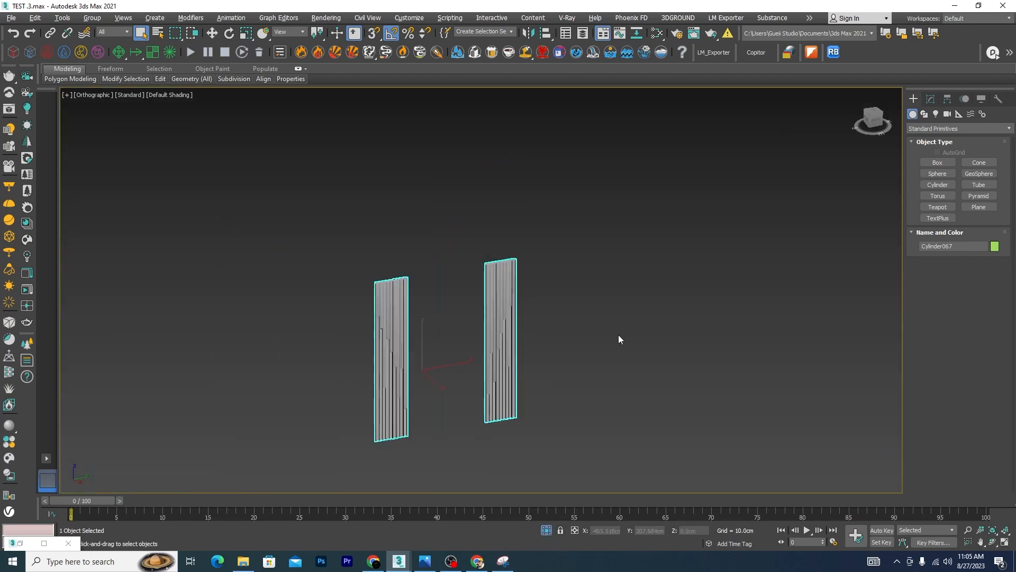
scroll(488, 402, "up", 4)
left_click(488, 402)
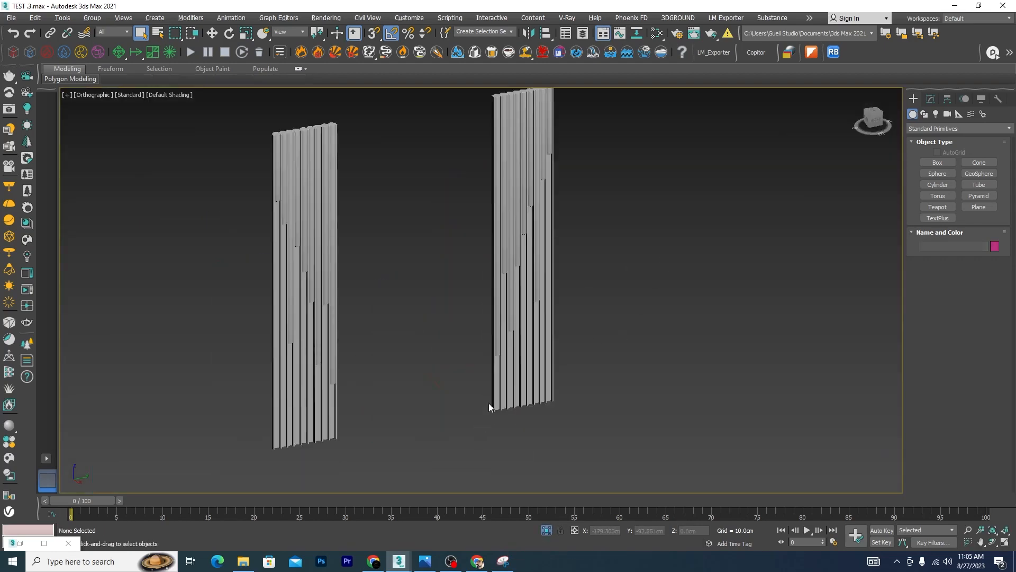
left_click(511, 226)
middle_click_drag(647, 205, 644, 243)
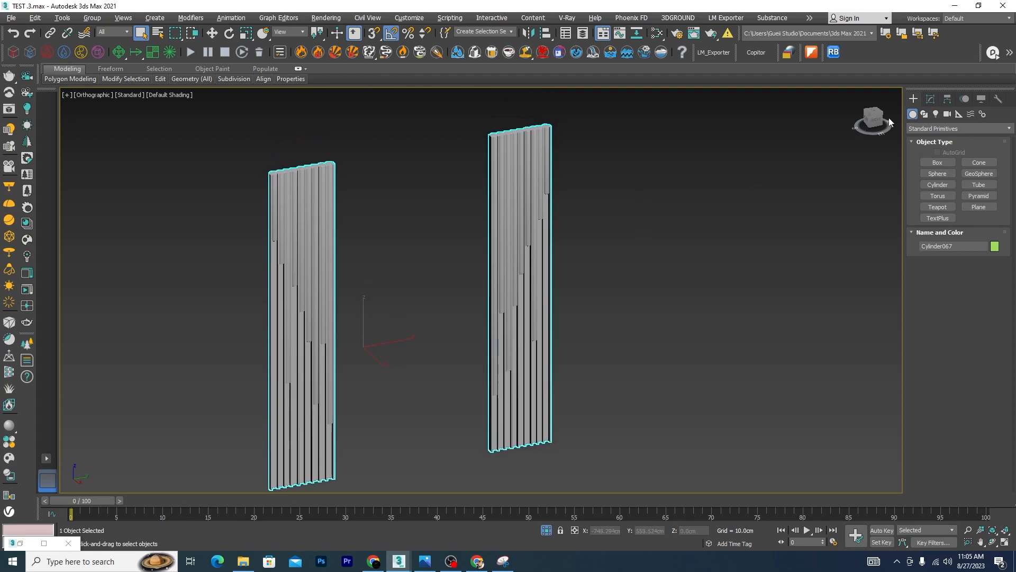
At element level, select the slats' flat backing and one round slat to check the material ID of each
left_click(930, 99)
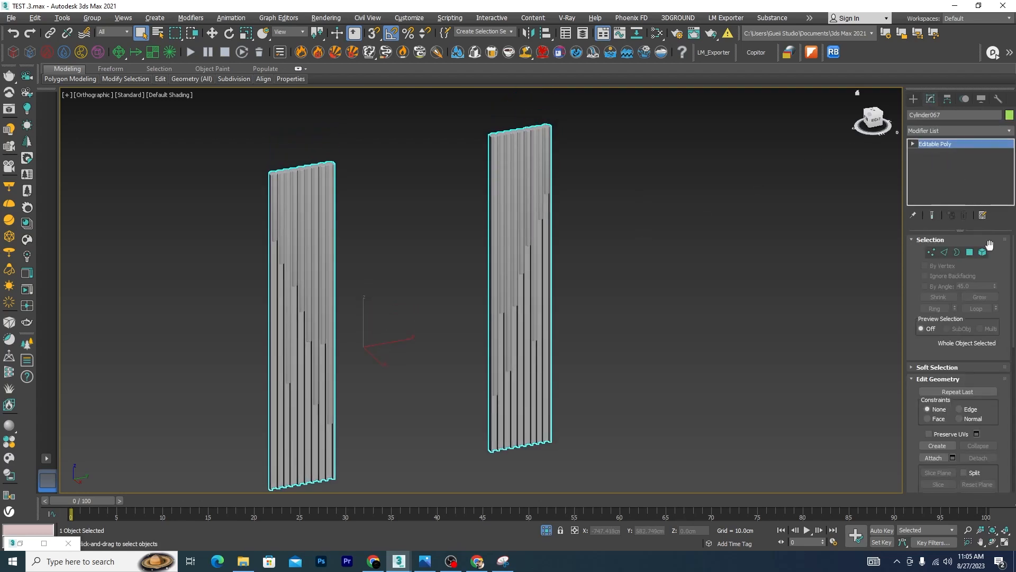
left_click(969, 251)
scroll(566, 291, "up", 5)
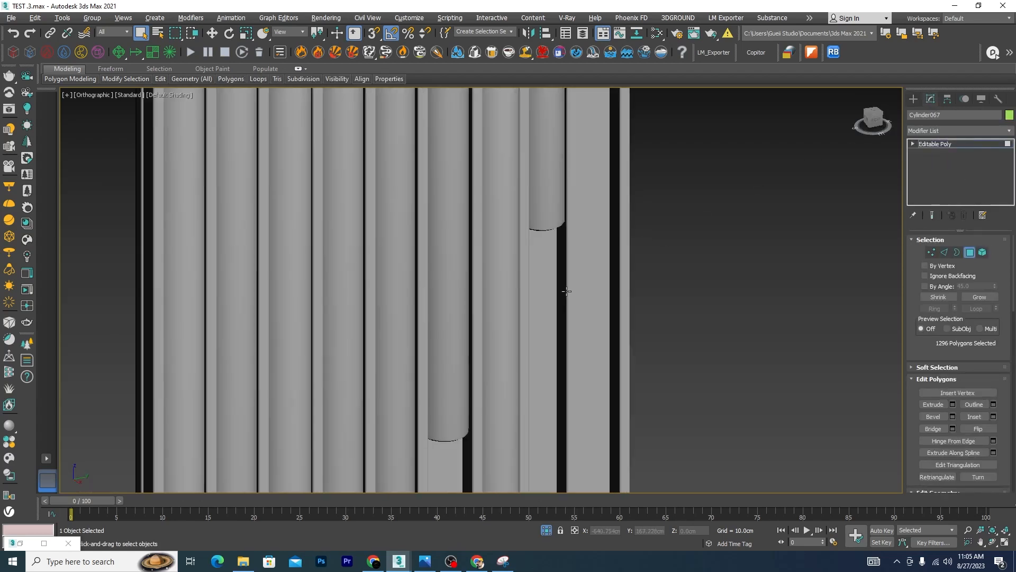
scroll(566, 291, "up", 1)
left_click(983, 252)
left_click(604, 254)
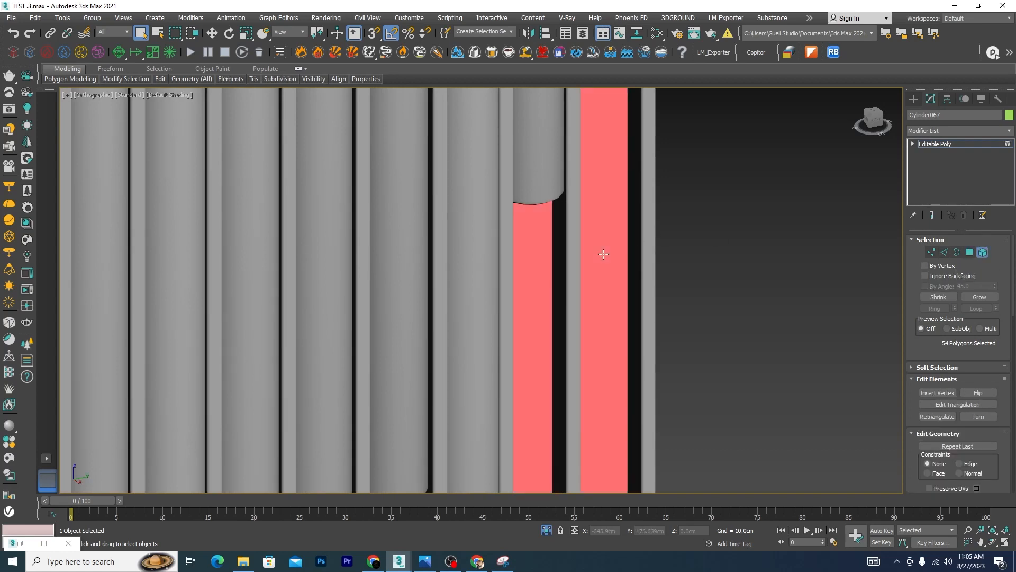
scroll(603, 254, "down", 6)
left_click_drag(1014, 282, 1015, 350)
scroll(940, 399, "down", 2)
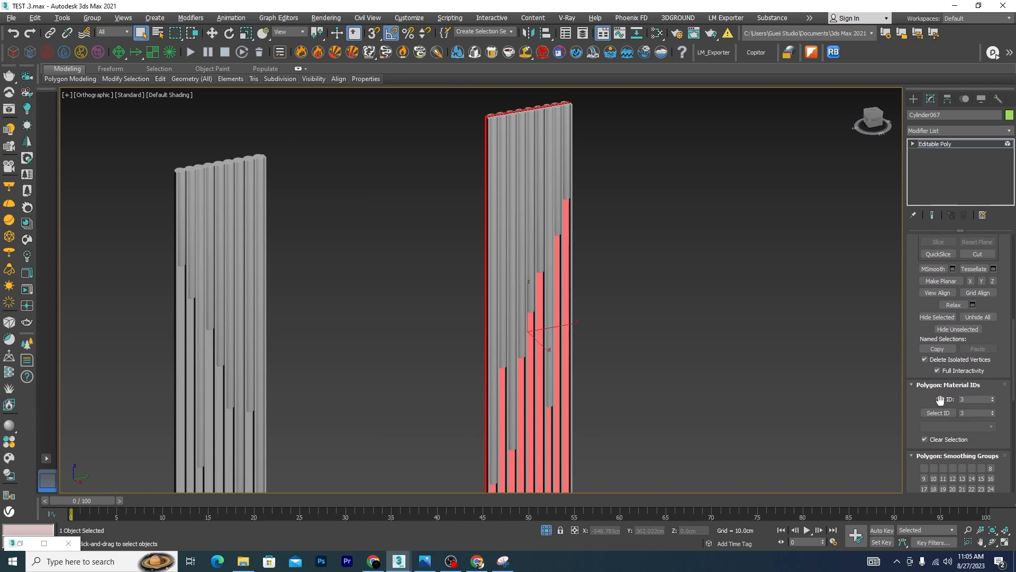
scroll(524, 321, "up", 10)
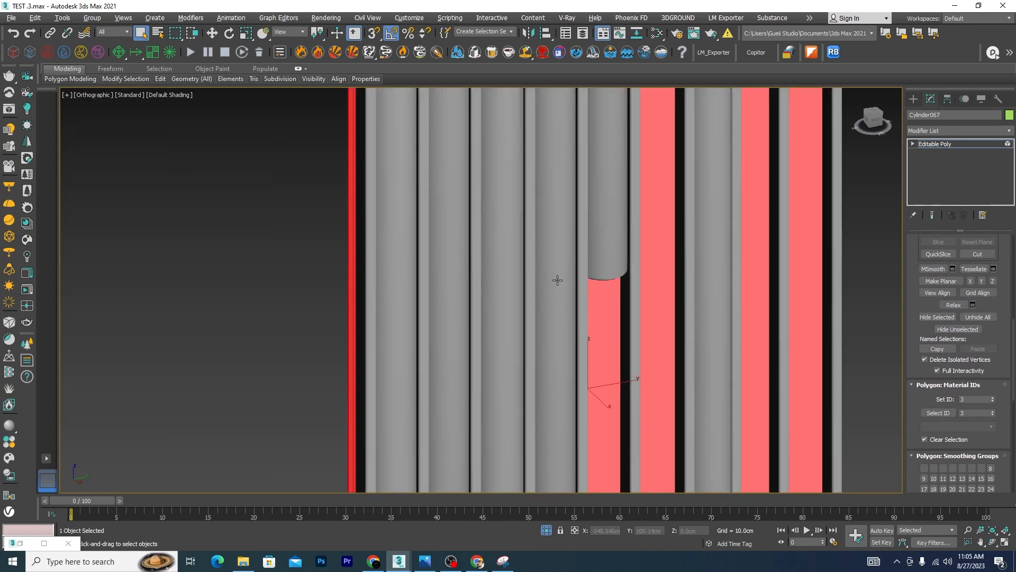
scroll(630, 334, "down", 5)
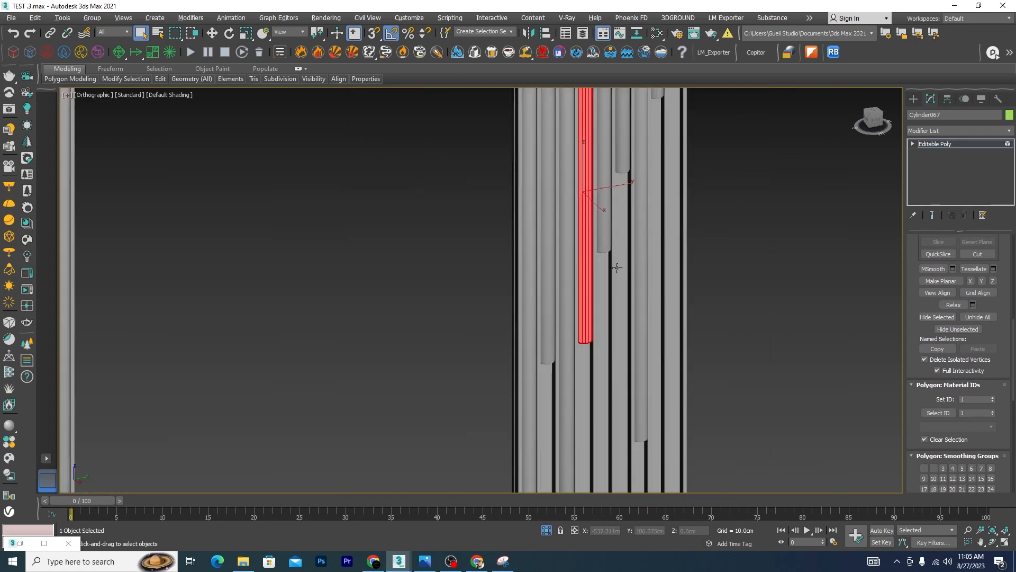
Examine the lit slats beside the TV in the reference render 4.png, and return to the TEST .3.max scene
left_click(424, 560)
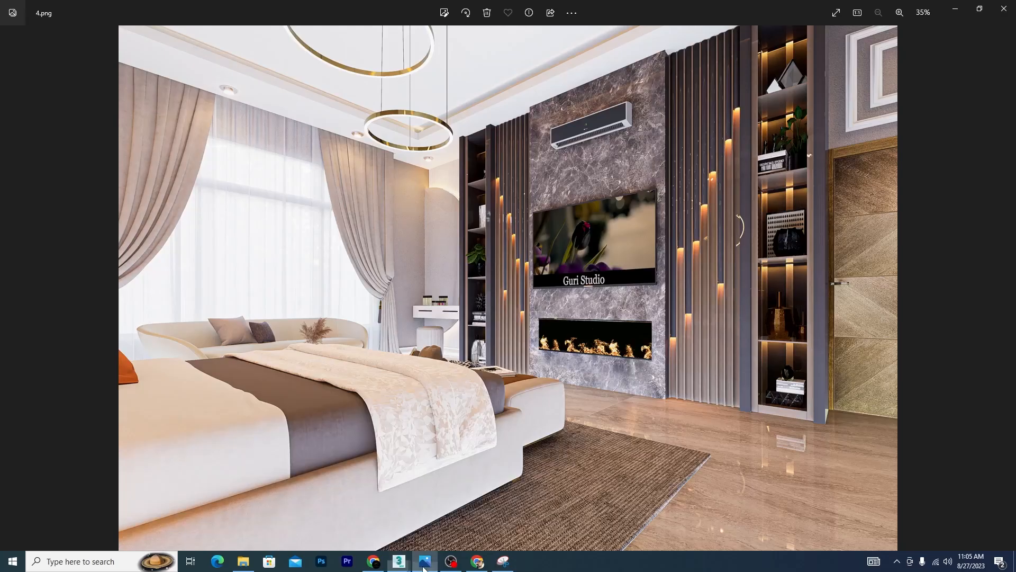
scroll(759, 288, "up", 3)
scroll(759, 289, "up", 2)
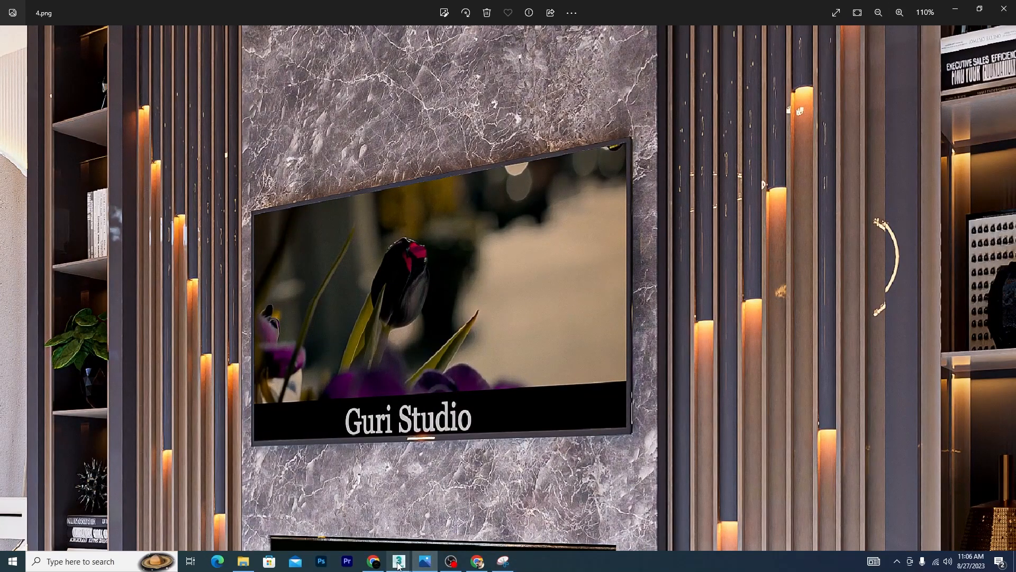
mouse_move(398, 560)
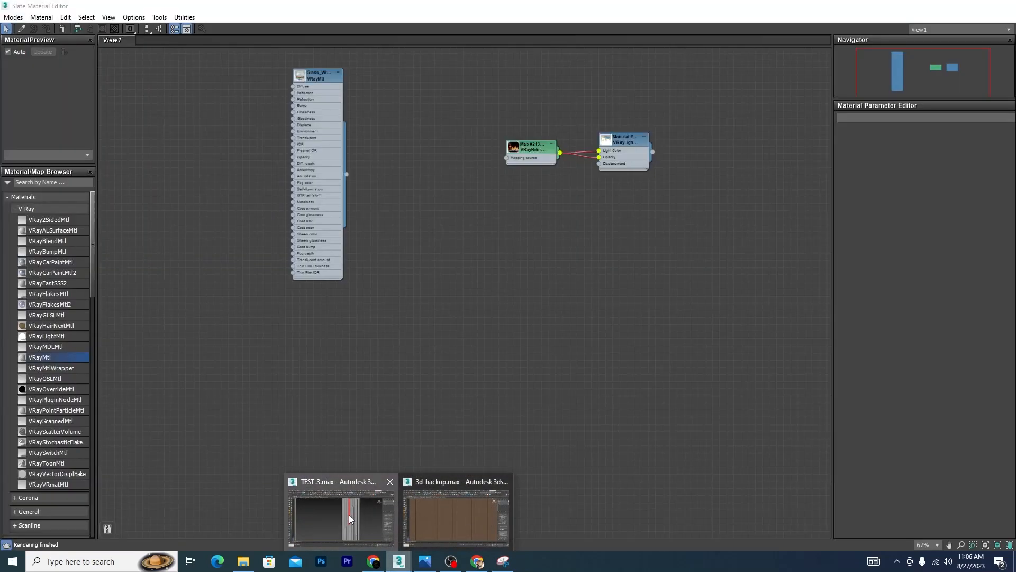
left_click(348, 514)
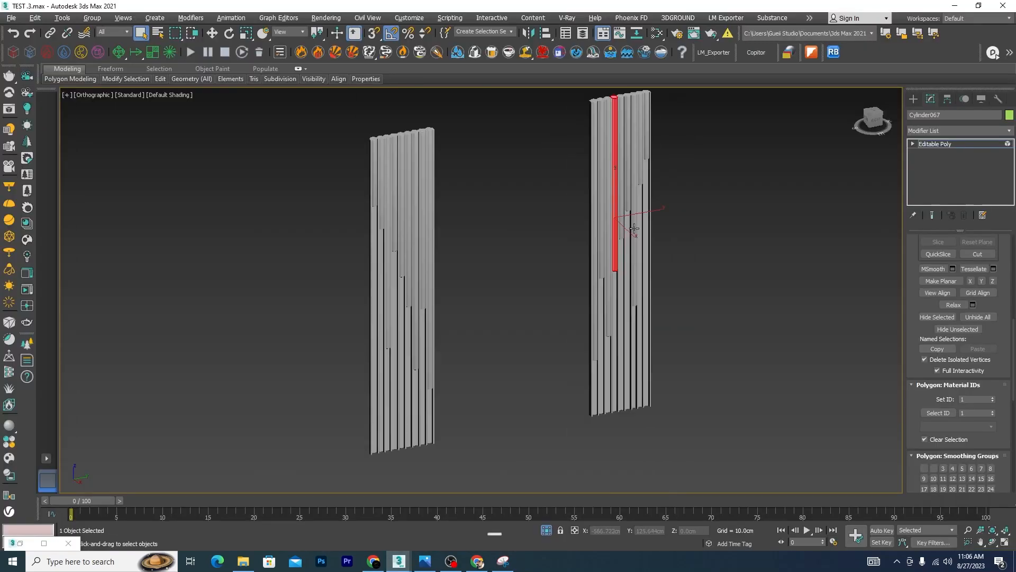
Select the small rounded light element under a slat's end and check its material ID
scroll(646, 238, "down", 5)
scroll(623, 309, "up", 10)
scroll(623, 309, "up", 4)
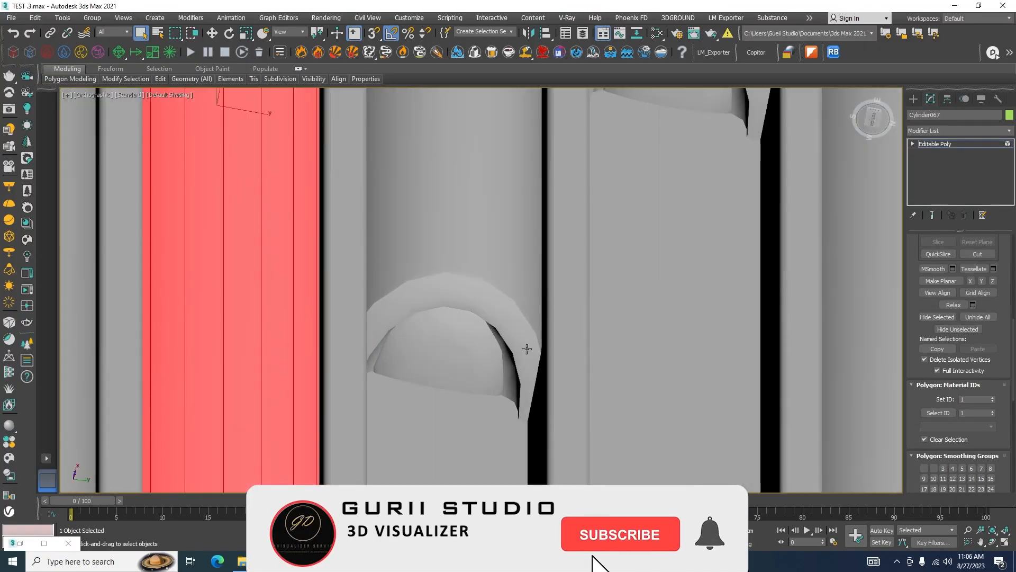
left_click(439, 352)
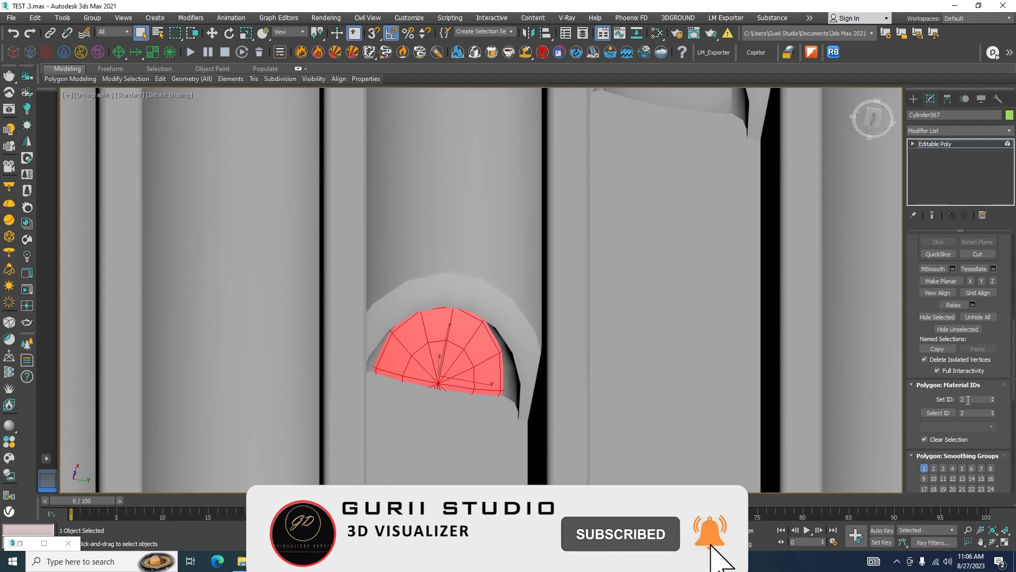
scroll(576, 318, "down", 10)
middle_click_drag(627, 326, 635, 384, "alt")
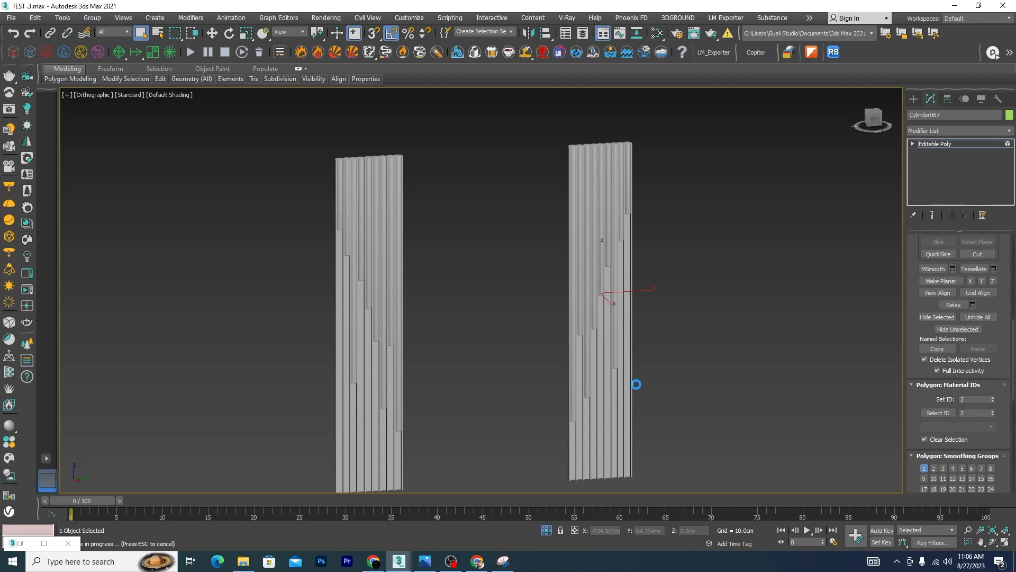
Open the Slate Material Editor with its window maximized
key("m")
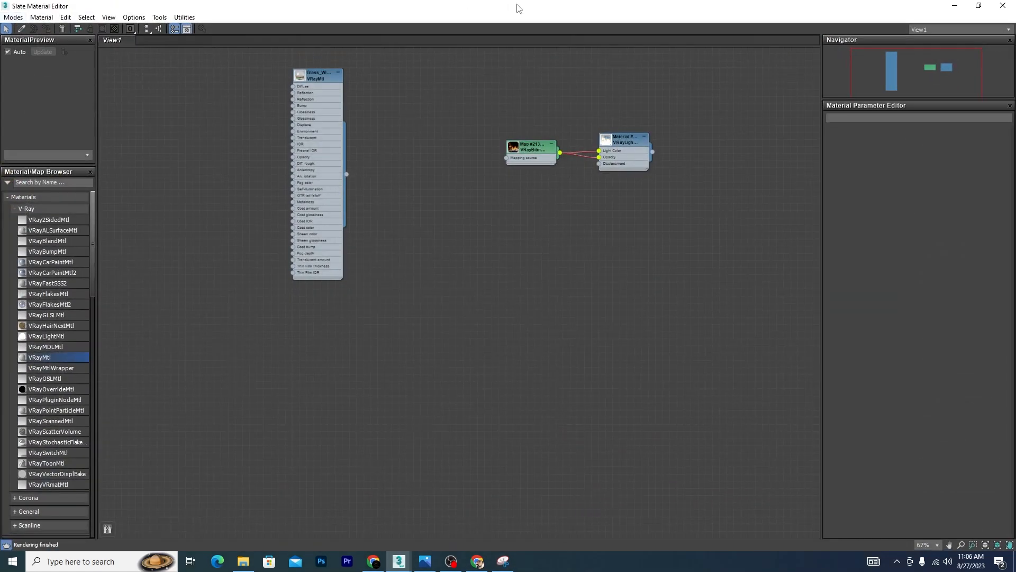
left_click_drag(518, 9, 447, 96)
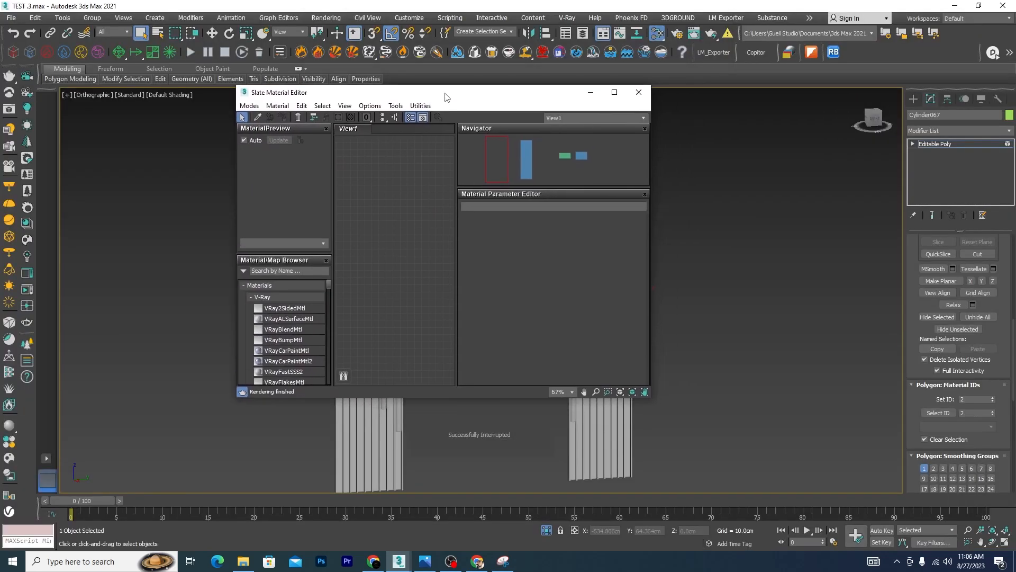
left_click(613, 93)
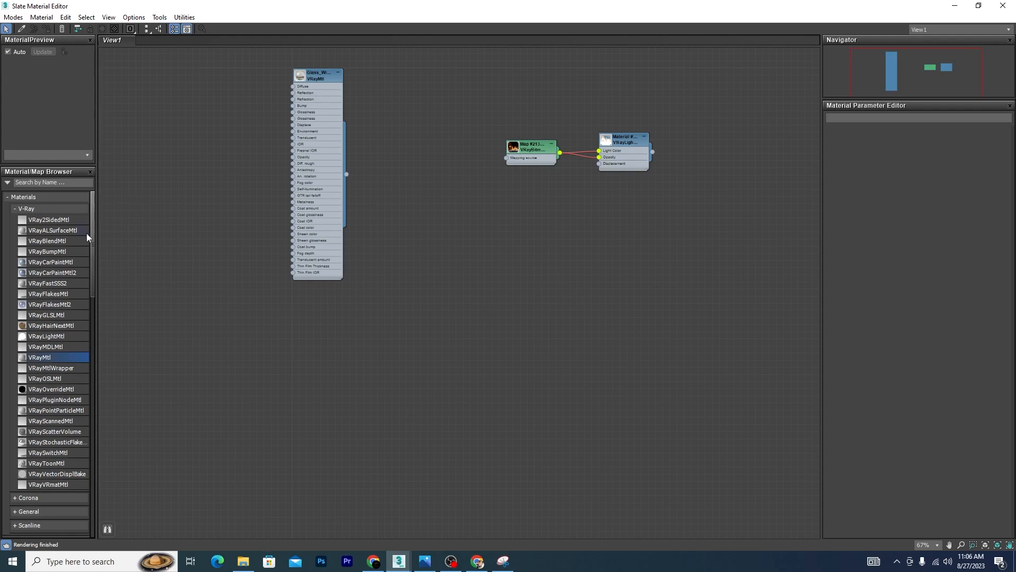
Add a Multi/Sub-Object material from the general materials to the empty area of the node view
left_click_drag(91, 239, 81, 405)
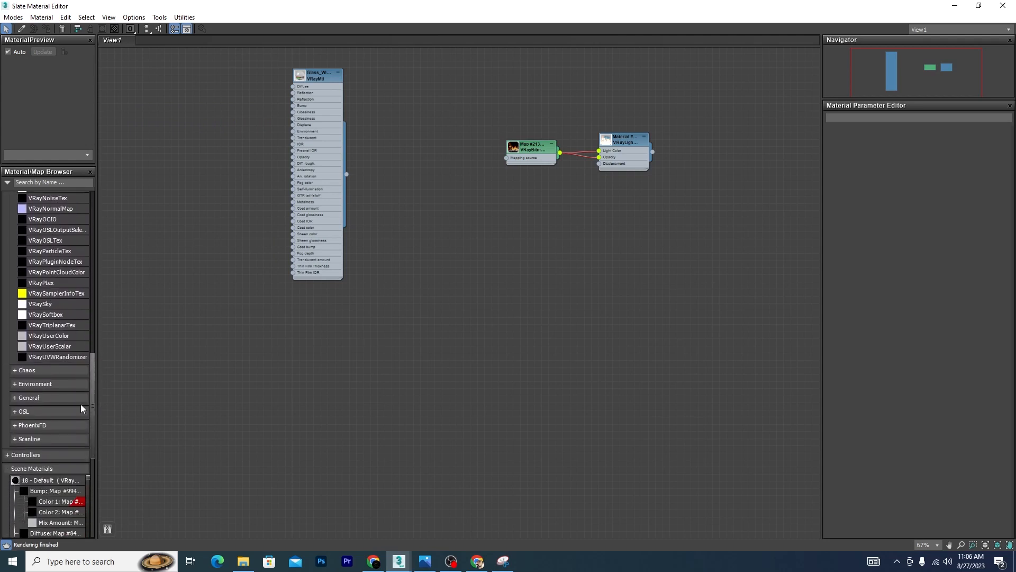
left_click(15, 401)
left_click(16, 401)
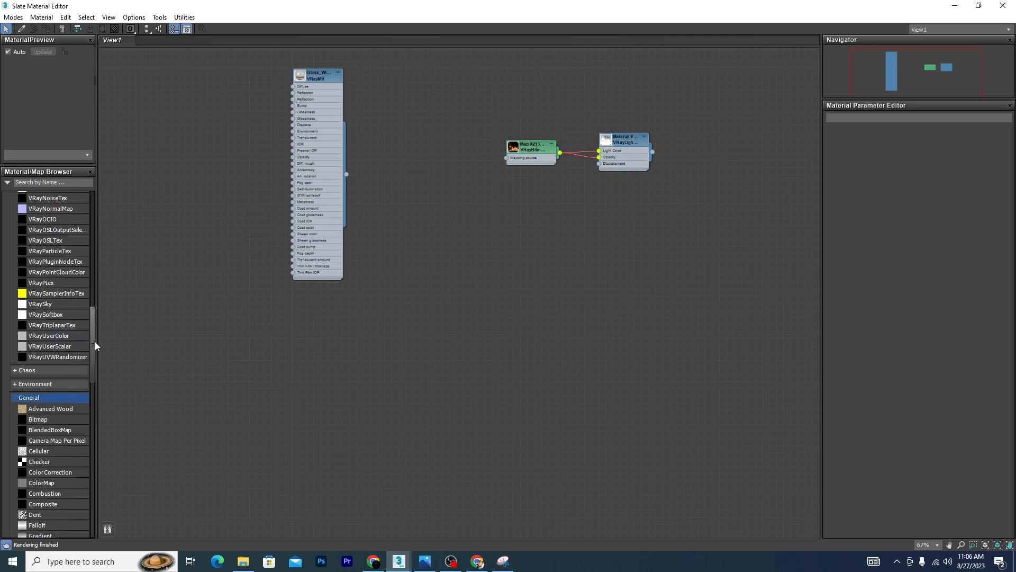
left_click_drag(95, 344, 90, 373)
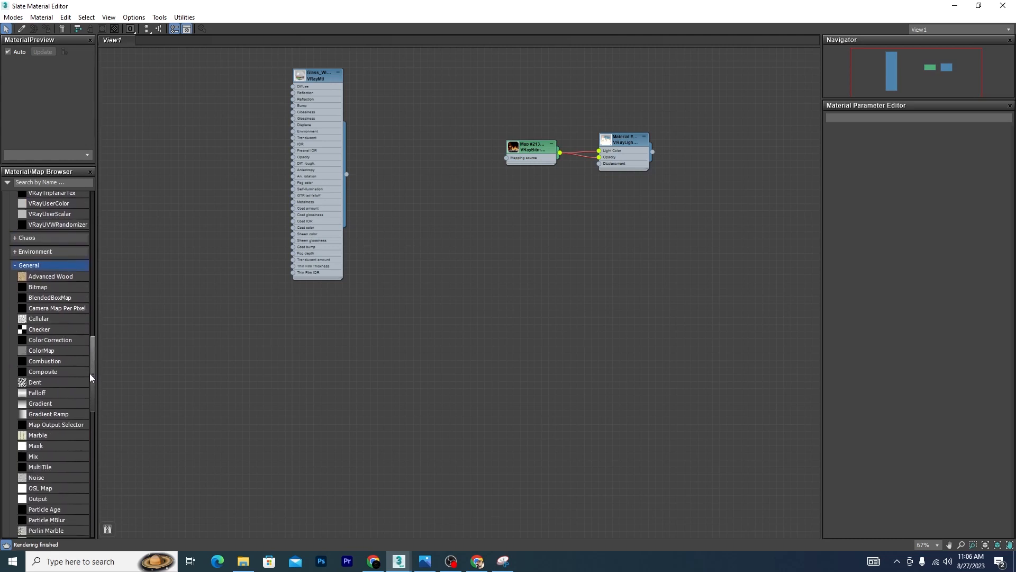
left_click_drag(90, 373, 94, 252)
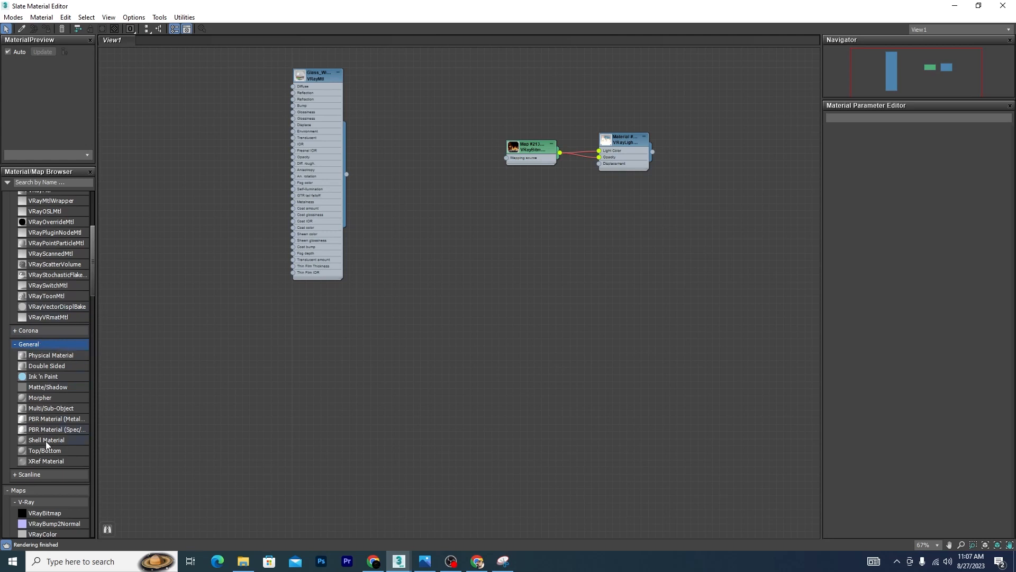
left_click_drag(41, 407, 132, 405)
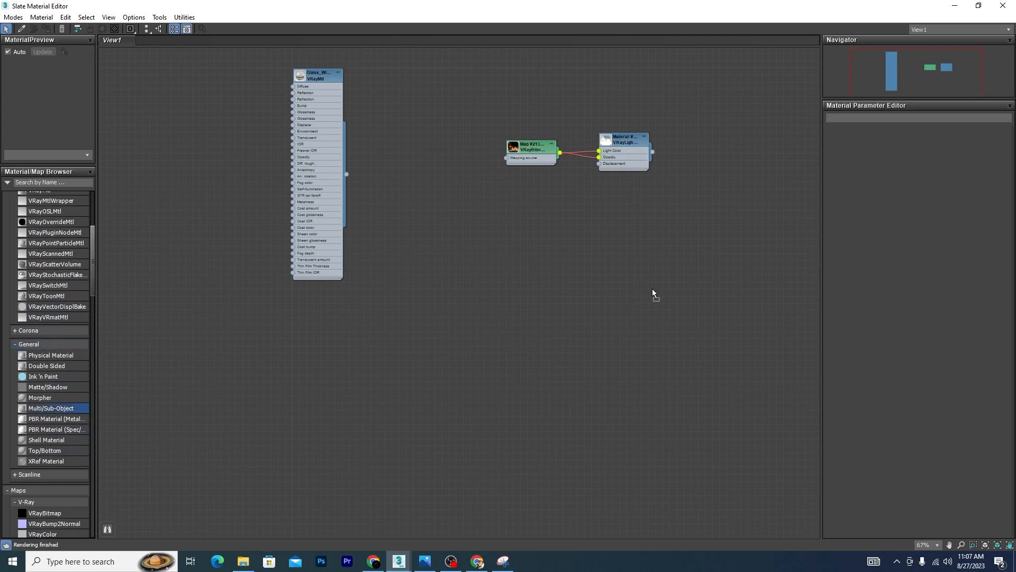
left_click_drag(653, 290, 655, 291)
scroll(642, 321, "up", 5)
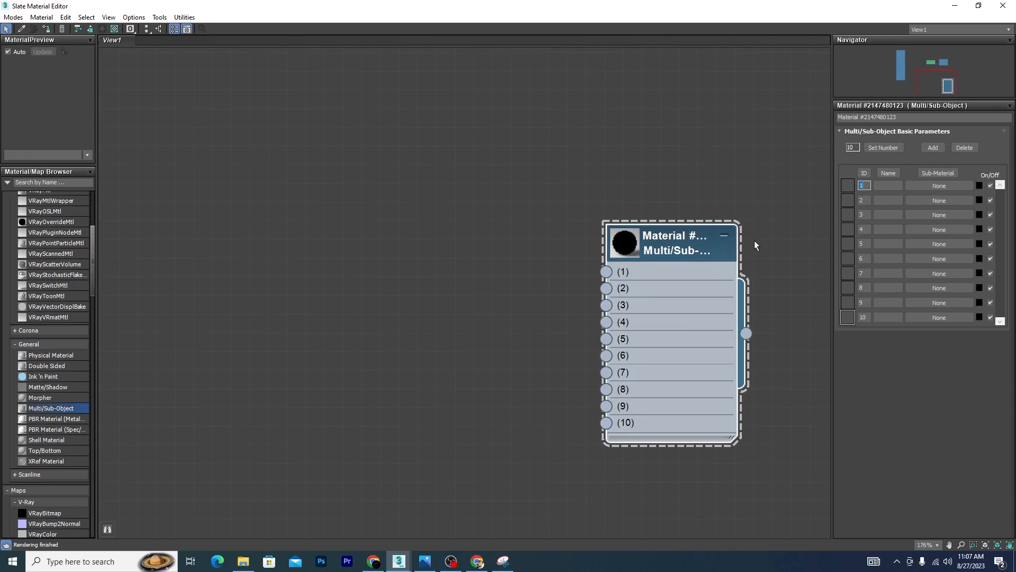
Set the Multi/Sub-Object material's number of materials to 3
left_click(855, 146)
left_click(940, 185)
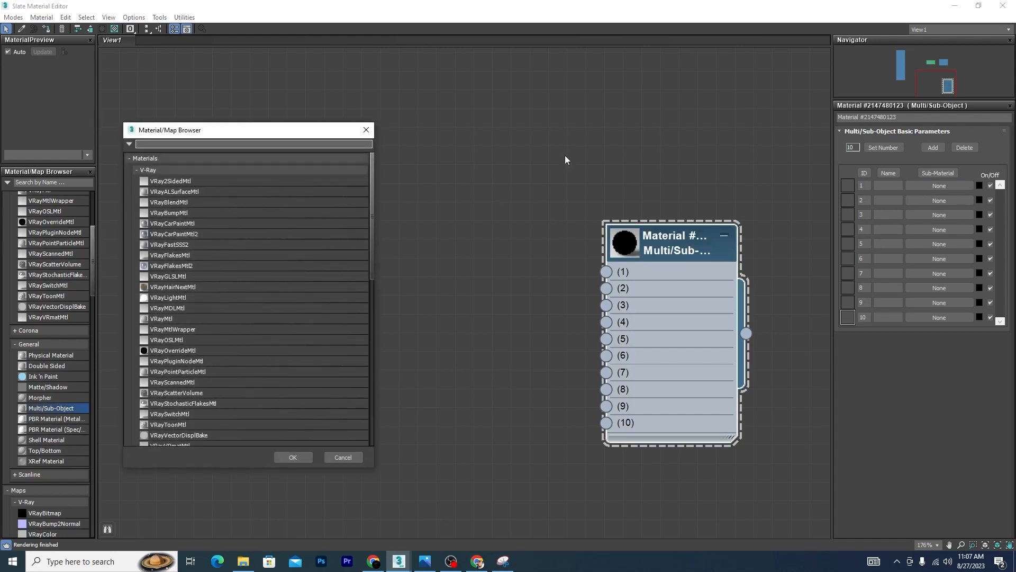
left_click(353, 459)
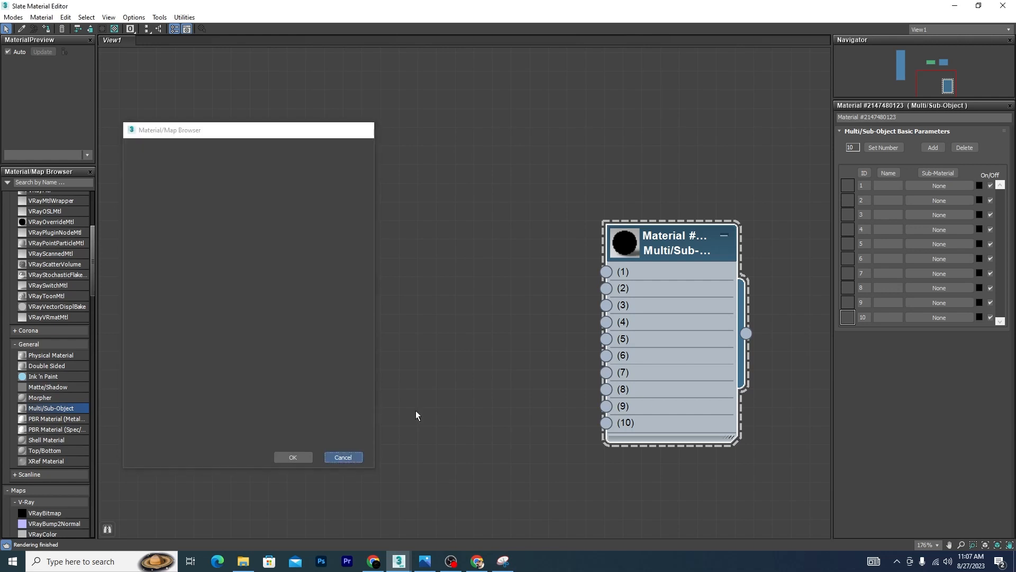
left_click(884, 148)
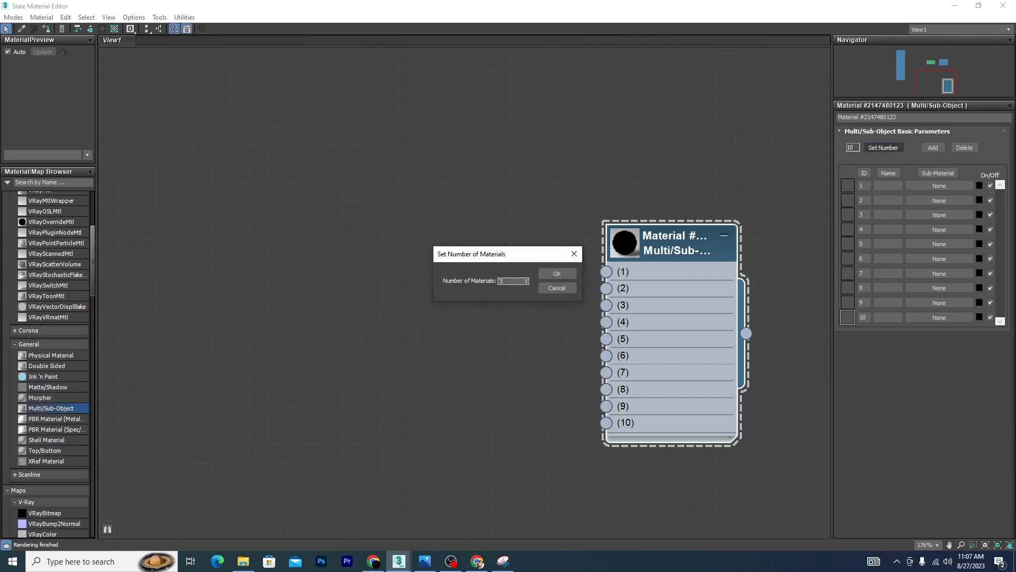
left_click(556, 274)
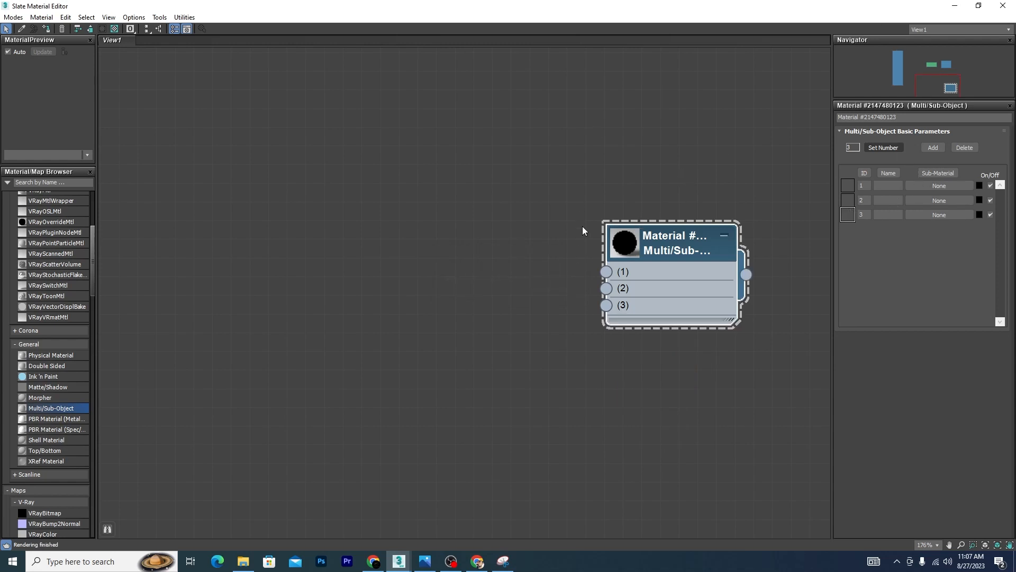
Attach a new VRayMtl to slot 1 of the Multi/Sub-Object material
left_click_drag(605, 271, 329, 100)
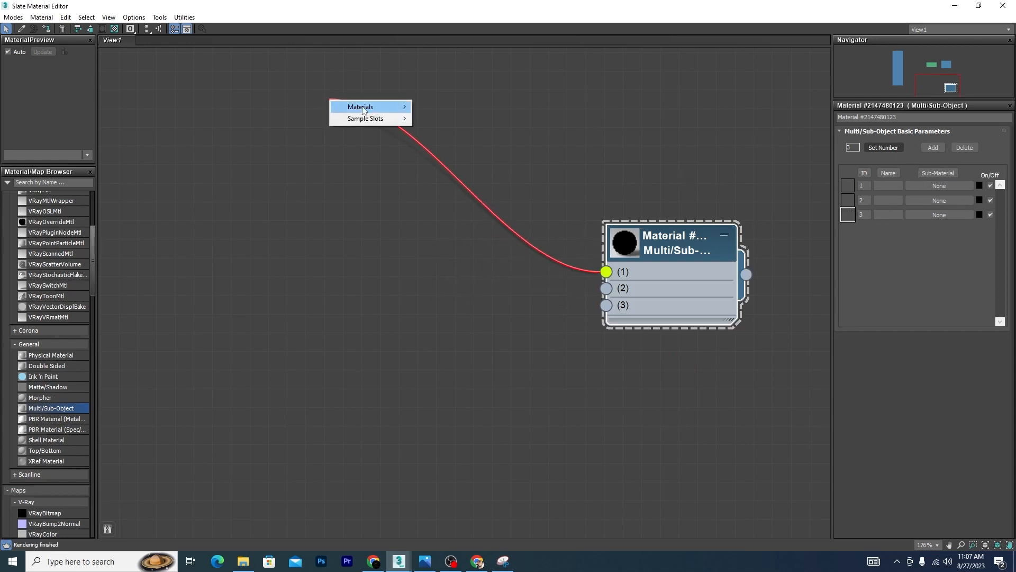
mouse_move(363, 110)
mouse_move(440, 109)
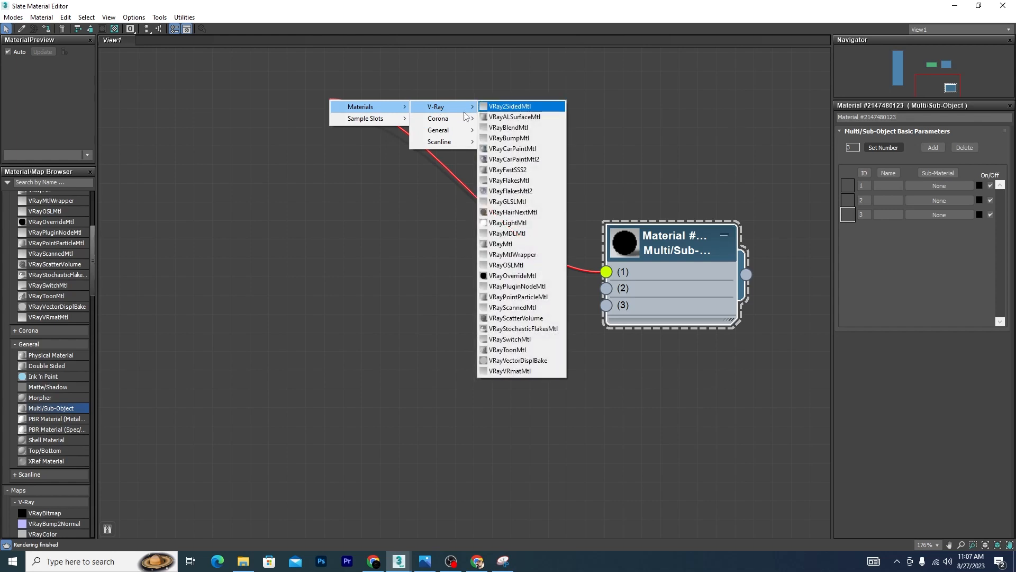
left_click(501, 244)
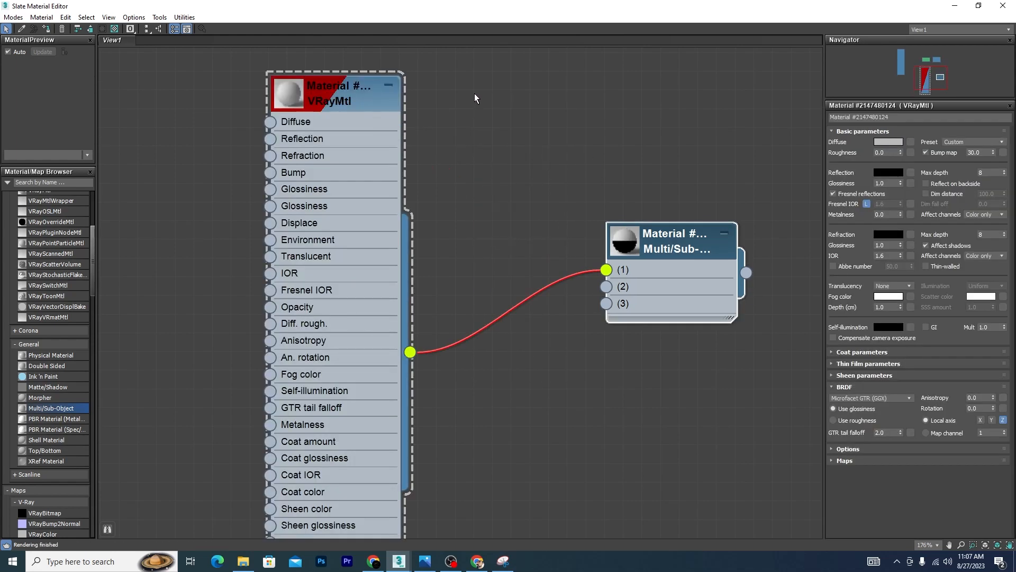
Switch to the reference image 4.png in the photo viewer and examine the dark slats and lights beside the TV up close
left_click(424, 561)
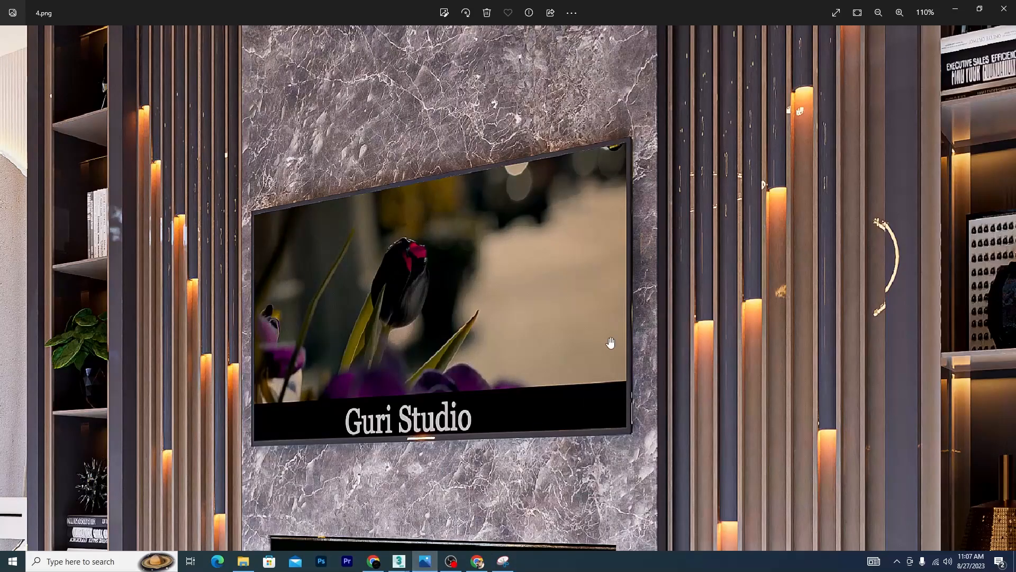
scroll(769, 96, "up", 5)
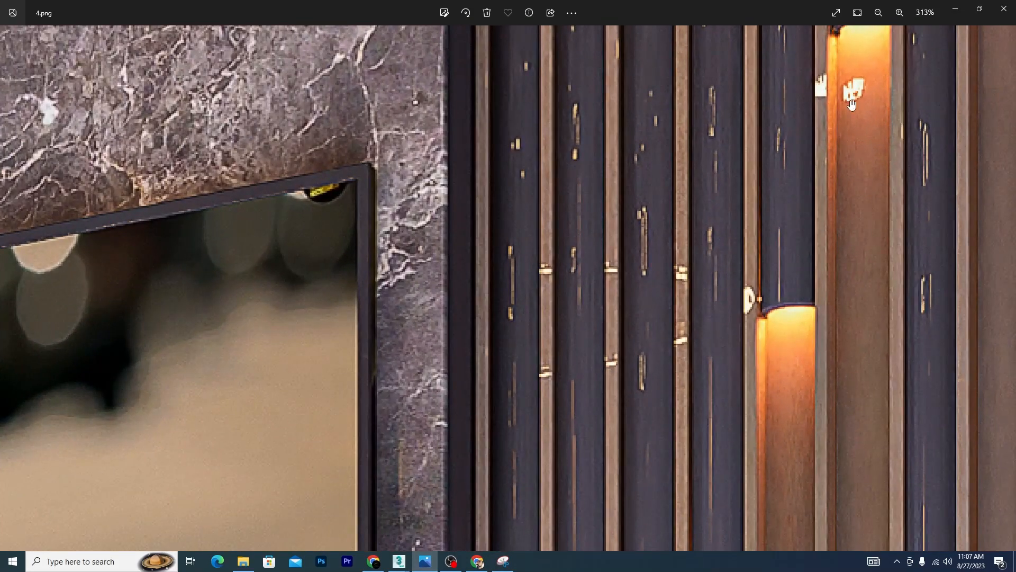
left_click(955, 9)
Enlarge the VRayMtl node's preview and set its diffuse colour to near black with a value of 7
double_click(294, 93)
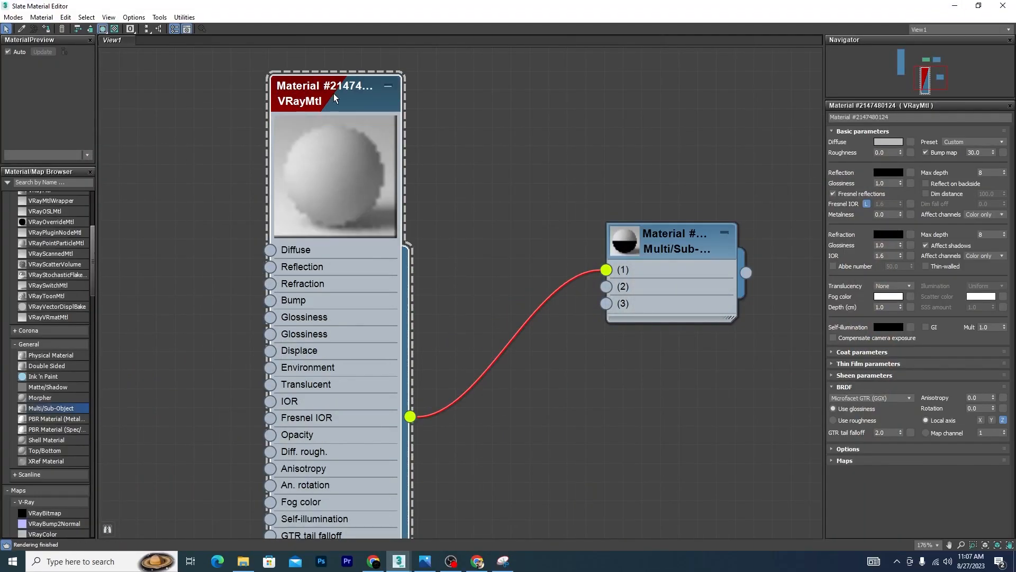
left_click(882, 143)
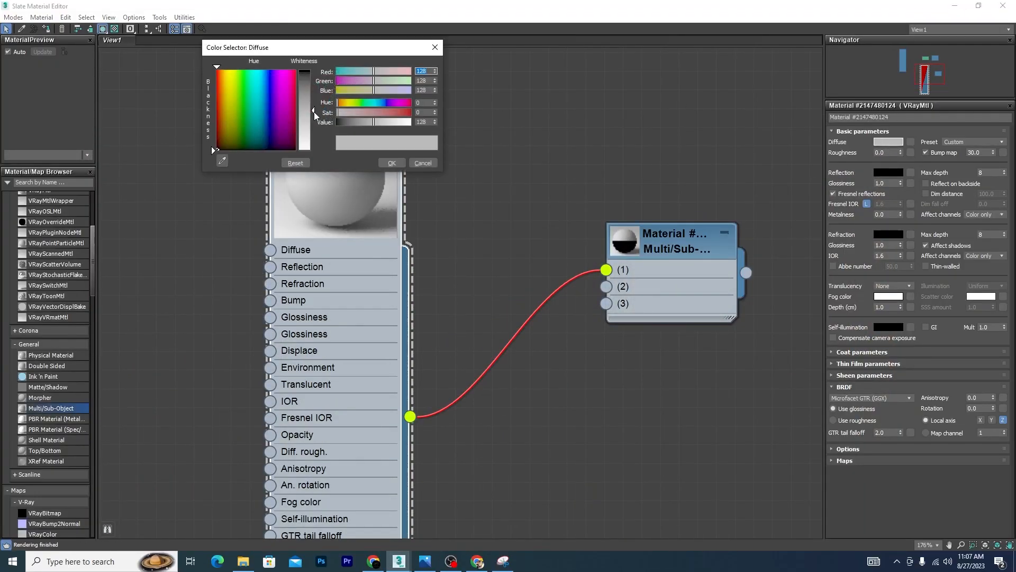
left_click_drag(314, 112, 313, 72)
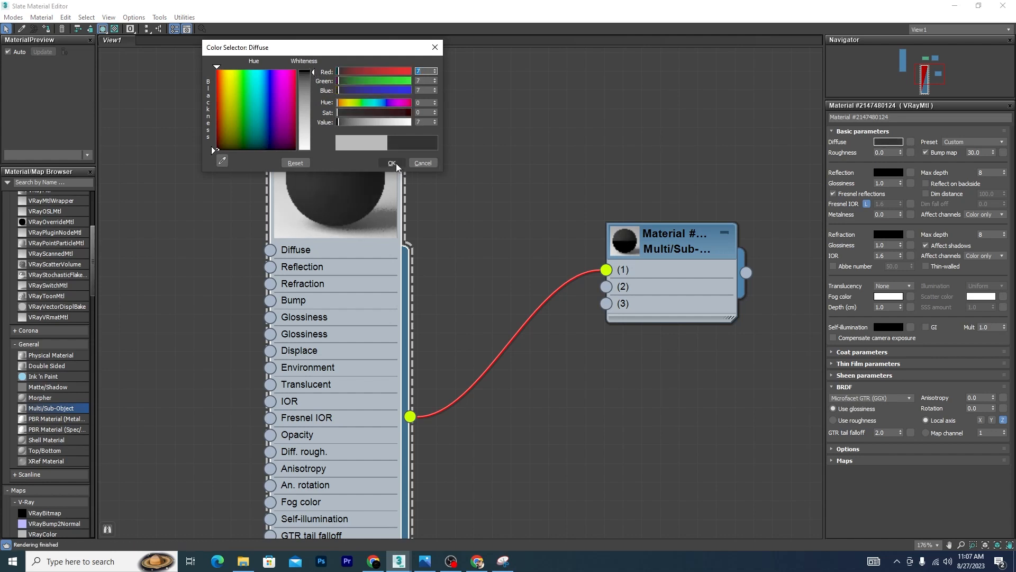
left_click(392, 163)
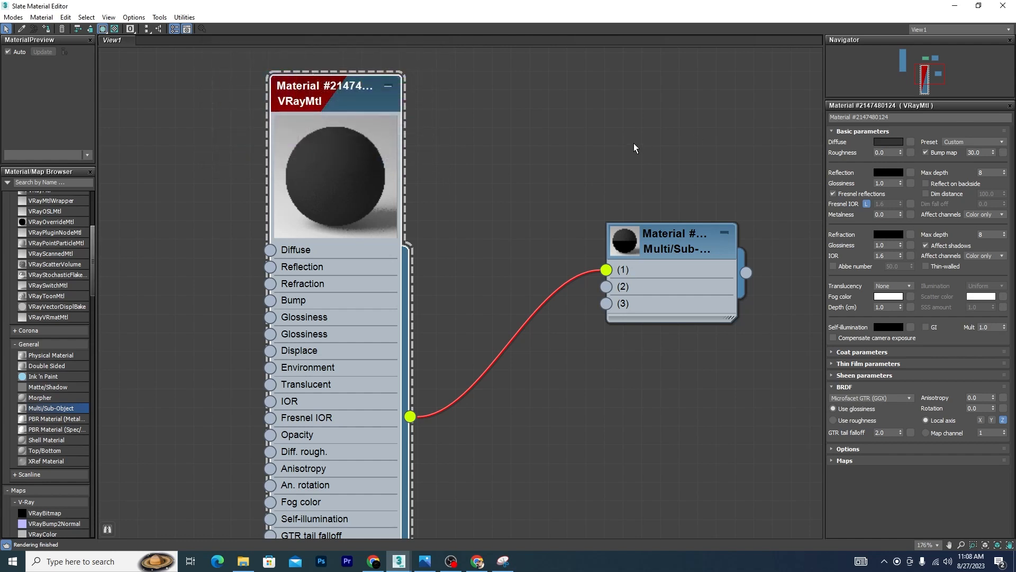
Shift the VRayMtl node slightly and attach a general Color Correction map to its Reflection input
mouse_move(358, 91)
left_mouse_down()
mouse_move(401, 90)
mouse_move(377, 91)
left_mouse_up()
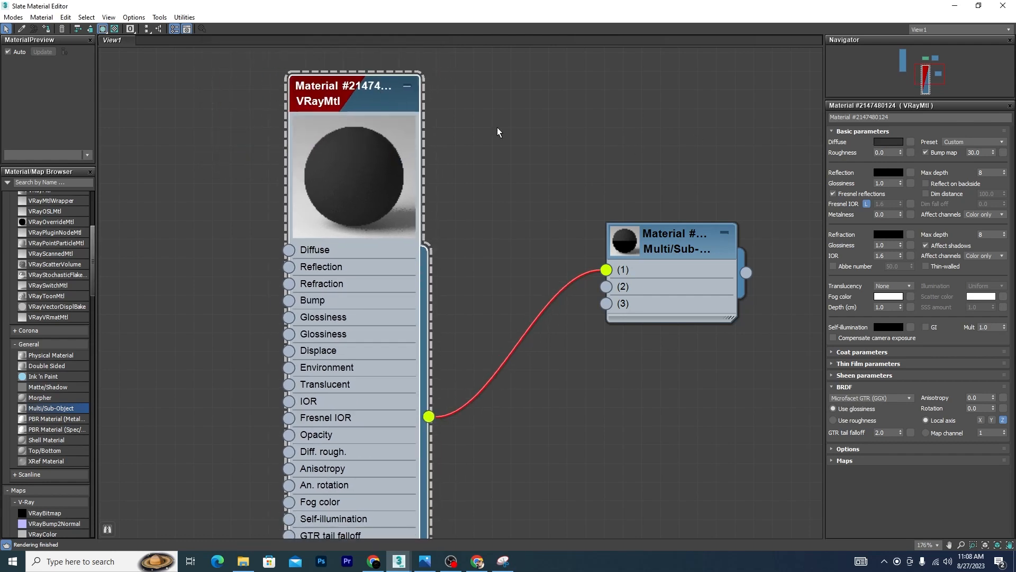
middle_click_drag(608, 154, 689, 123)
left_click_drag(397, 242, 170, 245)
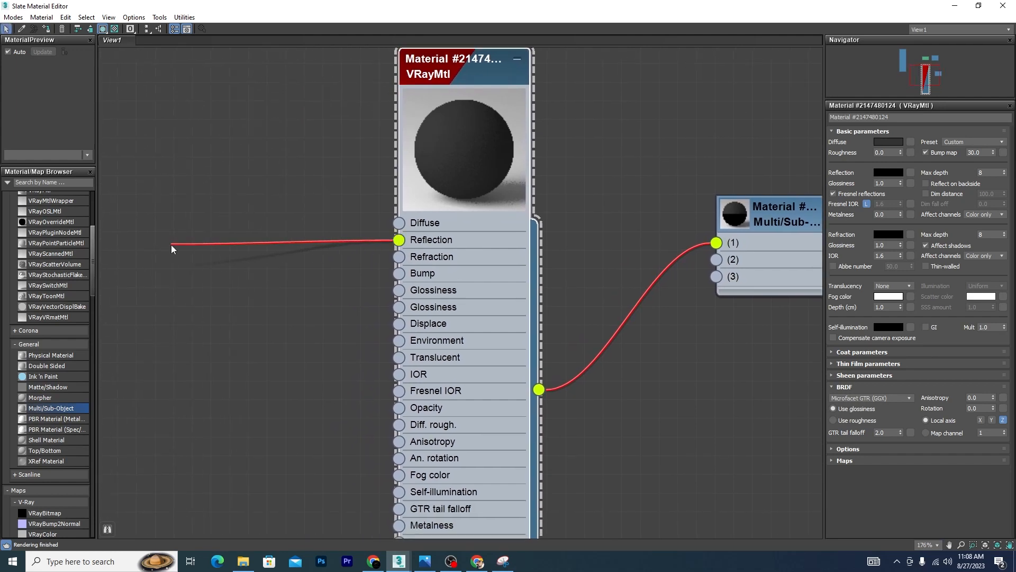
mouse_move(205, 255)
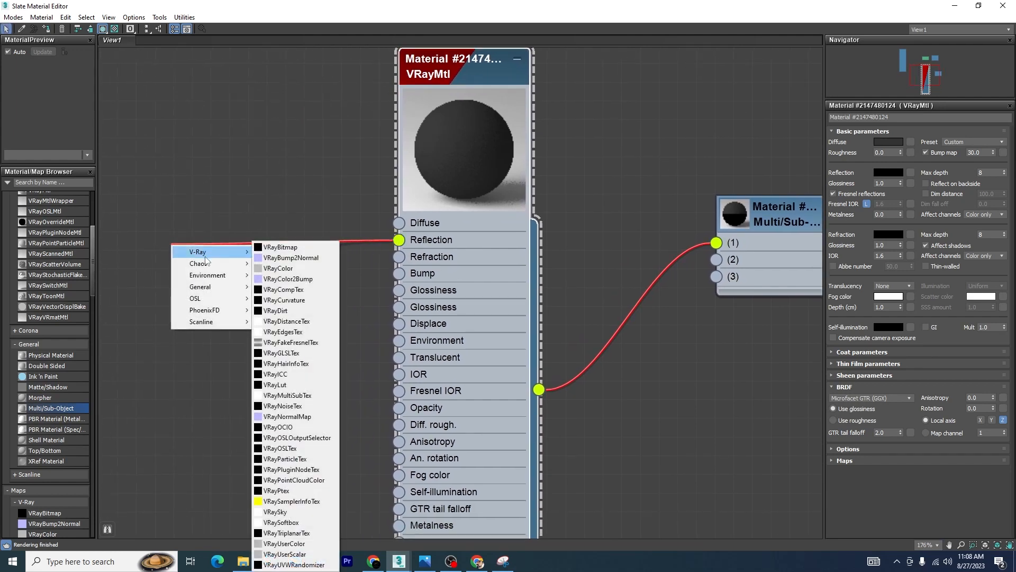
mouse_move(201, 287)
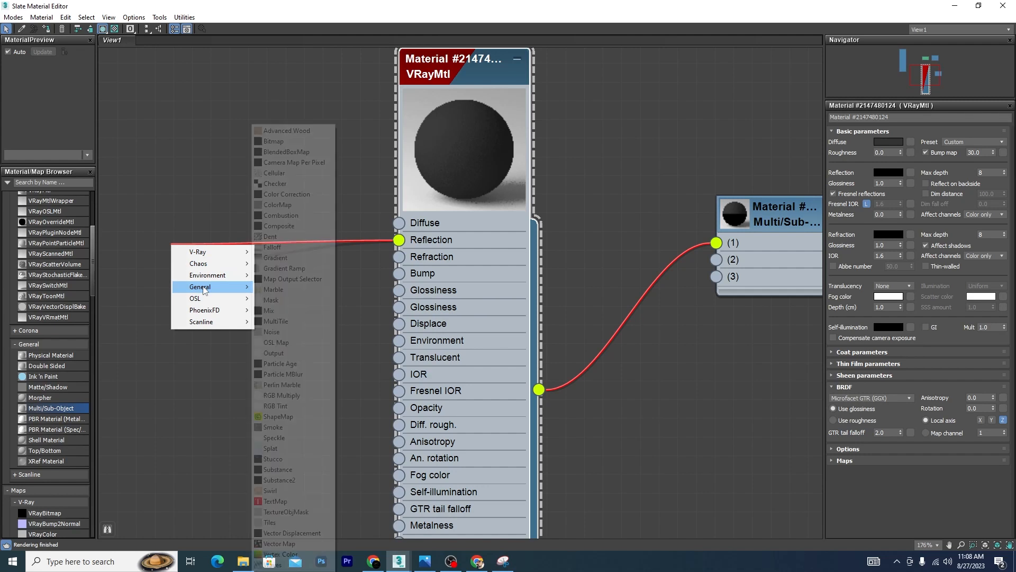
left_click(280, 194)
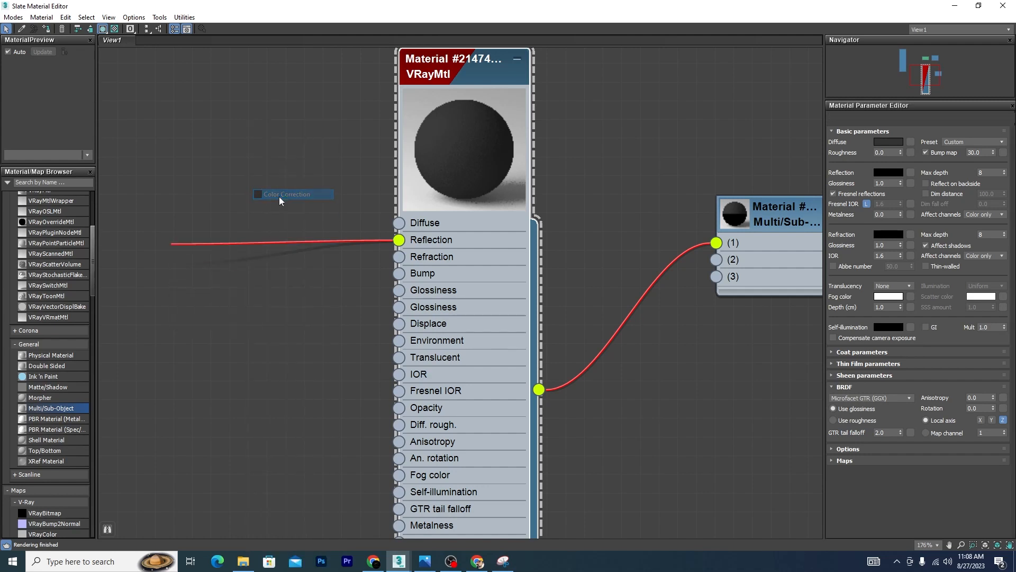
Feed the Color Correction map with a VRayBitmap that loads the image "scracht map" from the bedroom folder
scroll(423, 233, "down", 2)
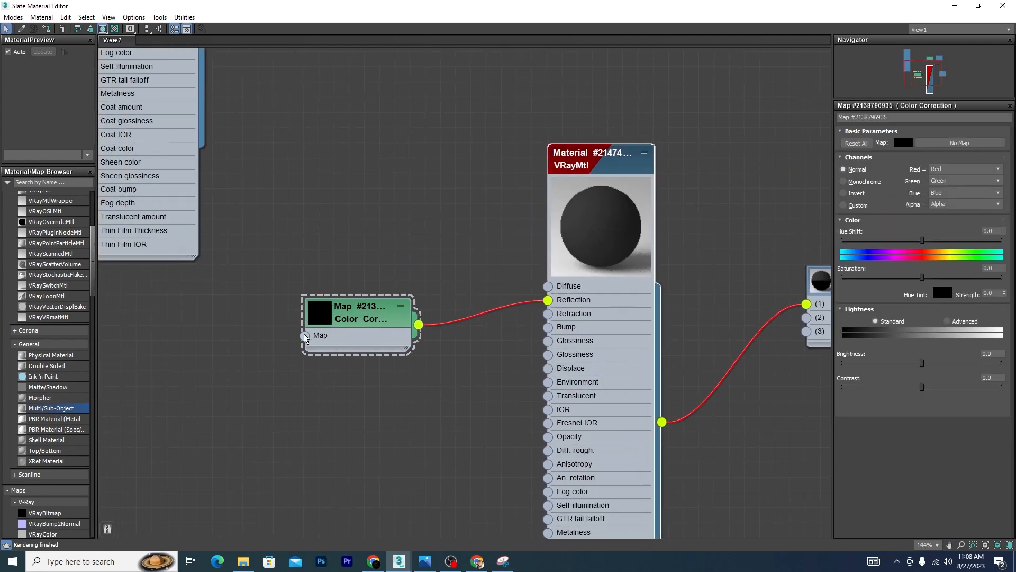
left_click_drag(305, 335, 196, 384)
mouse_move(226, 394)
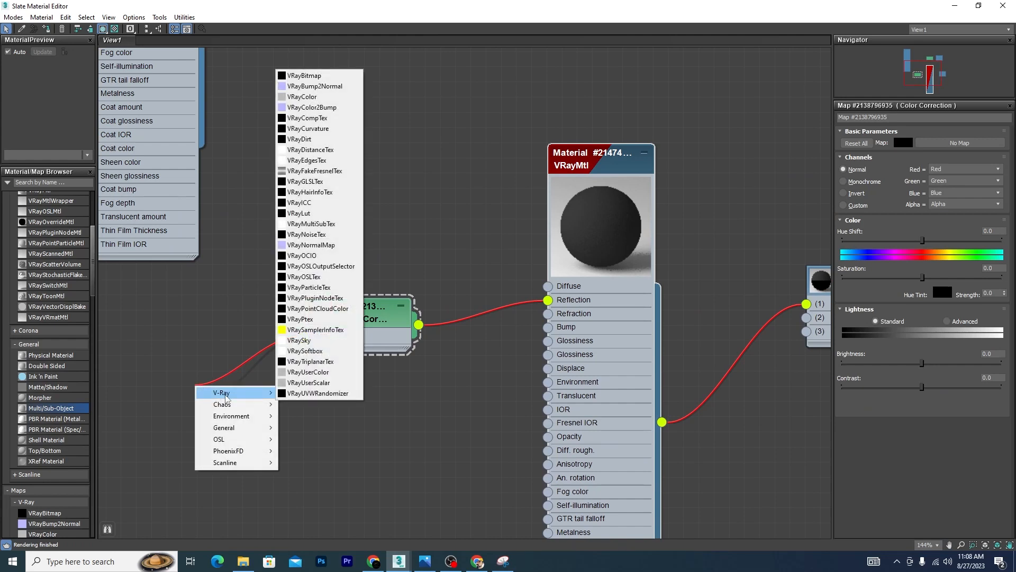
left_click(298, 75)
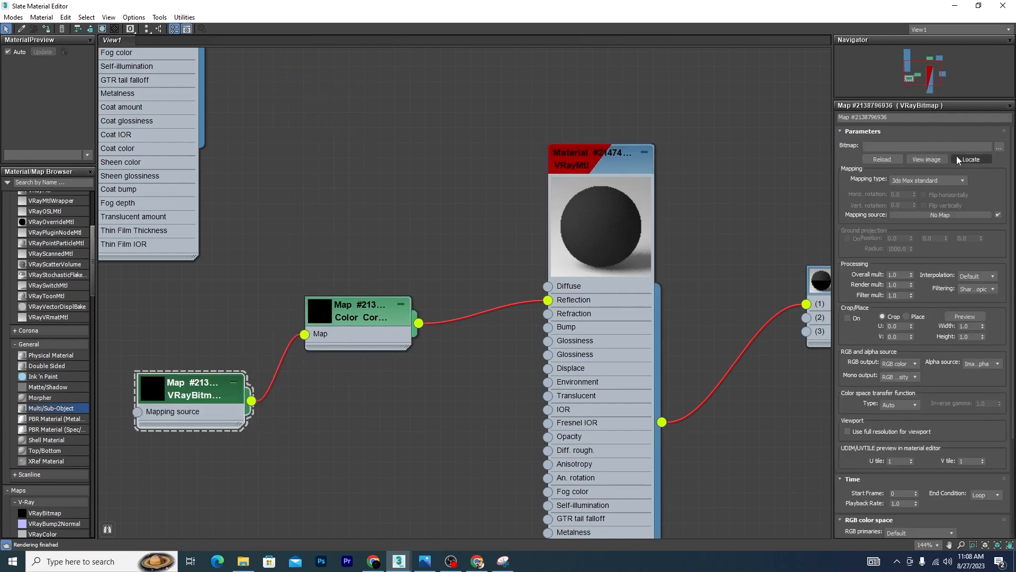
left_click(996, 151)
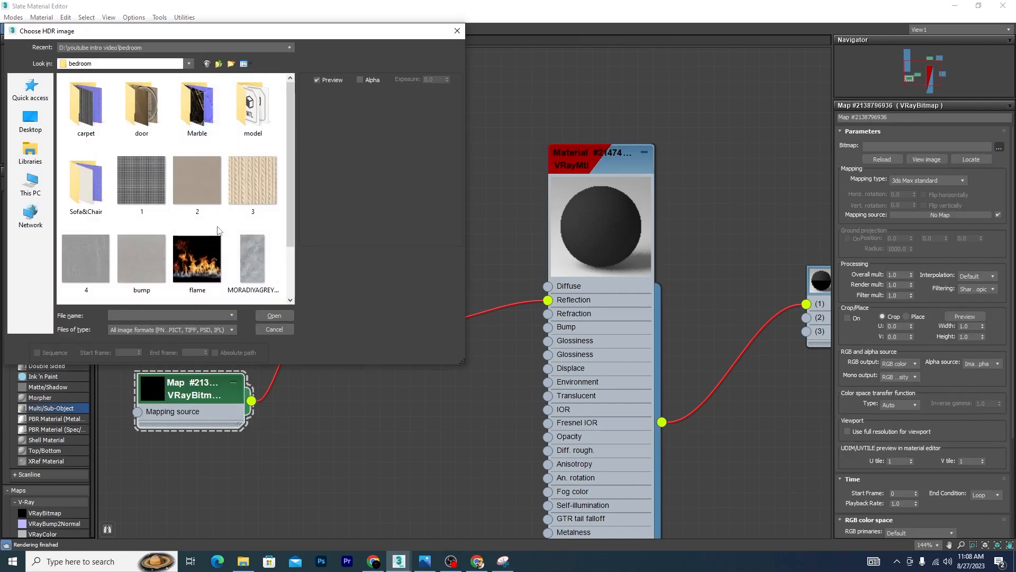
left_click(85, 268)
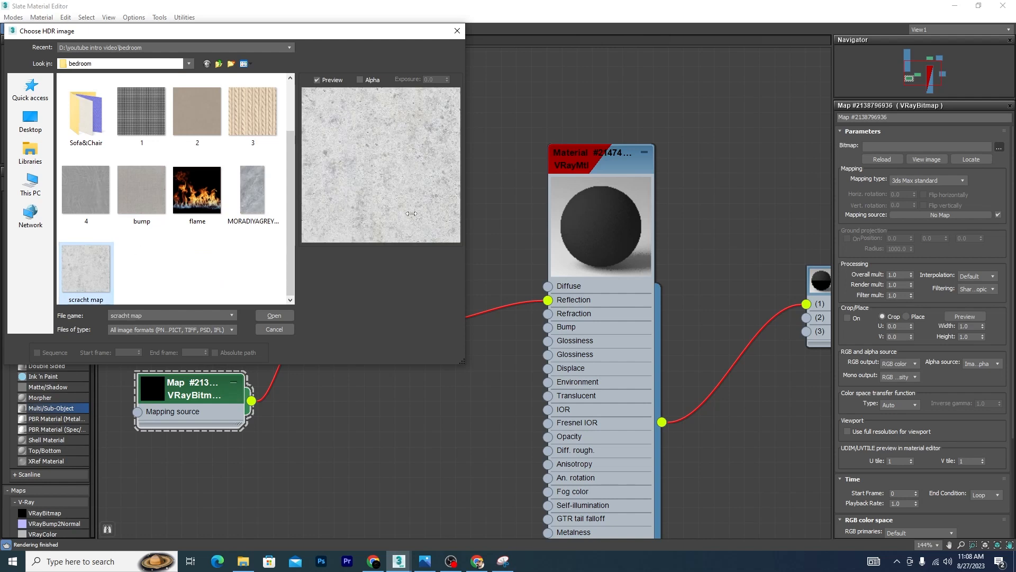
left_click(274, 316)
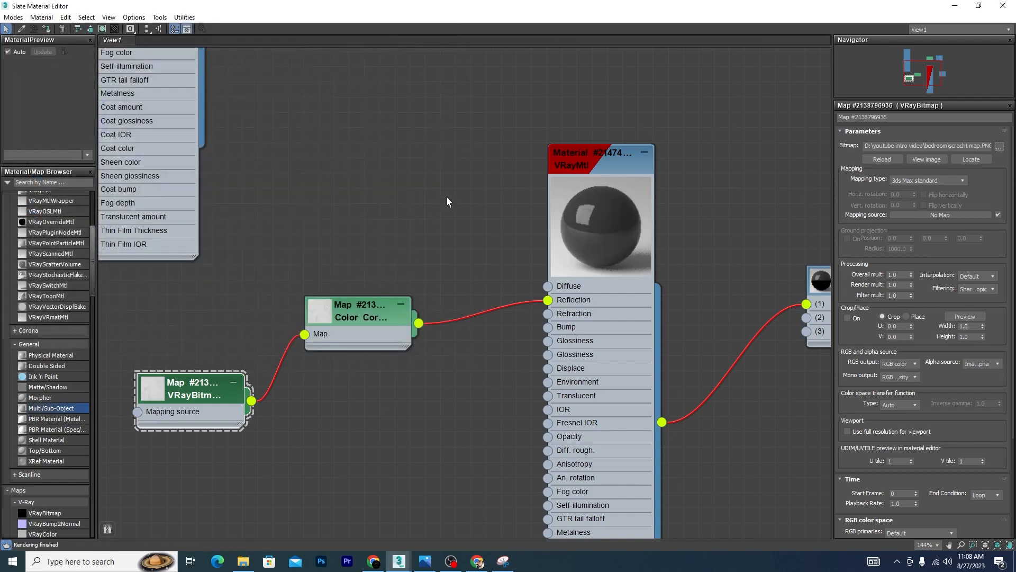
Connect the Color Correction output to the VRayMtl's Bump input as well and set its channels to Monochrome
left_click_drag(418, 322, 548, 331)
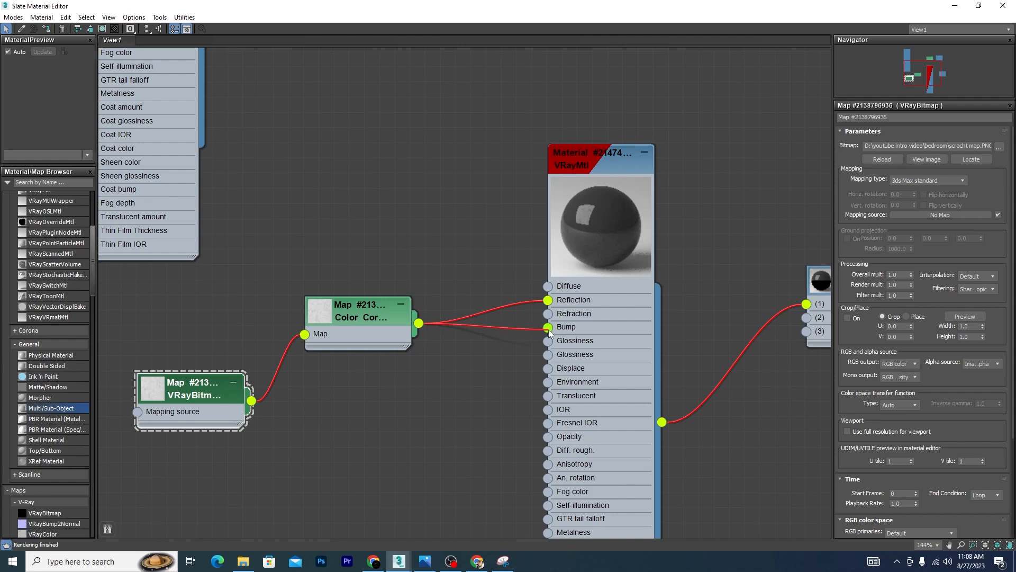
left_click(366, 313)
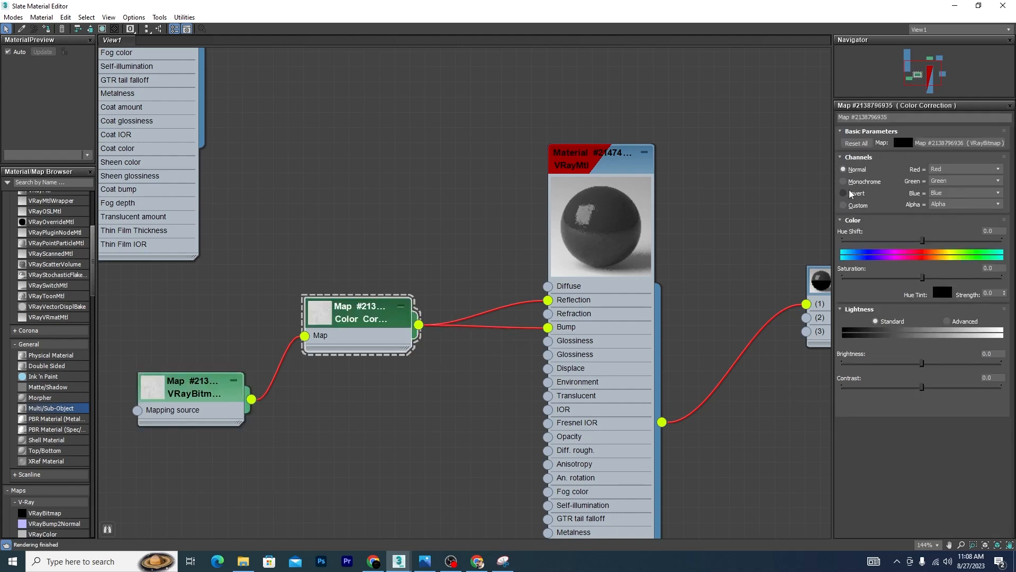
left_click(845, 183)
Set the reflection colour of the slot 1 VRayMtl to a grey with a value of 77
scroll(545, 188, "down", 4)
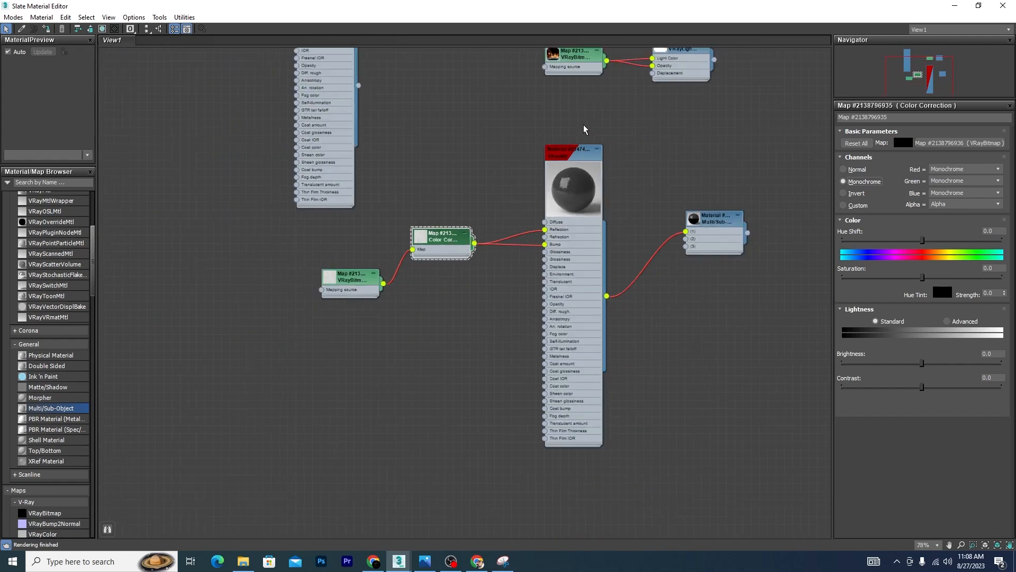
scroll(565, 181, "up", 4)
scroll(565, 181, "up", 3)
scroll(417, 160, "down", 3)
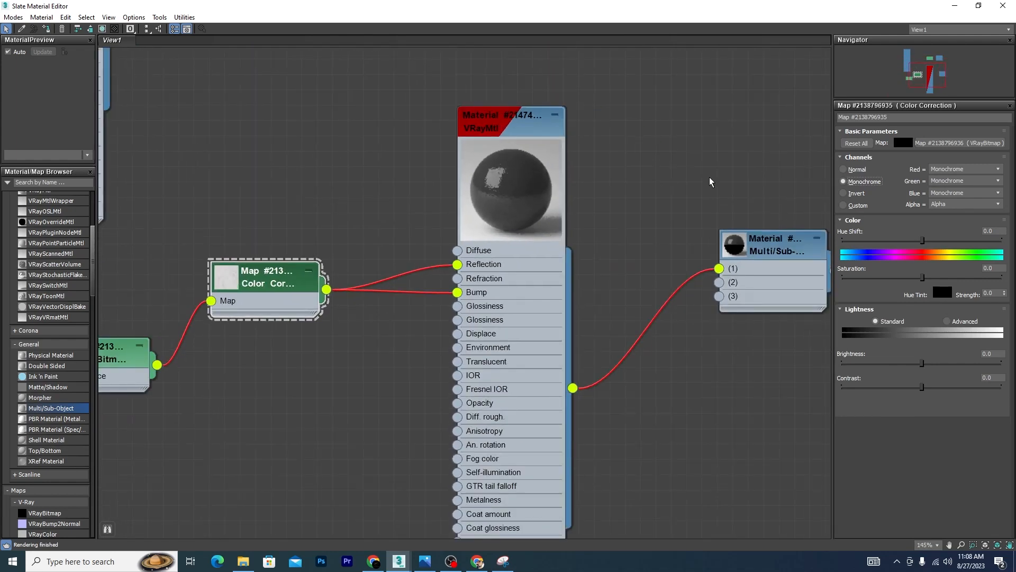
middle_click_drag(665, 177, 627, 169)
left_click(488, 126)
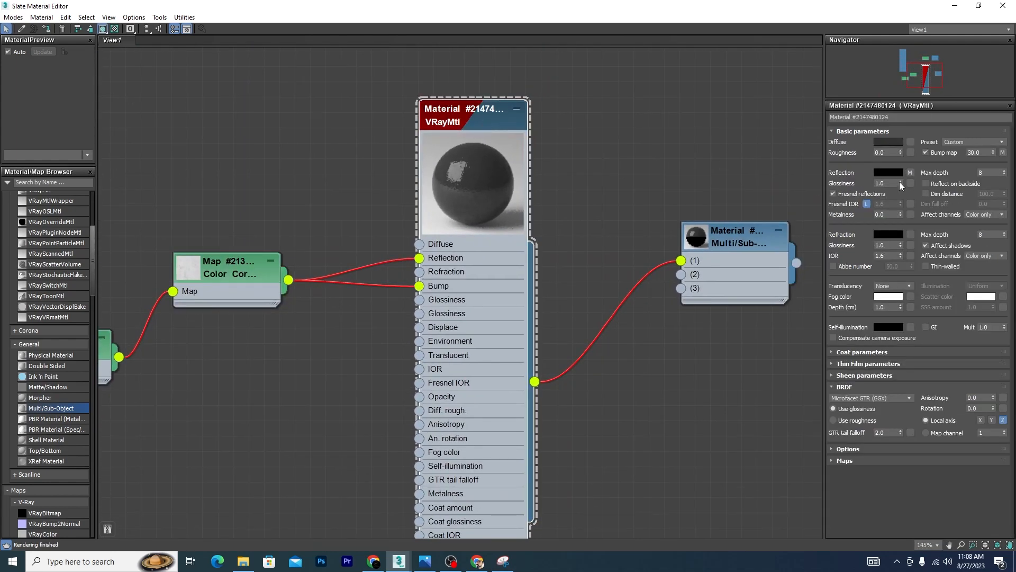
left_click(893, 172)
mouse_move(309, 76)
left_mouse_down()
mouse_move(310, 127)
mouse_move(310, 93)
left_mouse_up()
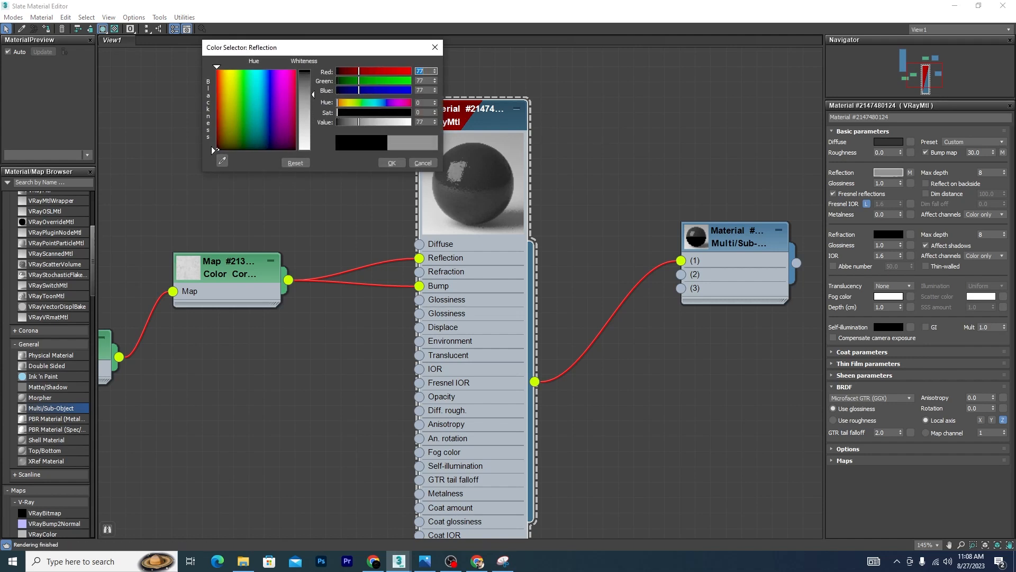
left_click(392, 162)
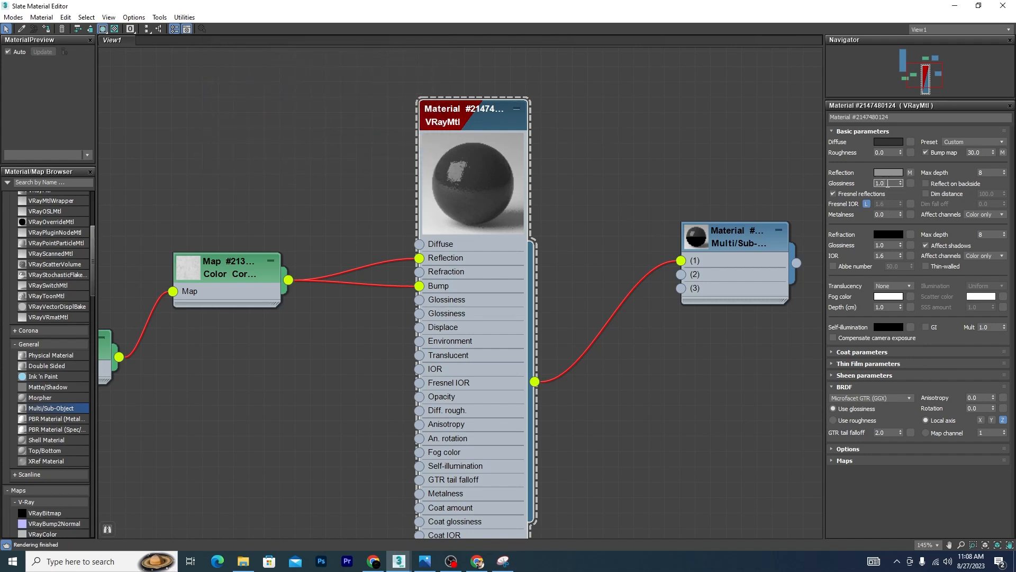
Set the reflection glossiness of the VRayMtl to 0.7
type("9")
key("Return")
type(".7")
key("Return")
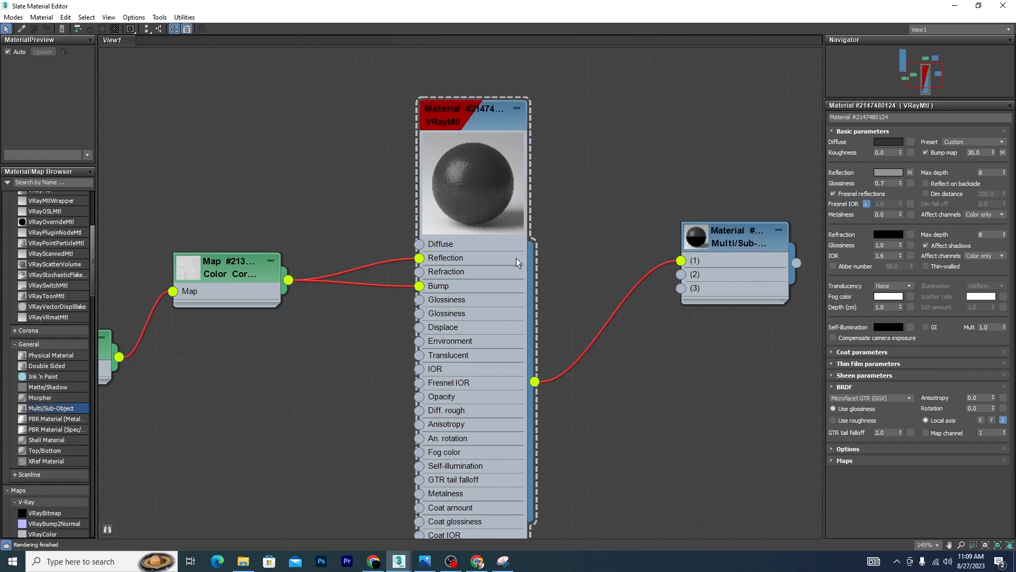
Connect the Color Correction map to the first Glossiness input of the VRayMtl
middle_click_drag(379, 193, 400, 150)
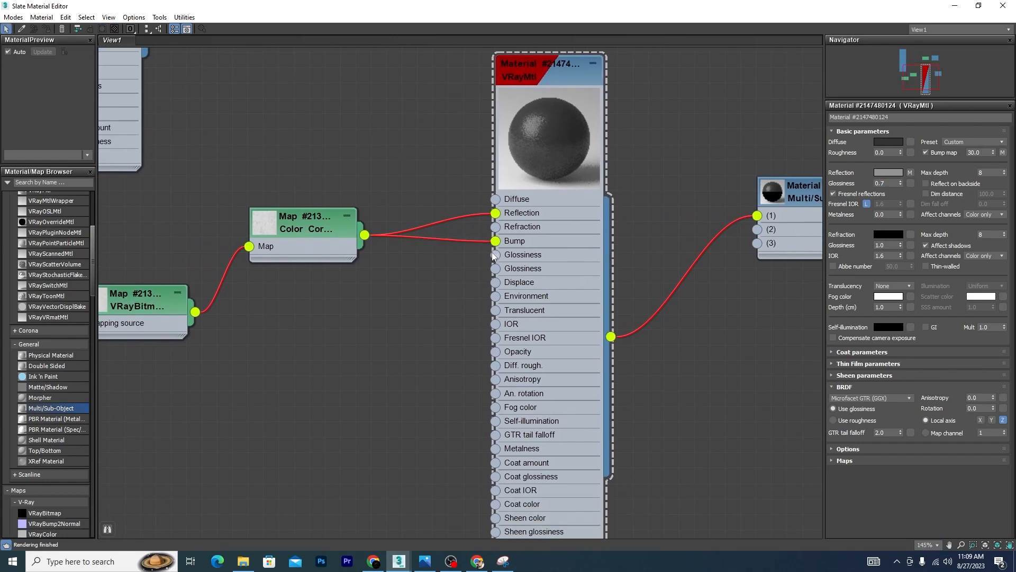
left_click_drag(365, 234, 401, 253)
left_click_drag(497, 260, 496, 256)
scroll(521, 146, "down", 4)
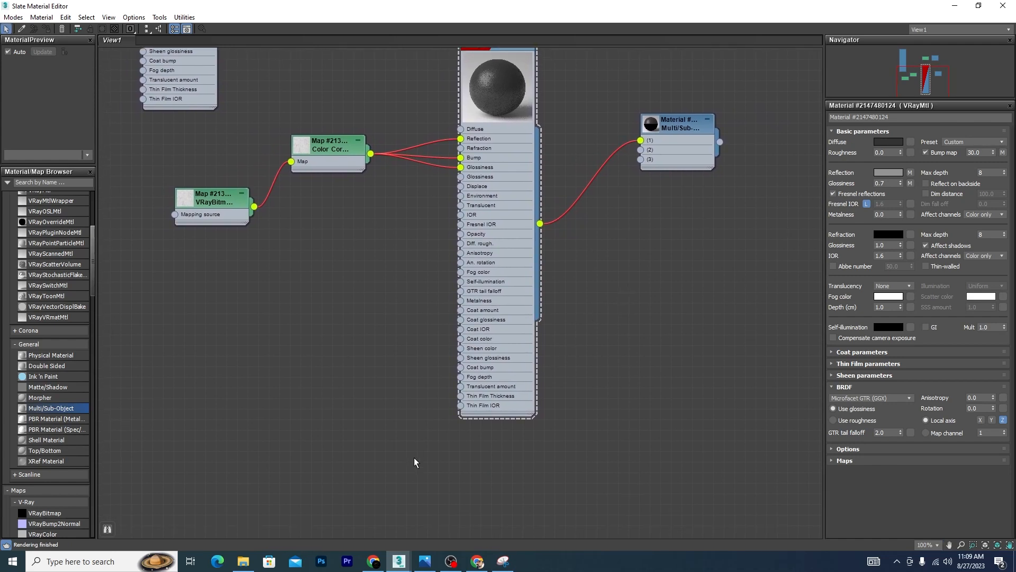
Check the wall panel lighting in the reference image, and connect a new VRayLightMtl to slot 2 of the Multi/Sub-Object material
left_click(425, 561)
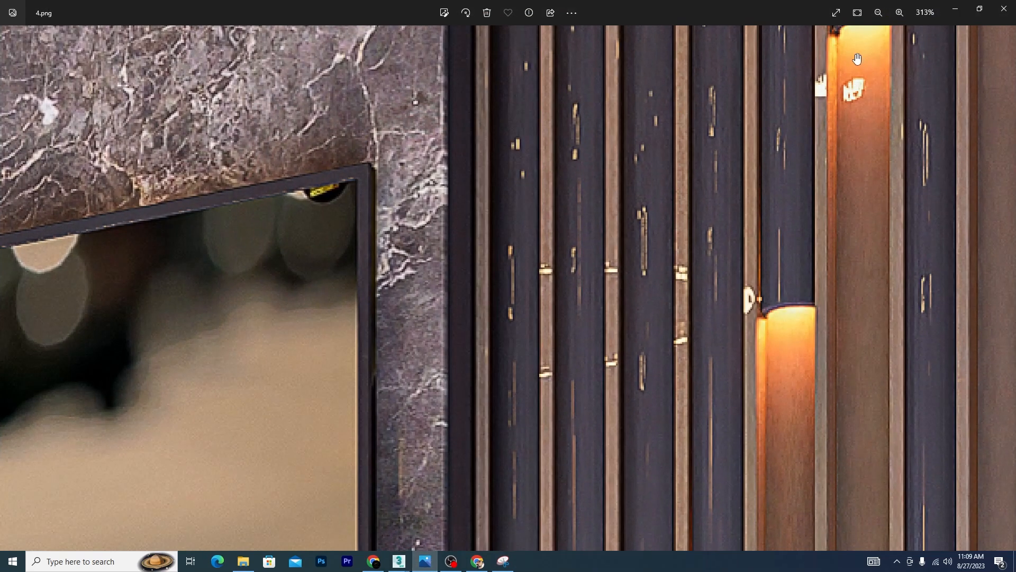
left_click(956, 11)
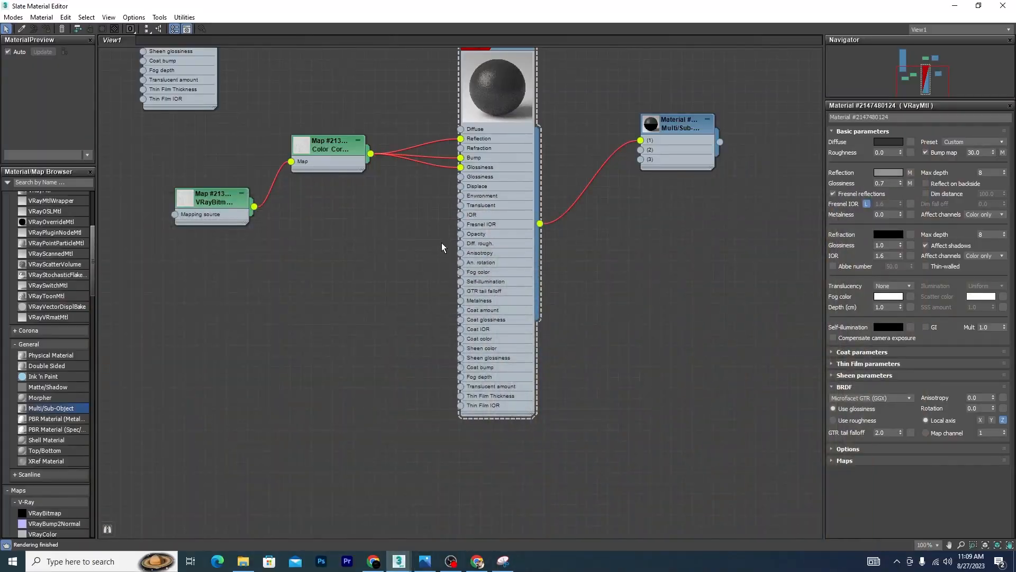
scroll(487, 262, "down", 1)
scroll(430, 223, "up", 3)
scroll(430, 218, "up", 1)
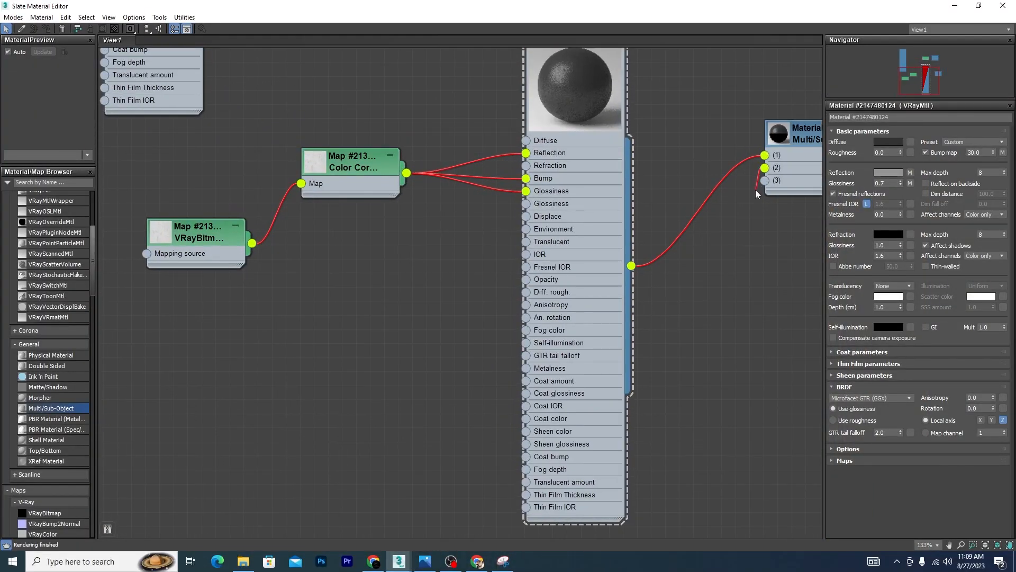
left_click_drag(756, 191, 705, 352)
mouse_move(729, 361)
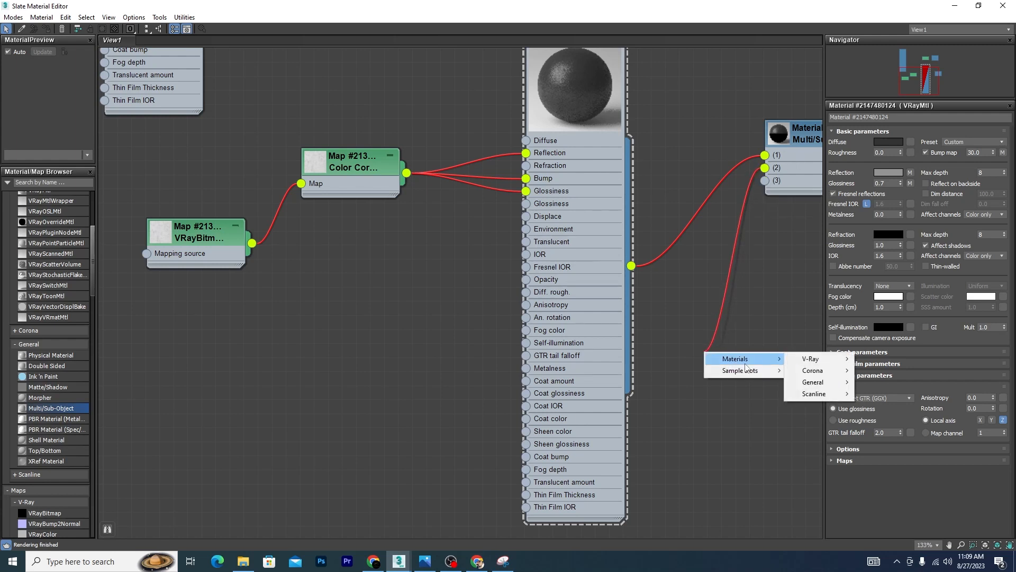
mouse_move(819, 363)
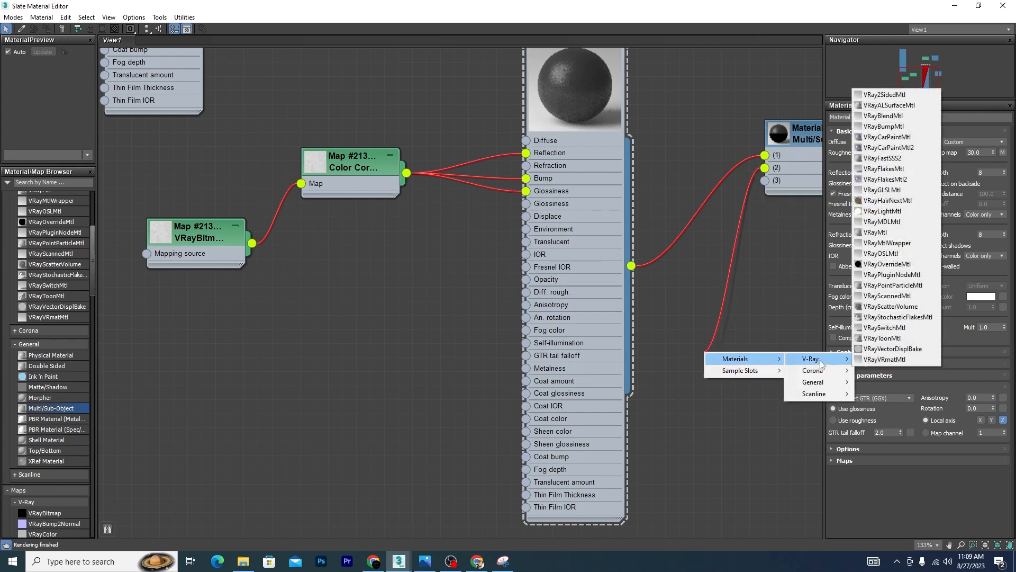
left_click(882, 211)
scroll(582, 191, "down", 3)
scroll(723, 193, "up", 7)
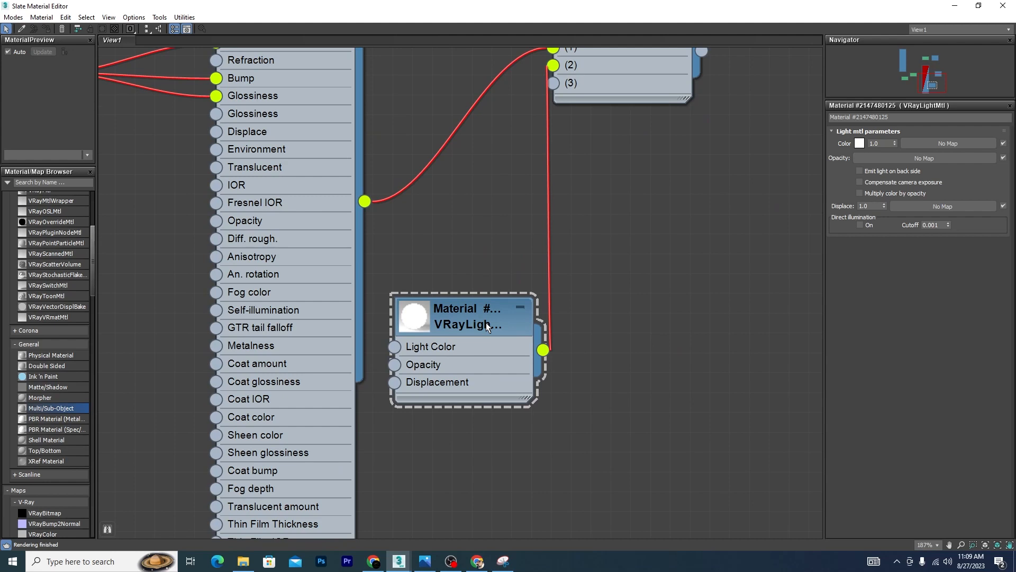
Set the VRayLightMtl's colour to a warm orange, about RGB 231, 117, 25, and its multiplier to 250
double_click(427, 319)
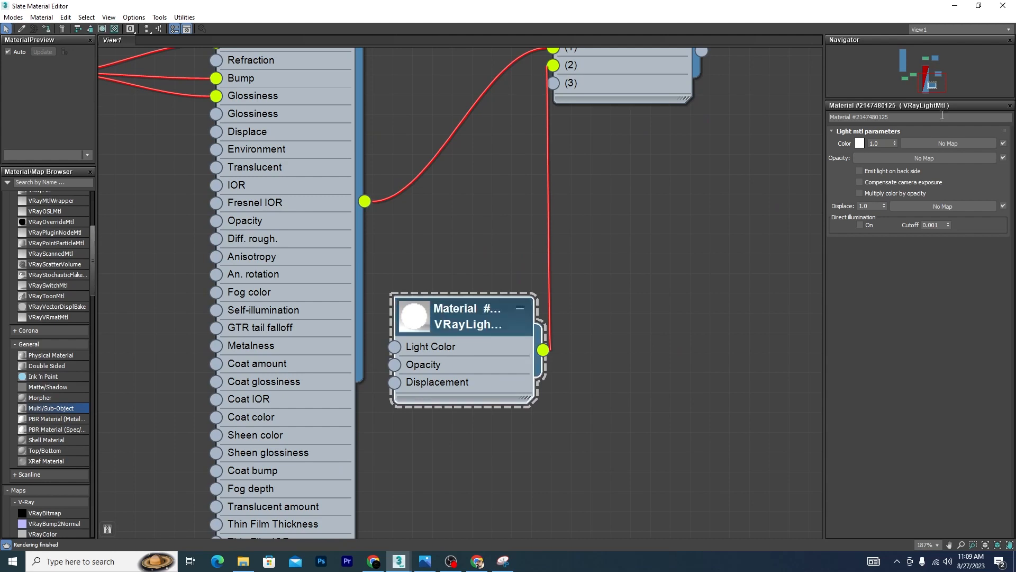
left_click(860, 144)
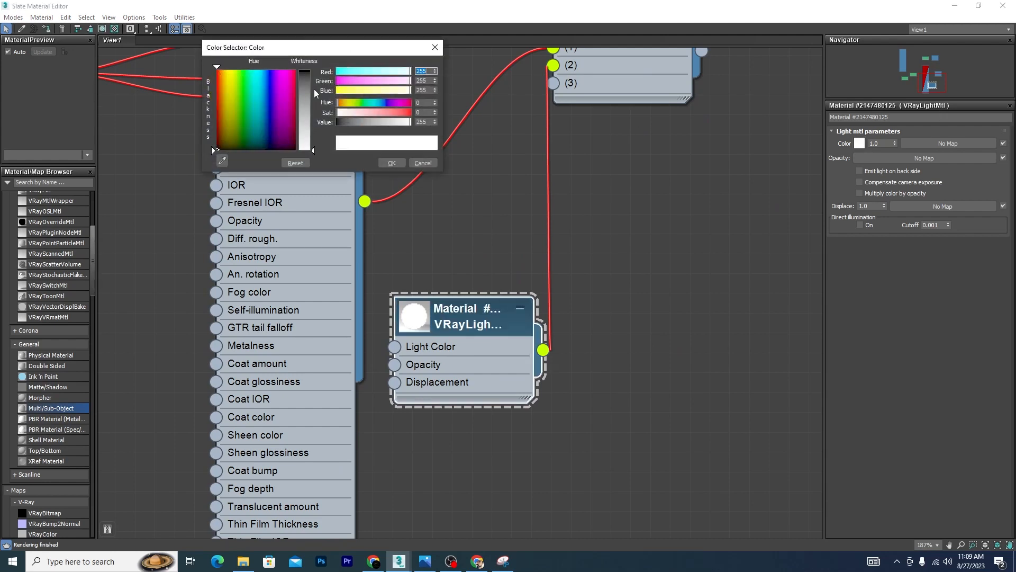
left_click(223, 81)
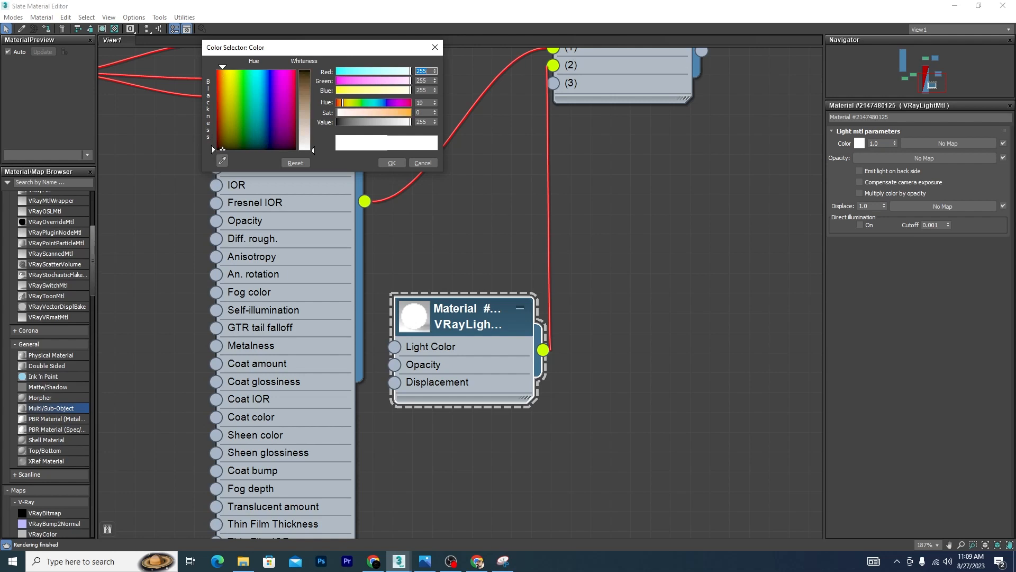
left_click_drag(313, 151, 313, 78)
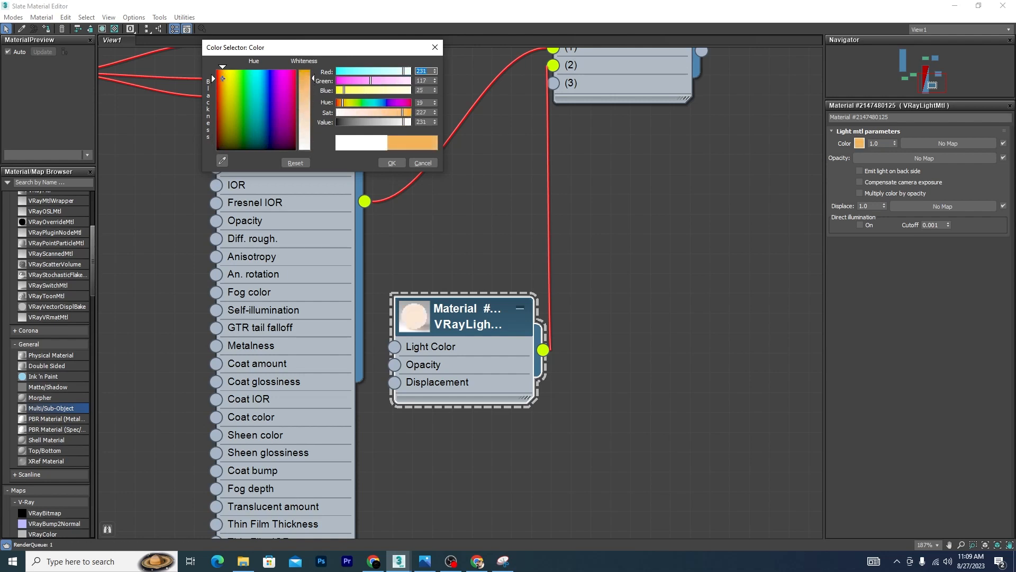
left_click(392, 162)
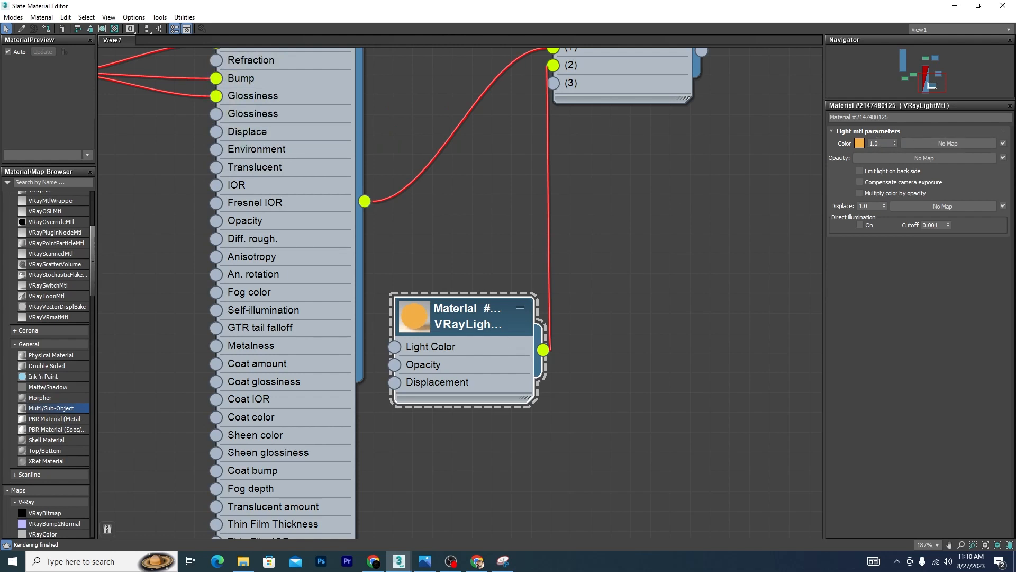
left_click_drag(882, 143, 856, 143)
type("250")
key("Return")
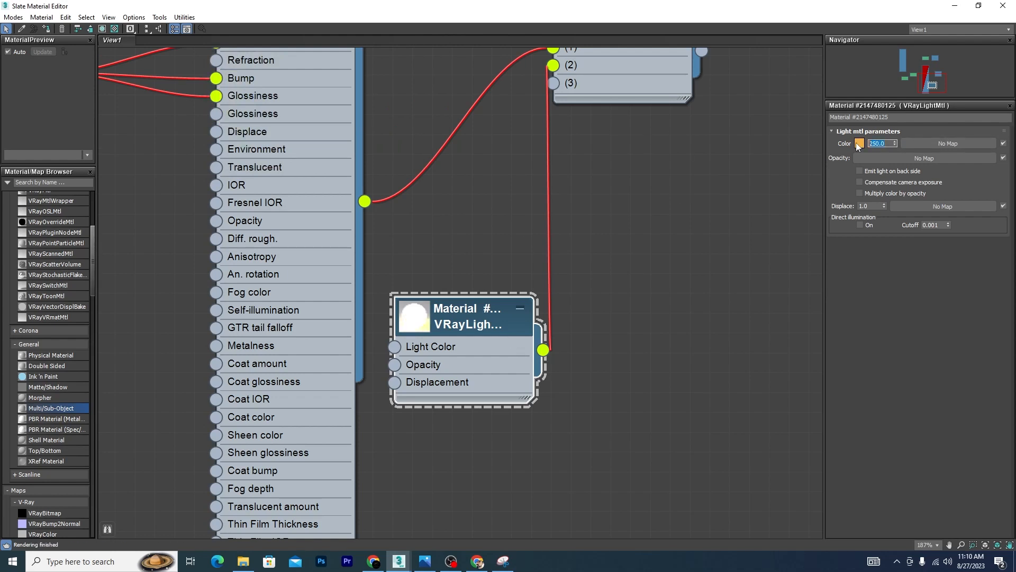
Spread out the graph by moving the Multi/Sub-Object node away from the VRayMtl and placing the VRayLightMtl below the VRayMtl
scroll(572, 243, "down", 3)
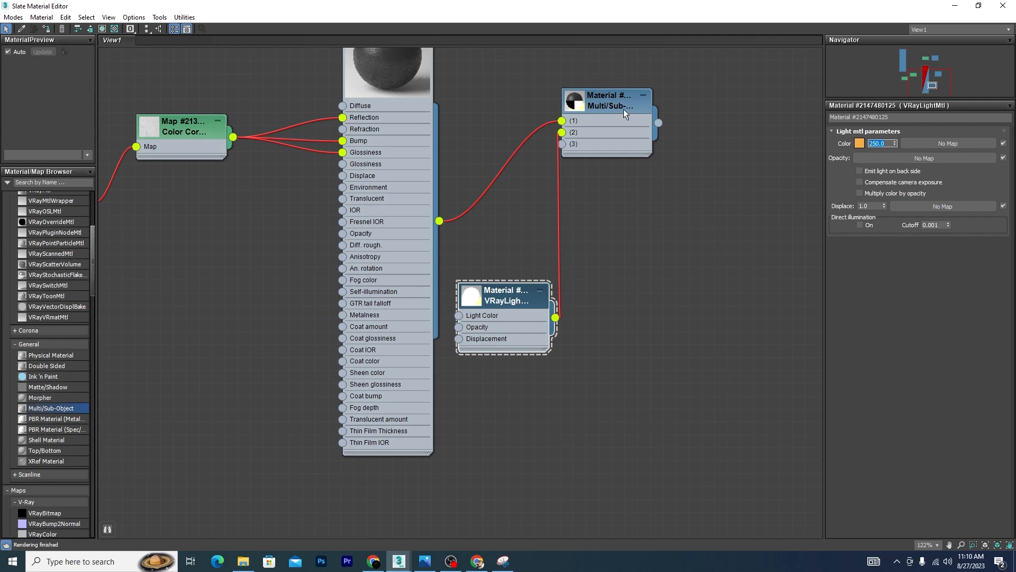
left_click_drag(623, 109, 707, 143)
scroll(605, 179, "down", 2)
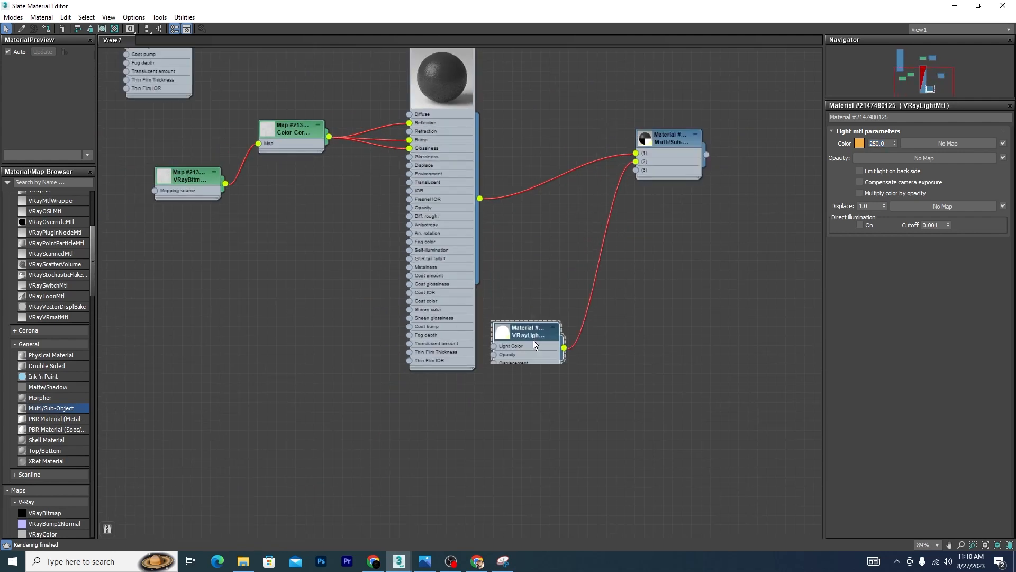
left_click_drag(532, 339, 458, 411)
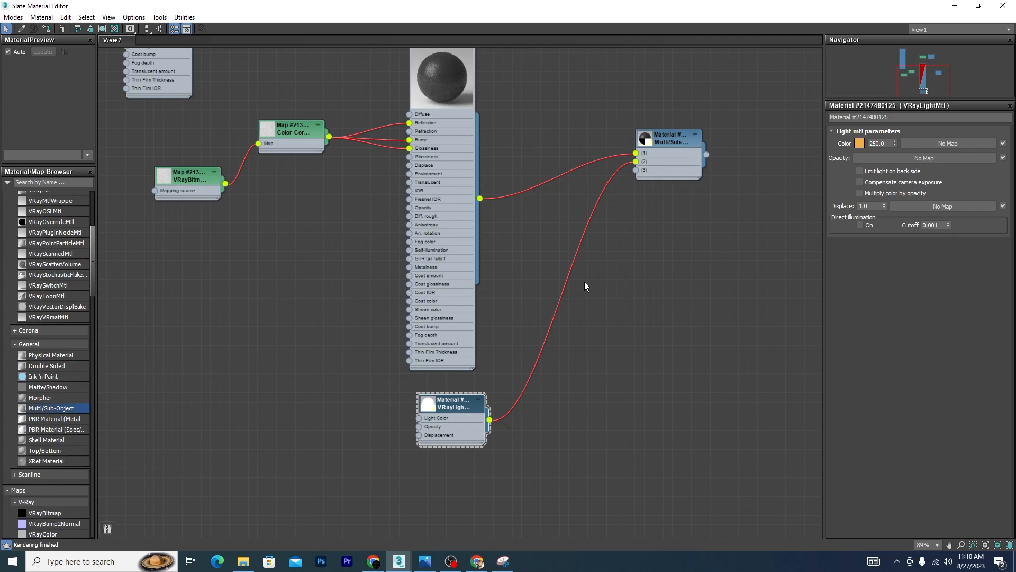
Examine the captured image of the brown wood slat panels in Snipping Tool, and return to the material graph
left_click(503, 561)
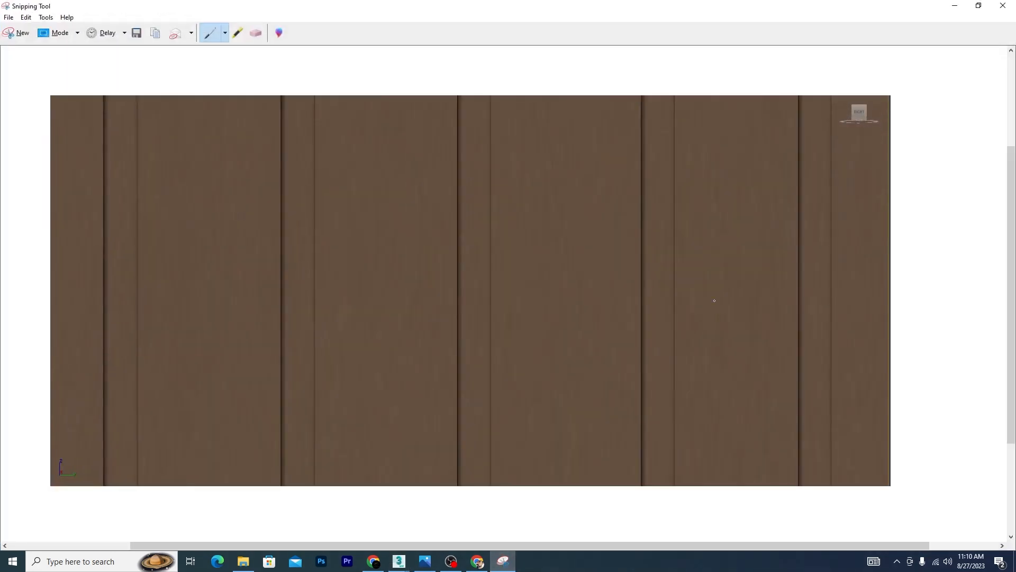
scroll(617, 242, "down", 2)
mouse_move(398, 561)
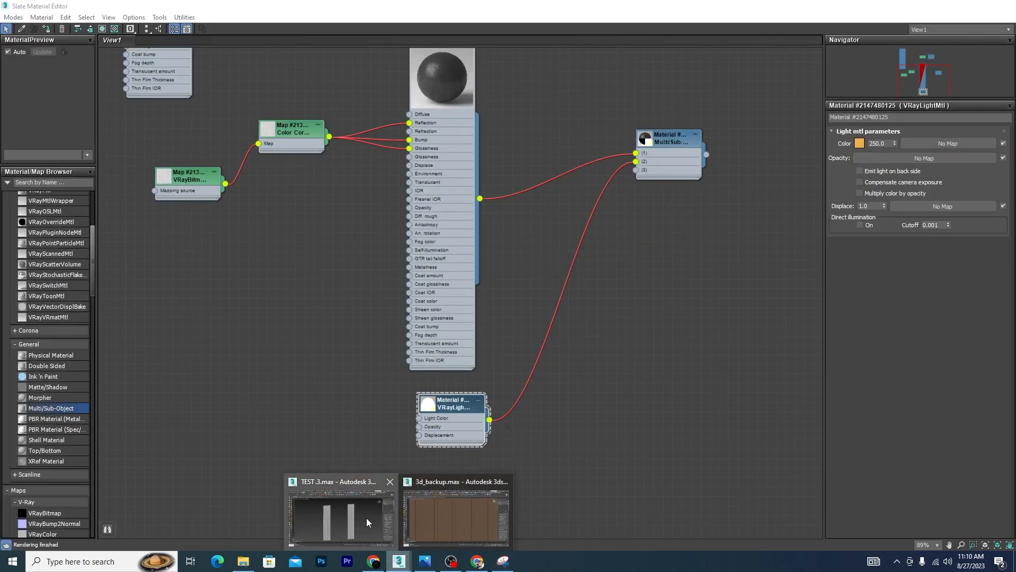
left_click(367, 521)
scroll(595, 233, "down", 5)
scroll(422, 241, "up", 4)
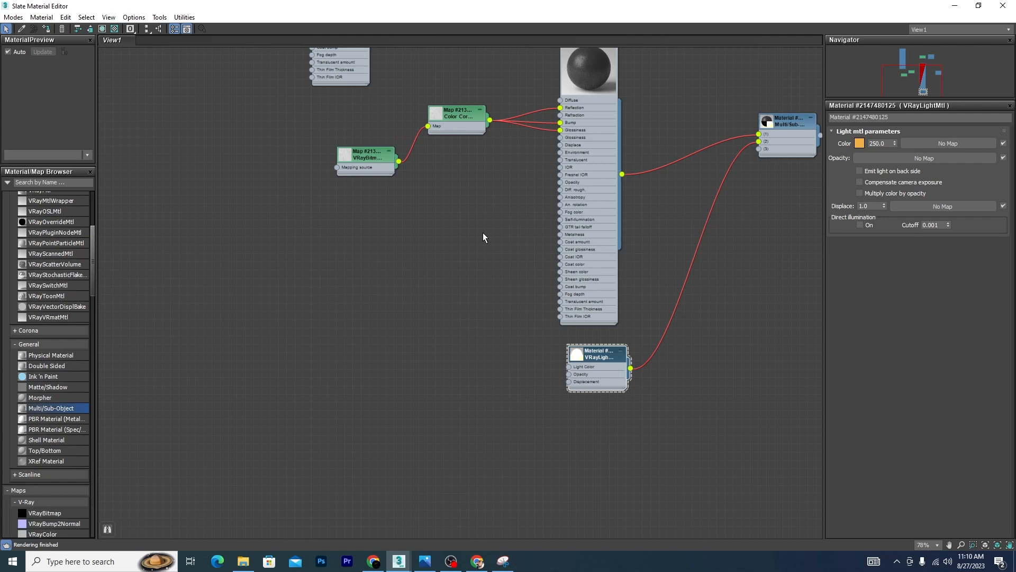
Move the VRayLightMtl up beside the slot 1 VRayMtl and connect a new VRayMtl to slot 3 of the Multi/Sub-Object material
left_click_drag(594, 371, 678, 242)
left_click_drag(760, 148, 710, 429)
mouse_move(732, 441)
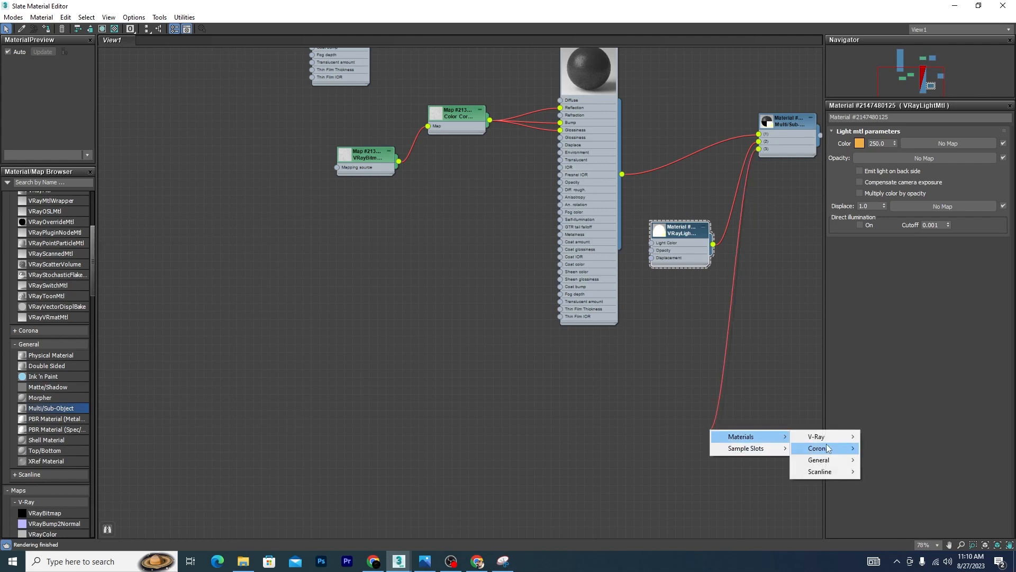
mouse_move(831, 438)
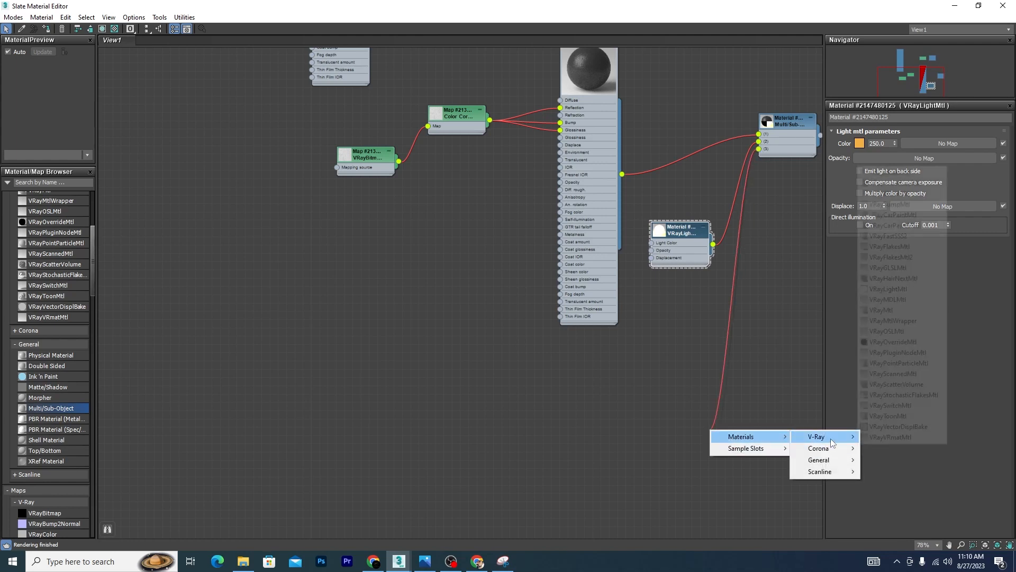
left_click(891, 310)
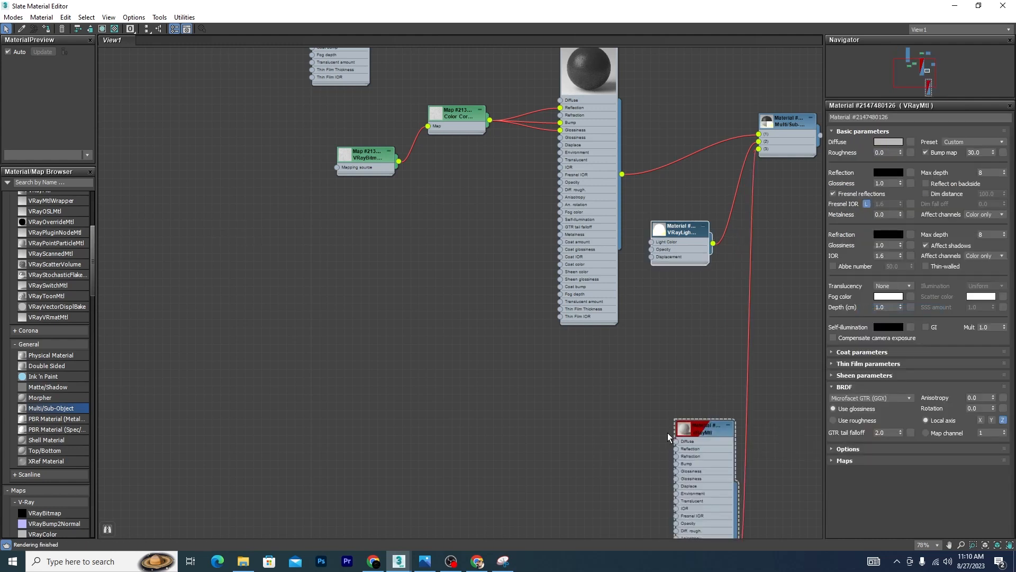
Arrange the three sub-materials so the slot 3 VRayMtl sits directly below the slot 1 VRayMtl, with the VRayLightMtl beside slot 1's
left_click_drag(702, 429, 495, 380)
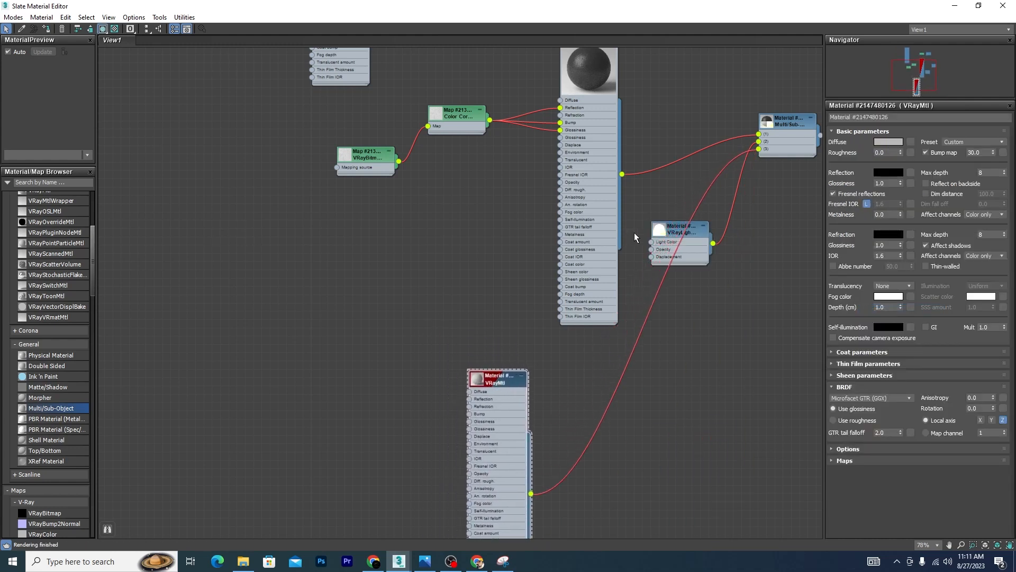
left_click_drag(671, 228, 657, 181)
scroll(611, 268, "down", 3)
scroll(608, 139, "up", 2)
left_click_drag(609, 138, 583, 74)
left_click_drag(681, 254, 666, 218)
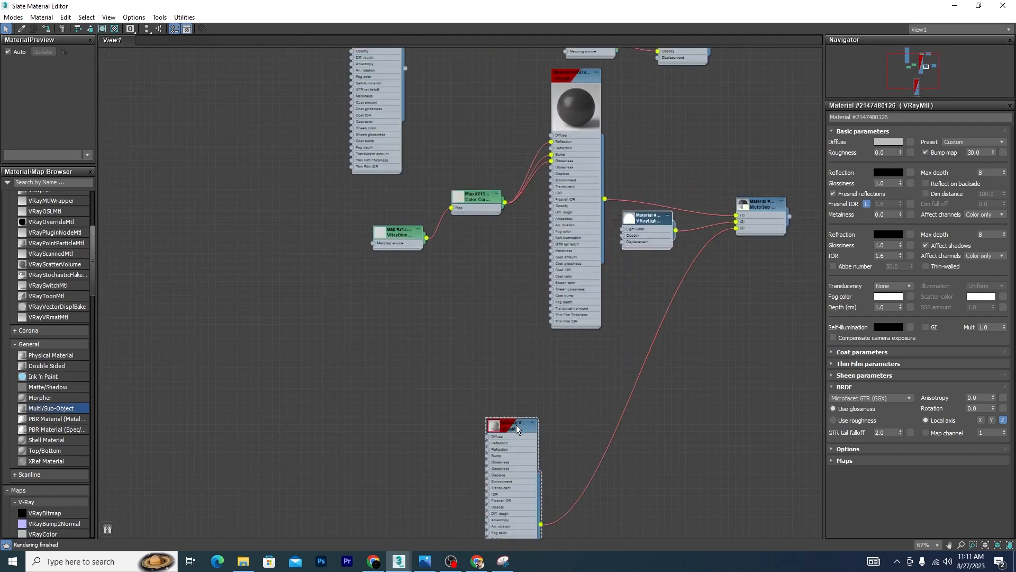
left_click_drag(520, 426, 592, 364)
Connect a new Composite map to the Diffuse input of the slot 3 VRayMtl
scroll(637, 336, "down", 6)
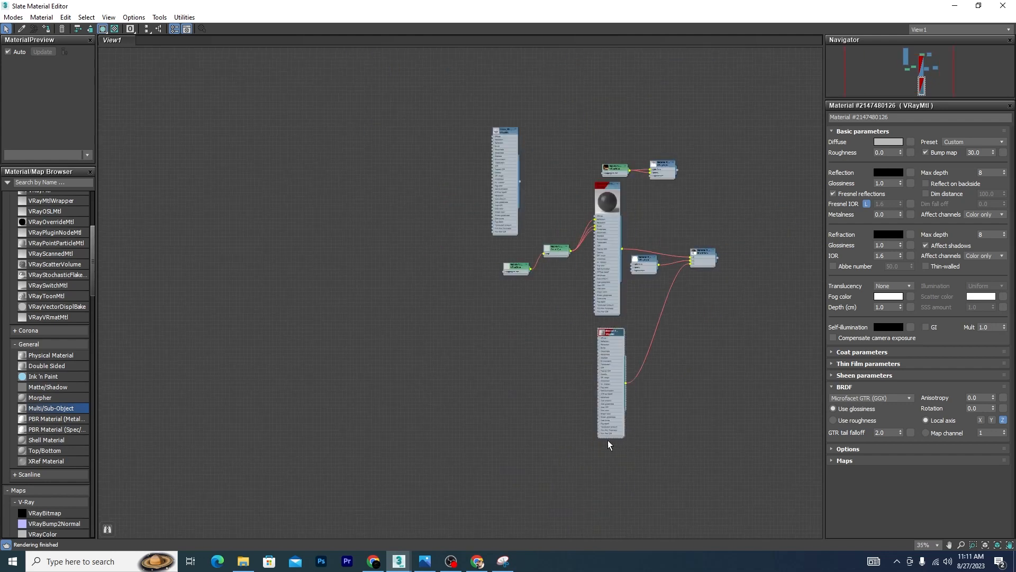
scroll(607, 440, "up", 7)
scroll(619, 237, "up", 4)
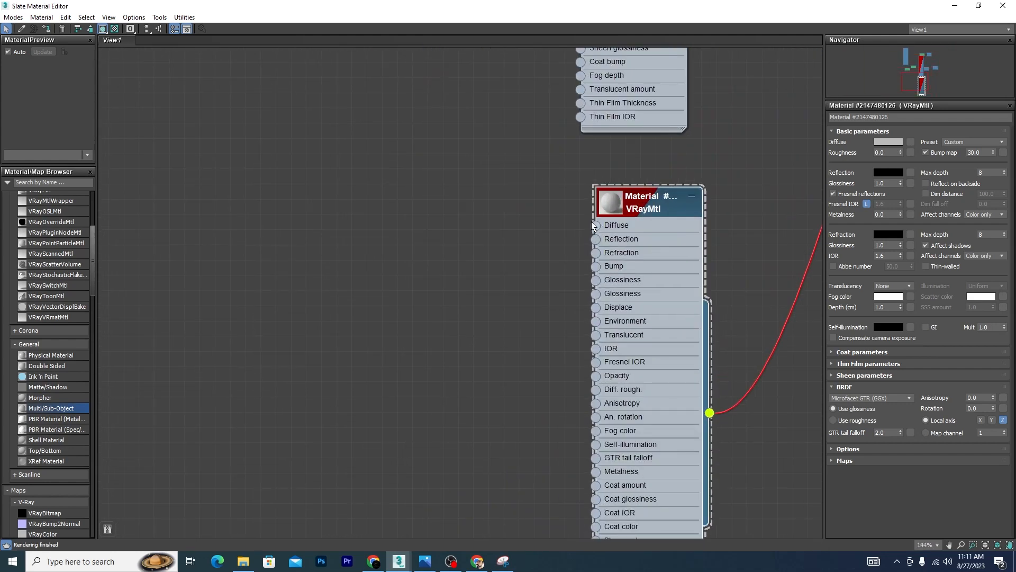
left_click_drag(595, 225, 382, 278)
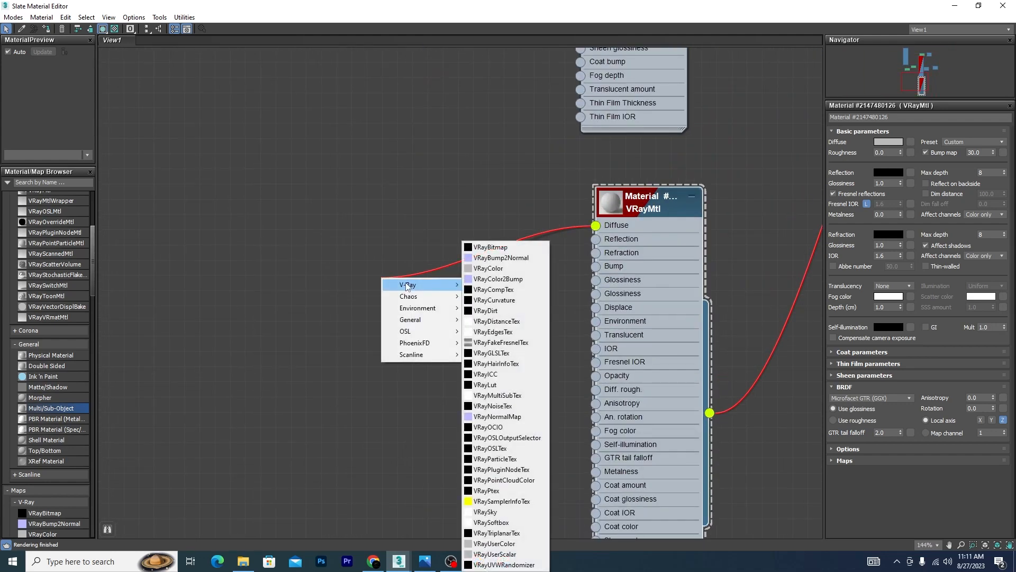
mouse_move(406, 325)
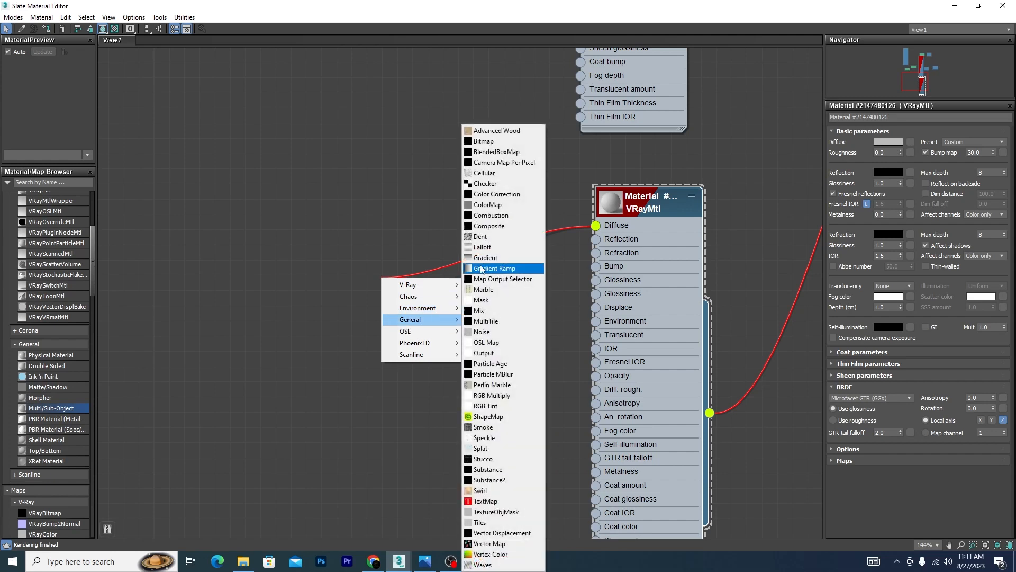
left_click(490, 226)
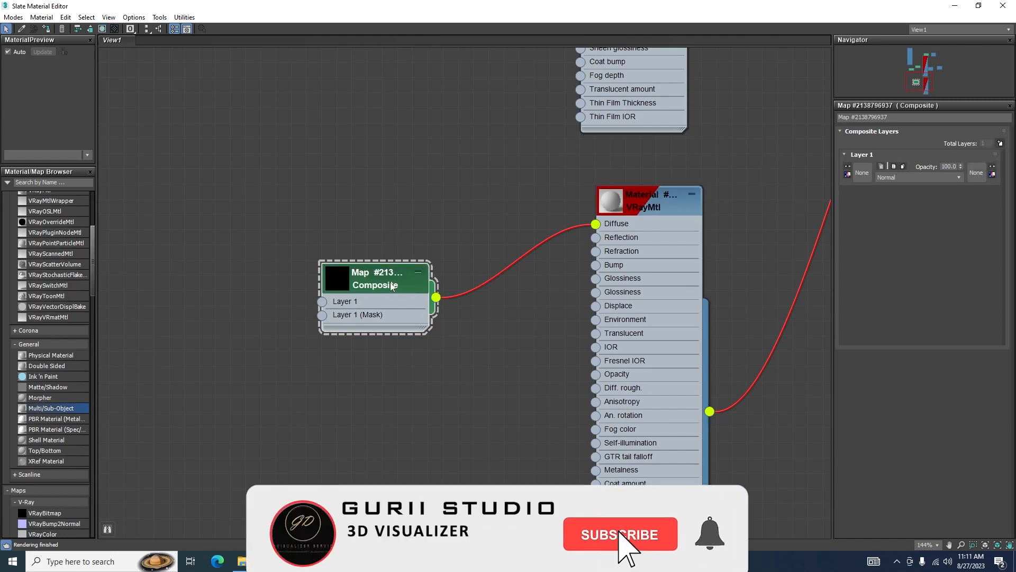
Add three layers to the Composite map for a total of four, and move its node closer to the VRayMtl
left_click(1001, 144)
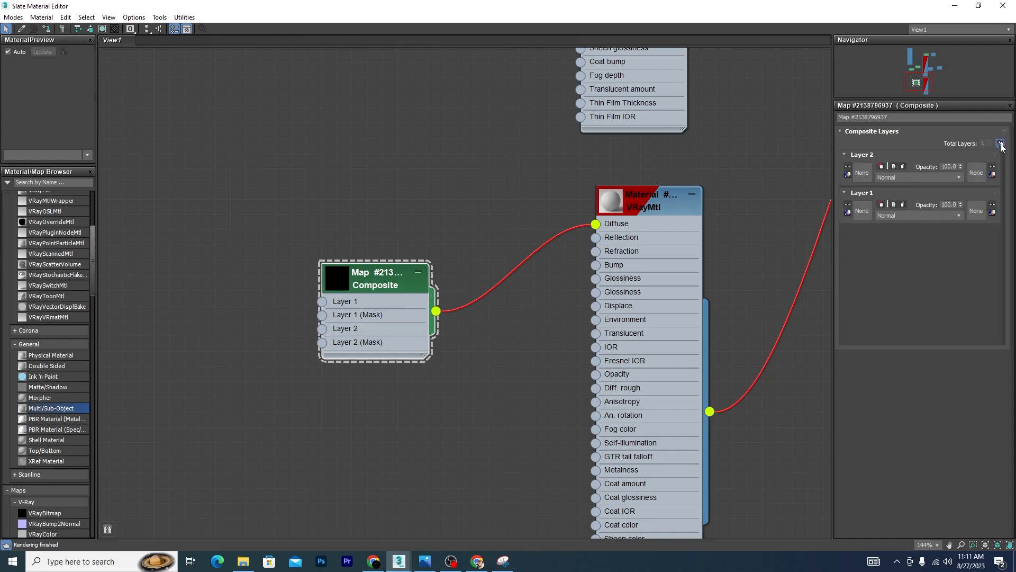
left_click(1001, 144)
left_click(1000, 144)
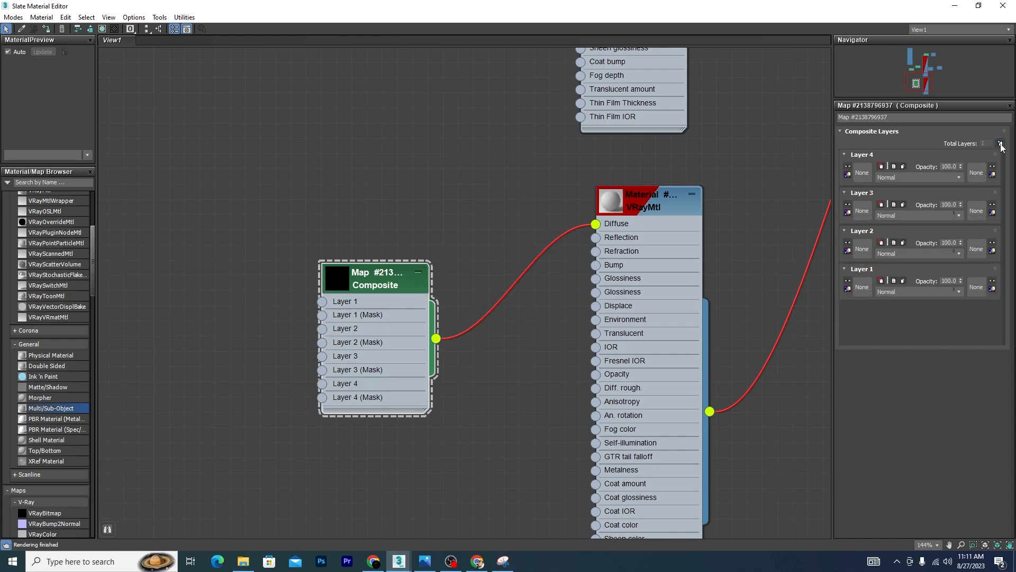
left_click_drag(333, 291, 380, 230)
middle_click_drag(529, 224, 557, 228)
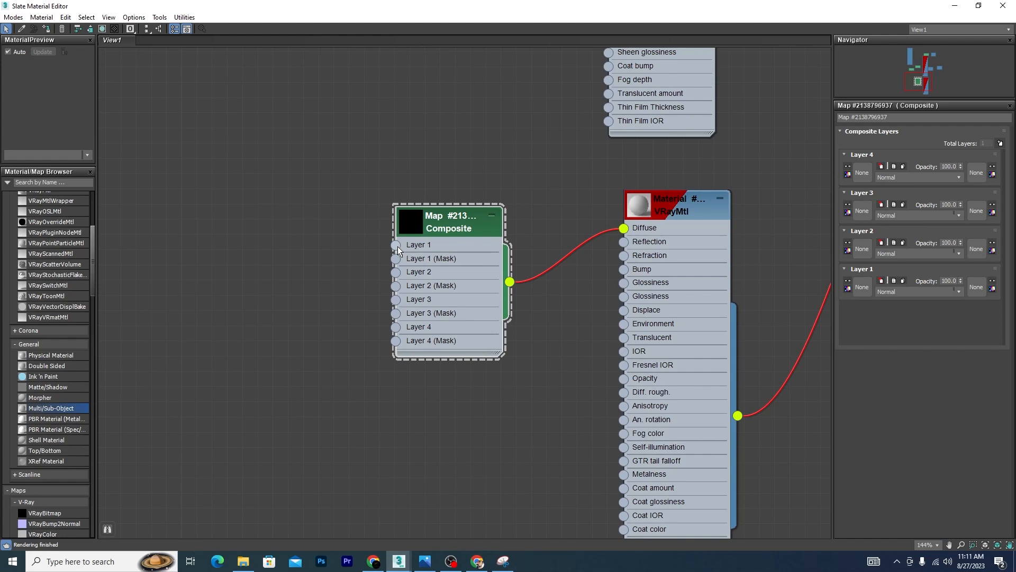
Check the captured wood panel image, and connect a new VRayColor map to Layer 1 of the Composite map
left_click(504, 560)
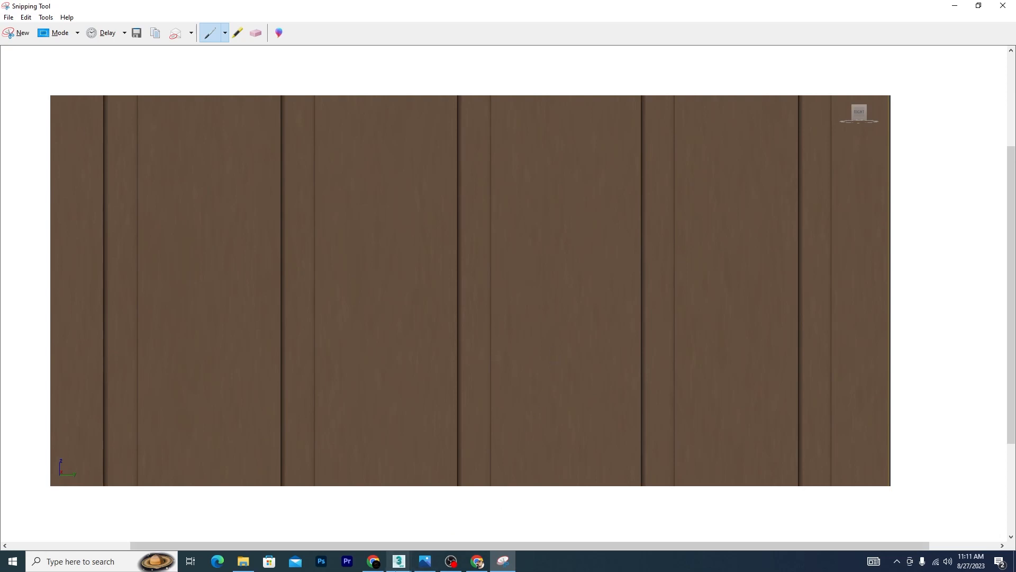
mouse_move(398, 560)
left_click(332, 524)
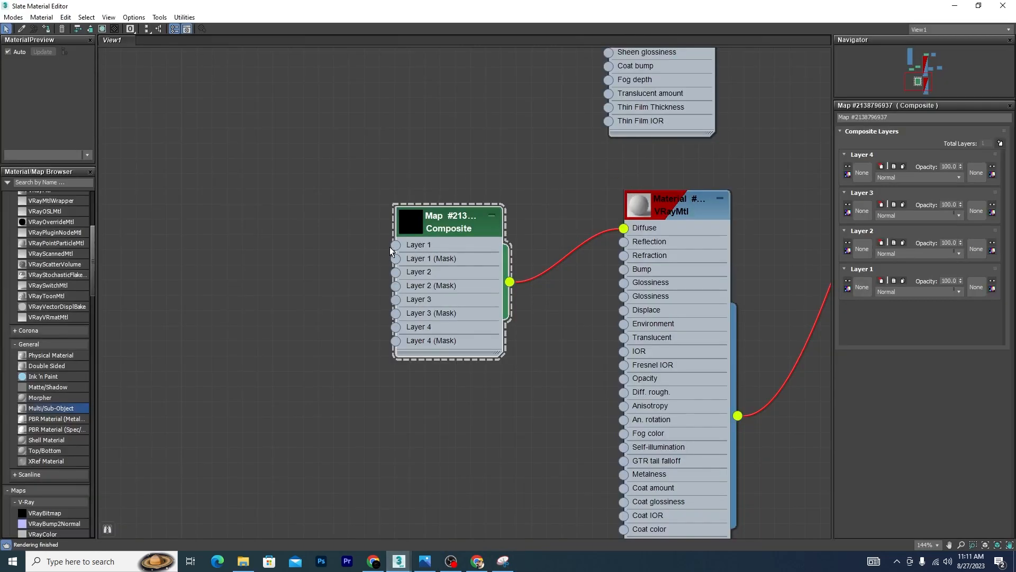
left_click_drag(344, 270, 270, 284)
mouse_move(285, 291)
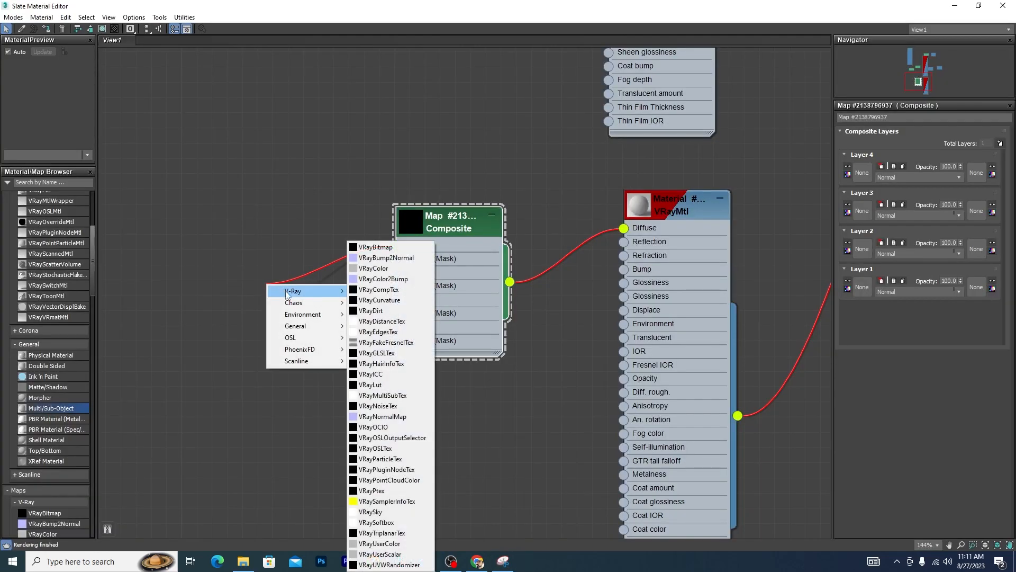
left_click(374, 269)
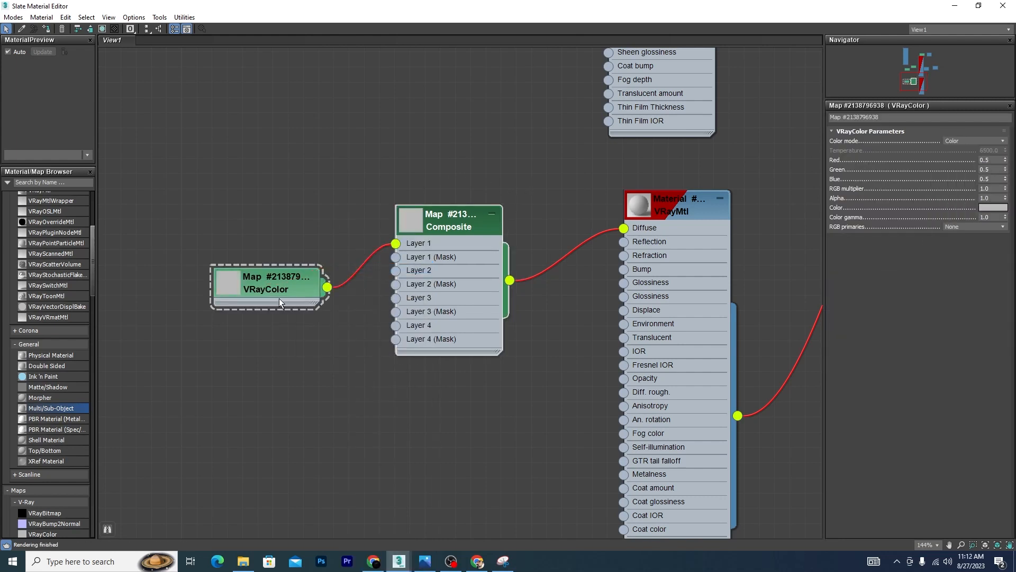
Set the VRayColor map's color to red 35, green 22, blue 14, and move its node up beside the Composite's header
left_click(271, 287)
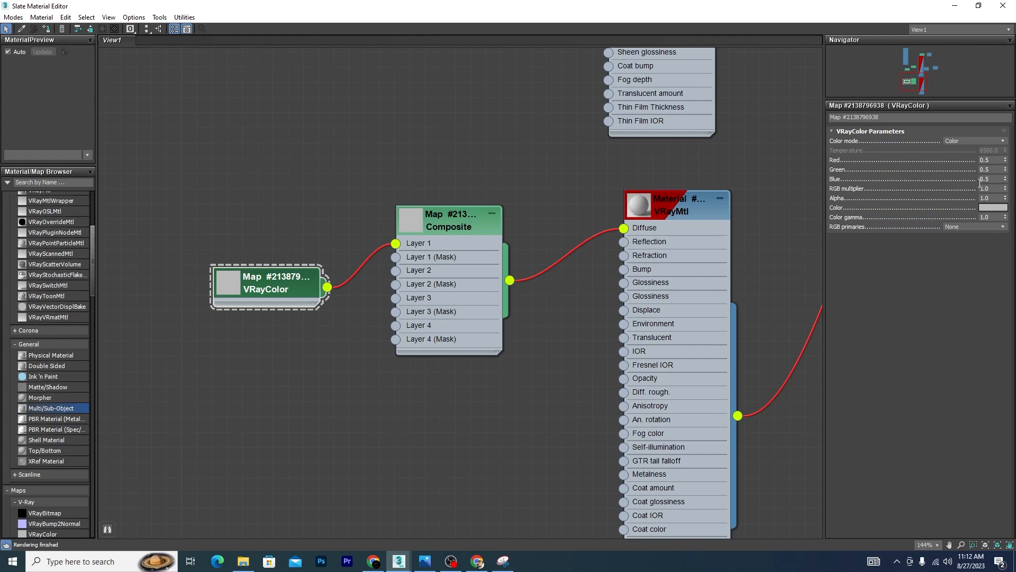
left_click(989, 208)
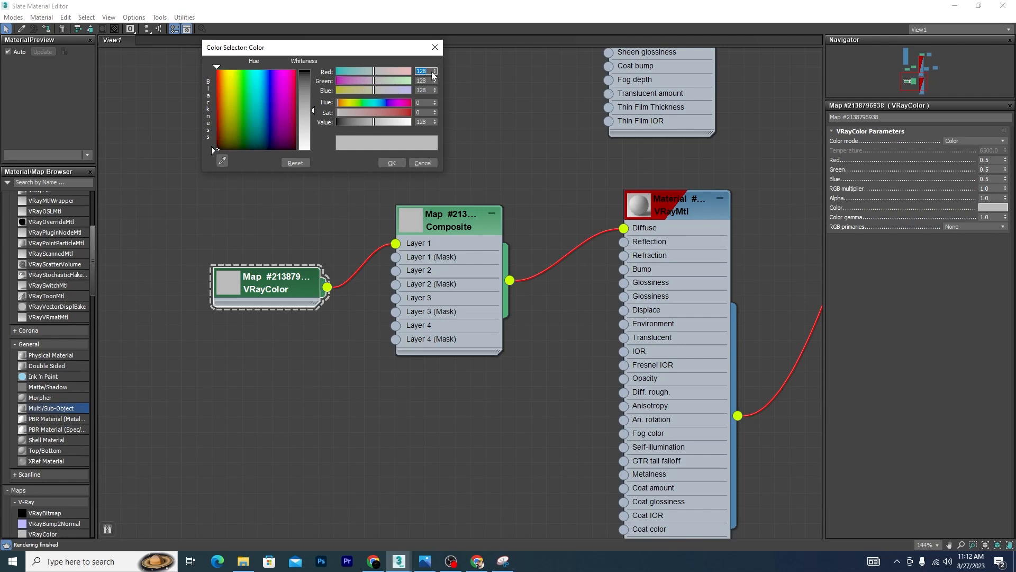
type("35")
key("Tab")
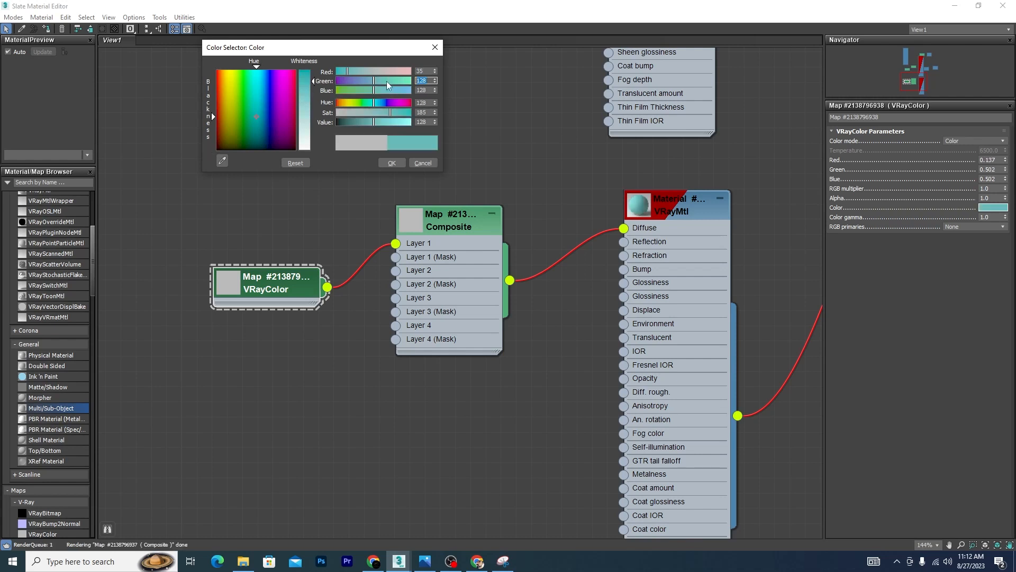
type("22")
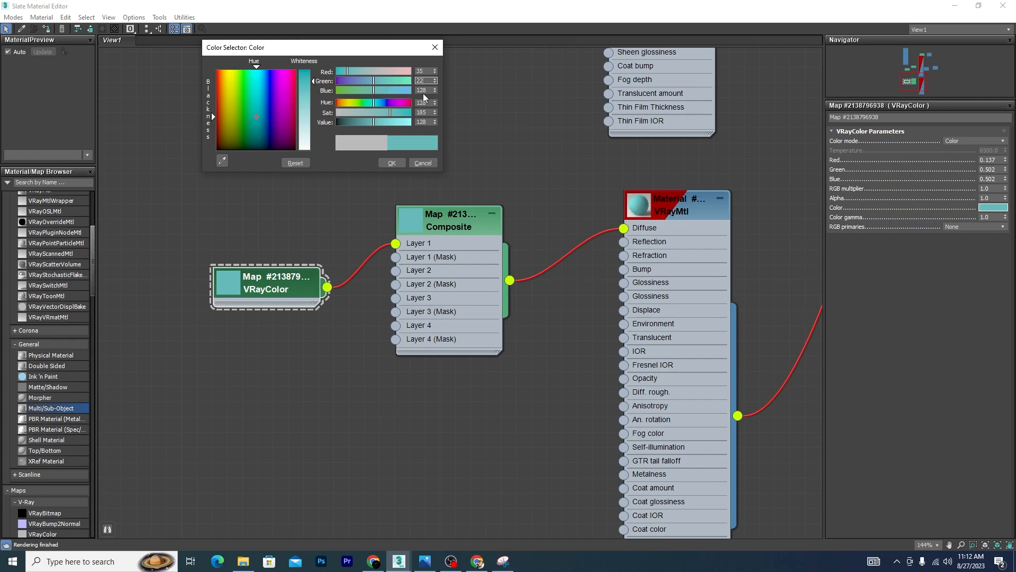
key("Tab")
type("14")
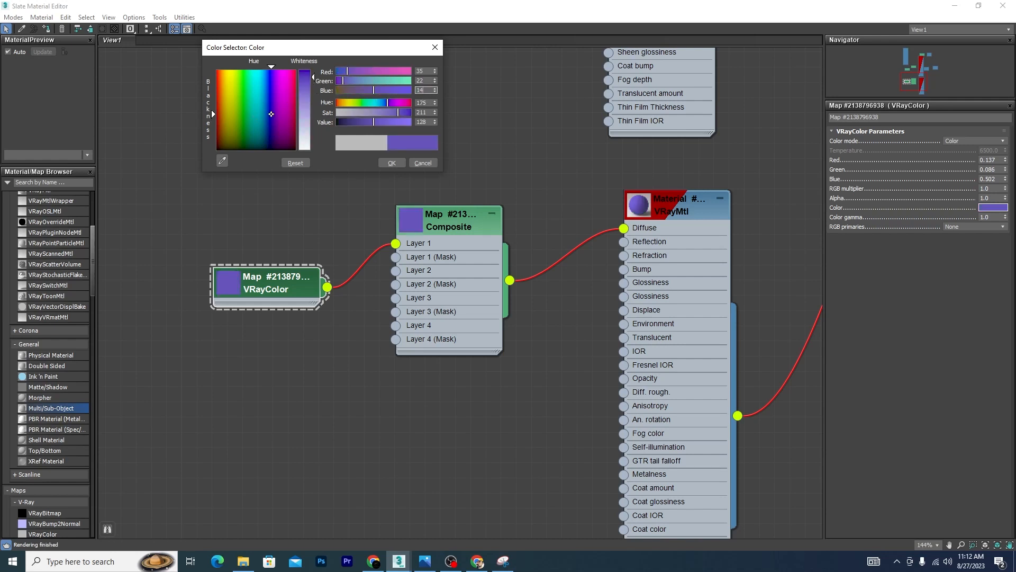
key("Return")
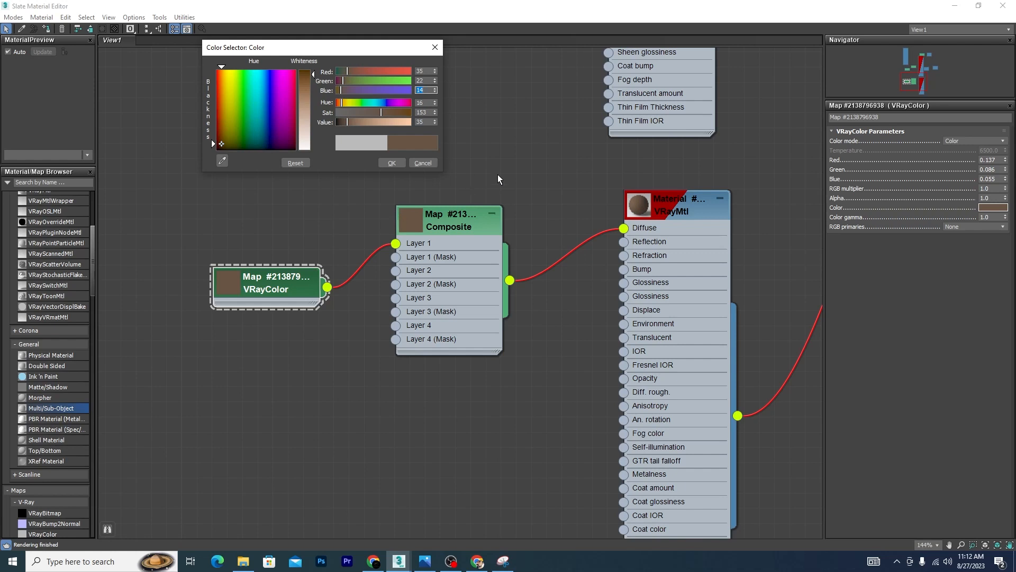
left_click(534, 173)
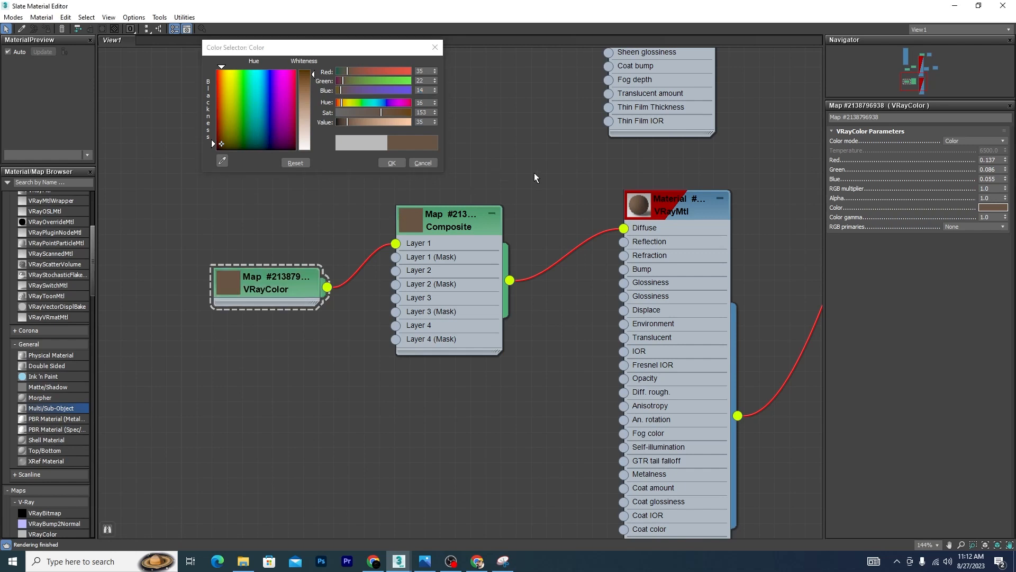
left_click(392, 163)
scroll(571, 181, "down", 3)
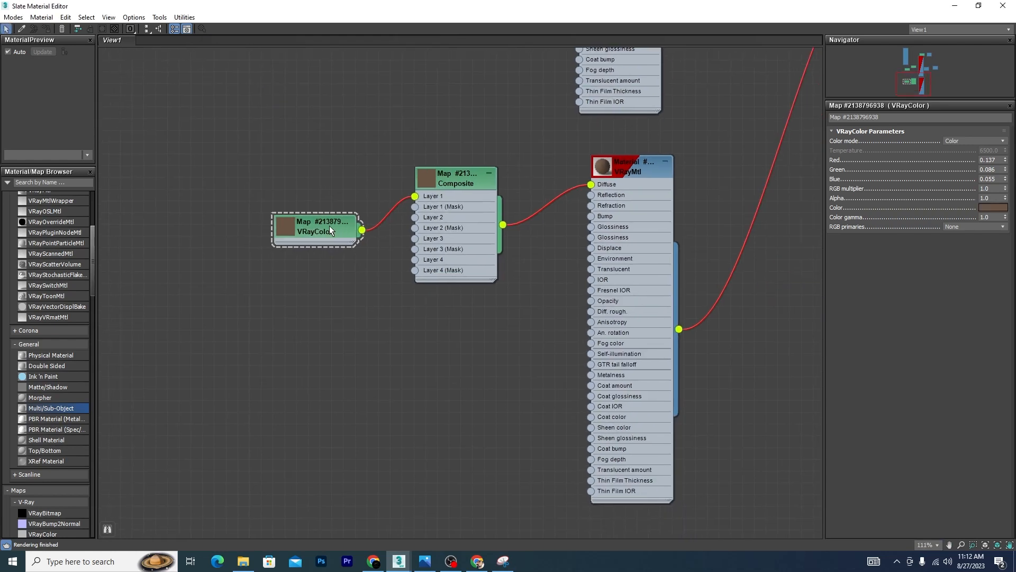
left_click_drag(330, 231, 326, 157)
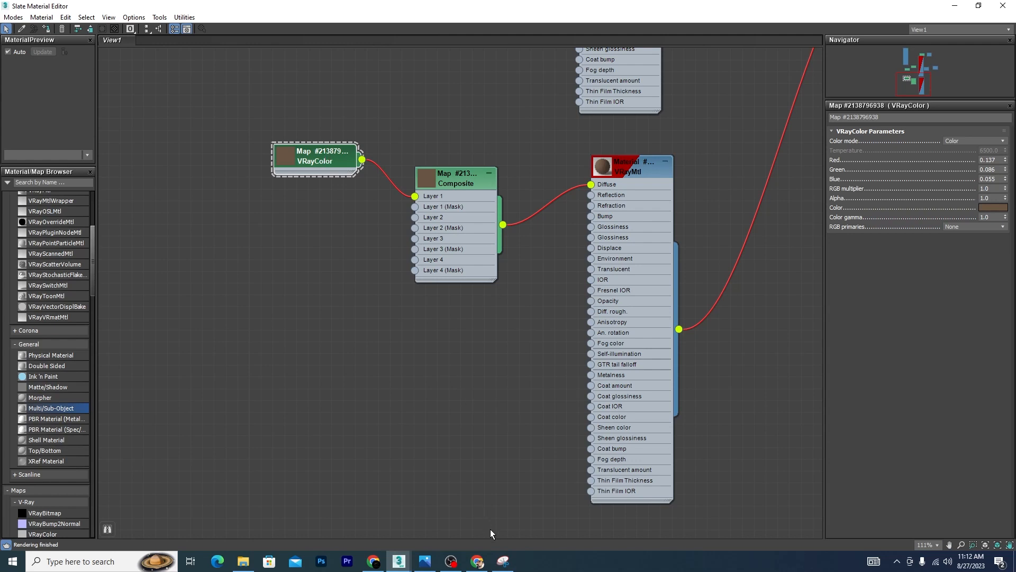
Examine the captured wood panel image in Snipping Tool as reference for the third material, and return to the material editor
left_click(503, 561)
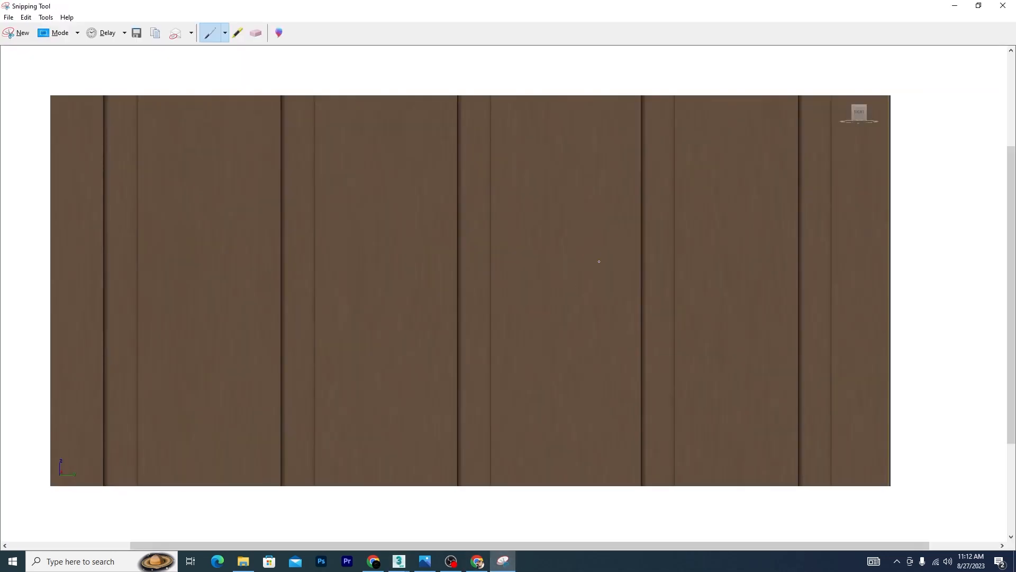
scroll(599, 261, "up", 2)
scroll(581, 255, "down", 2)
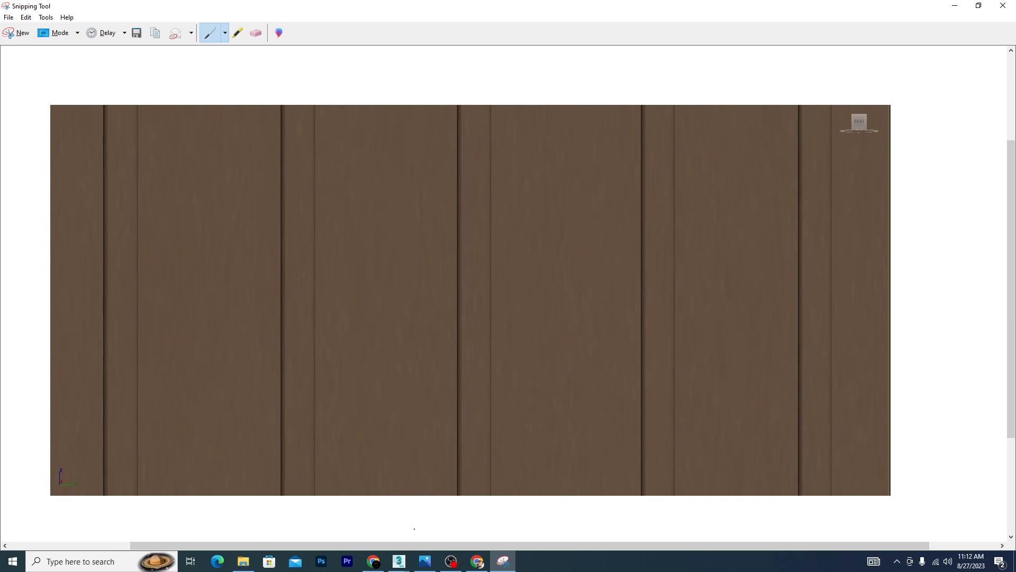
mouse_move(399, 561)
left_click(336, 520)
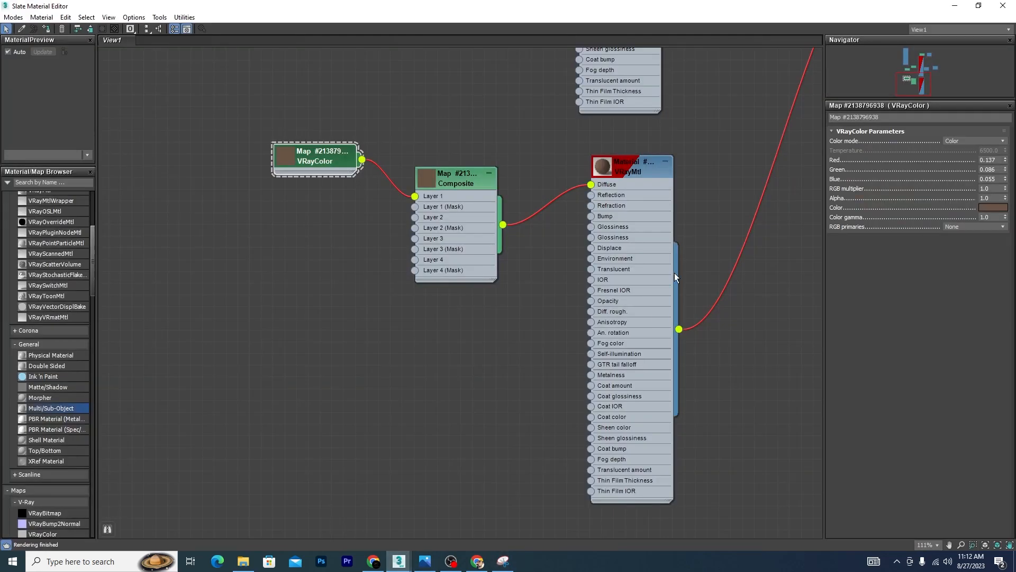
left_click_drag(415, 217, 248, 297)
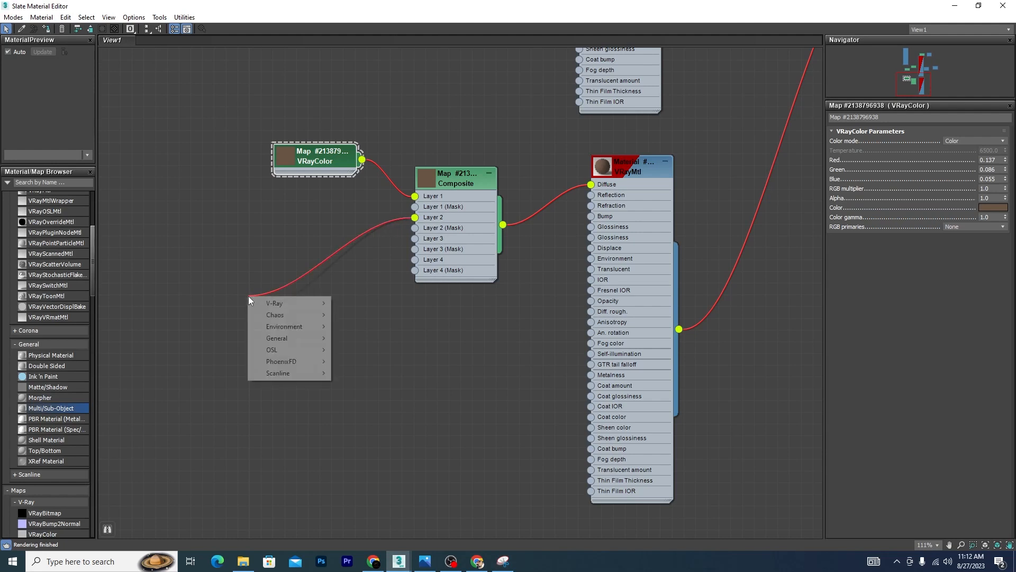
mouse_move(272, 308)
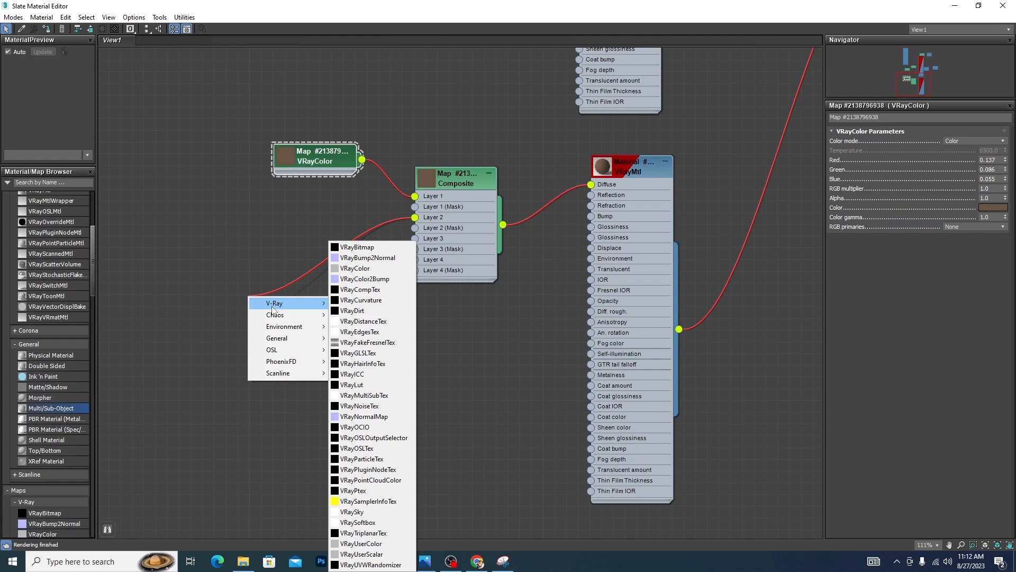
left_click(475, 380)
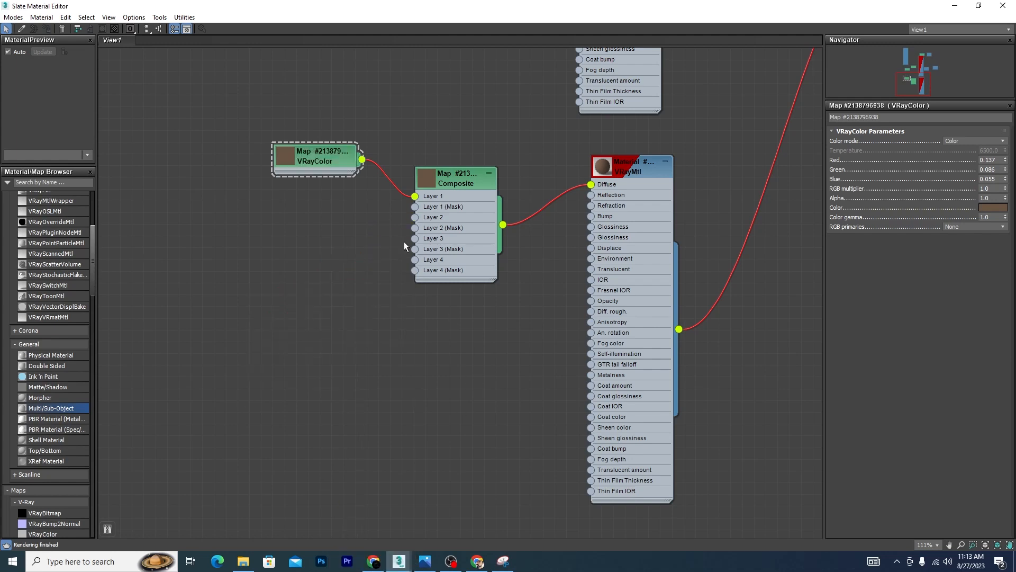
Connect a new Color Correction map to Layer 2 of the Composite map and place its node below the VRayColor
scroll(255, 160, "up", 3)
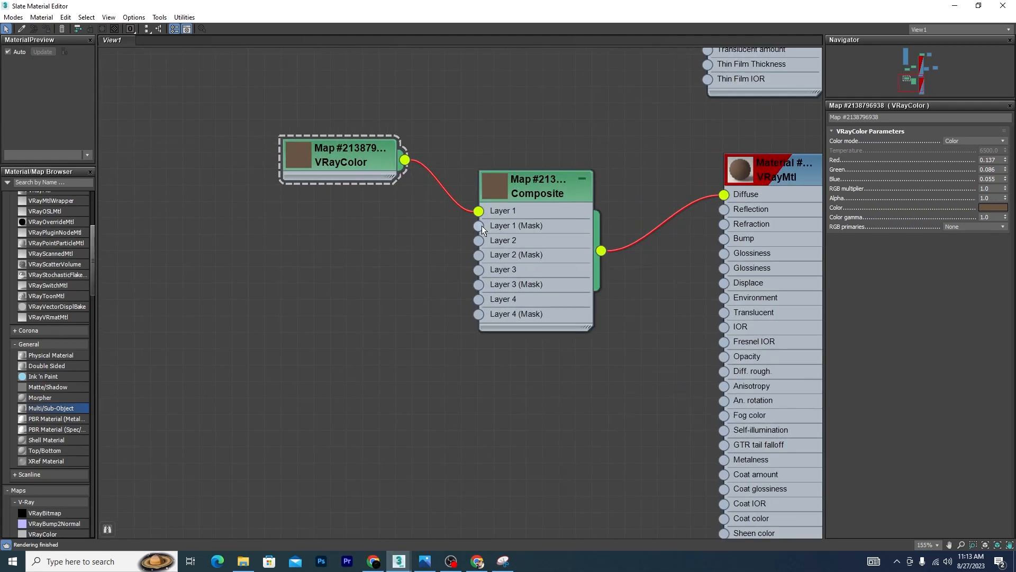
left_click_drag(480, 240, 383, 278)
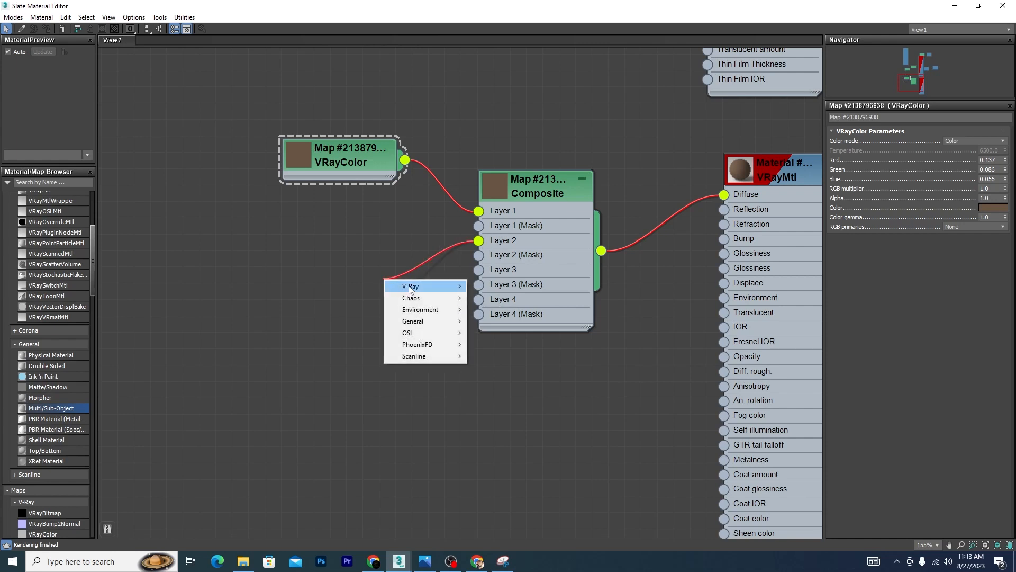
mouse_move(416, 325)
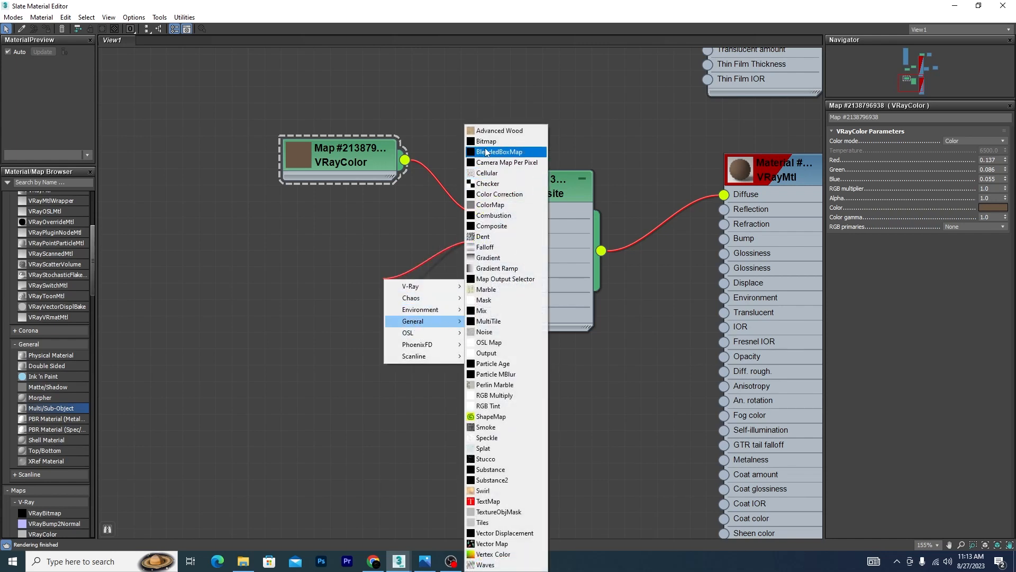
left_click(496, 195)
left_click_drag(418, 306, 385, 272)
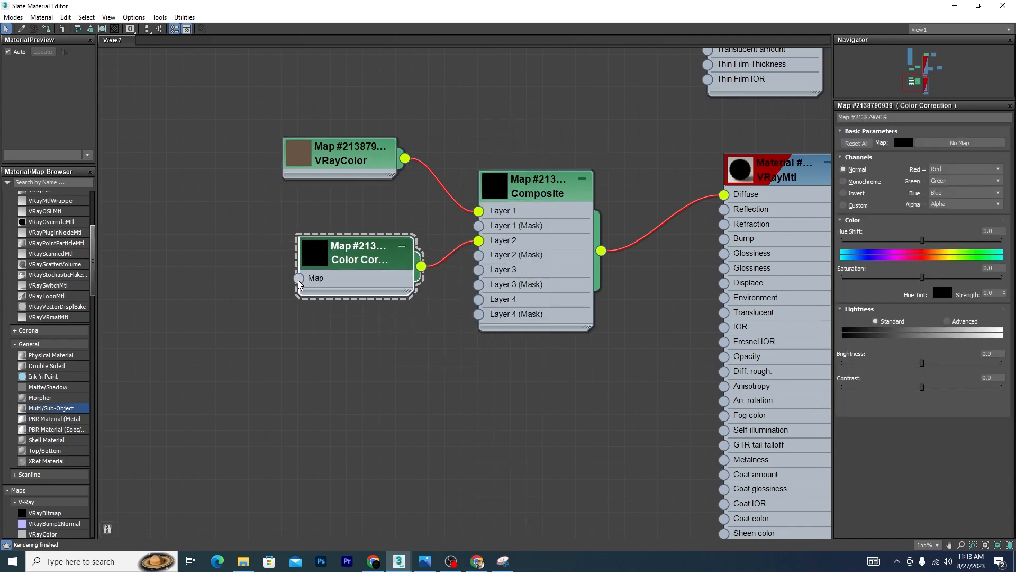
Connect a new VRayBitmap to the Map input of the Layer 2 Color Correction
left_click_drag(298, 277, 209, 316)
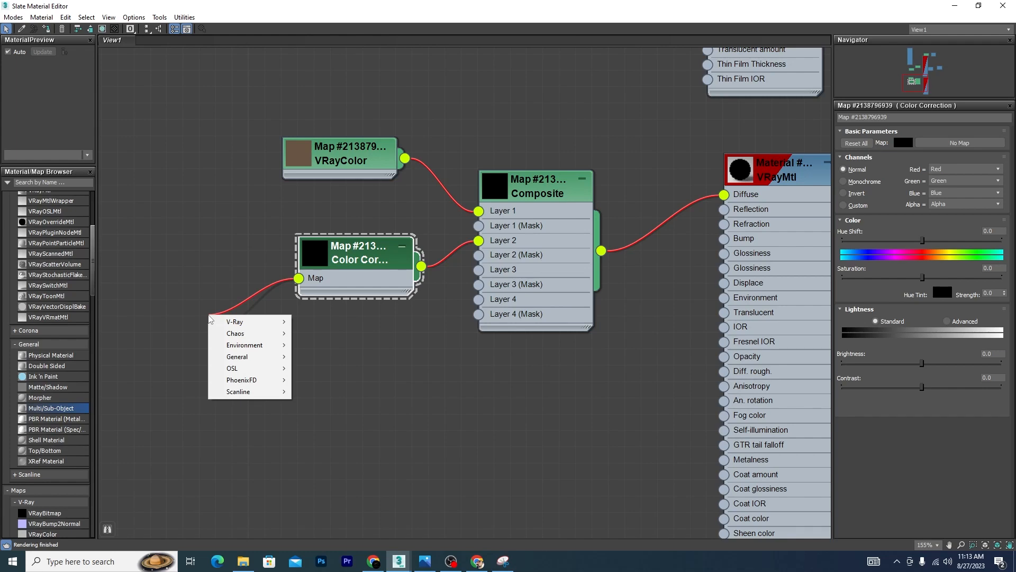
mouse_move(237, 323)
left_click(332, 248)
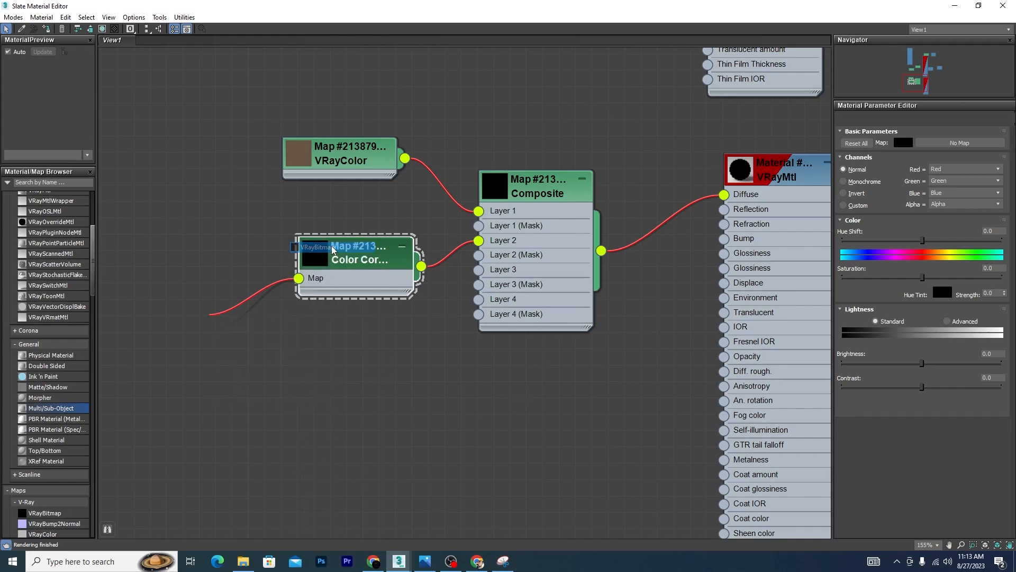
scroll(668, 205, "down", 5)
scroll(561, 145, "up", 3)
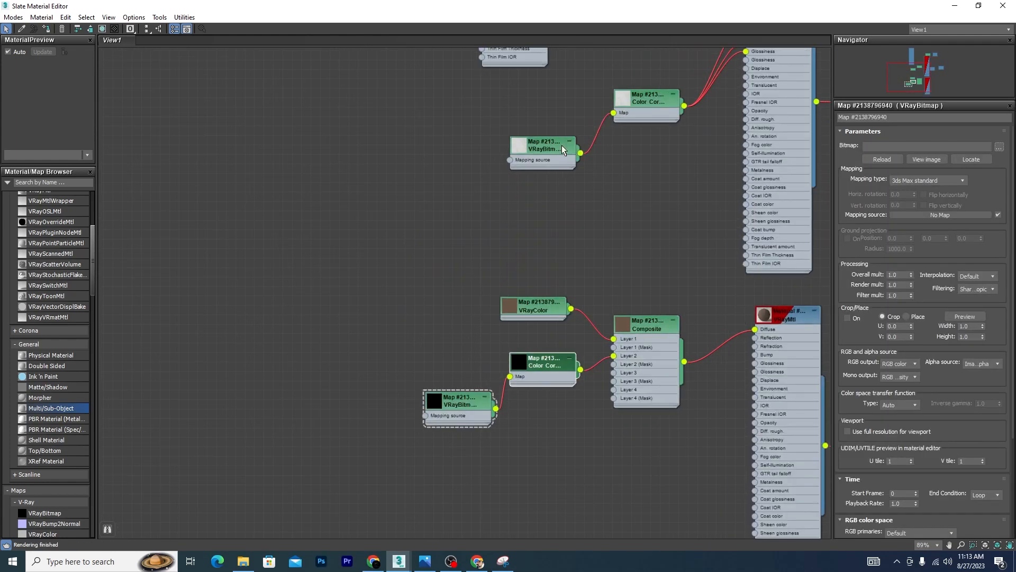
scroll(469, 410, "up", 3)
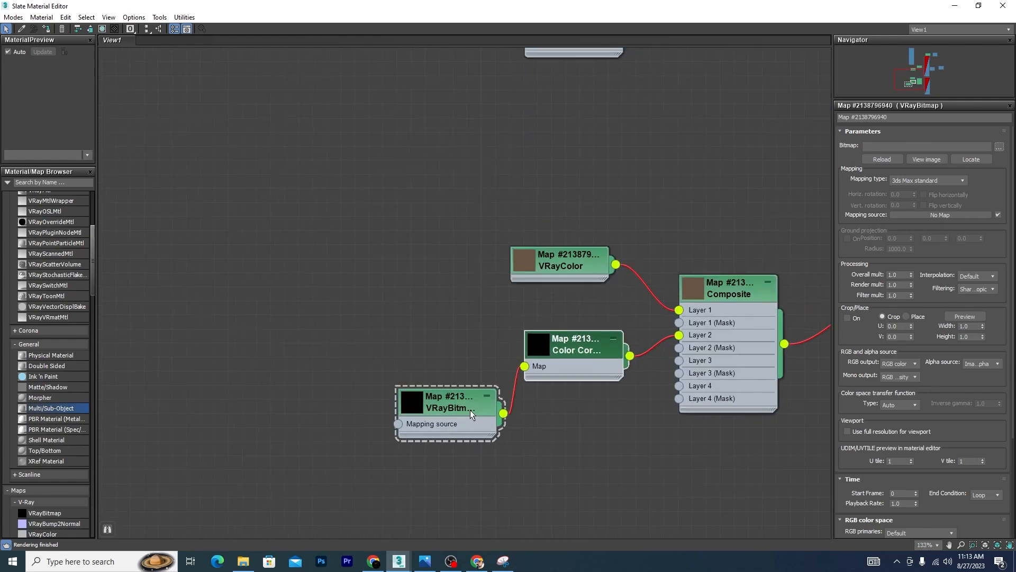
Load the "scracht map" image into the new VRayBitmap, and set the connected Color Correction's channels to Monochrome
left_click(999, 146)
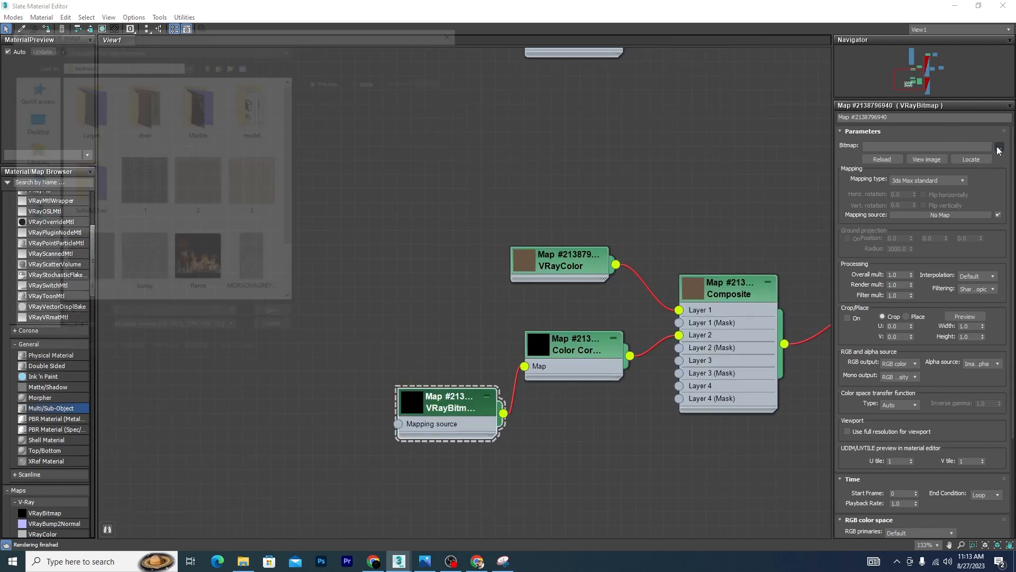
scroll(287, 188, "down", 2)
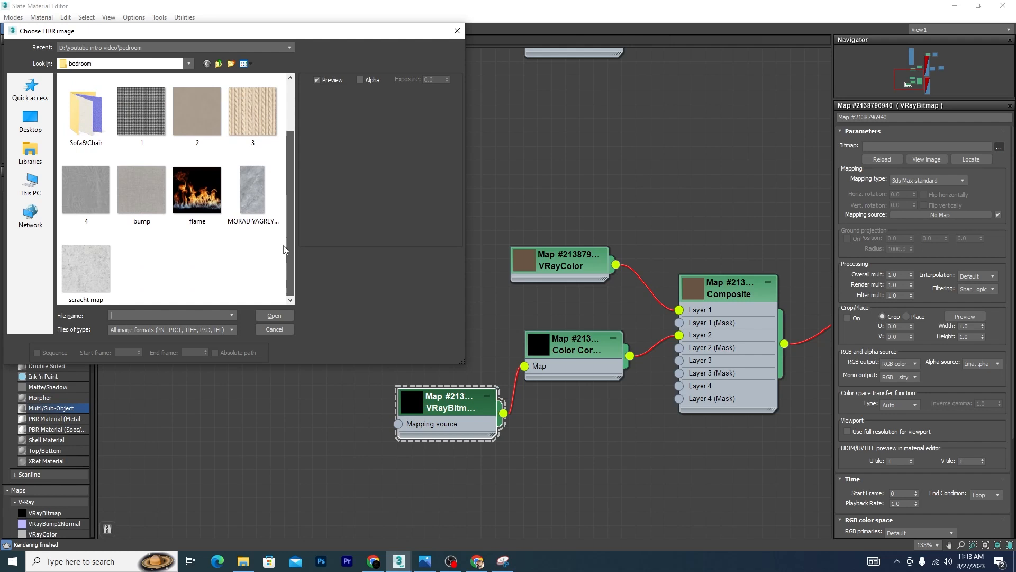
left_click(85, 270)
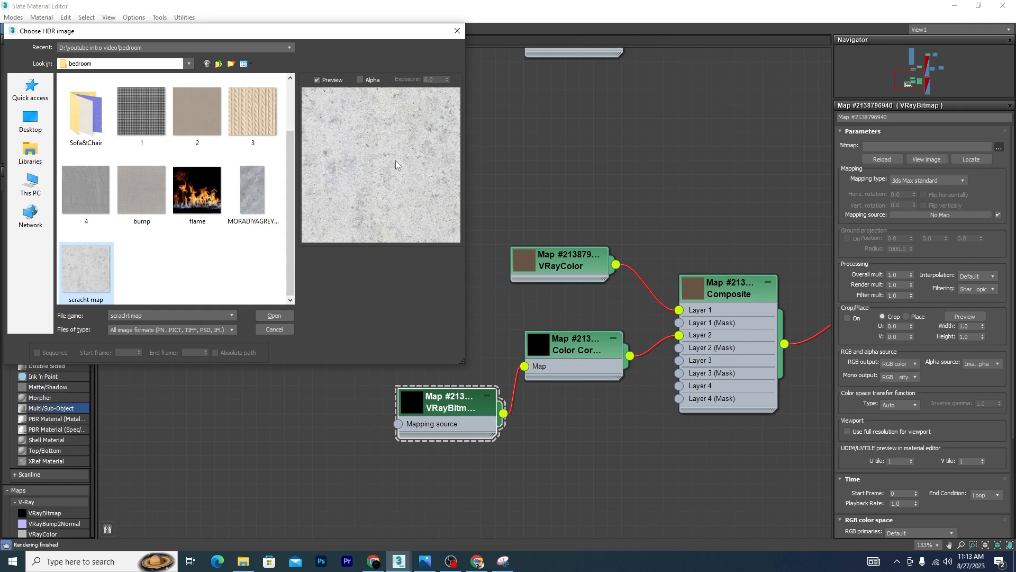
left_click(274, 316)
scroll(481, 400, "up", 3)
left_click_drag(479, 402, 371, 306)
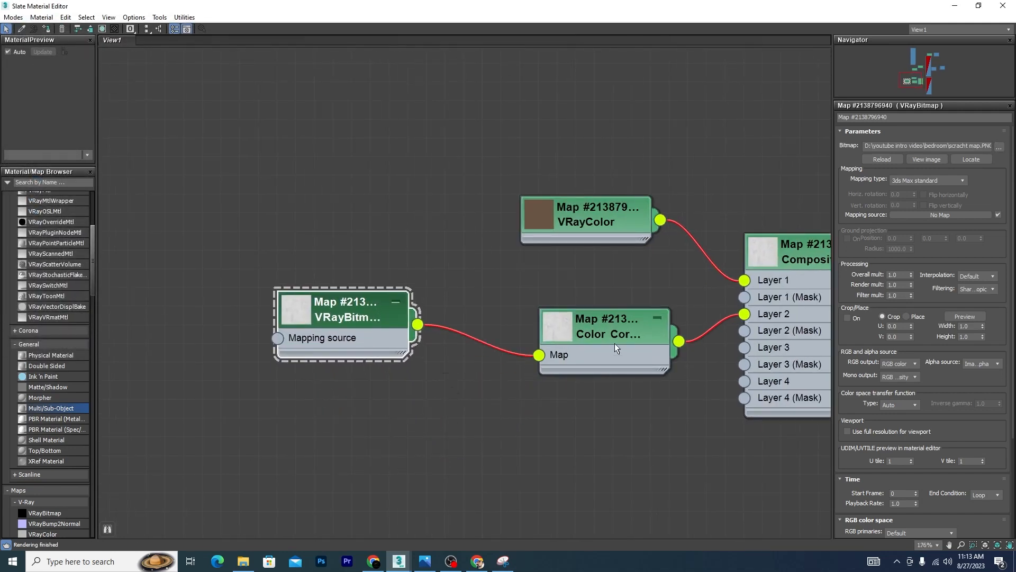
left_click(607, 328)
left_click(843, 181)
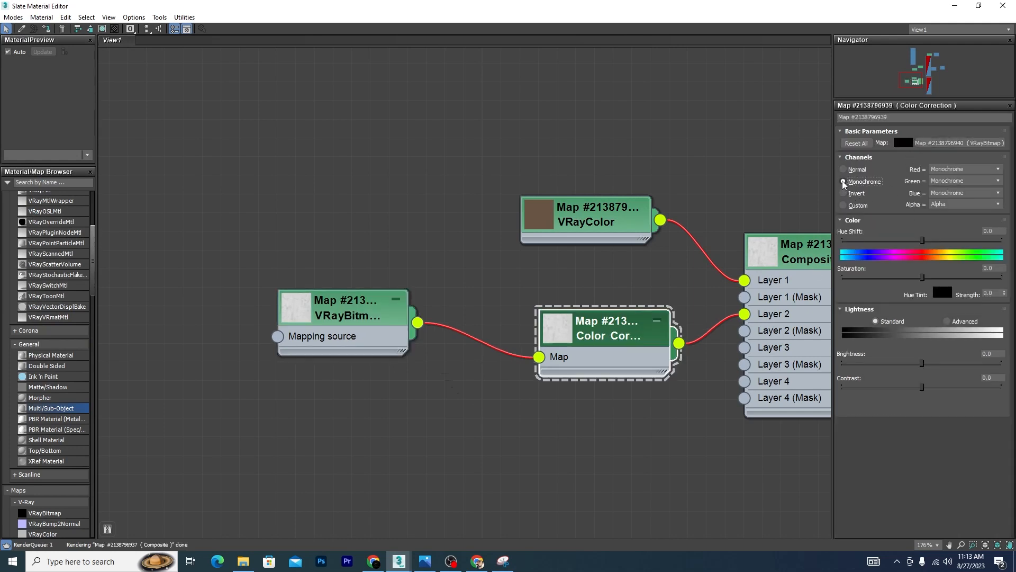
Open a separate preview window for the slot 3 VRayMtl, move it clear of the material's node, and enlarge it
scroll(296, 182, "down", 4)
middle_click_drag(504, 171, 417, 130)
scroll(376, 156, "down", 3)
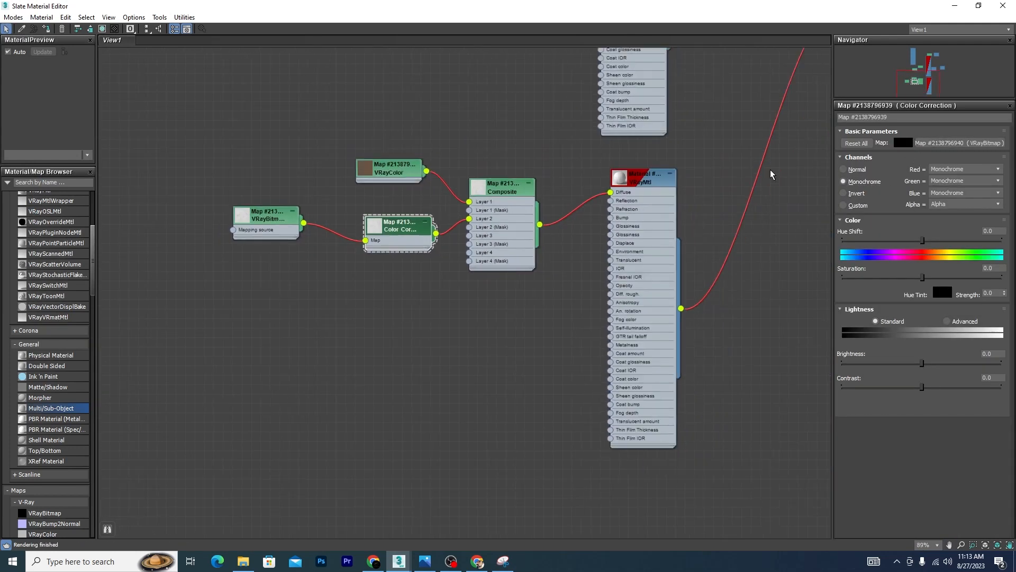
middle_click_drag(693, 180, 405, 279)
scroll(528, 267, "down", 2)
scroll(404, 284, "up", 3)
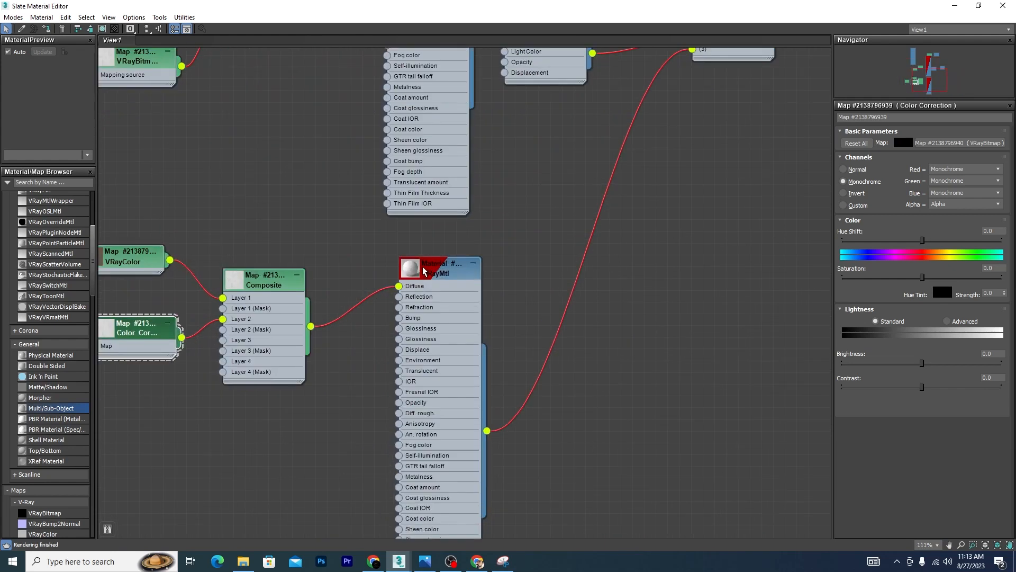
right_click(424, 271)
left_click(449, 319)
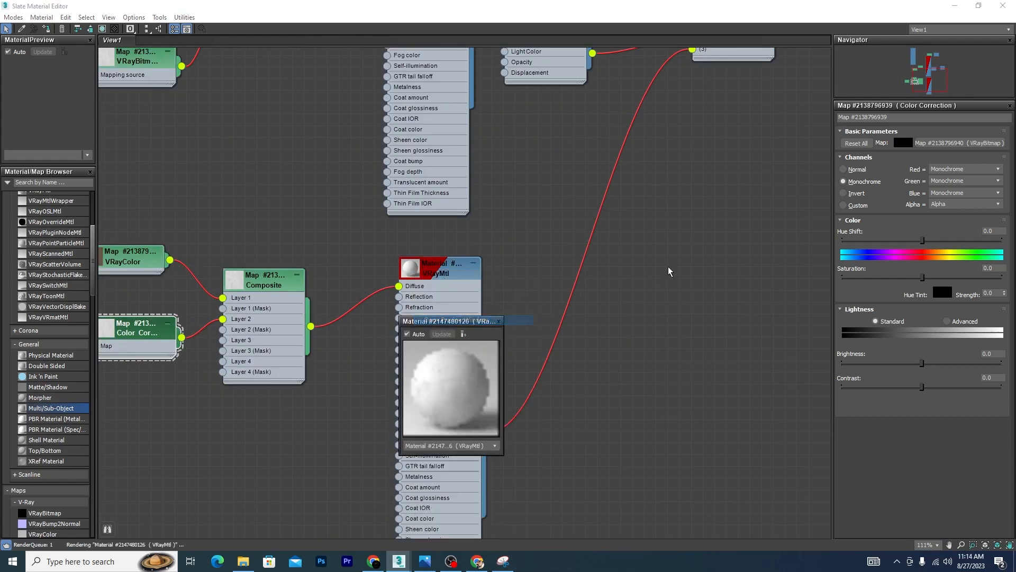
left_click_drag(450, 321, 344, 62)
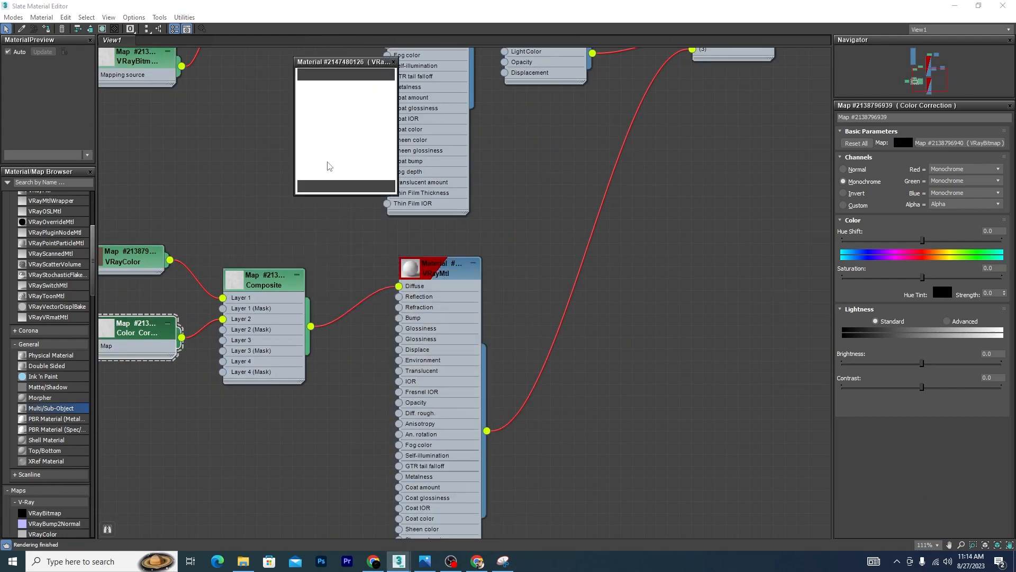
left_click_drag(294, 196, 112, 561)
Open the parameters of the Multi/Sub-Object material to check its three sub-material slots
scroll(503, 365, "down", 5)
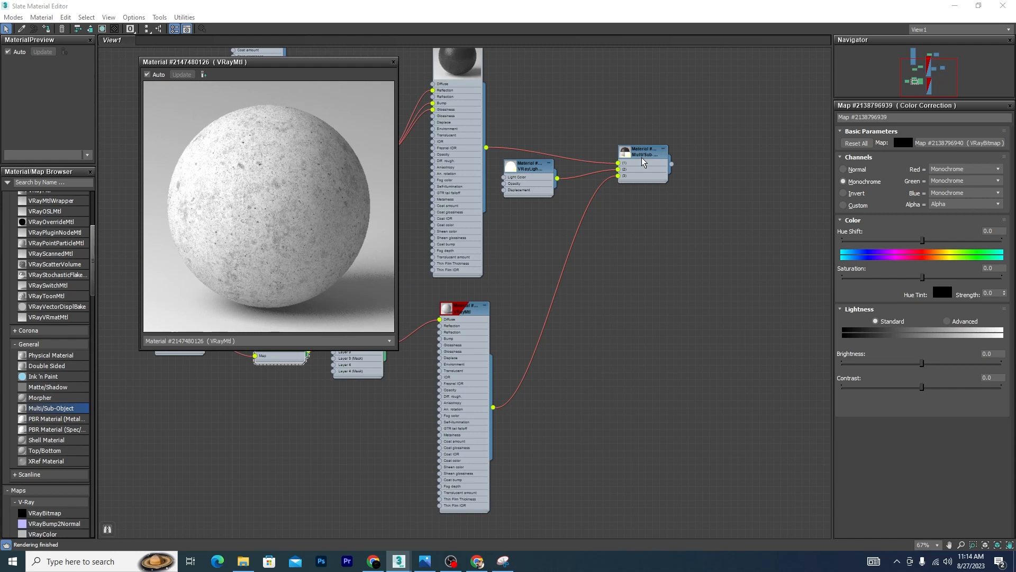
scroll(656, 138, "up", 6)
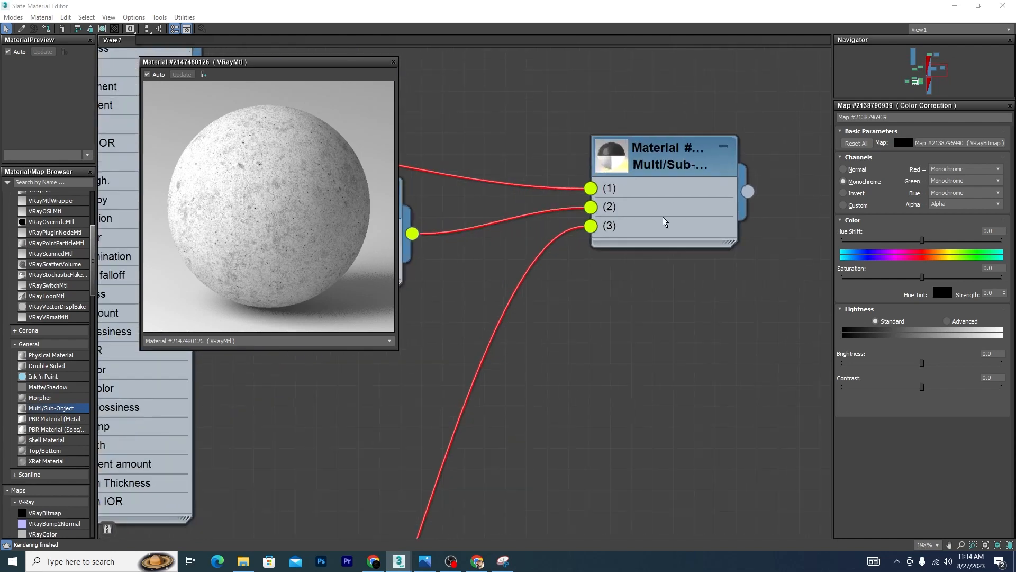
double_click(688, 184)
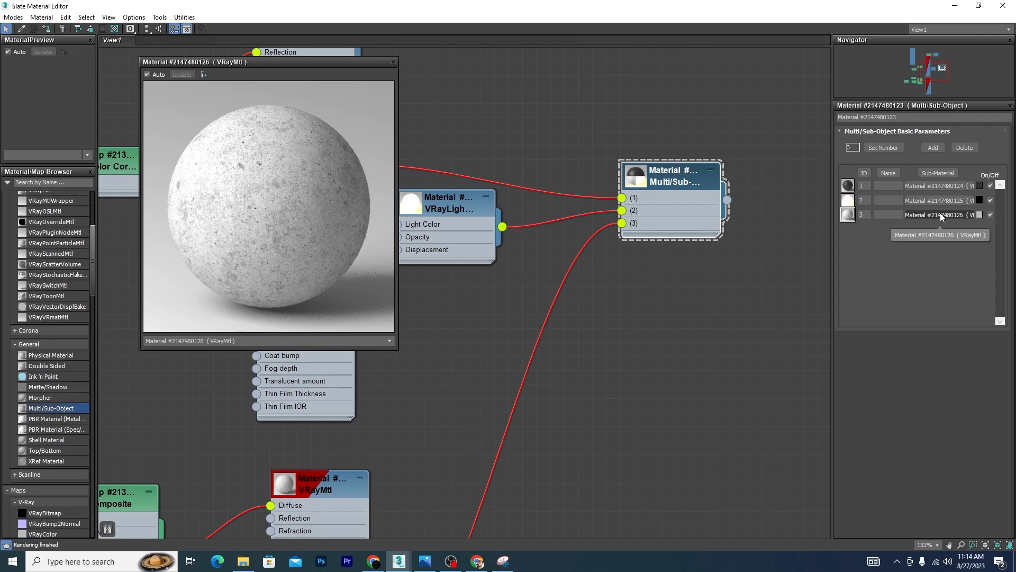
Review the parameters of the Composite map, the VRayLightMtl and the Multi/Sub-Object material
scroll(676, 141, "down", 9)
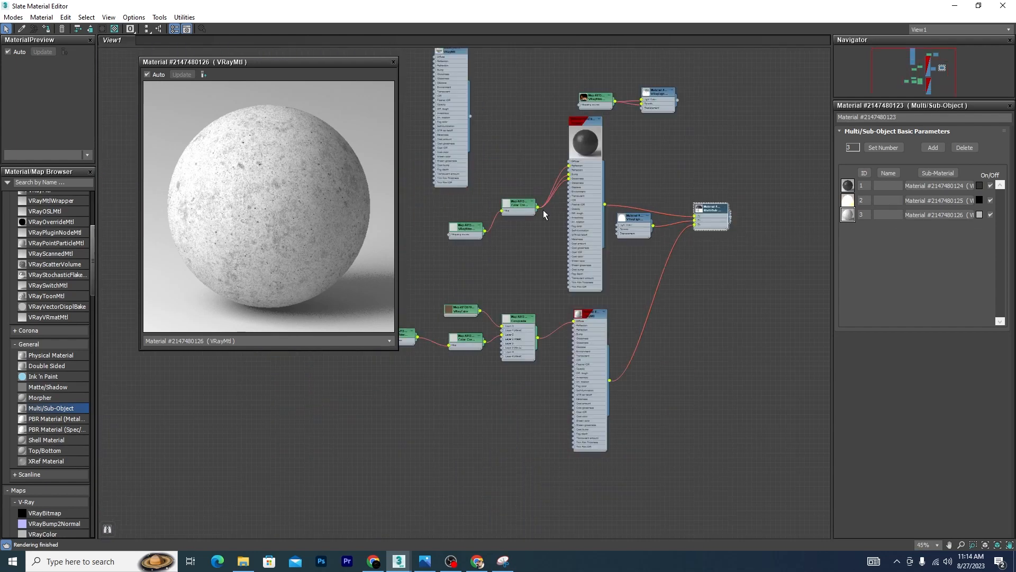
scroll(525, 370, "up", 8)
double_click(528, 349)
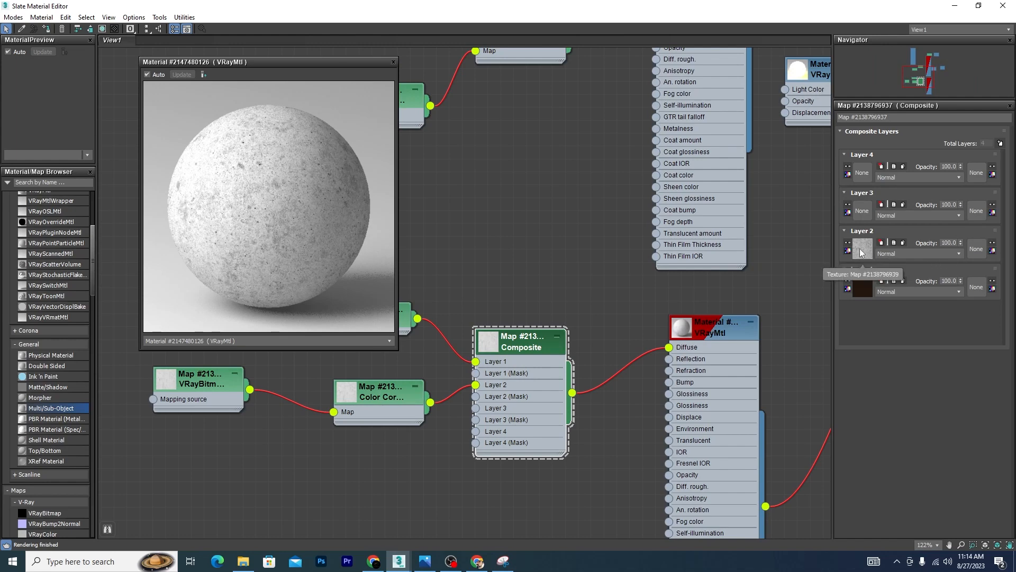
scroll(558, 278, "down", 6)
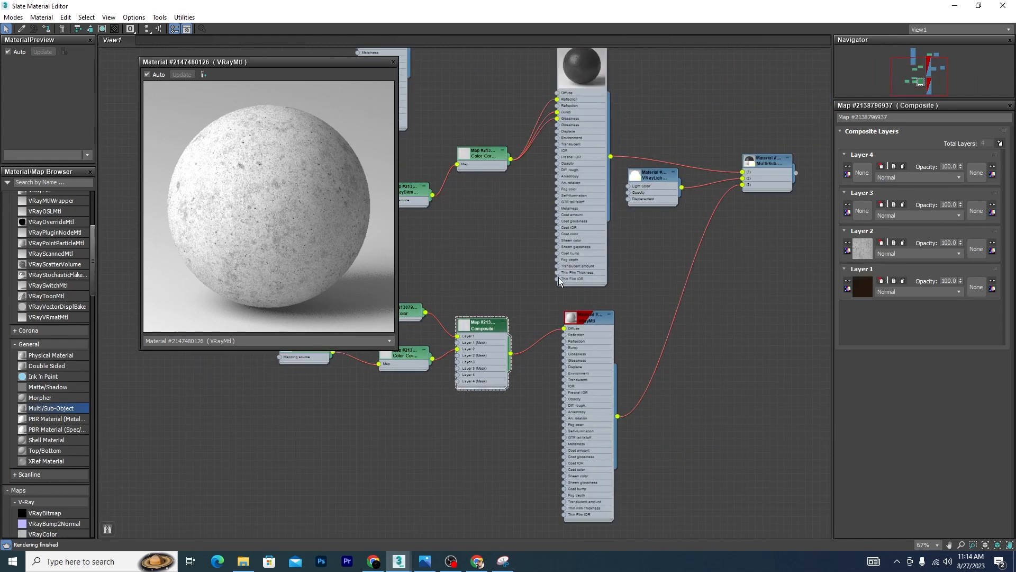
double_click(648, 192)
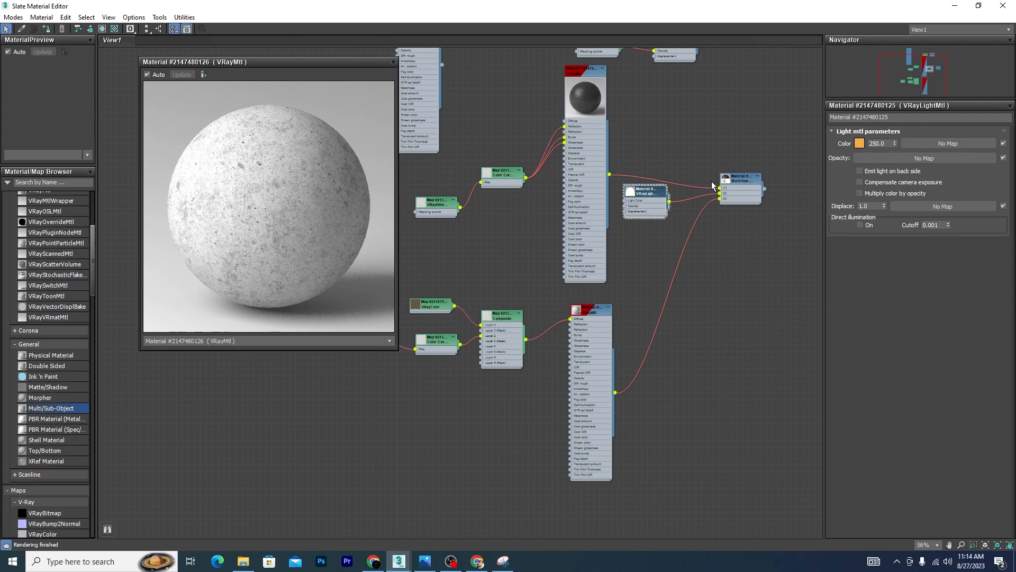
double_click(740, 178)
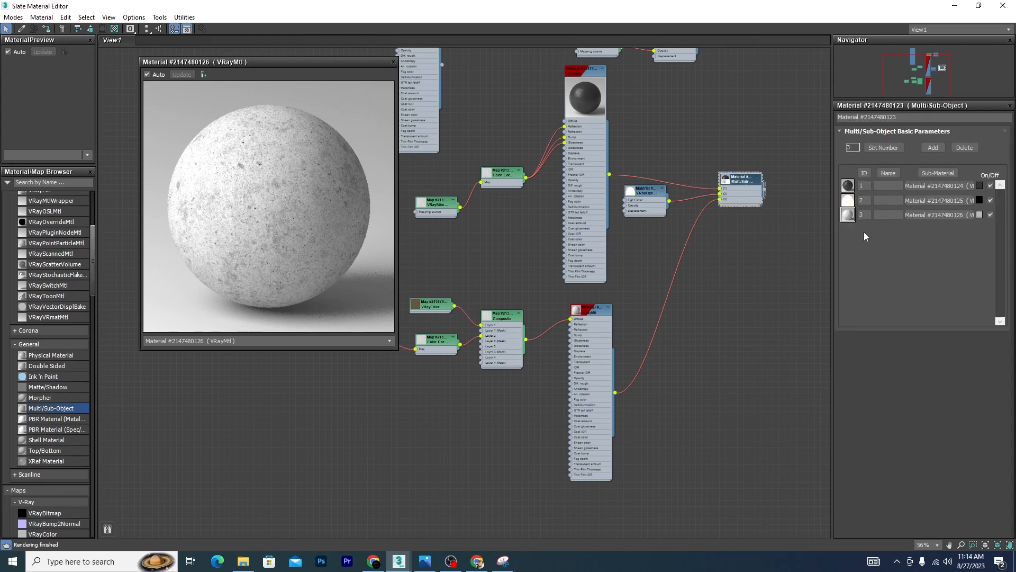
Set the blend mode of Layer 2 in the Composite map to Soft Light, moving the preview window clear of the nodes
scroll(508, 324, "up", 9)
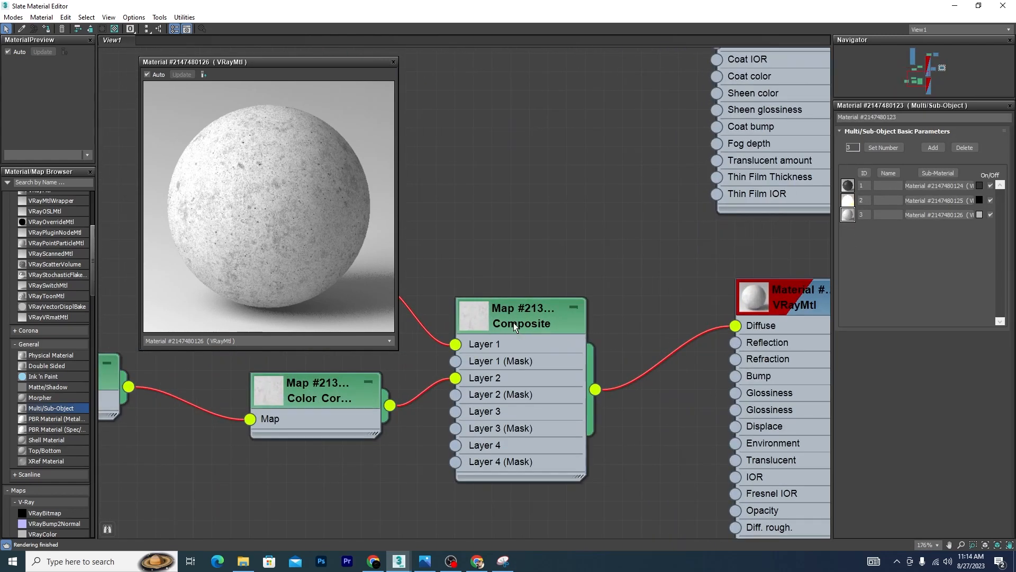
left_click(507, 323)
double_click(507, 324)
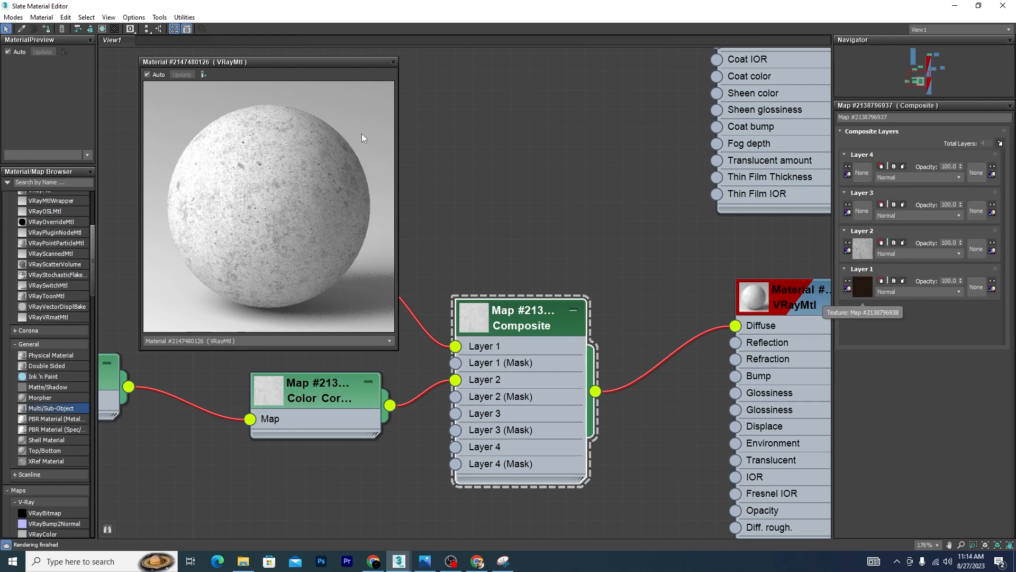
mouse_move(323, 65)
left_mouse_down()
mouse_move(392, 51)
mouse_move(356, 52)
left_mouse_up()
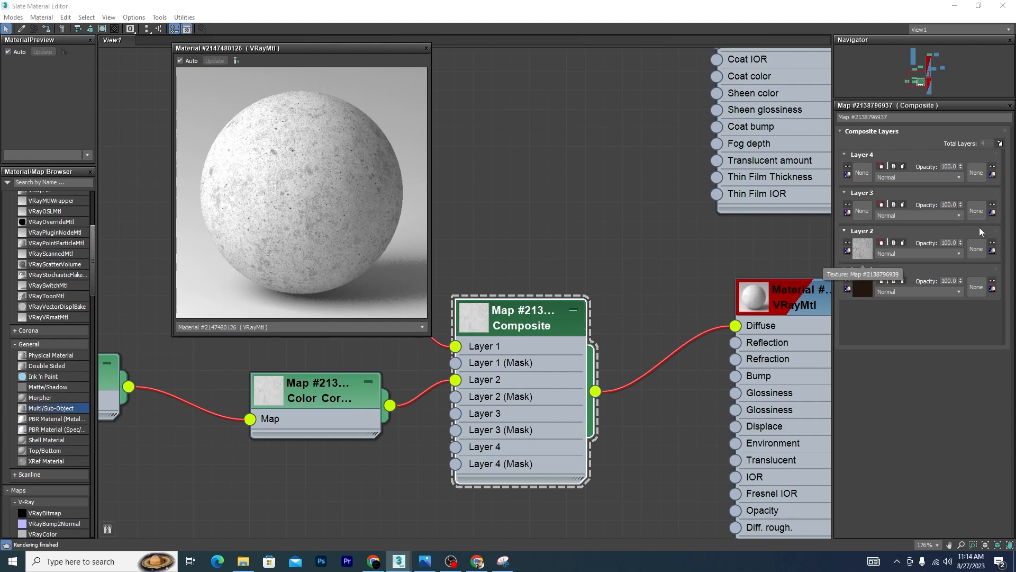
left_click(958, 253)
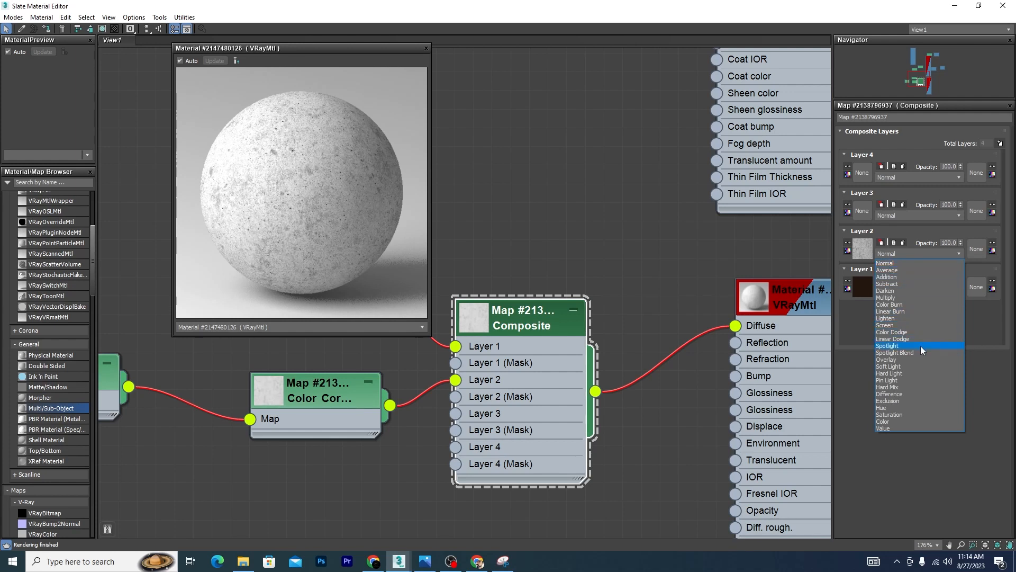
left_click(895, 366)
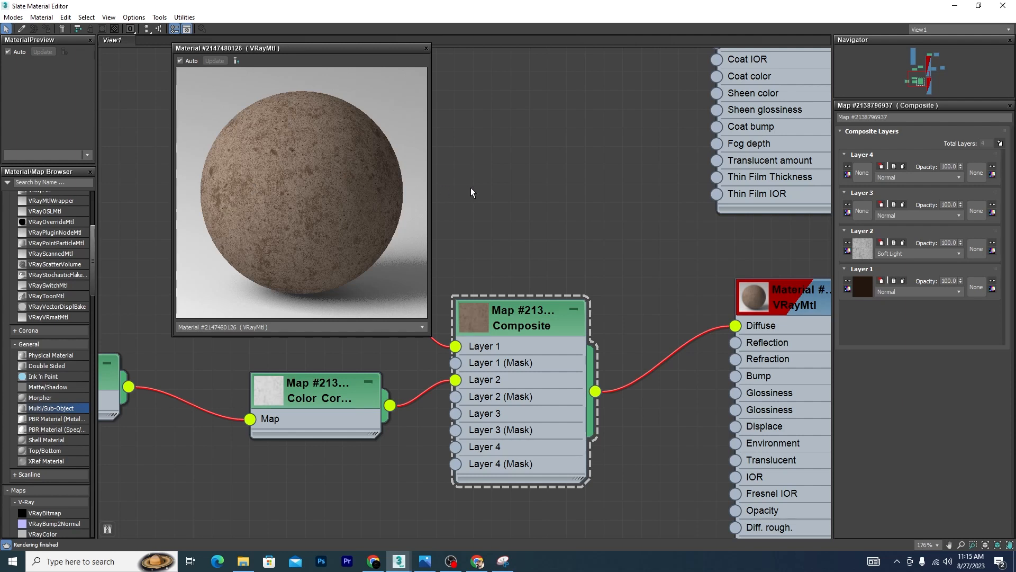
Set the opacity of the Composite's Layer 2 to 50
double_click(951, 243)
double_click(952, 241)
type("50")
type("0")
key("BackSpace")
key("BackSpace")
type("0")
key("Return")
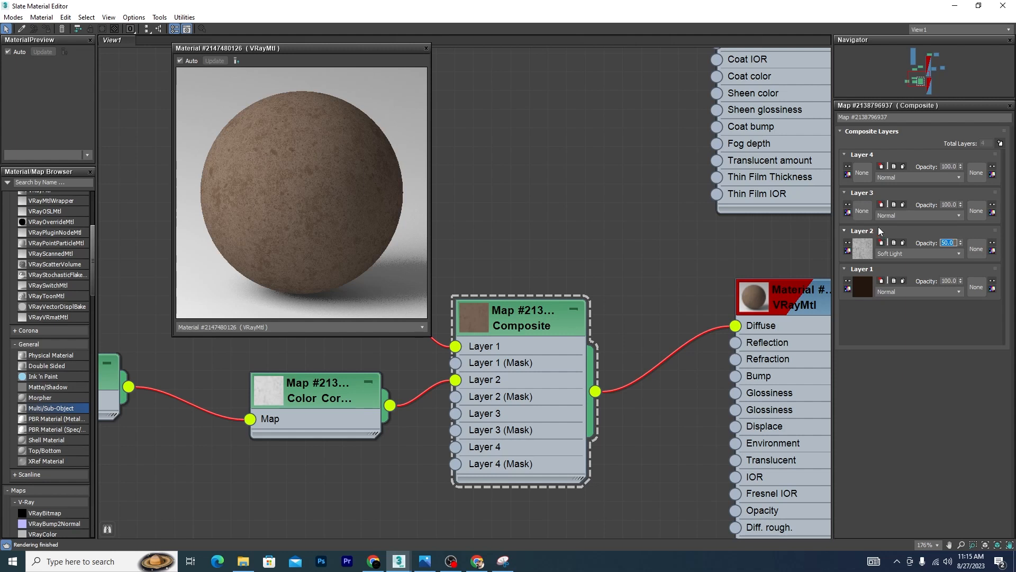
Set the Layer 2 opacity to 10 and compare the look with the brown panel reference image in Snipping Tool
type("10")
key("Return")
left_click(503, 561)
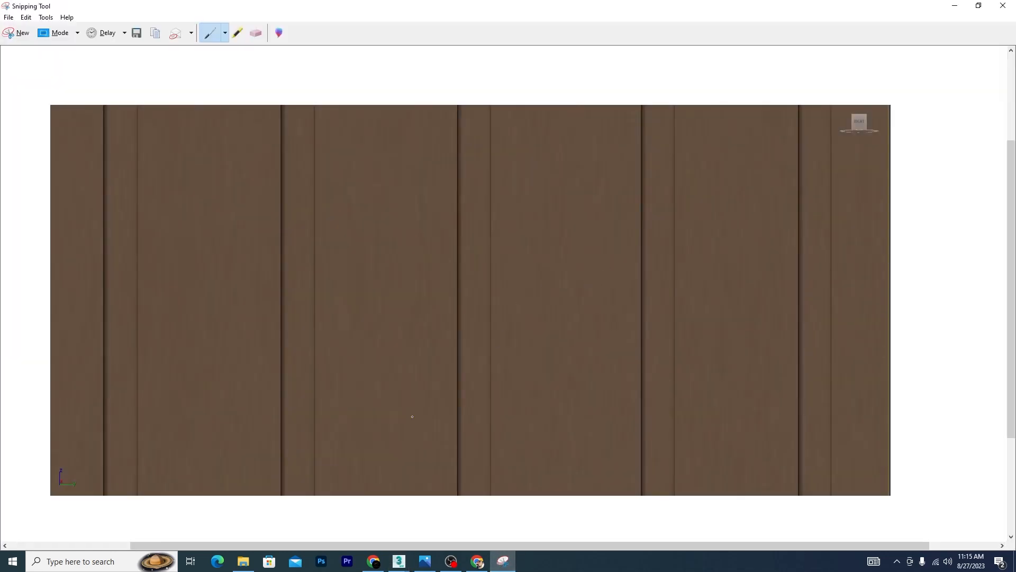
mouse_move(399, 559)
left_click(344, 519)
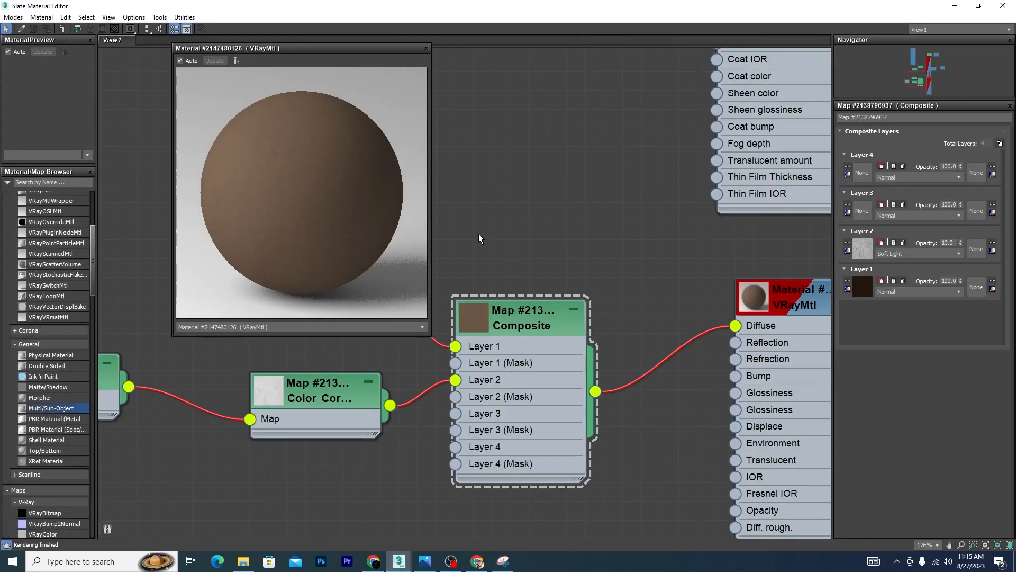
Set the Layer 2 opacity to 5, inspect the material in an enlarged preview, and shrink the preview window again
double_click(949, 242)
key("Return")
left_click_drag(430, 335, 520, 425)
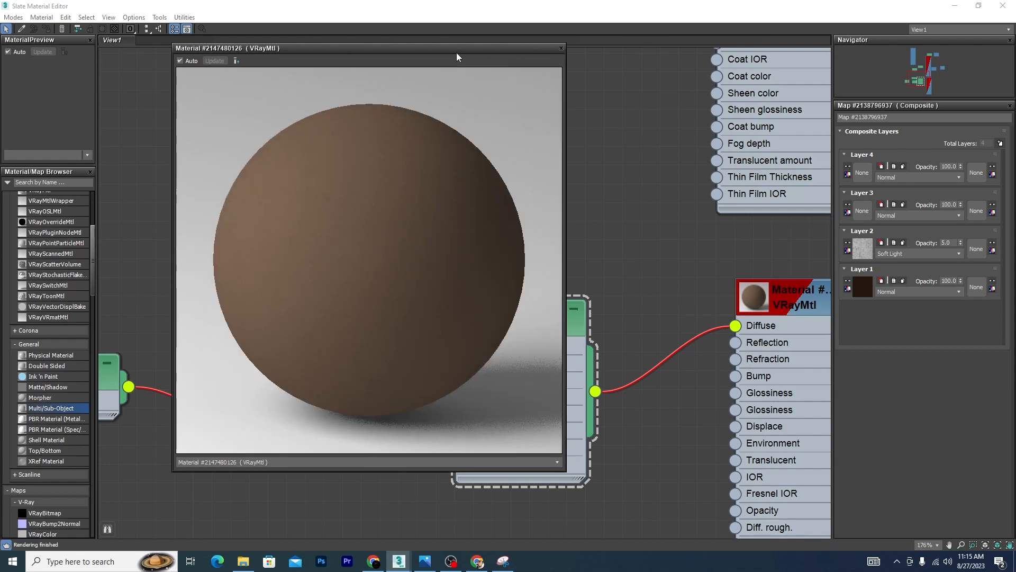
left_click_drag(456, 52, 432, 63)
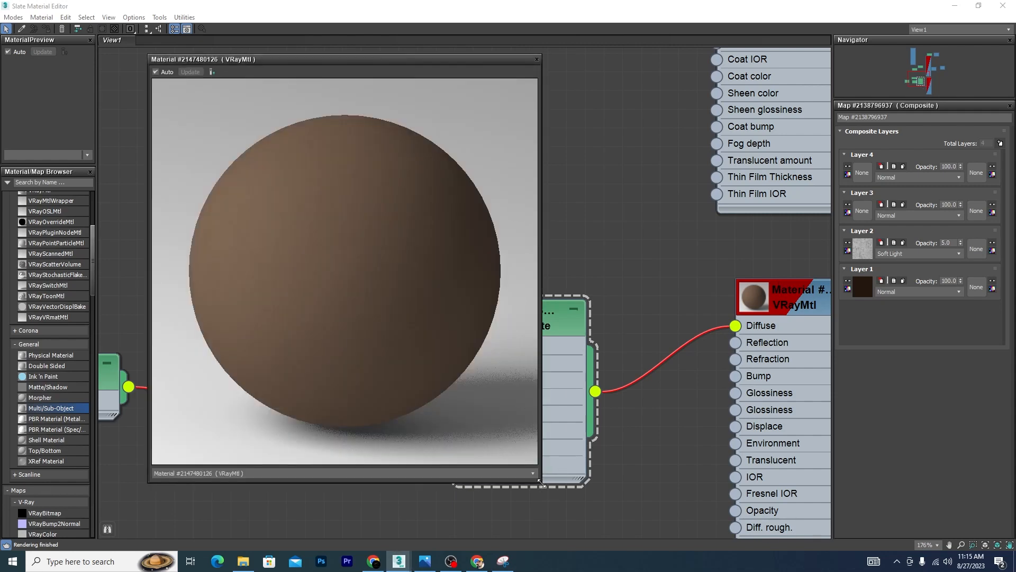
left_click_drag(540, 481, 305, 153)
Connect a new VRayDirt map to Layer 3 of the Composite and place its node below the Color Correction
scroll(621, 192, "down", 4)
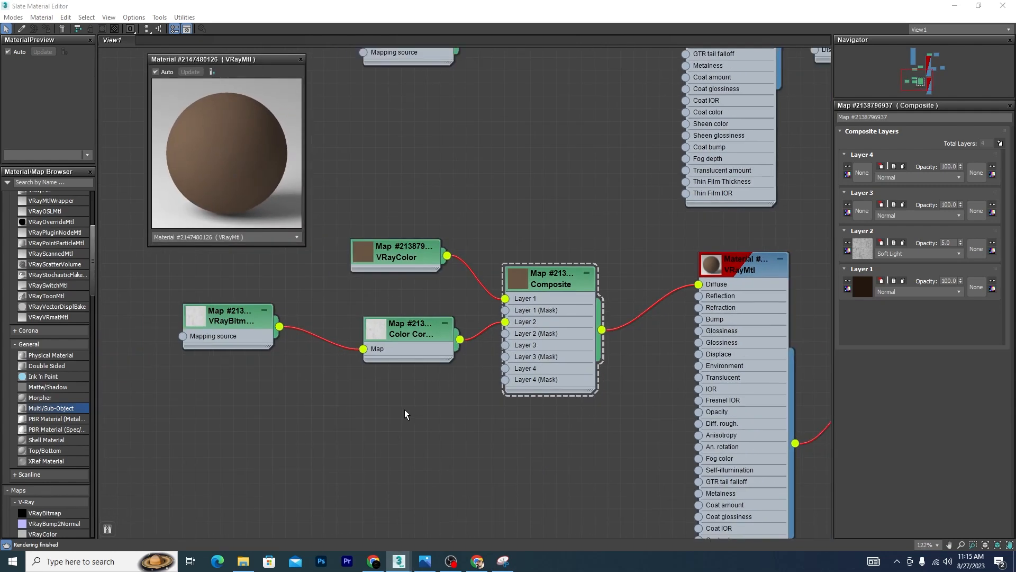
scroll(404, 408, "up", 4)
left_click_drag(550, 316, 364, 479)
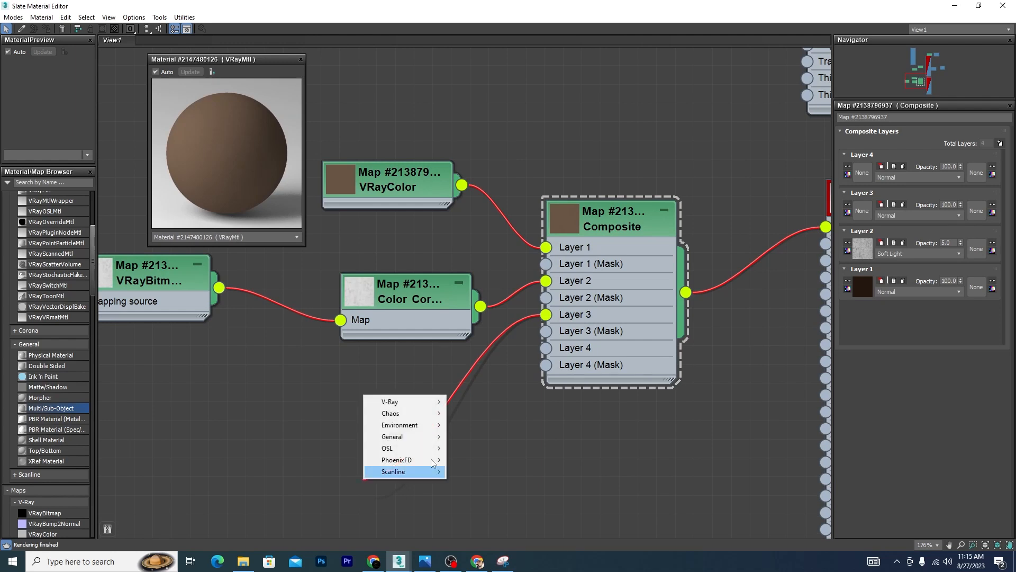
mouse_move(408, 404)
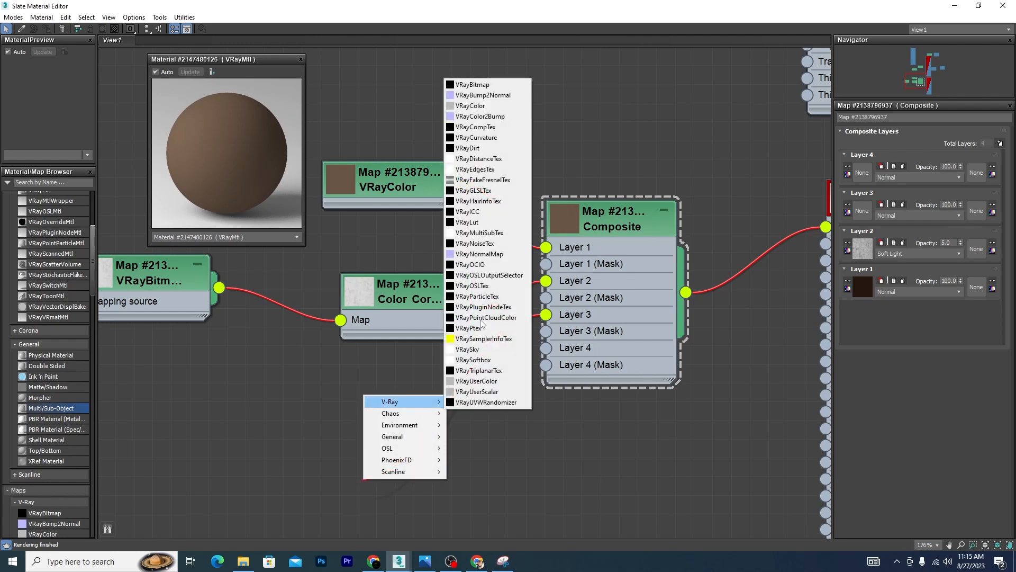
left_click(468, 148)
left_click_drag(398, 462, 370, 399)
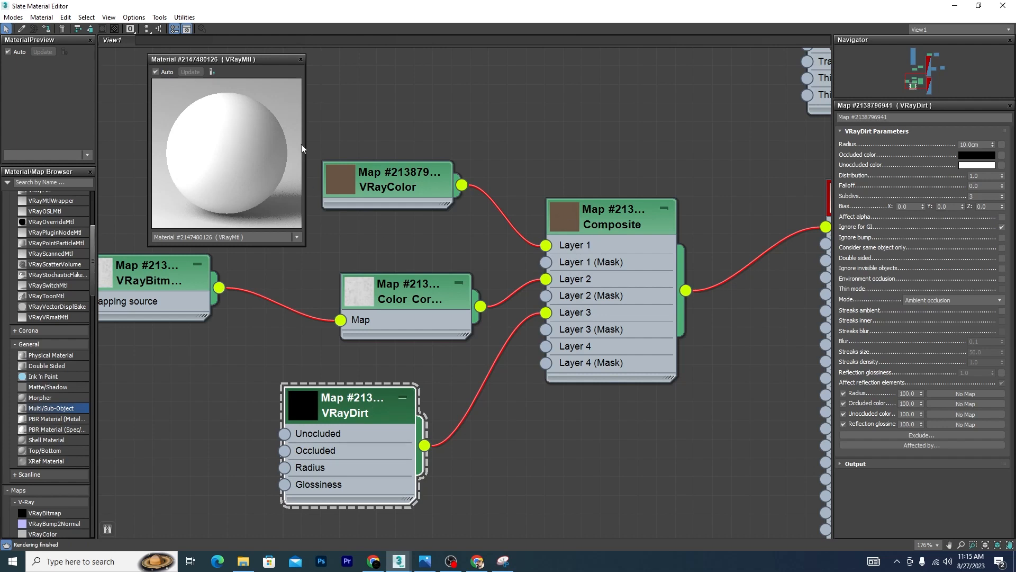
Enlarge the material preview slightly and set the VRayDirt radius to 3 cm
left_click_drag(303, 245, 305, 246)
left_click_drag(337, 302, 341, 307)
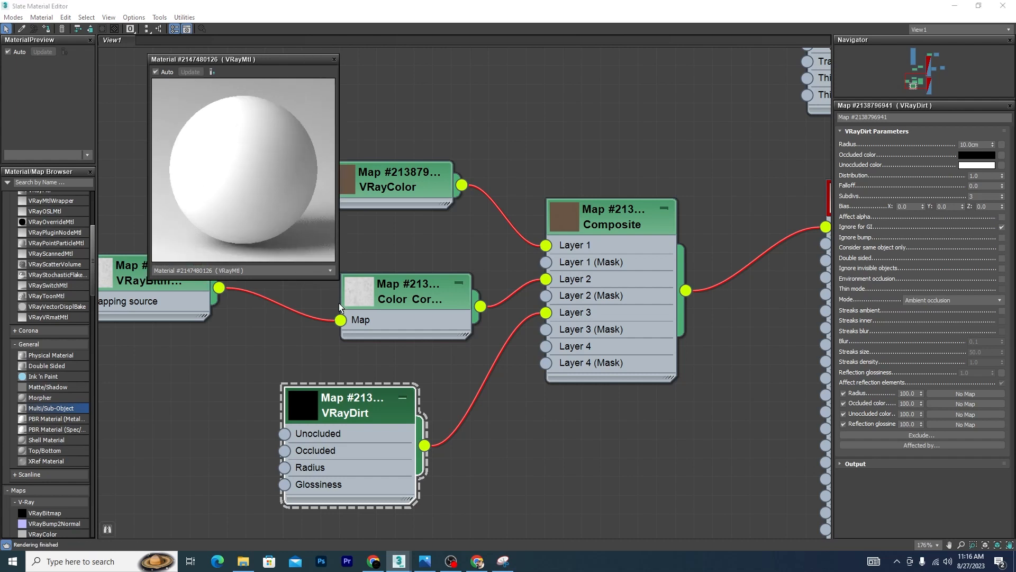
left_click(982, 144)
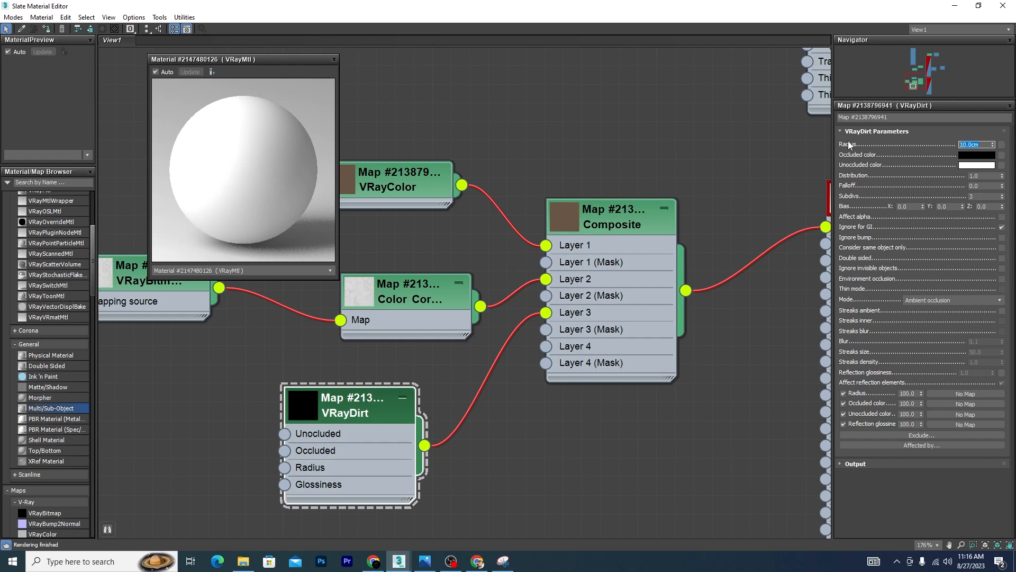
type("3")
key("Return")
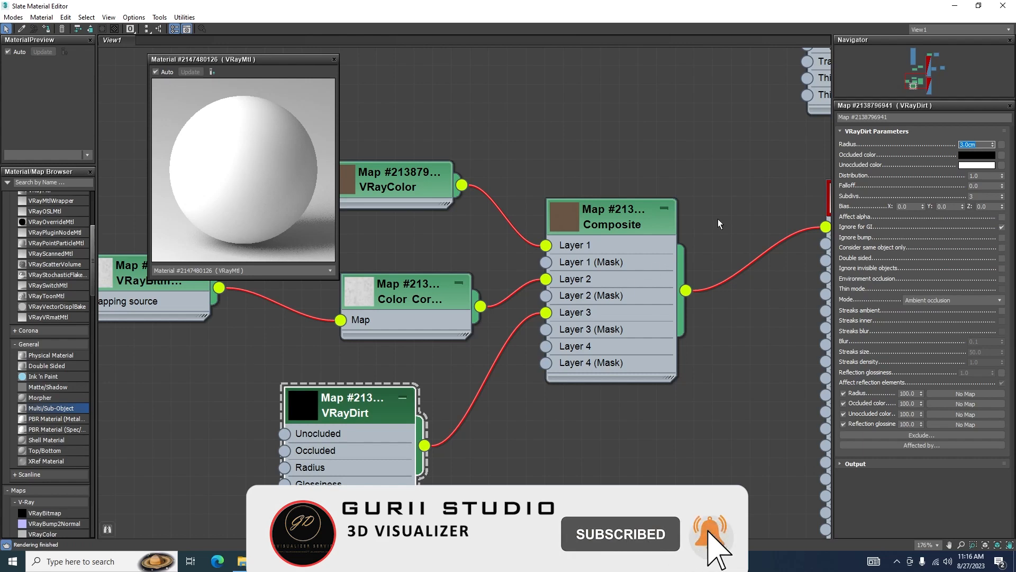
Set the Composite's Layer 3 blend mode to Multiply, inspect the result in an enlarged preview, and close the preview window
scroll(718, 218, "down", 3)
middle_click_drag(770, 144, 447, 189)
middle_click_drag(542, 235, 522, 244)
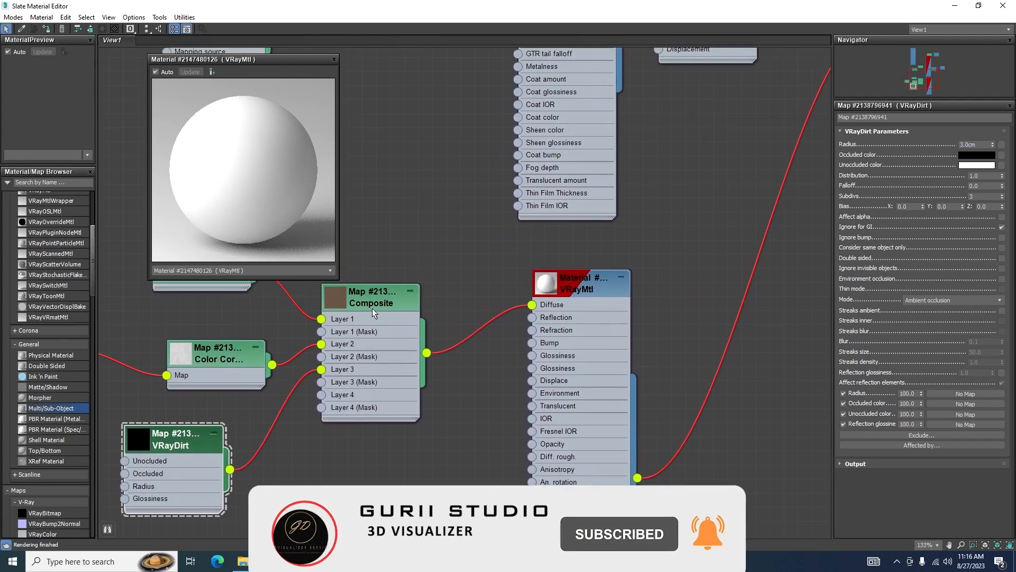
double_click(372, 308)
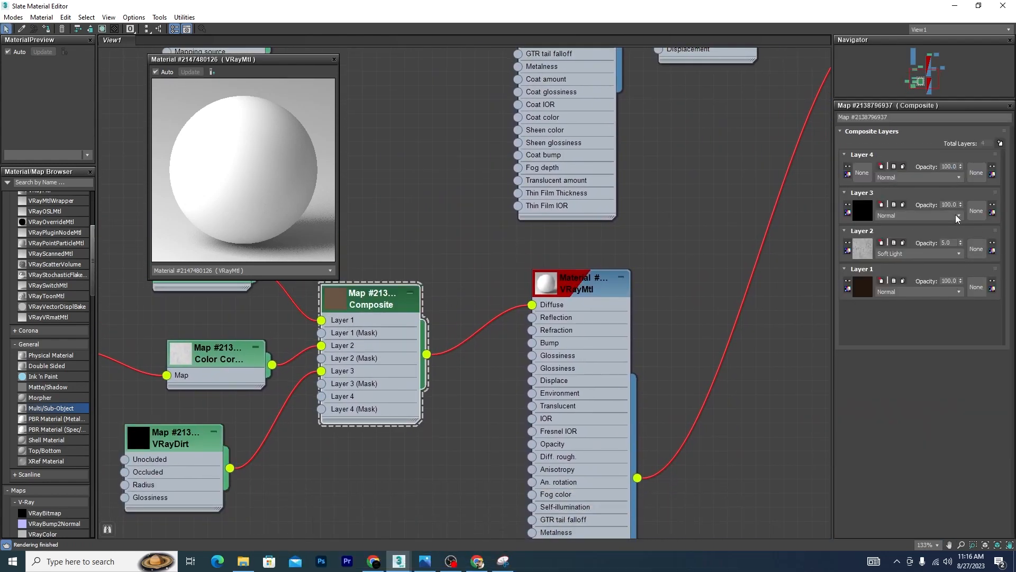
left_click(956, 216)
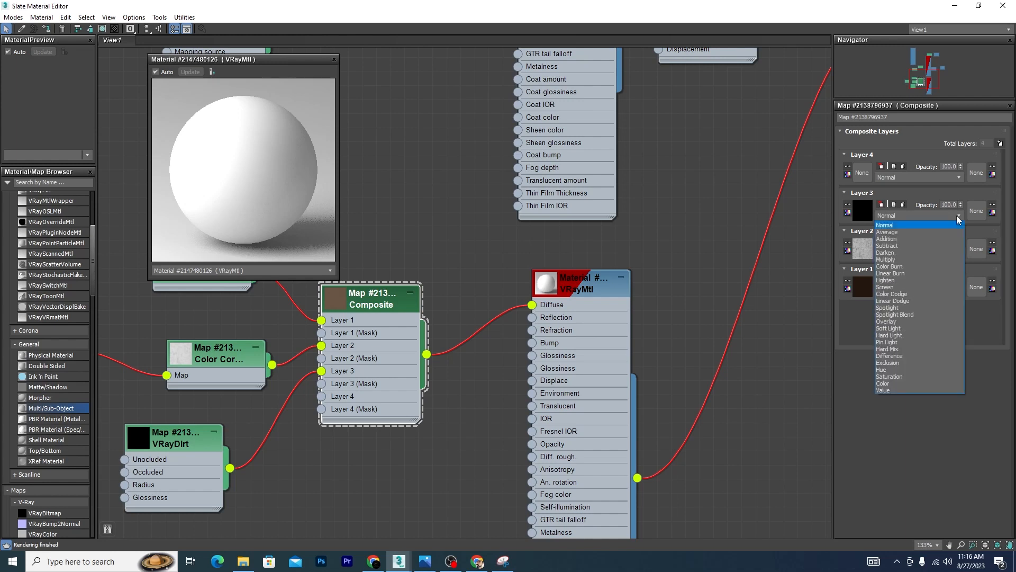
left_click(902, 260)
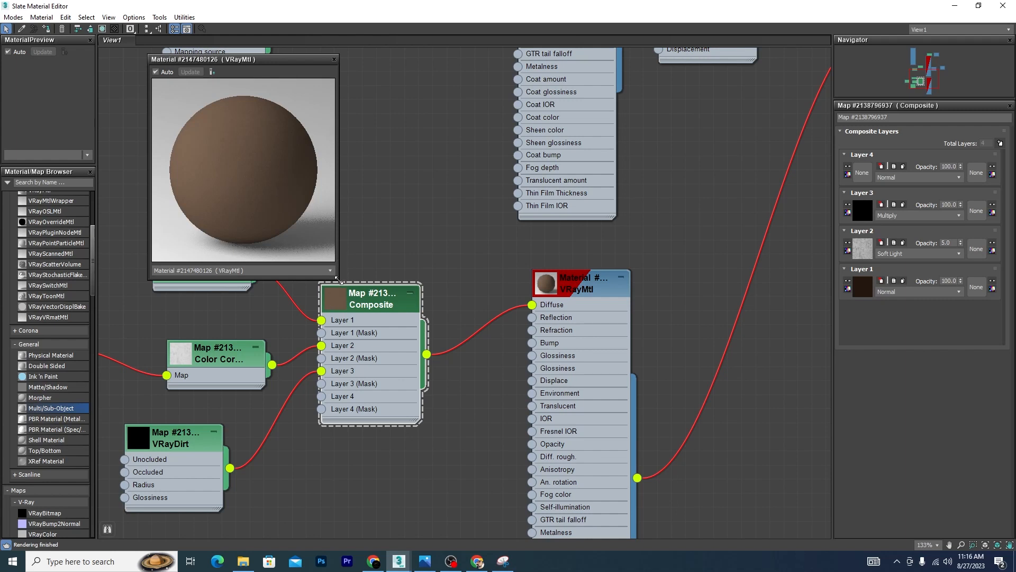
left_click_drag(336, 279, 701, 526)
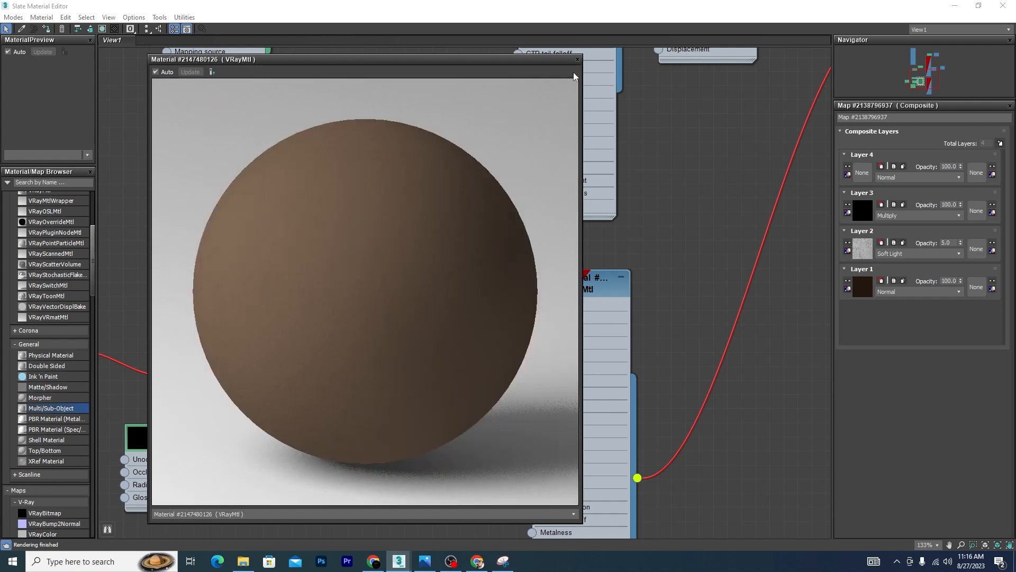
left_click(577, 60)
Duplicate the VRayDirt node below the original and connect the copy to Layer 4 of the Composite
scroll(465, 153, "down", 4)
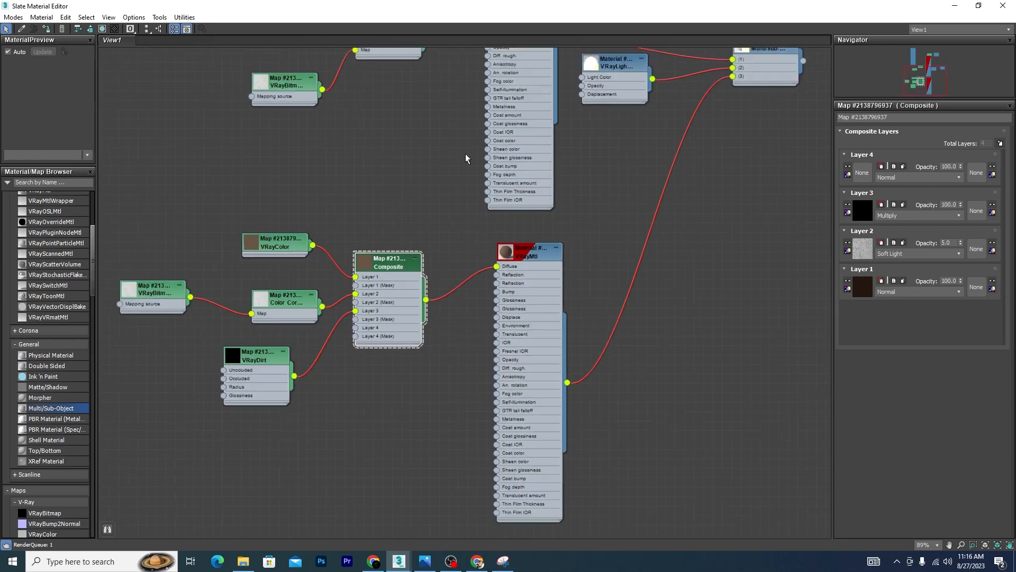
scroll(257, 340, "up", 5)
mouse_move(289, 318)
left_mouse_down()
mouse_move(229, 288)
mouse_move(299, 439)
mouse_move(237, 411)
mouse_move(245, 412)
left_mouse_up()
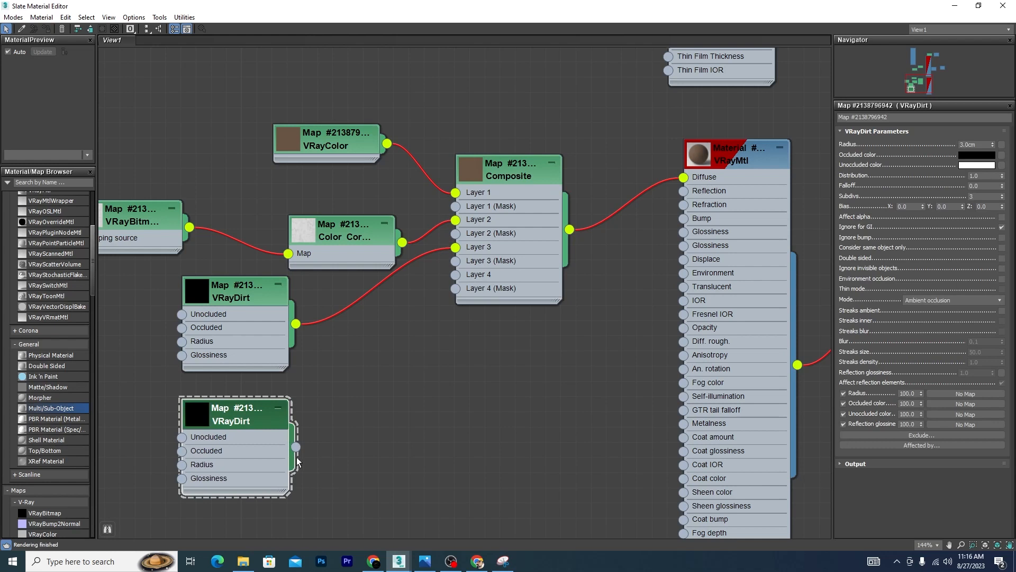
left_click_drag(297, 446, 451, 279)
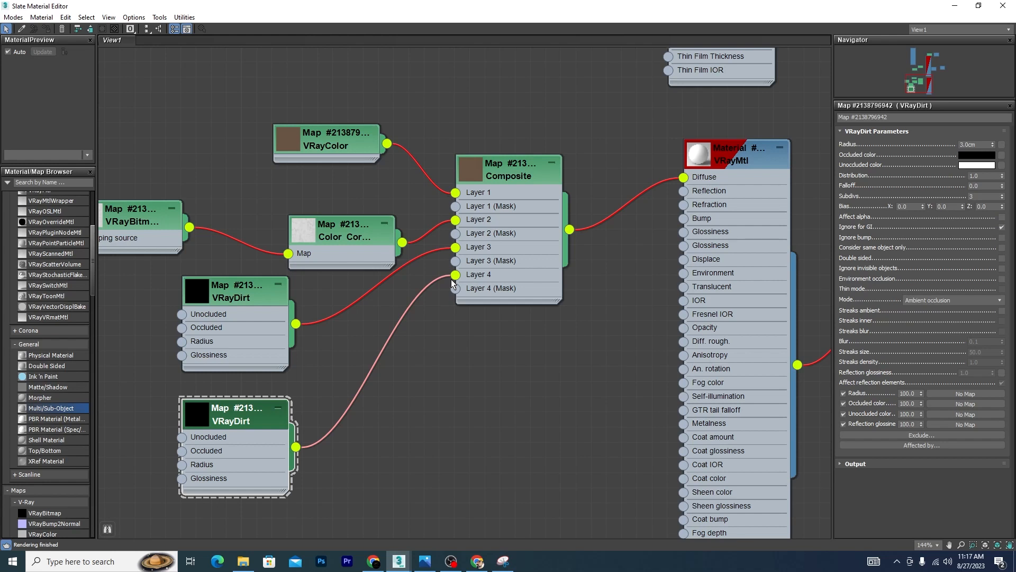
Set the radius of the duplicated VRayDirt to 0.5 cm
double_click(975, 147)
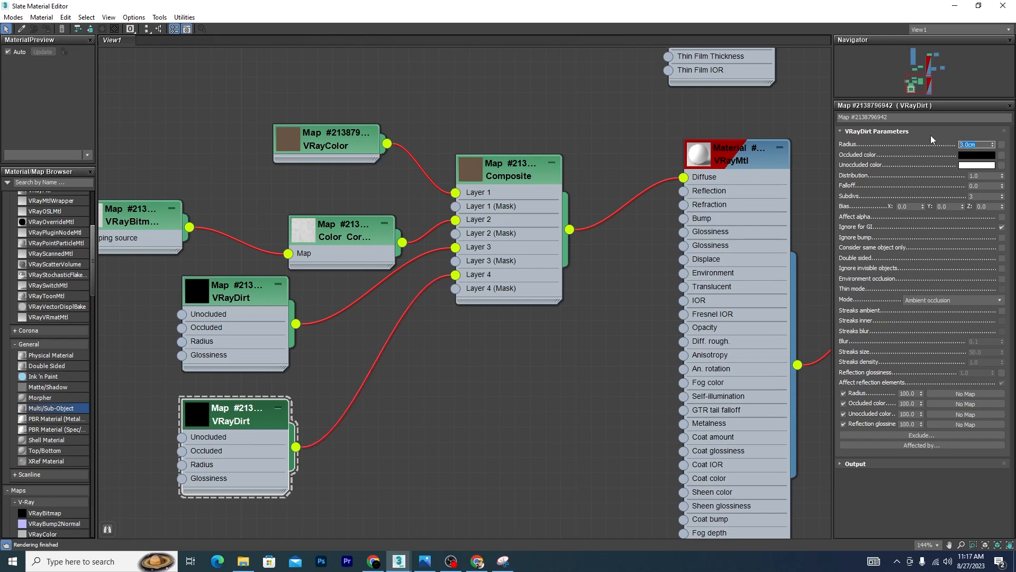
type("0.5")
key("Return")
Set the blend mode of the Composite's Layer 4 to Screen
double_click(468, 210)
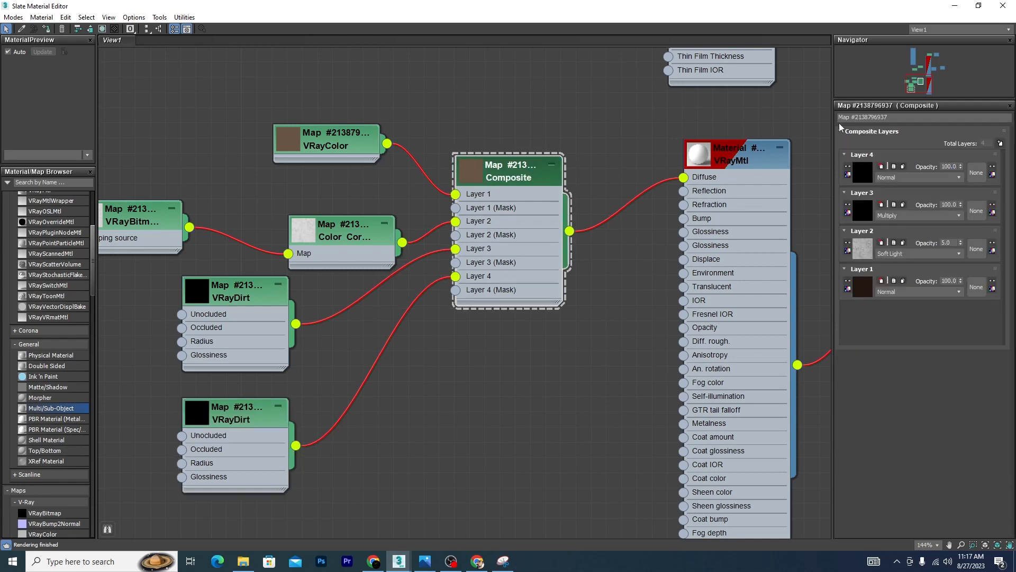
left_click(956, 178)
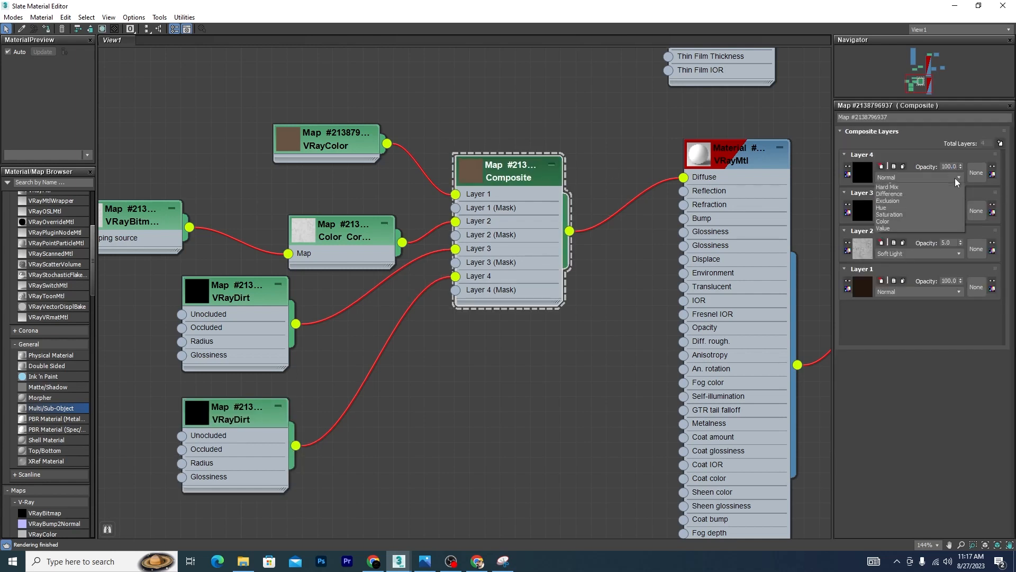
left_click(885, 249)
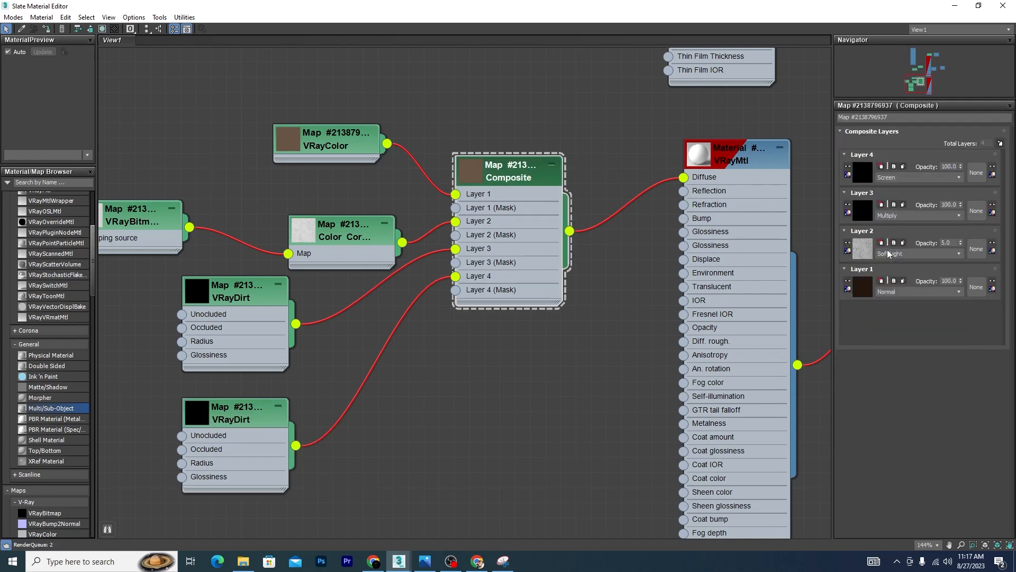
Open a preview window for the Composite map and enlarge it to examine the layered brown texture
right_click(481, 171)
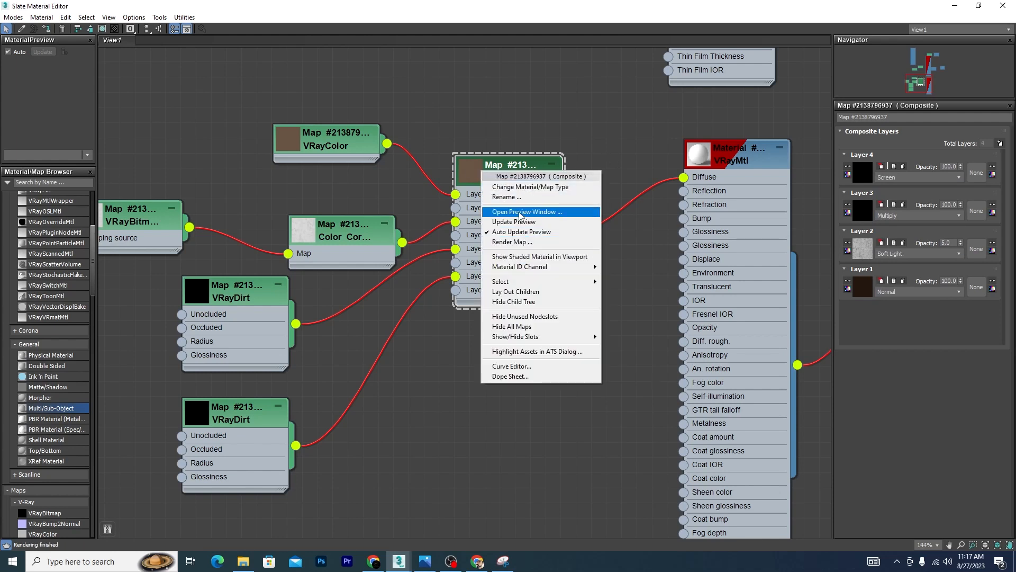
left_click(521, 214)
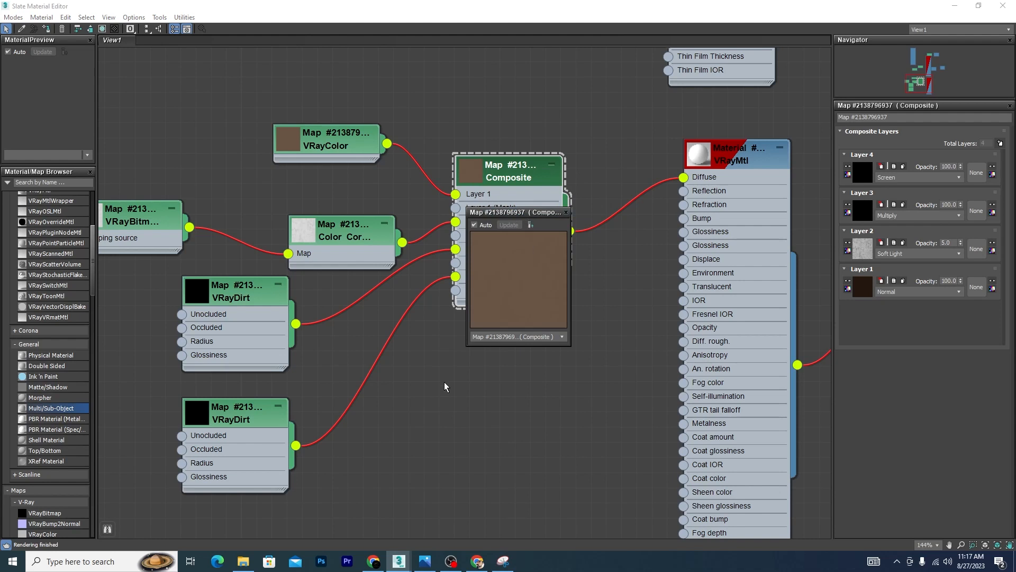
left_click_drag(467, 346, 76, 551)
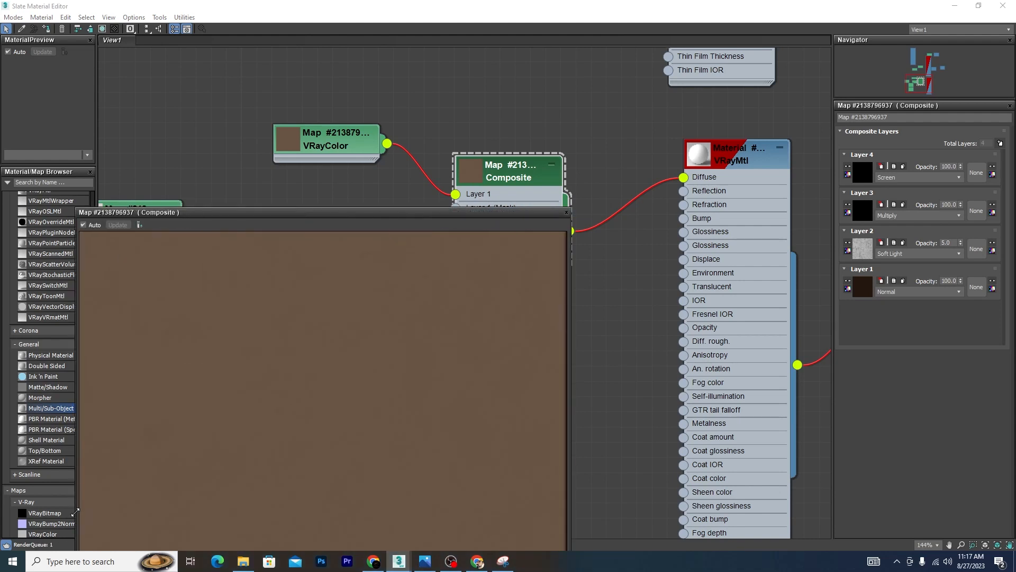
left_click_drag(418, 211, 487, 40)
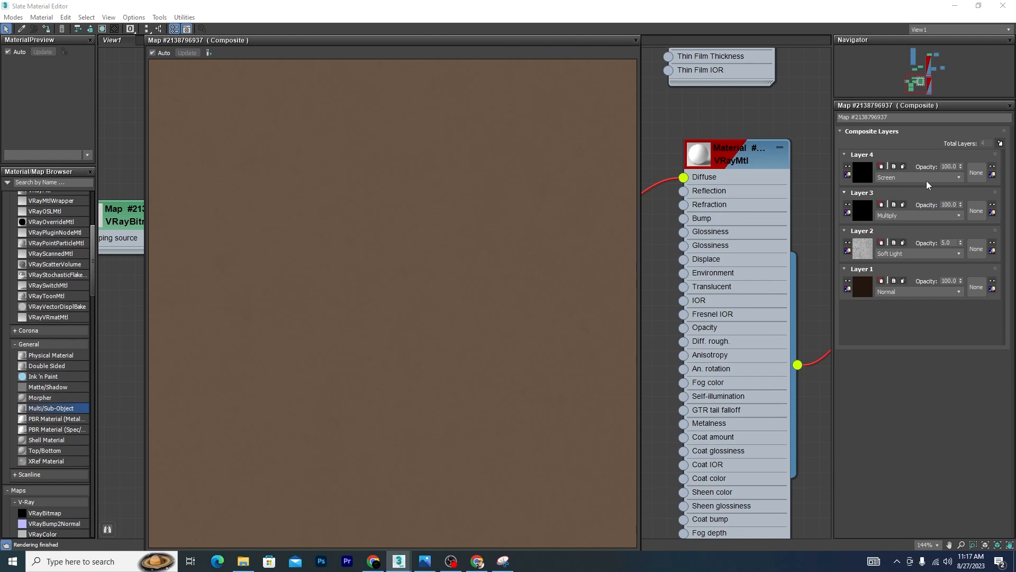
Try the Normal blend mode on the Composite's Layer 4 and return it to Screen
left_click(942, 177)
left_click(892, 186)
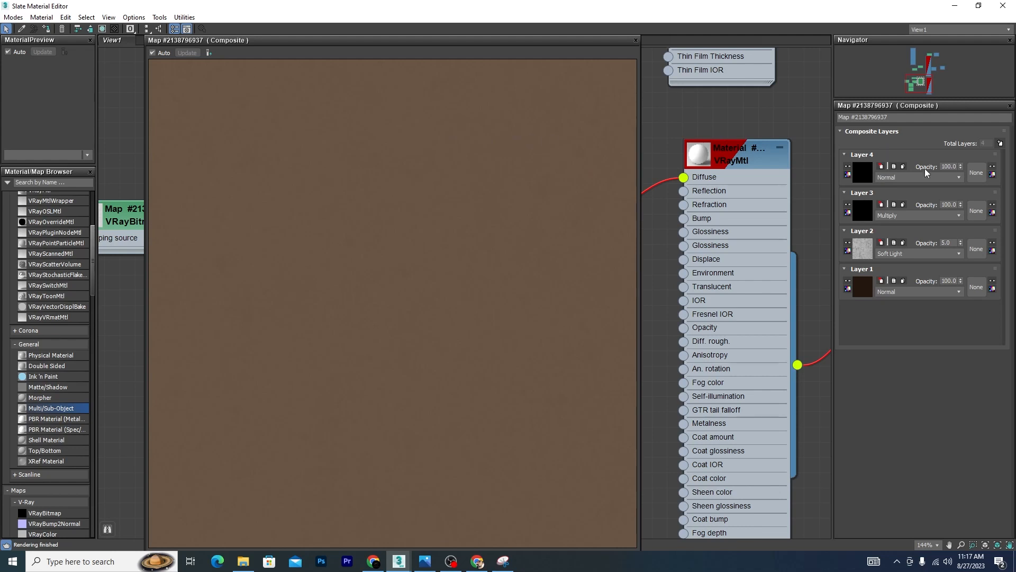
left_click(953, 179)
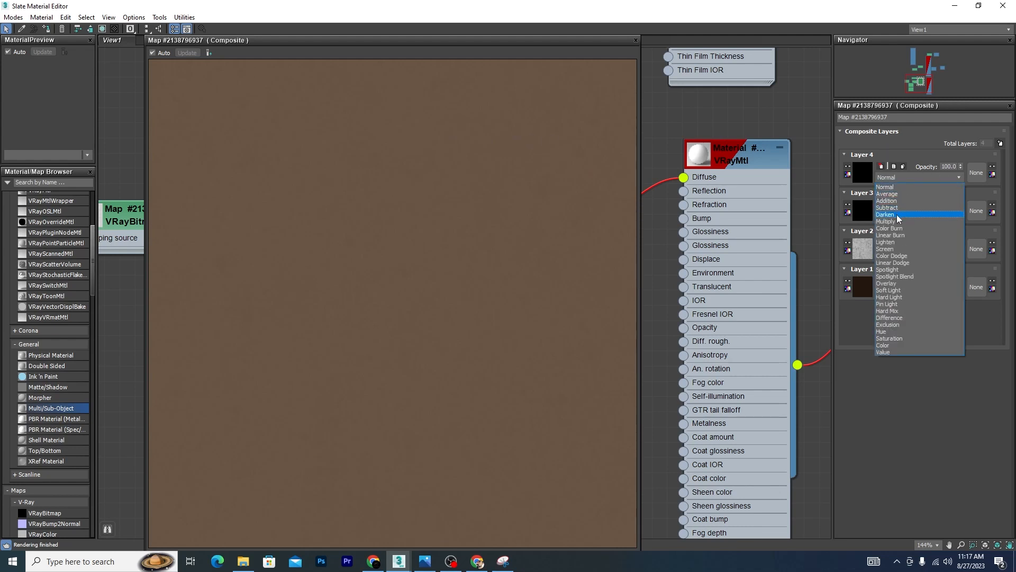
left_click(895, 249)
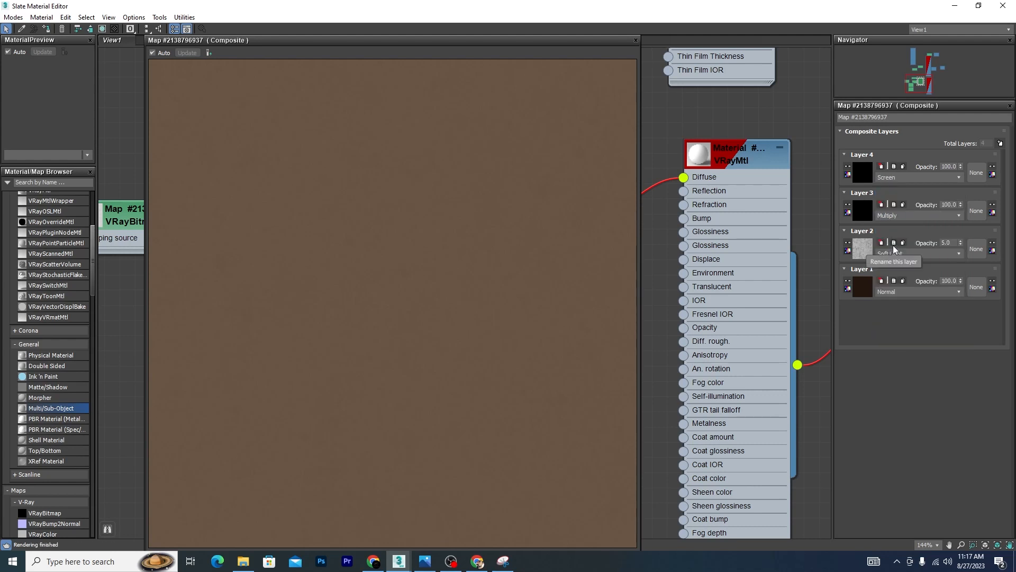
Try opacities of 50 and 5 on the Composite's Layer 4, and restore it to 100
double_click(950, 166)
type("50")
key("Return")
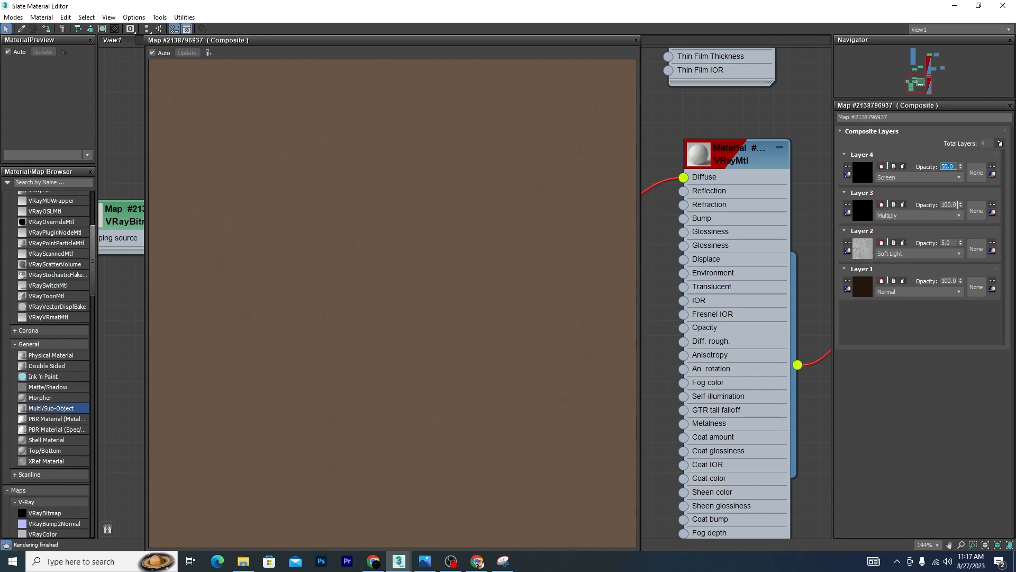
type("5")
key("Return")
type("100")
key("Return")
Replace the Composite's preview with an enlarged preview of the connected VRayMtl, keeping the Composite's parameters open
left_click(694, 154)
double_click(692, 151)
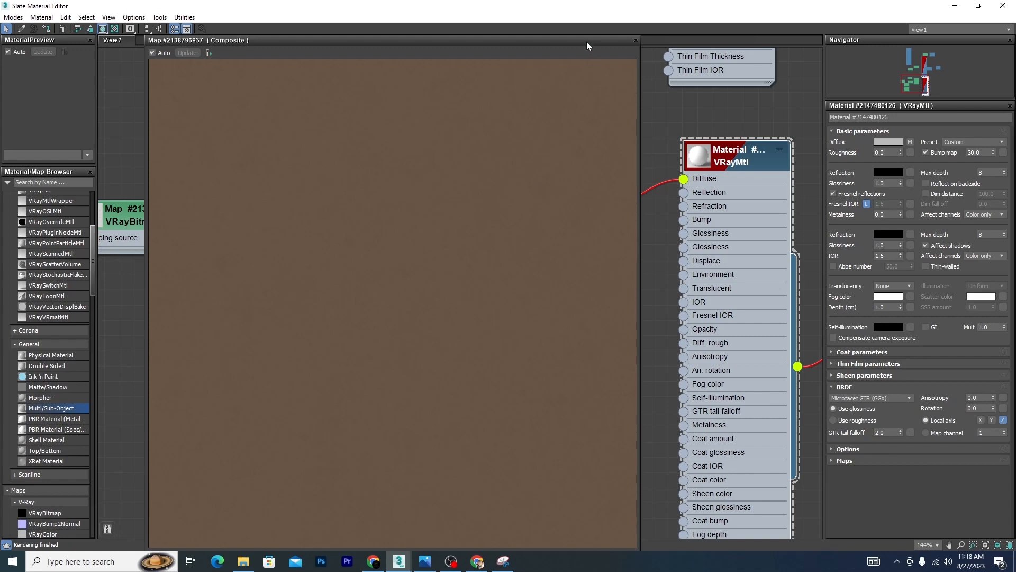
left_click_drag(586, 41, 348, 129)
double_click(511, 171)
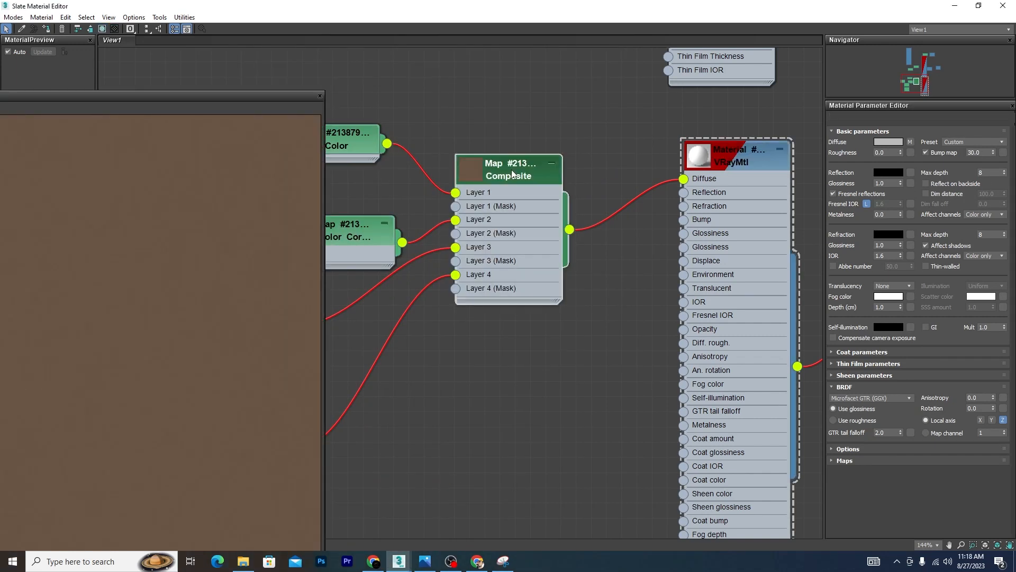
right_click(698, 159)
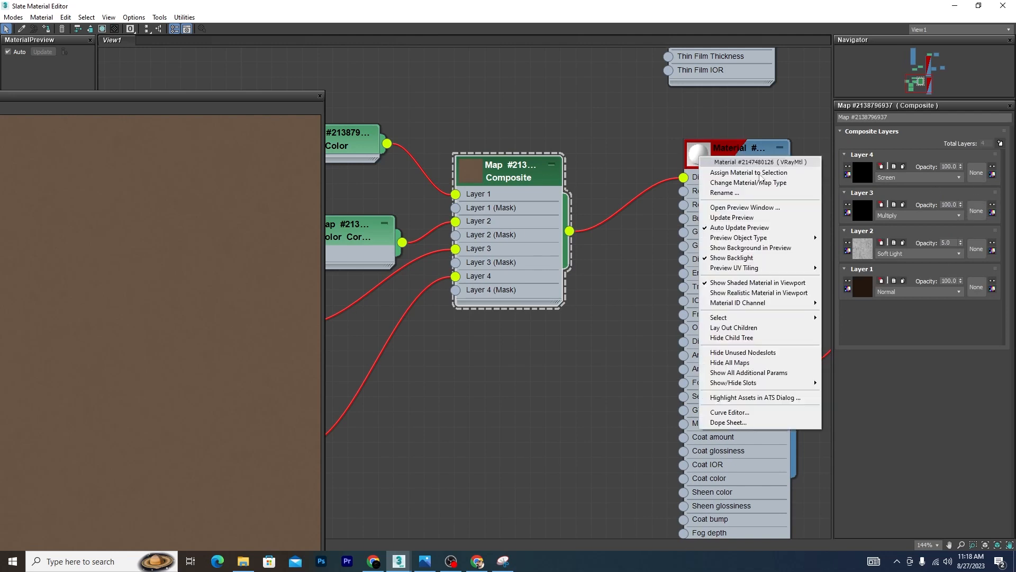
left_click(741, 208)
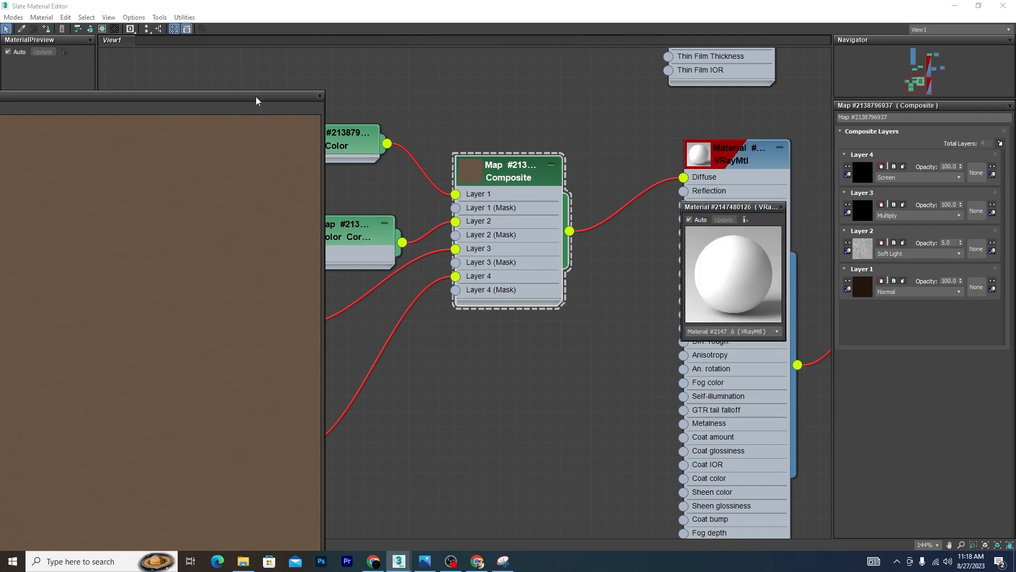
left_click(320, 96)
left_click_drag(729, 210, 480, 78)
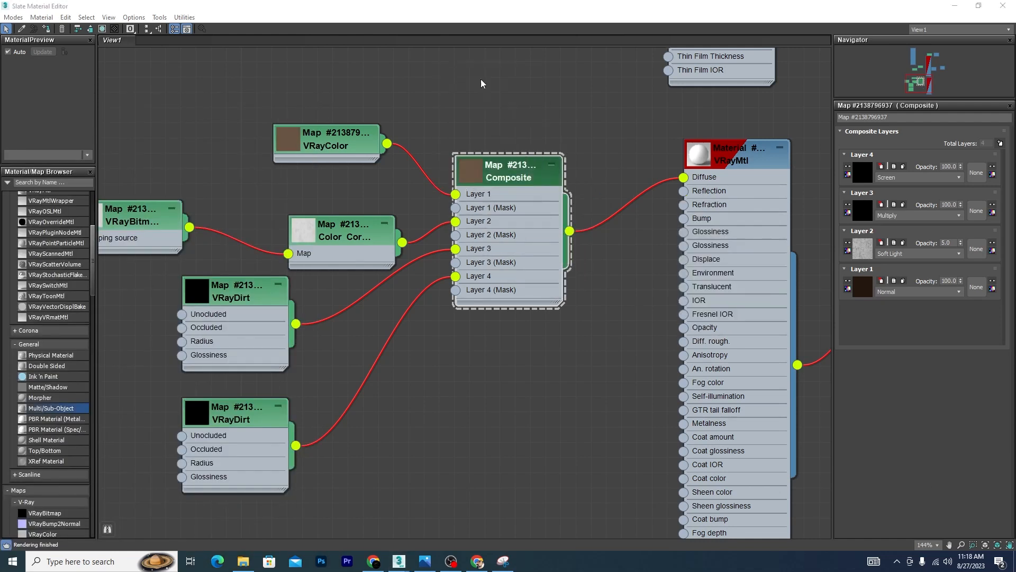
left_click_drag(434, 203, 185, 381)
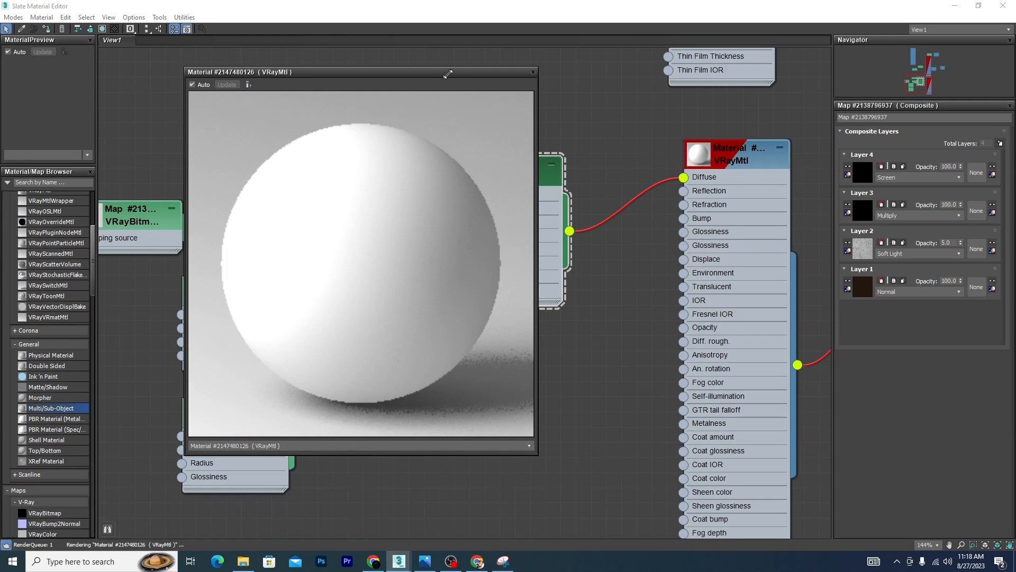
Keep the Composite's Layer 4 on Screen blending and set its opacity to 5
left_click(959, 177)
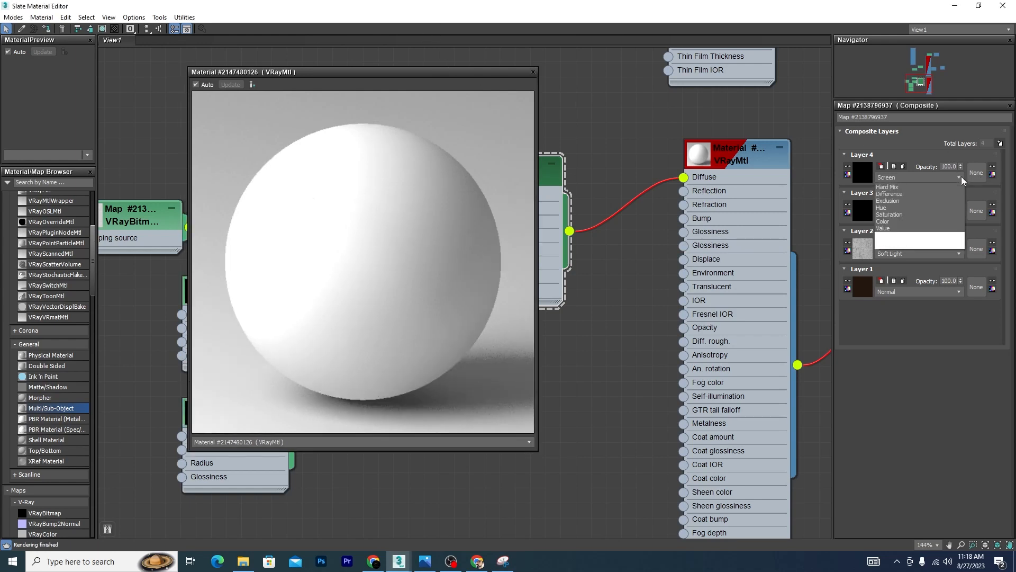
left_click(889, 250)
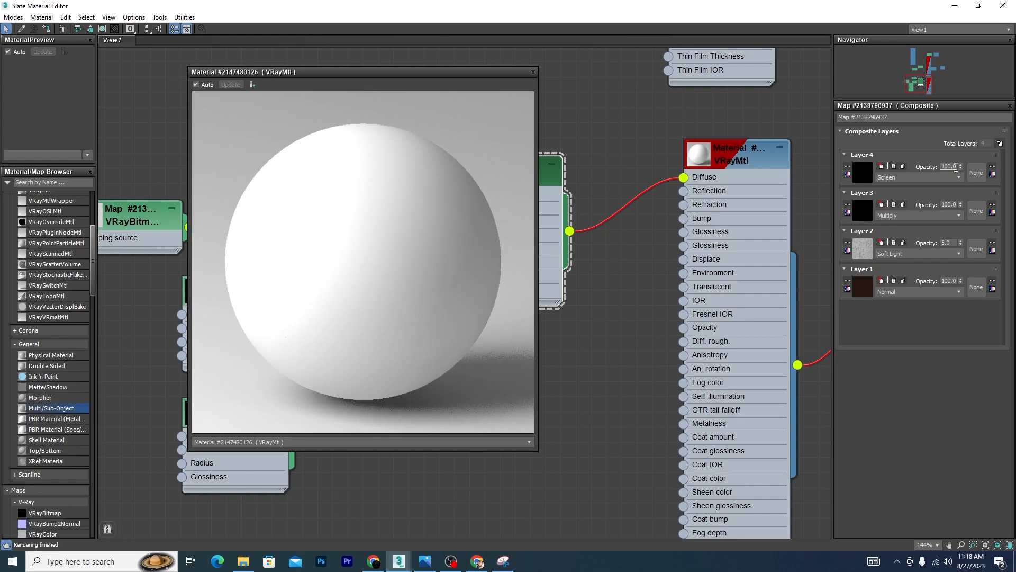
double_click(947, 167)
type("5")
key("Return")
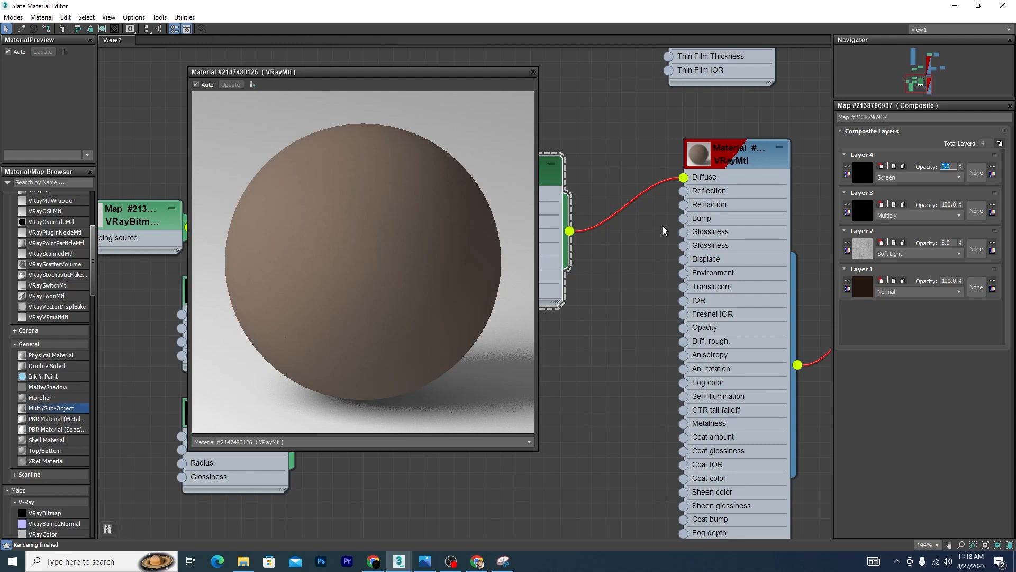
Set the opacity of the Composite's Layer 3 to 100 and close the material preview
double_click(949, 205)
type("100")
key("Return")
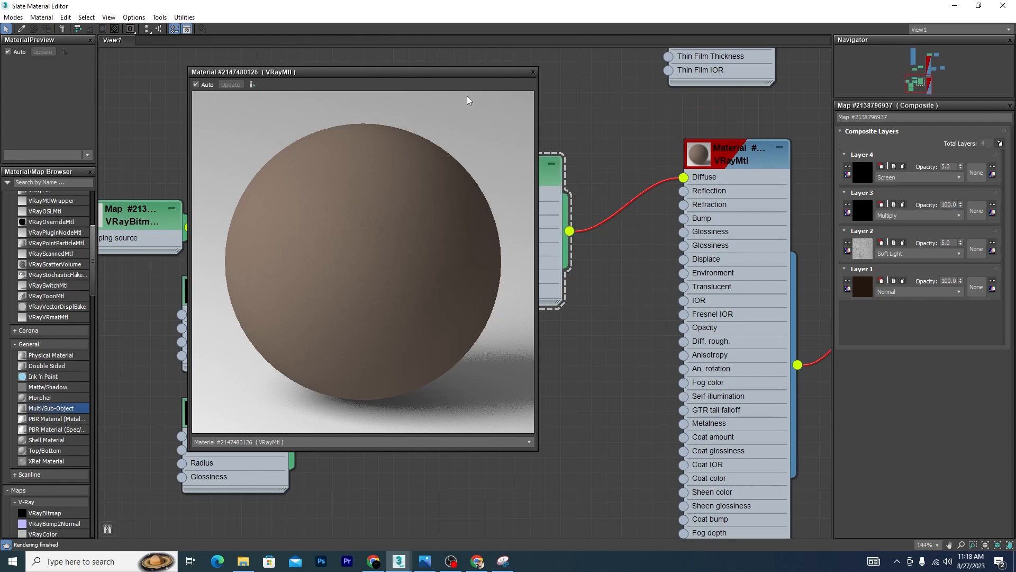
left_click(533, 72)
Uncover the viewport, leave the Editable Poly's sub-object level, and select both slatted panels as a whole object
left_click_drag(706, 4, 286, 62)
scroll(724, 210, "down", 3)
scroll(681, 202, "up", 4)
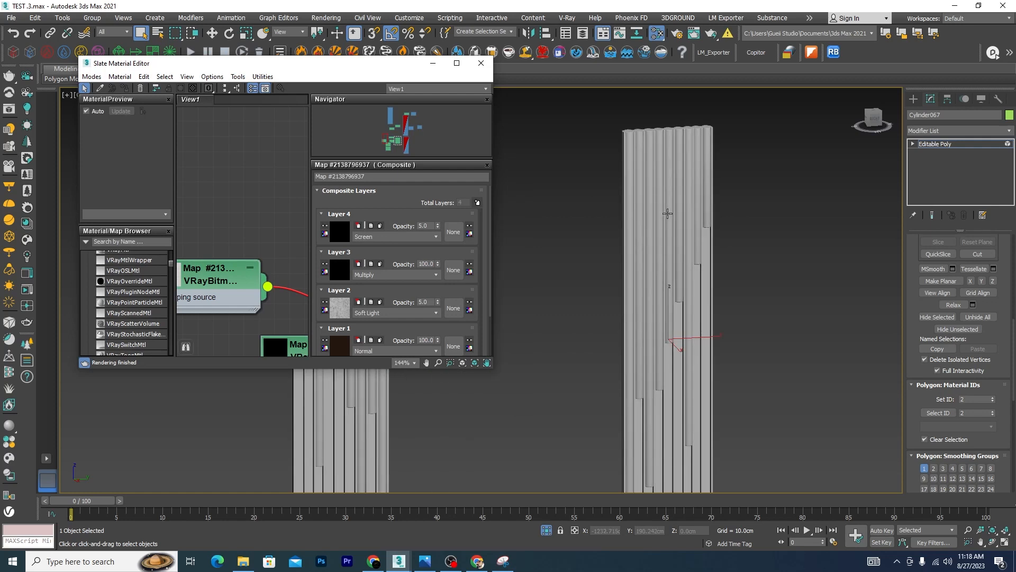
left_click(668, 213)
scroll(715, 203, "down", 4)
left_click_drag(895, 175, 531, 382)
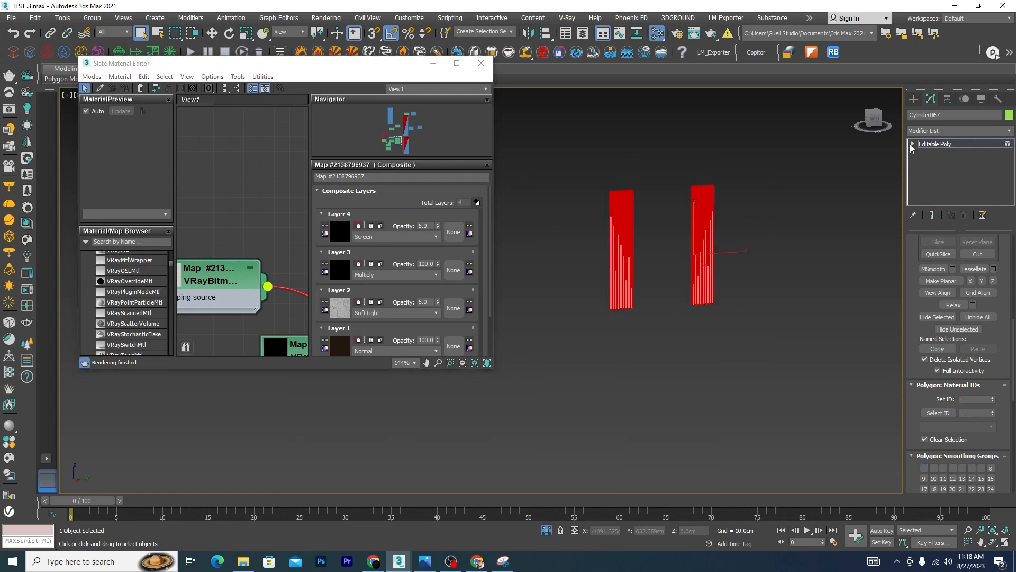
left_click(913, 143)
left_click(934, 187)
left_click(757, 171)
left_click_drag(757, 162, 544, 354)
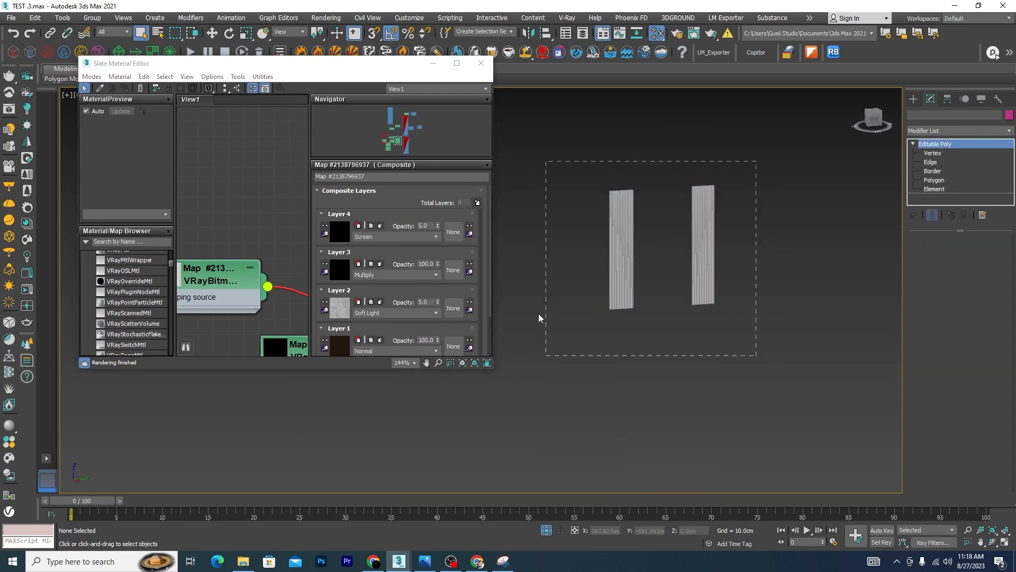
Assign the three-part Multi/Sub-Object material to the selected slatted panels and deselect them
scroll(220, 186, "down", 4)
scroll(228, 180, "down", 3)
scroll(289, 185, "up", 1)
middle_click_drag(290, 178, 177, 250)
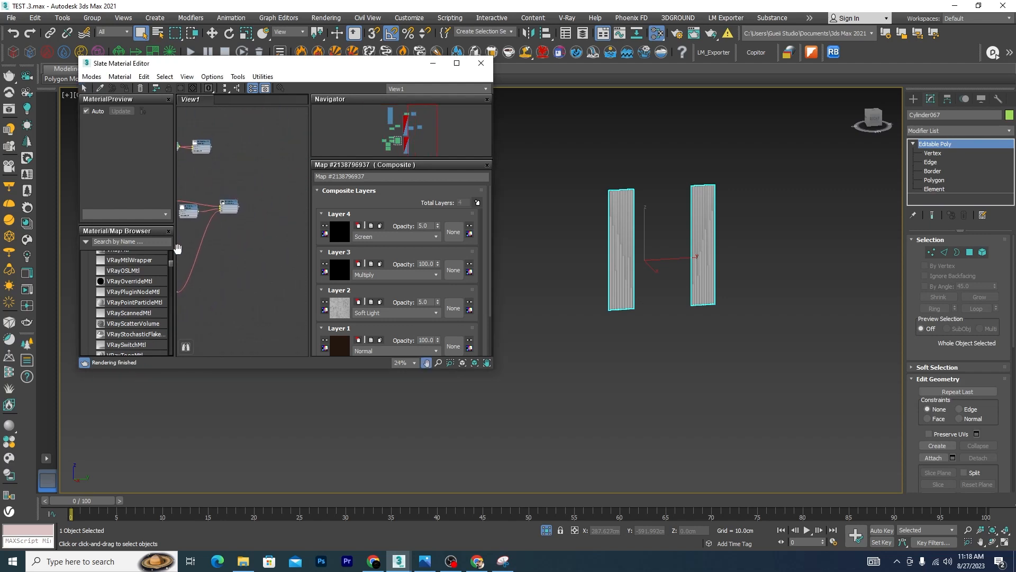
scroll(221, 218, "up", 3)
double_click(213, 228)
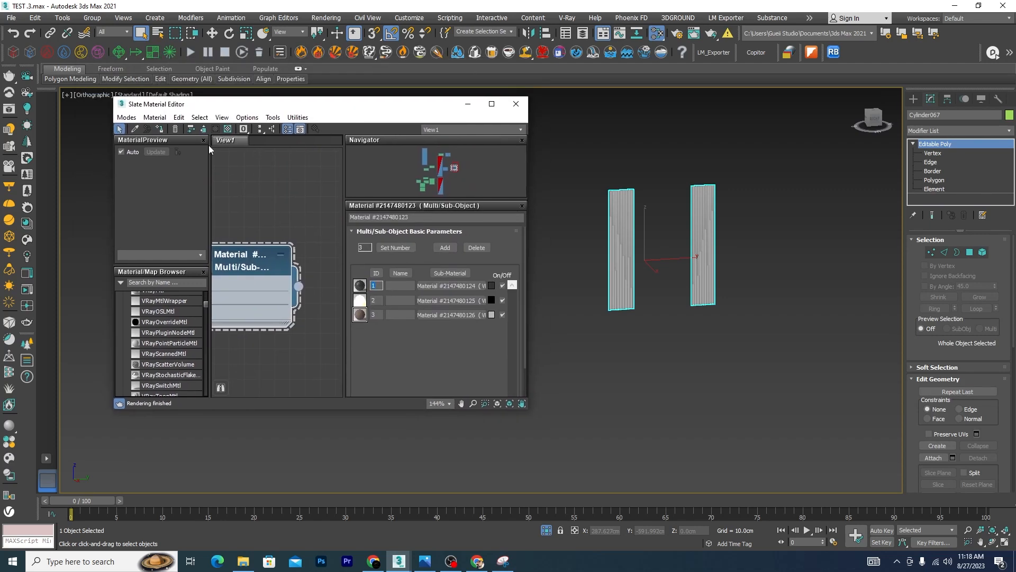
left_click(160, 129)
left_click(673, 167)
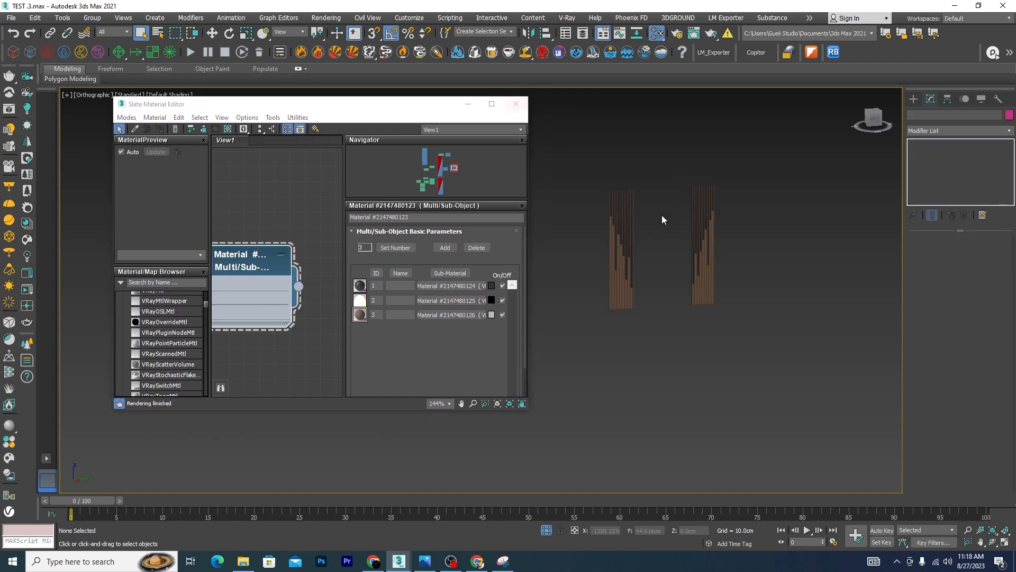
Examine the dark slats, orange light ends and brown slat texture on the panels up close
scroll(633, 241, "up", 5)
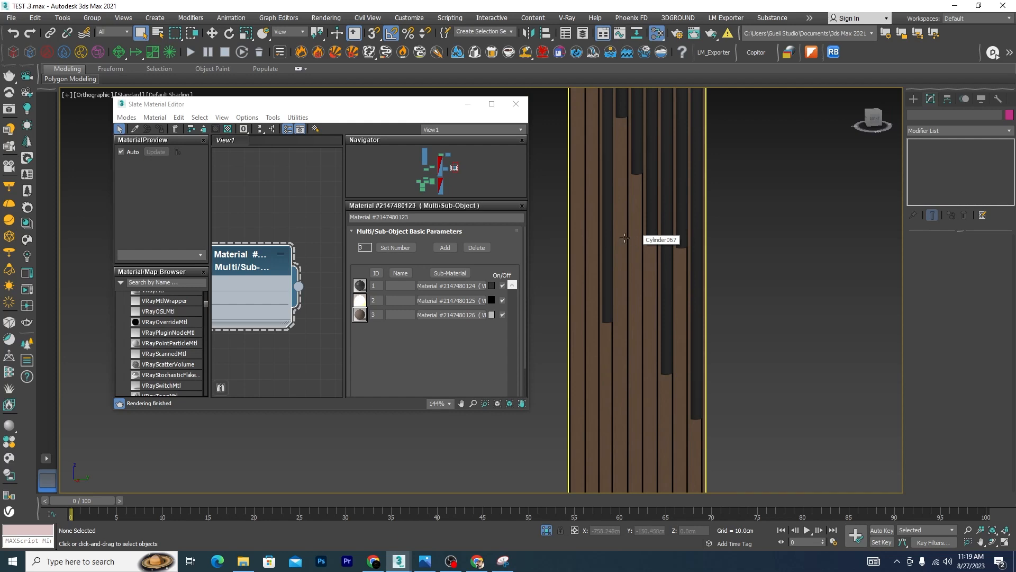
scroll(640, 238, "down", 5)
scroll(752, 165, "up", 3)
scroll(761, 182, "down", 5)
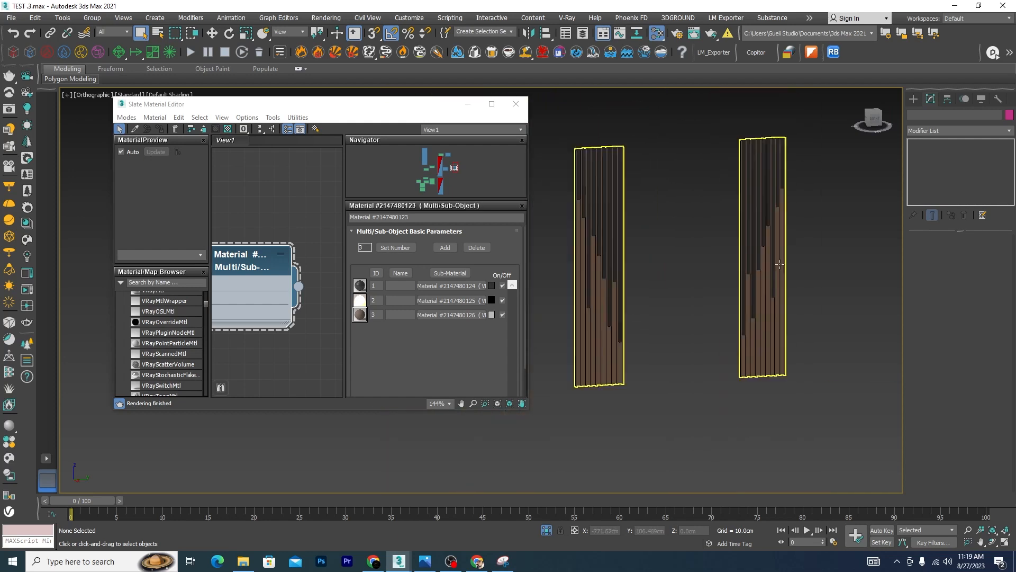
middle_click_drag(792, 267, 779, 230, "alt")
scroll(751, 90, "up", 5)
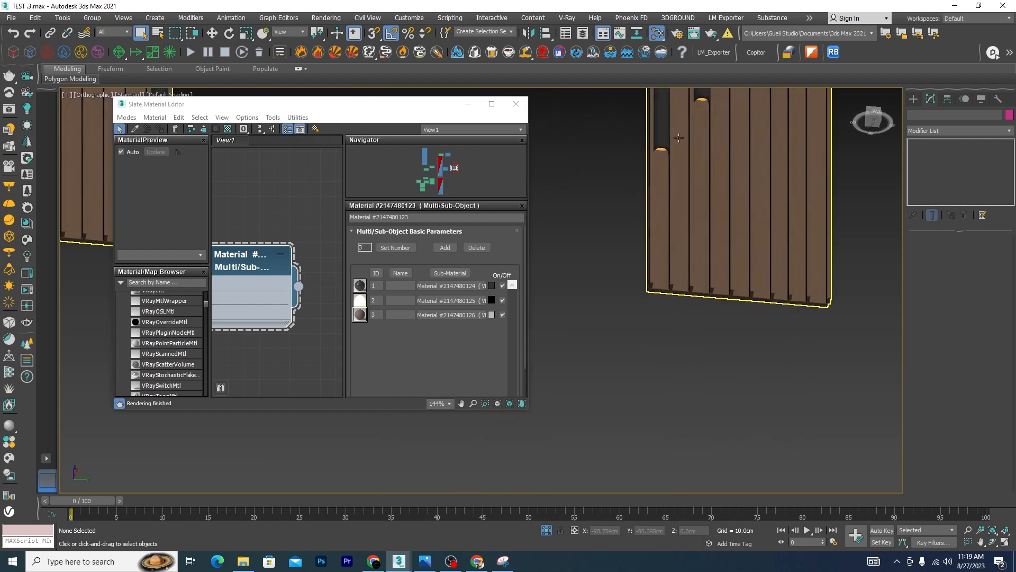
scroll(677, 136, "up", 4)
scroll(713, 250, "down", 6)
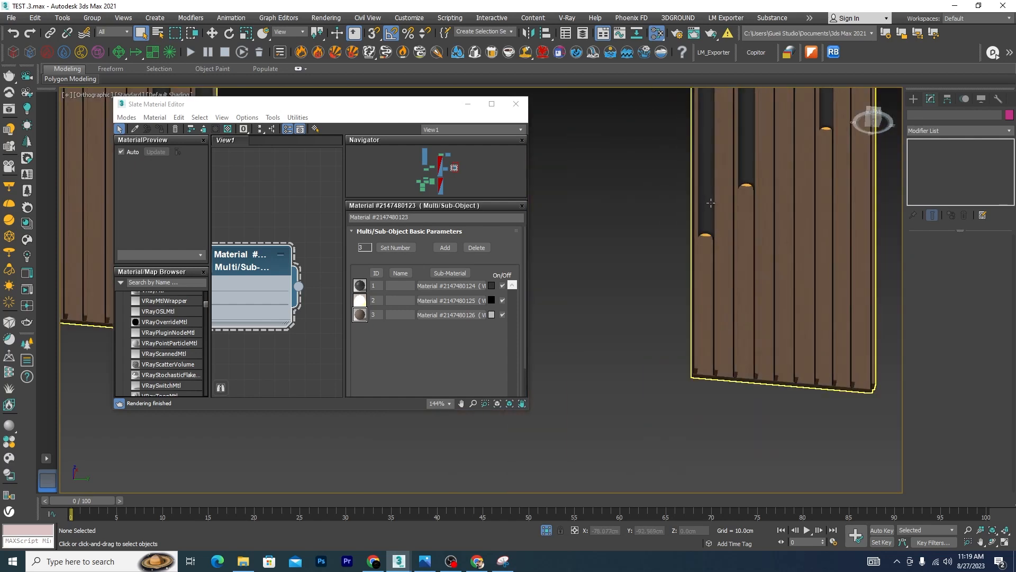
scroll(714, 251, "up", 7)
scroll(736, 257, "down", 4)
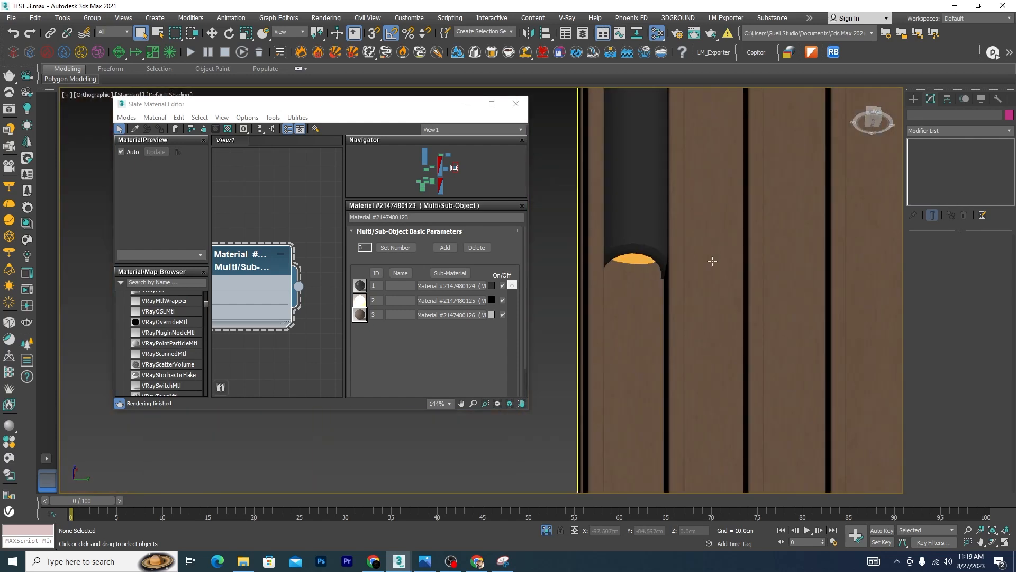
scroll(741, 261, "up", 4)
scroll(783, 272, "down", 4)
scroll(798, 279, "up", 5)
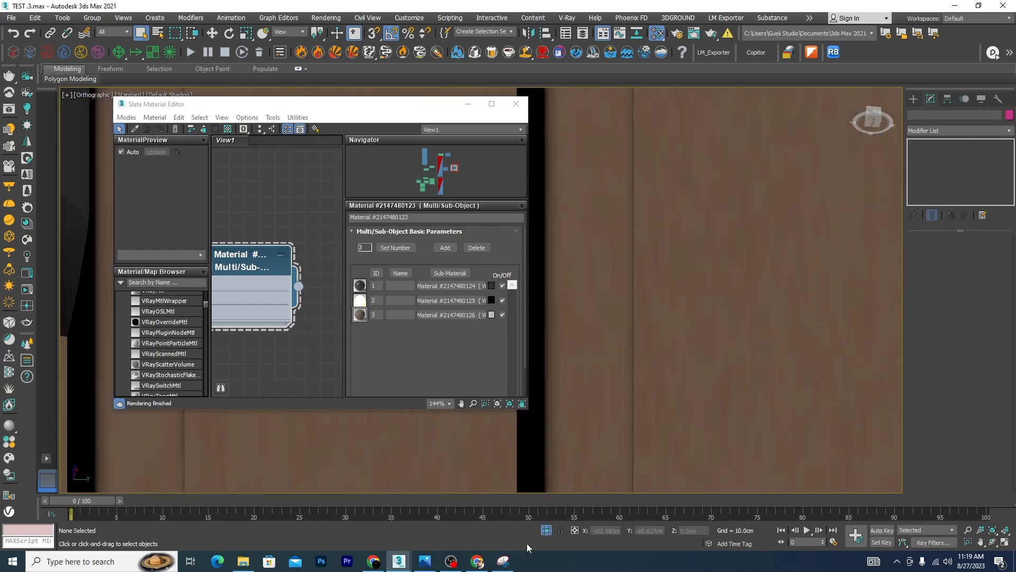
Switch to Snipping Tool to examine the captured brown slat image, and return to 3ds Max
left_click(502, 561)
scroll(531, 262, "up", 5)
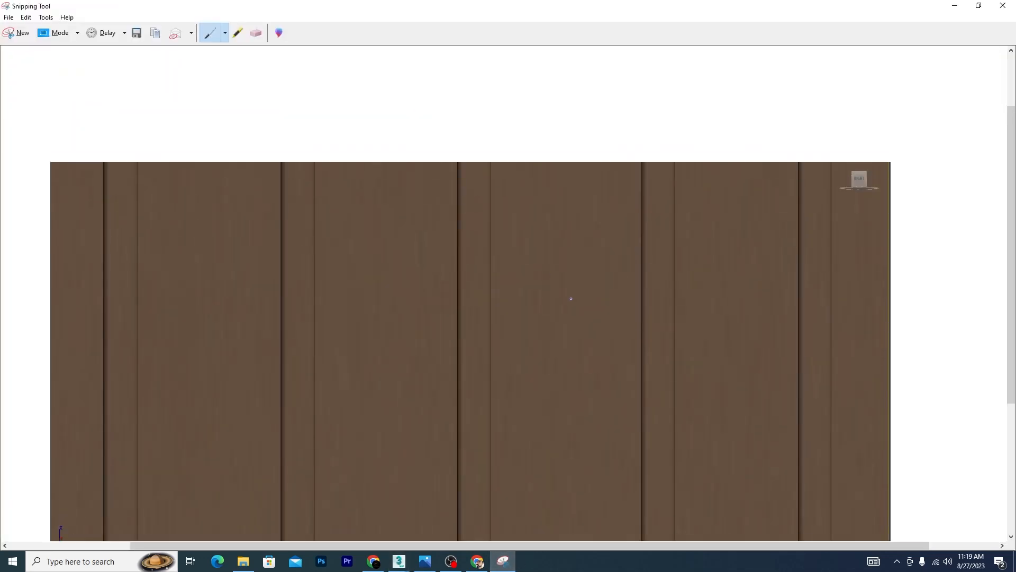
scroll(571, 297, "down", 3)
left_click(948, 7)
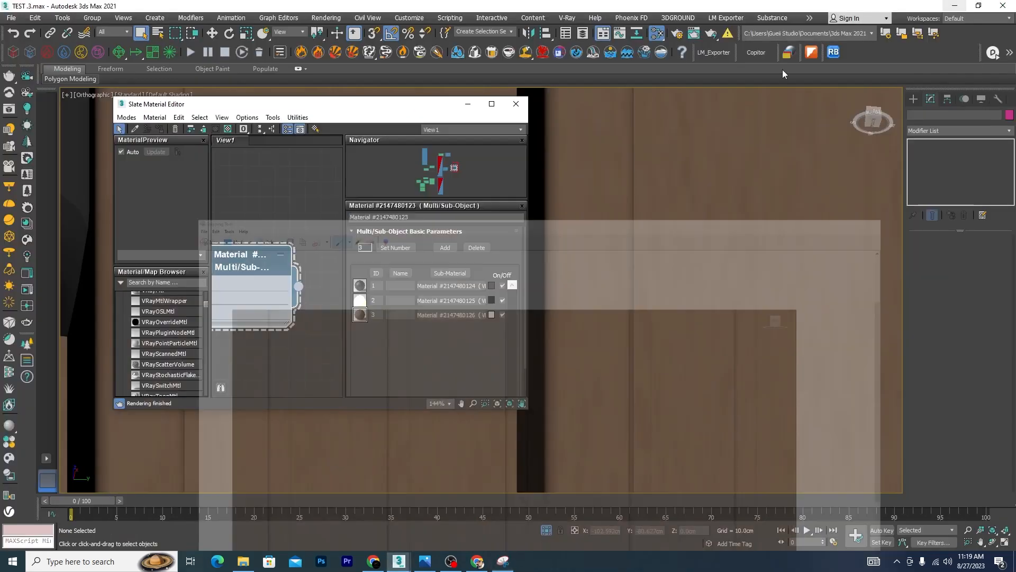
Close the Slate Material Editor and return to the four-viewport layout, interrupting the autosave
left_click(517, 102)
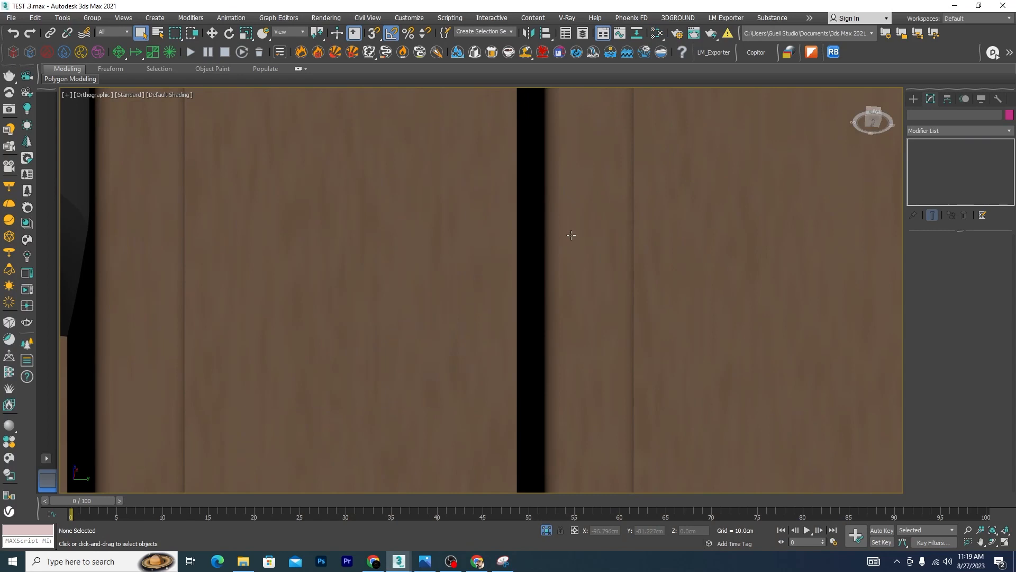
key("alt+w")
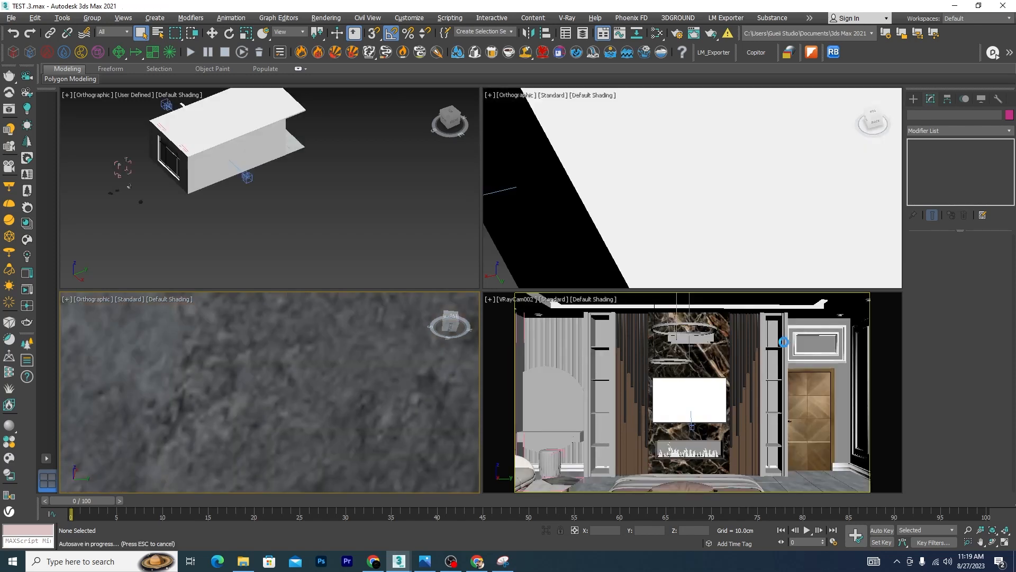
key("Escape")
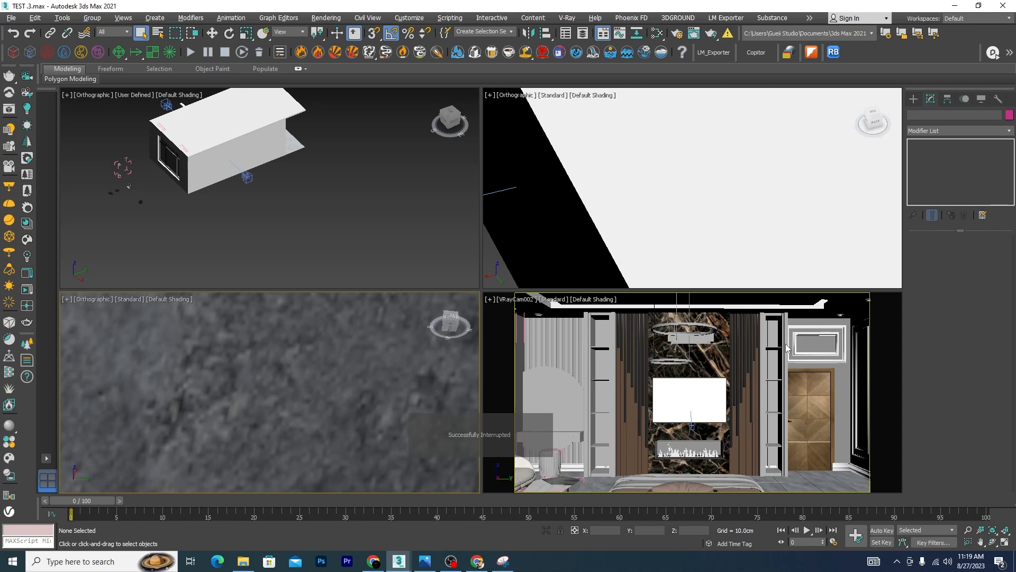
Isolate the wall frame object behind the TV panel and shelves, frame it in the maximized orthographic viewport, and deselect it
left_click(785, 346)
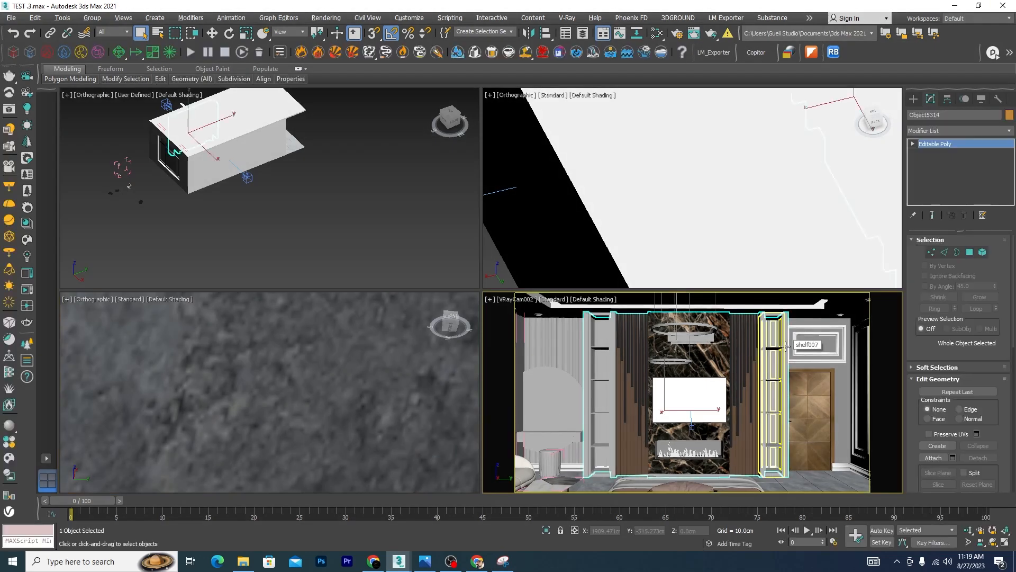
left_click(613, 317)
left_click(547, 531)
scroll(342, 207, "down", 3)
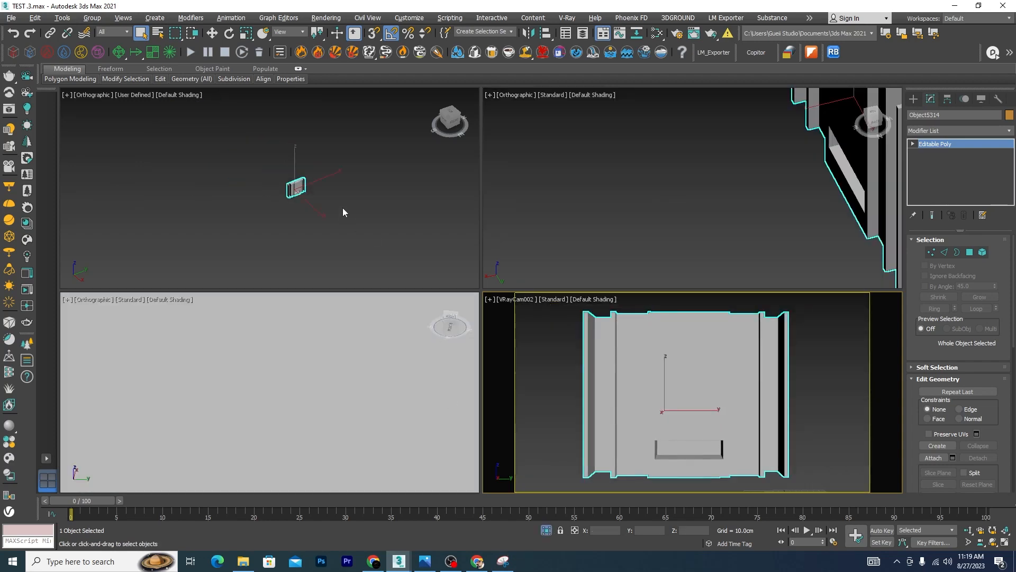
key("alt+w")
scroll(618, 345, "up", 3)
key("z")
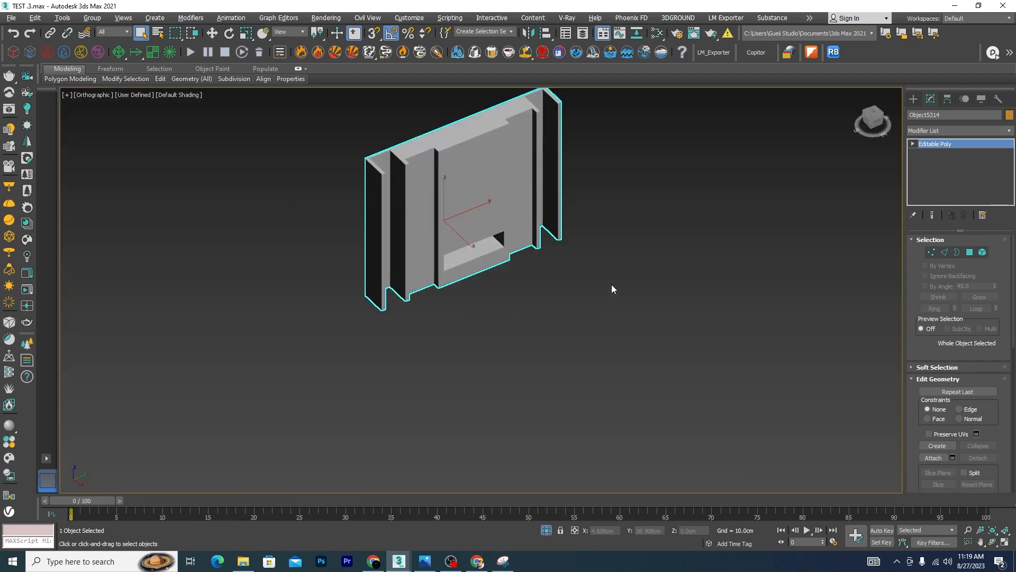
left_click(611, 284)
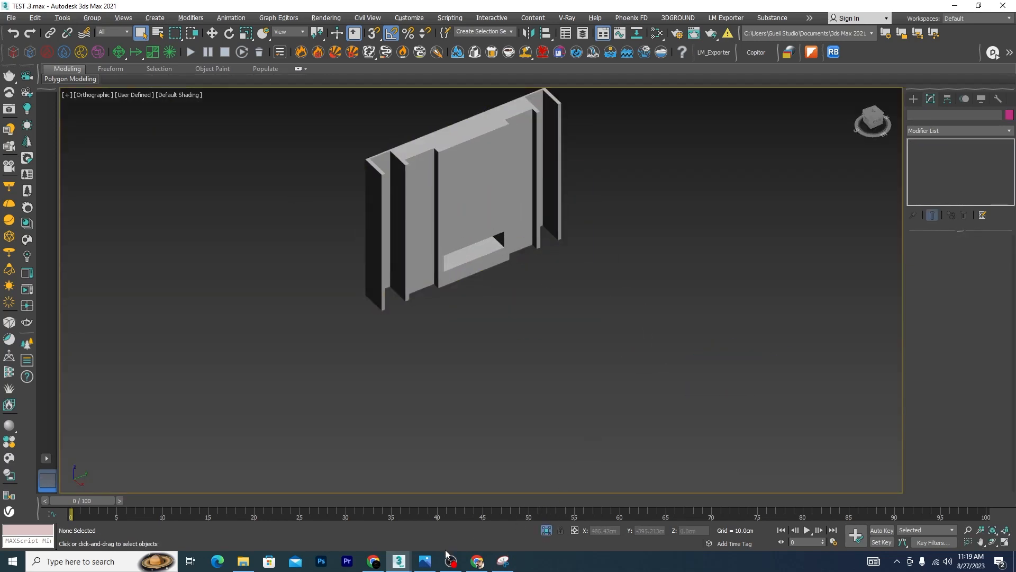
Switch to Photos to examine the shelf frame and slat finish in the reference render 4.png, and return to 3ds Max
left_click(425, 561)
scroll(568, 237, "down", 5)
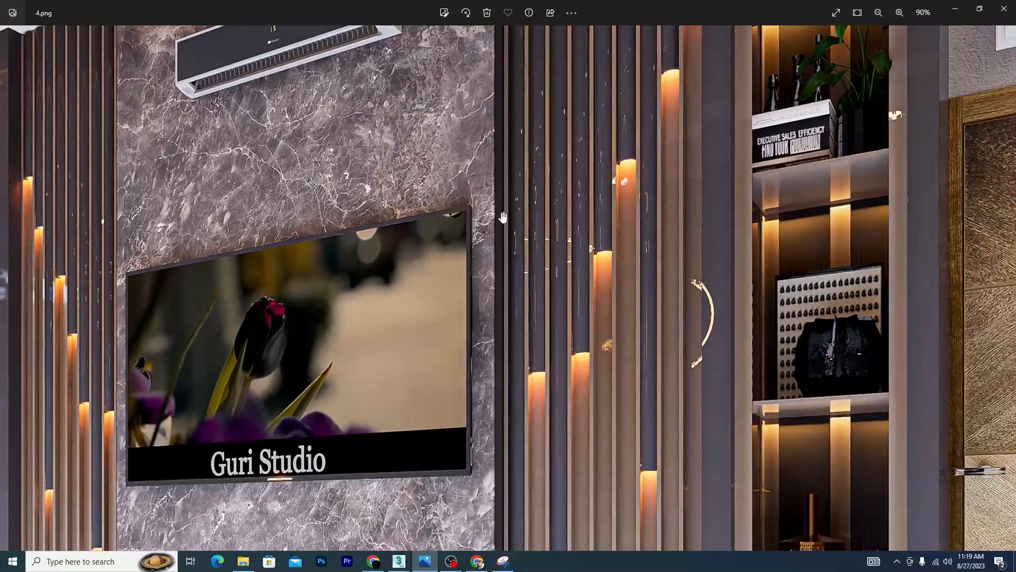
scroll(861, 247, "up", 2)
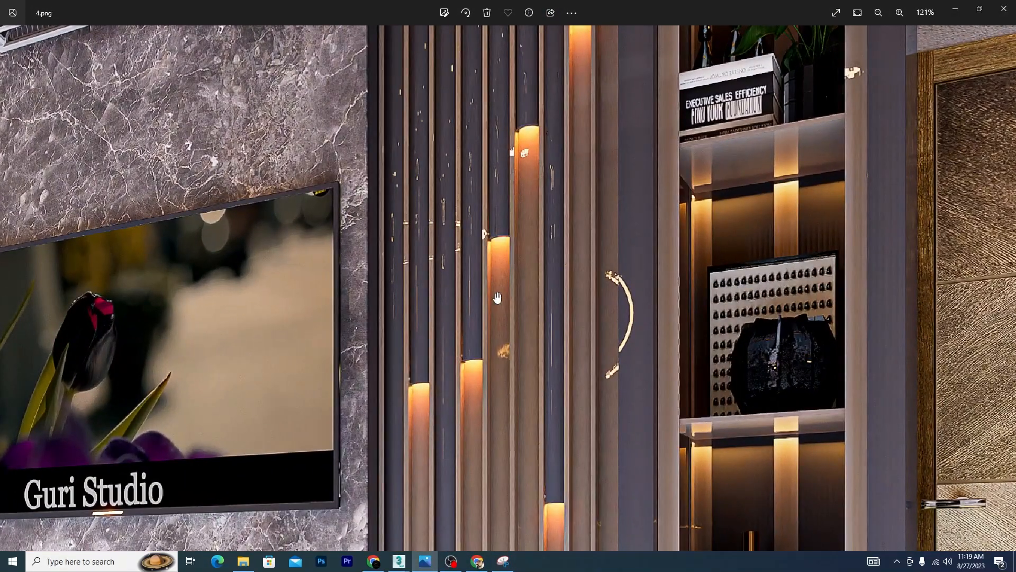
left_click(959, 9)
Duplicate the brown Composite VRayMtl with its full map tree in the Slate Material Editor and assign the copy to the wall frame
left_click(504, 174)
key("m")
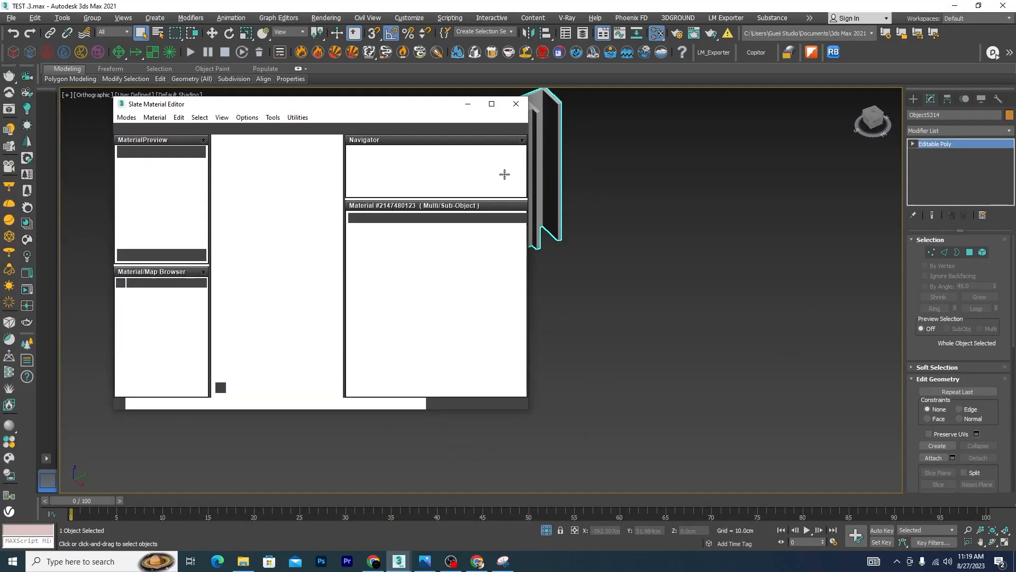
left_click(491, 103)
scroll(586, 205, "down", 5)
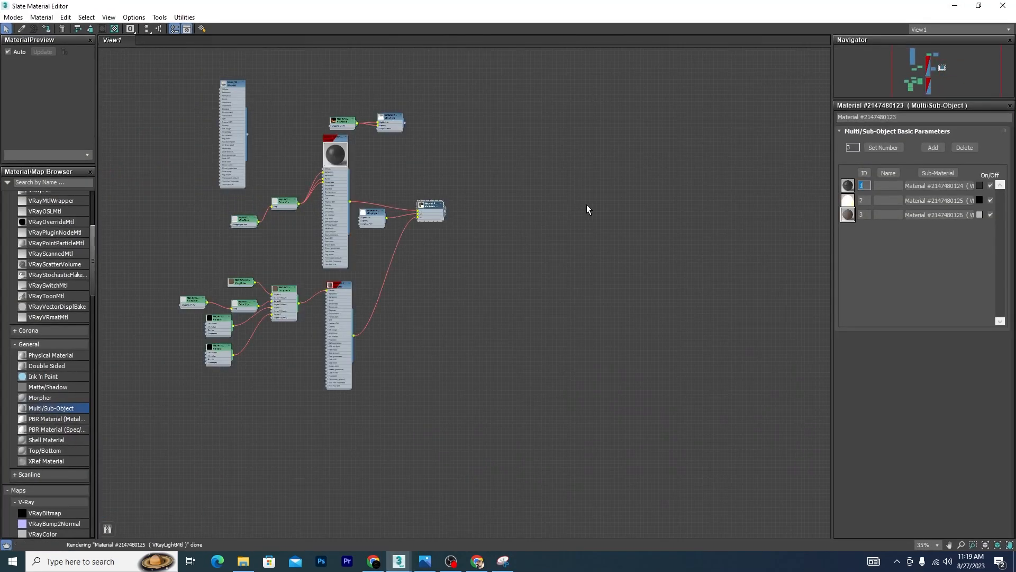
scroll(488, 213, "down", 6)
scroll(429, 252, "up", 9)
scroll(499, 219, "down", 8)
scroll(548, 205, "up", 3)
scroll(528, 154, "up", 8)
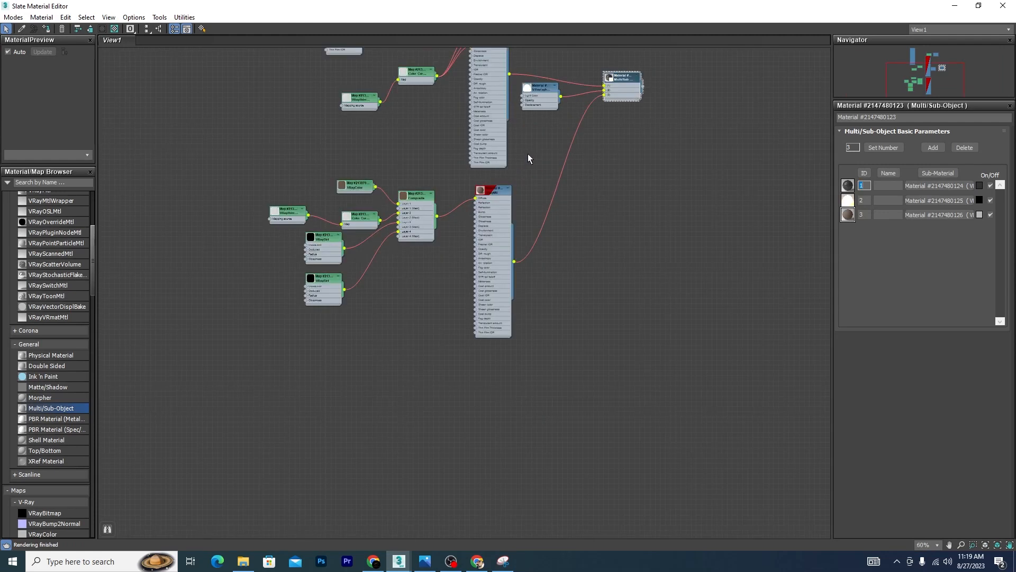
scroll(528, 154, "up", 2)
left_click_drag(510, 185, 182, 398)
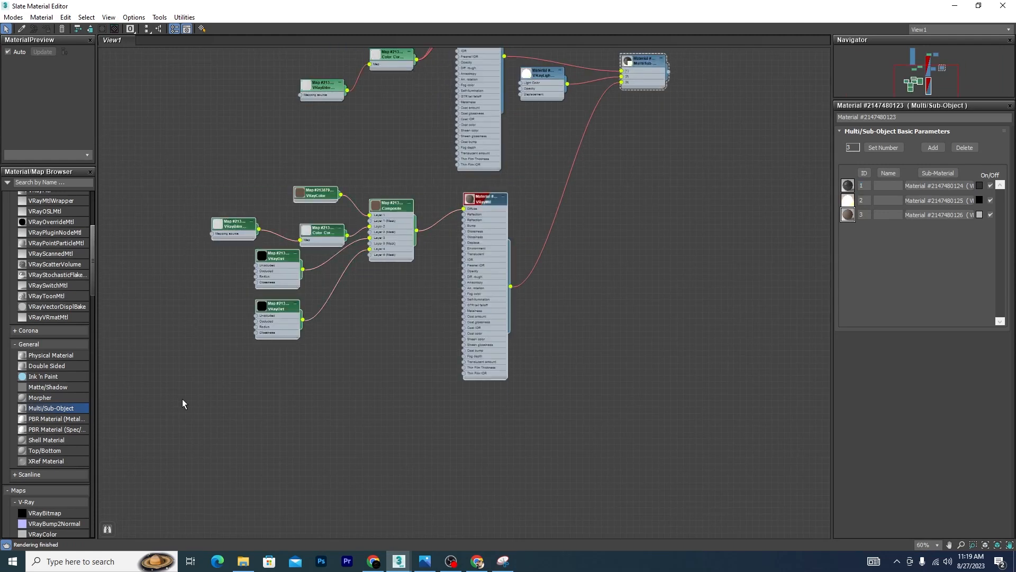
mouse_move(484, 200)
left_mouse_down("shift")
mouse_move(400, 330)
mouse_move(392, 415)
mouse_move(370, 402)
mouse_move(381, 404)
left_mouse_up("shift")
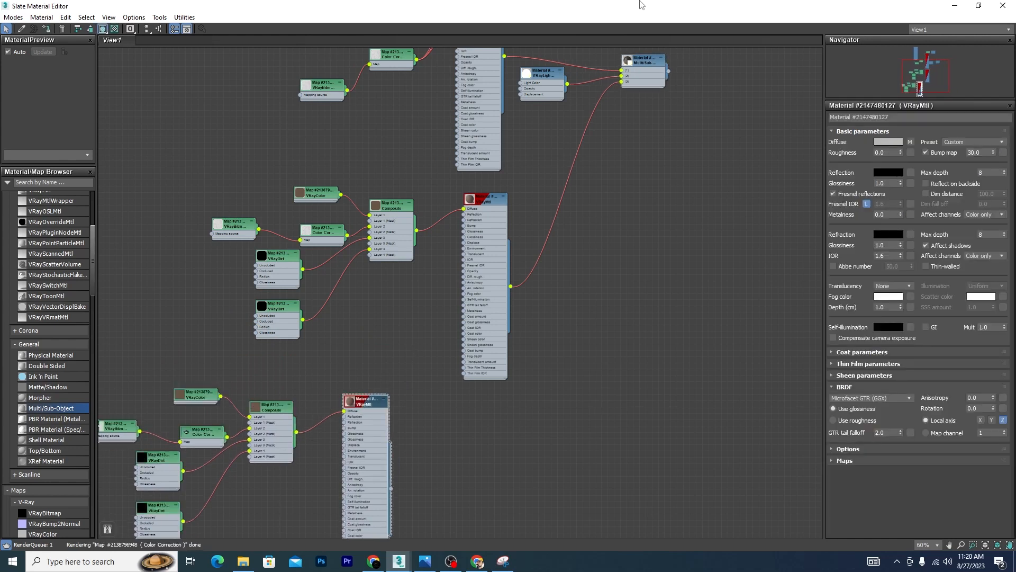
left_click_drag(508, 6, 276, 167)
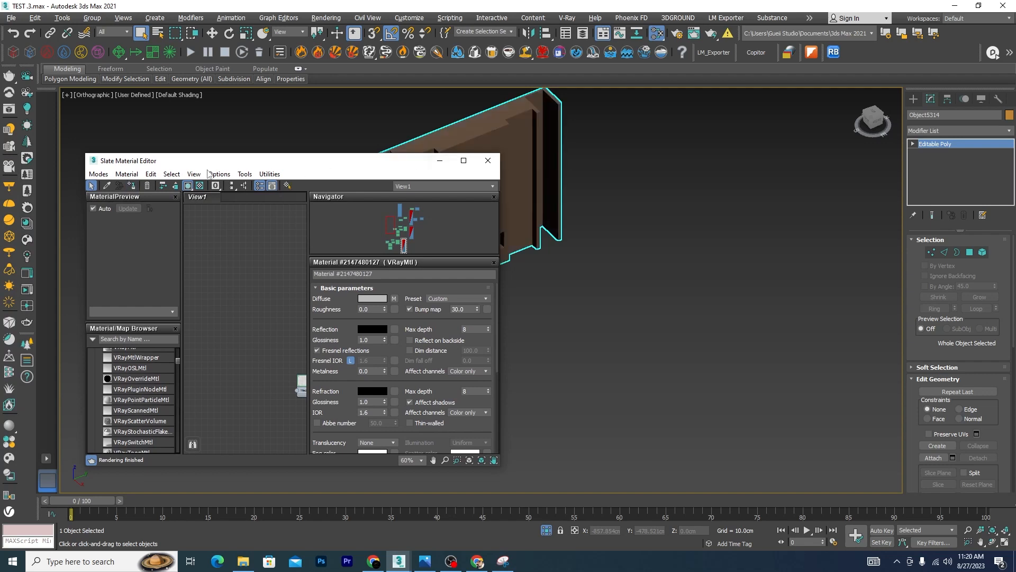
Examine the brown texture on the isolated wall frame up close
left_click(605, 300)
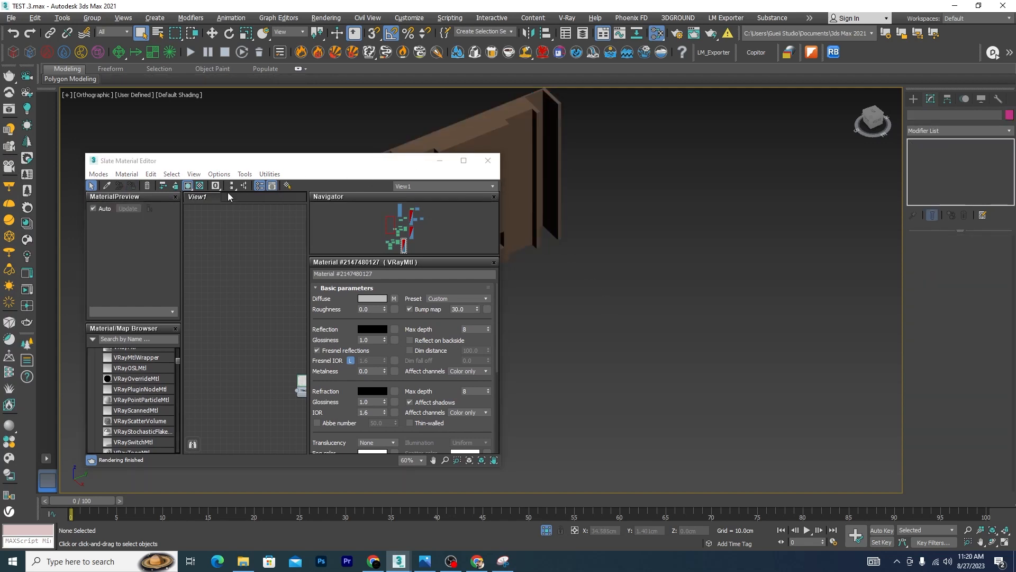
scroll(778, 263, "down", 5)
scroll(654, 264, "up", 10)
left_click(686, 233)
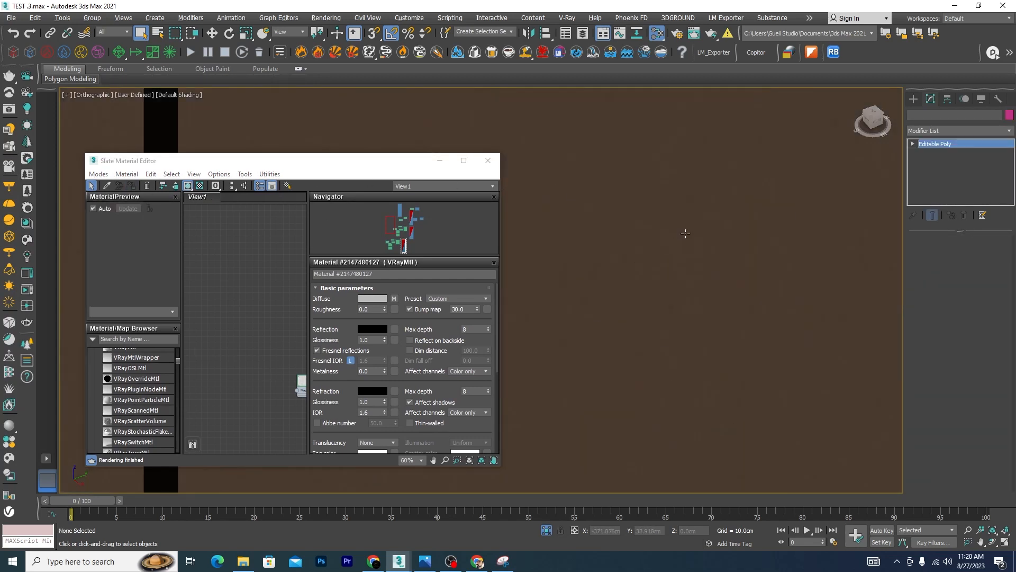
scroll(635, 224, "down", 3)
scroll(648, 240, "up", 3)
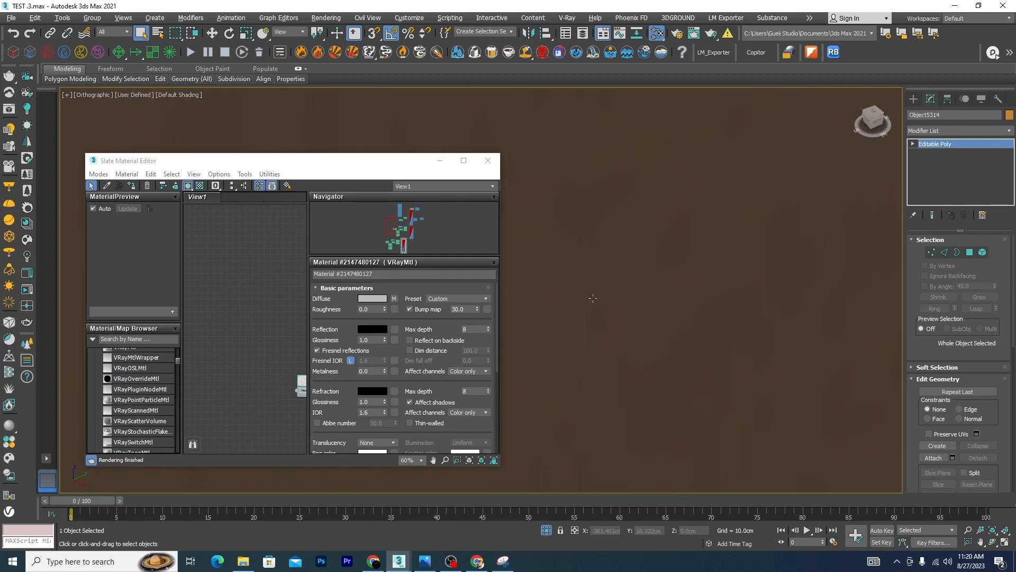
Copy the VRayBitmap and Color Correction nodes of the original brown material and connect the copied bitmap to the copied Color Correction
left_click(463, 160)
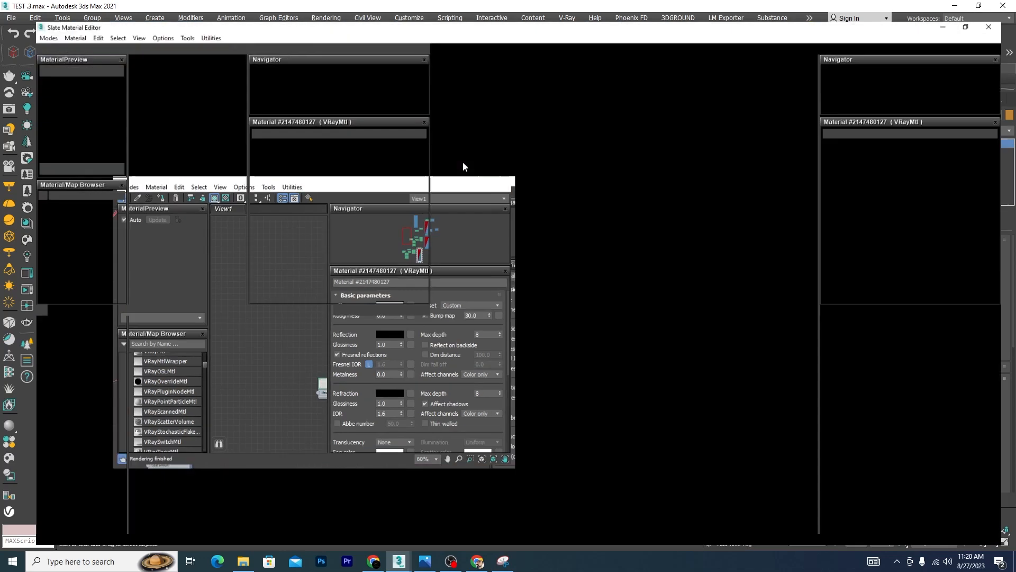
scroll(570, 201, "up", 4)
scroll(374, 208, "up", 3)
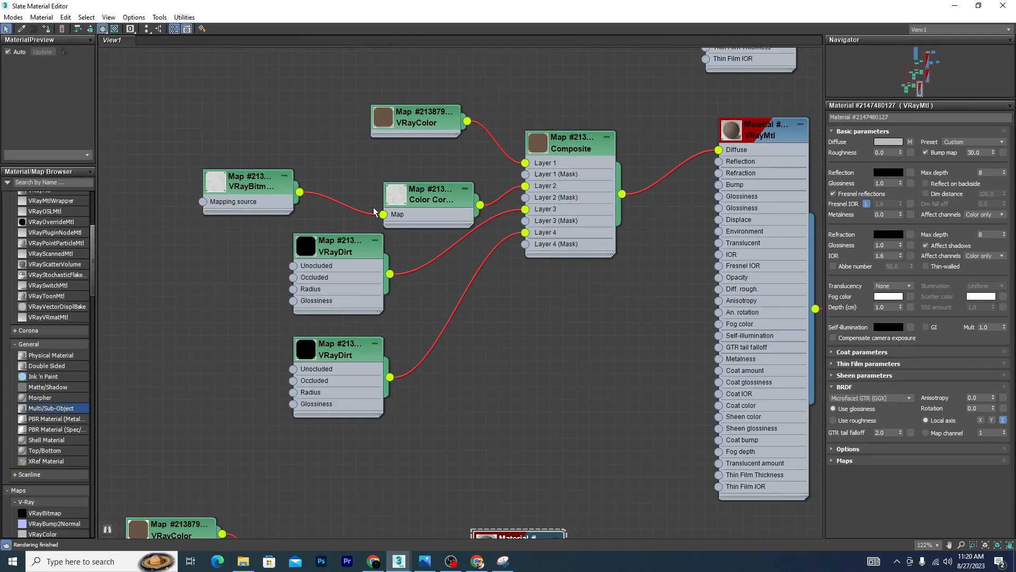
mouse_move(266, 189)
left_mouse_down("shift")
mouse_move(668, 423)
mouse_move(537, 332)
left_mouse_up("shift")
mouse_move(434, 206)
left_mouse_down("shift")
mouse_move(764, 288)
mouse_move(633, 281)
mouse_move(626, 300)
left_mouse_up("shift")
scroll(584, 314, "up", 4)
left_click_drag(566, 344, 574, 303)
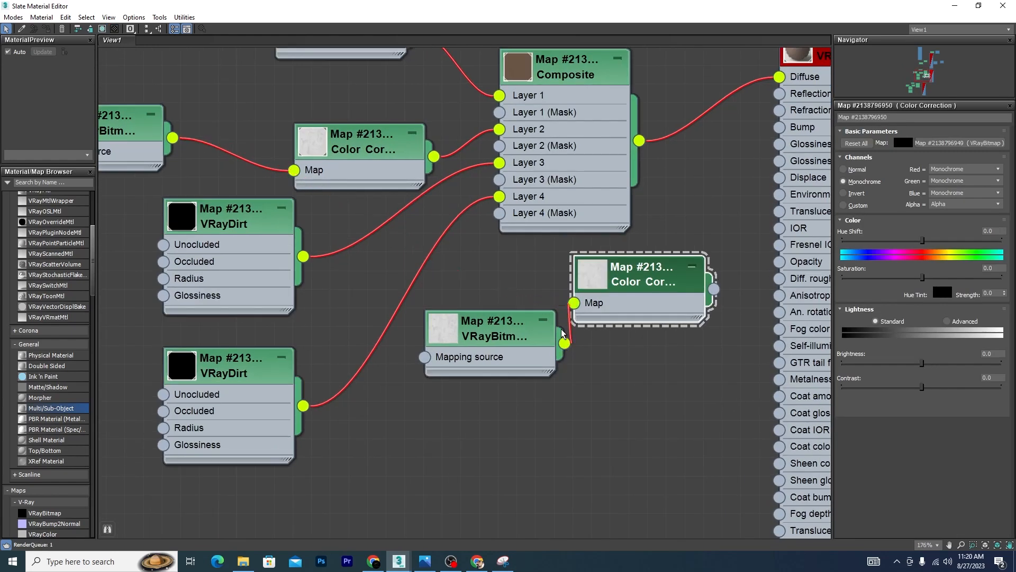
Connect the copied Color Correction to the original brown VRayMtl's Bump and Reflection, and its Composite to the first Glossiness input
scroll(480, 394, "down", 3)
middle_click_drag(631, 249, 487, 340)
scroll(489, 344, "up", 2)
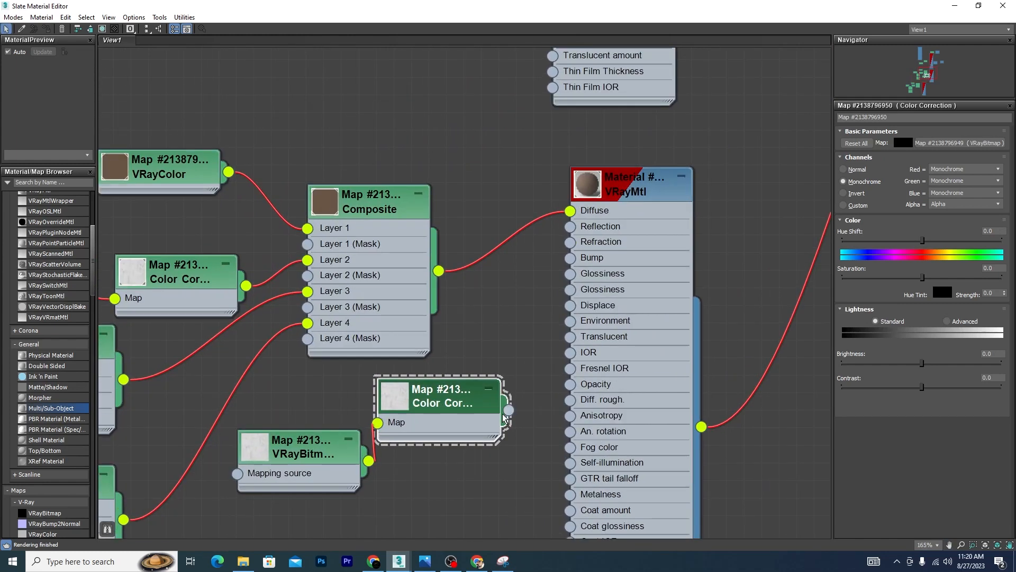
mouse_move(508, 410)
left_mouse_down()
mouse_move(555, 331)
mouse_move(572, 262)
left_mouse_up()
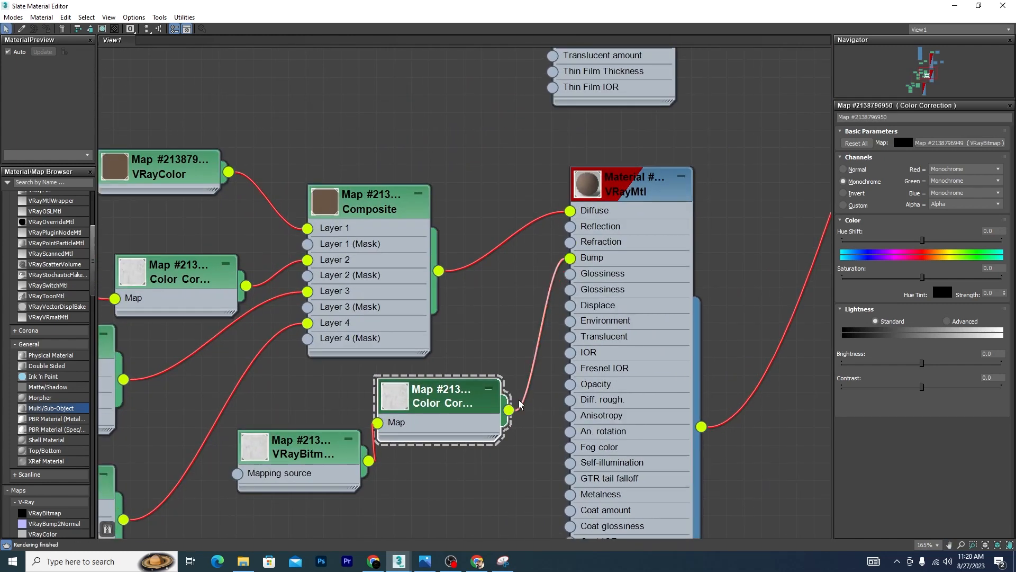
left_click_drag(508, 411, 574, 229)
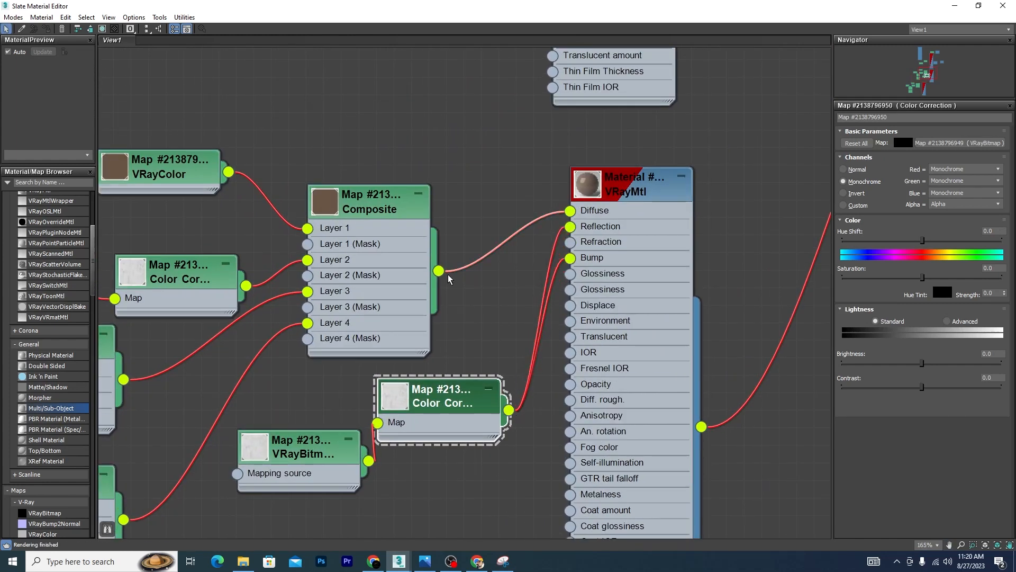
left_click_drag(439, 271, 571, 279)
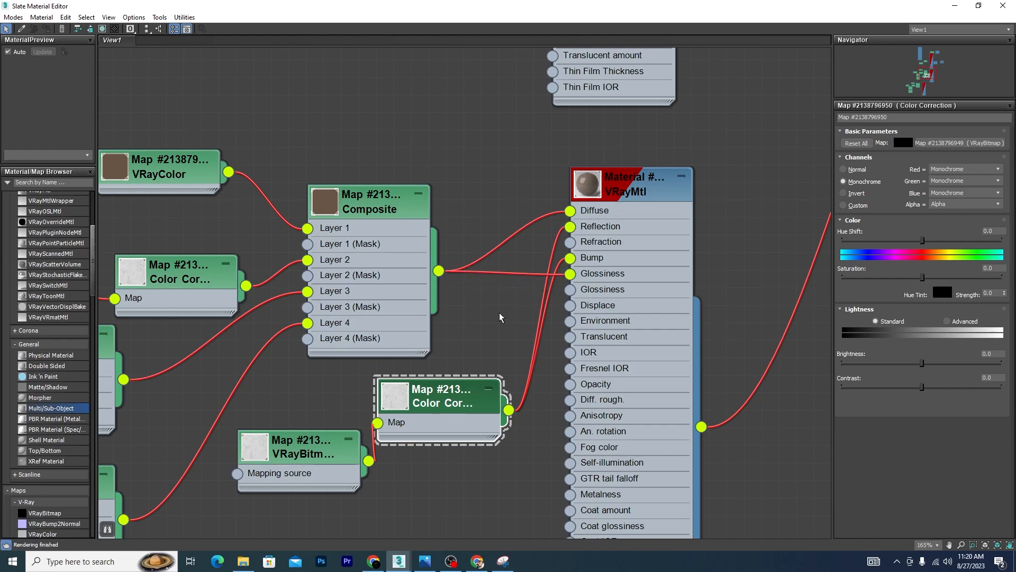
Set the original brown VRayMtl's reflection colour to grey with value 60 and its reflection glossiness to 0.7
left_click(623, 190)
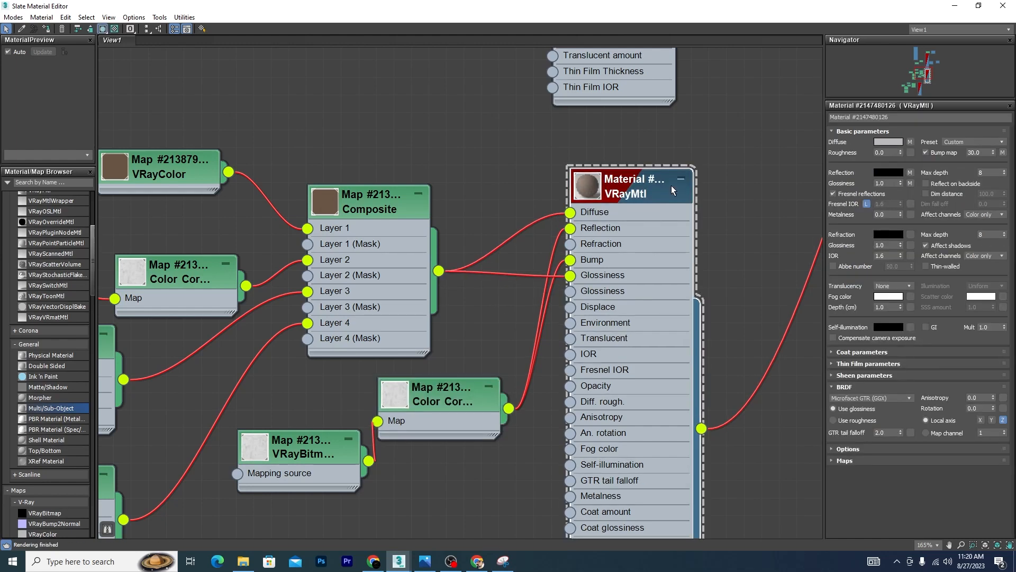
left_click(887, 174)
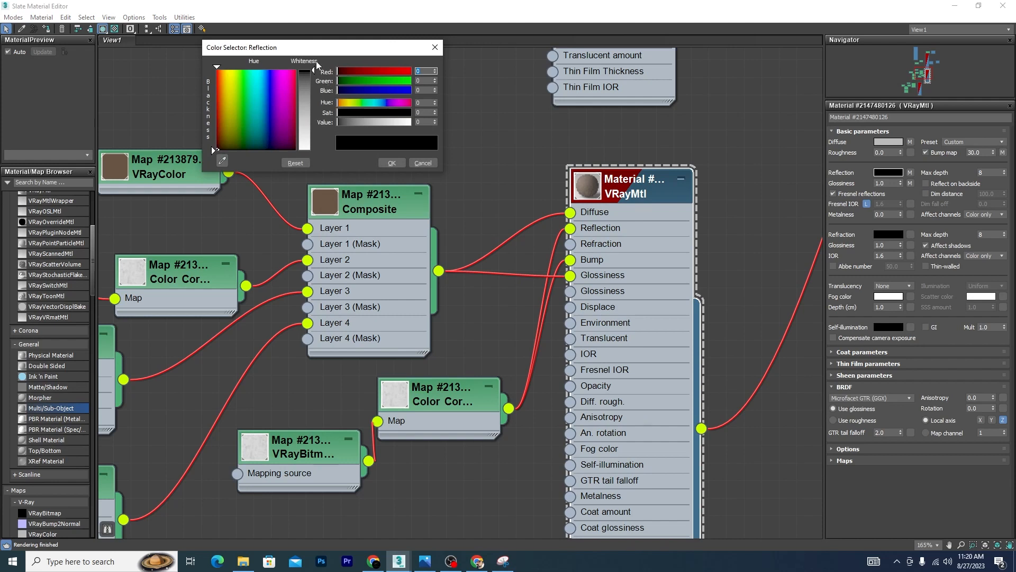
left_click_drag(313, 70, 314, 89)
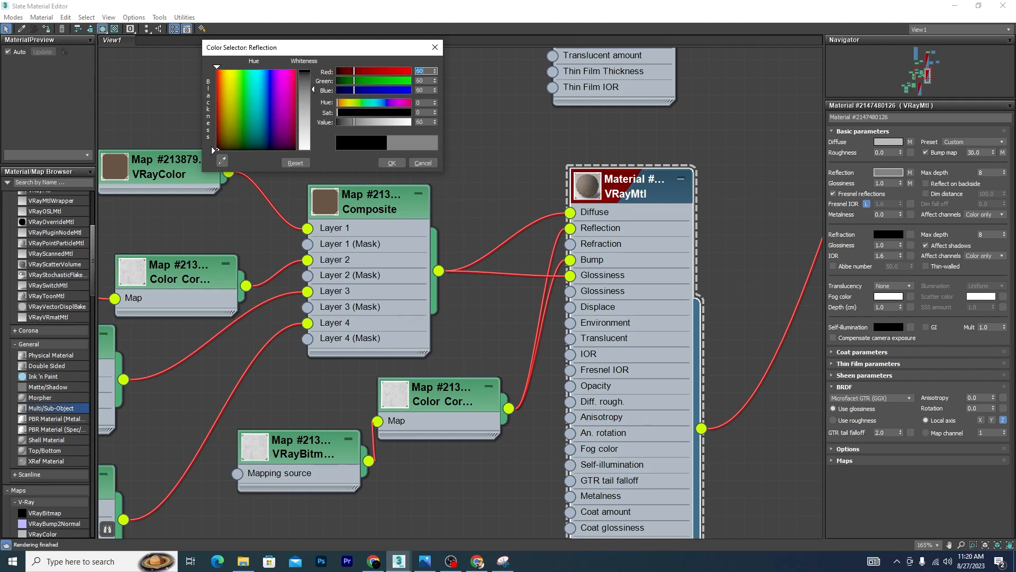
left_click(382, 163)
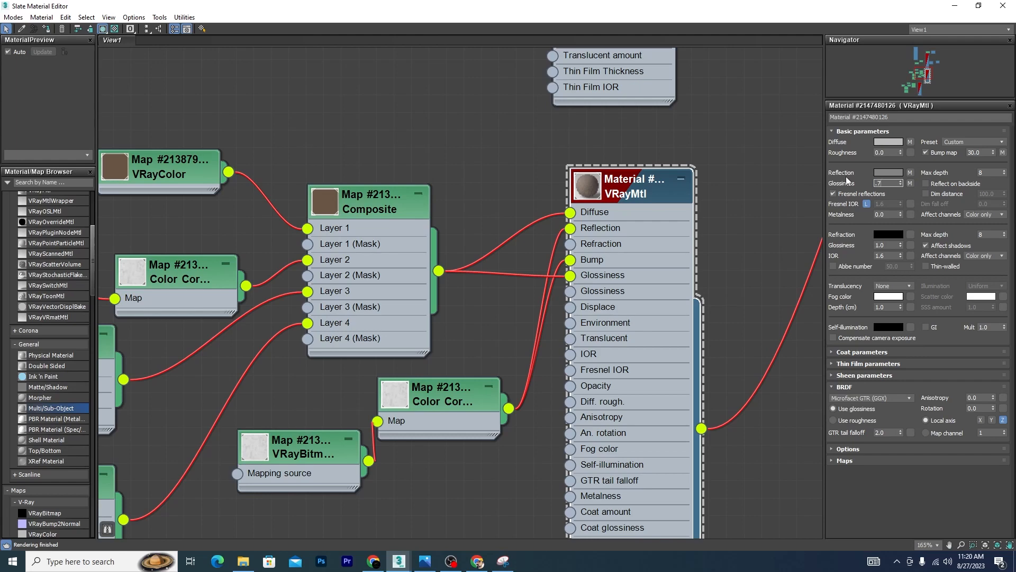
left_click(476, 167)
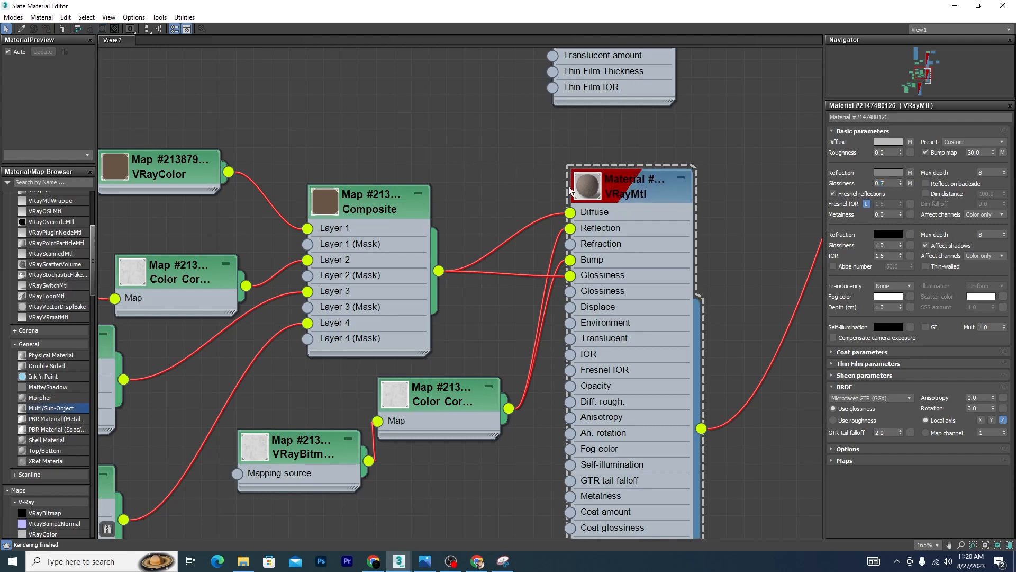
Copy the added VRayBitmap and Color Correction pair to the wall frame material's node tree
scroll(482, 194, "down", 6)
scroll(353, 472, "up", 3)
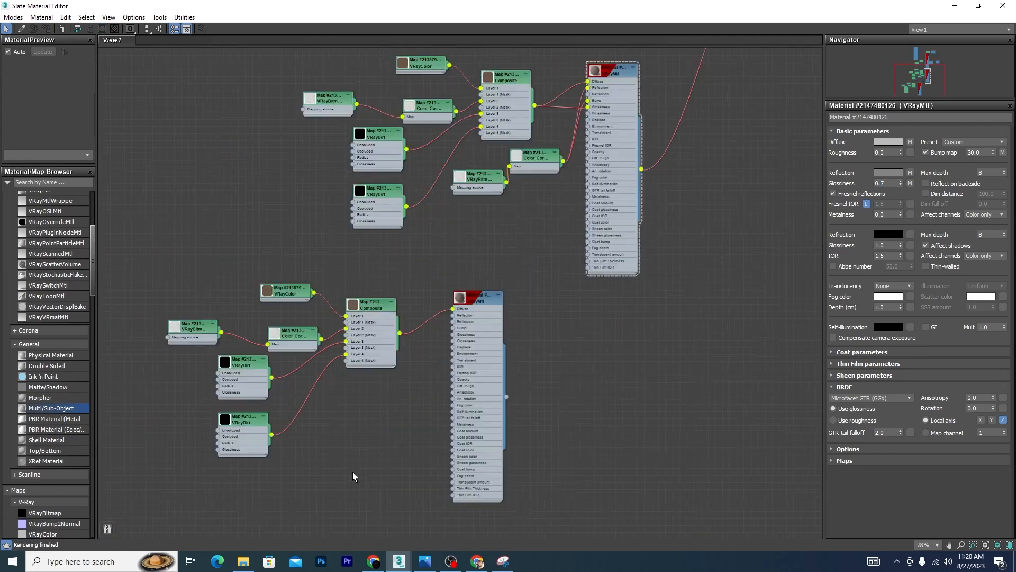
scroll(446, 367, "down", 2)
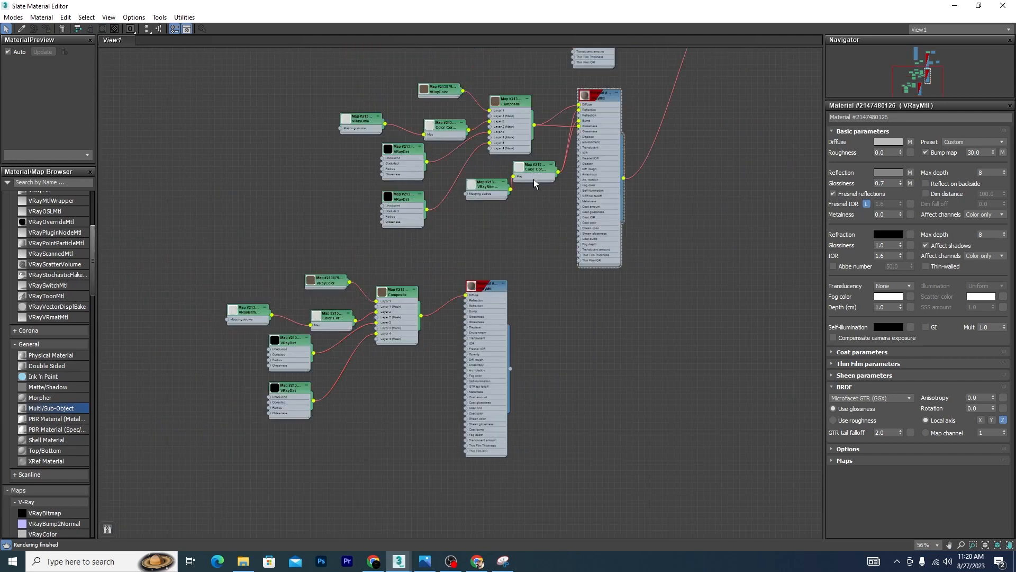
scroll(533, 179, "up", 2)
left_click(532, 162)
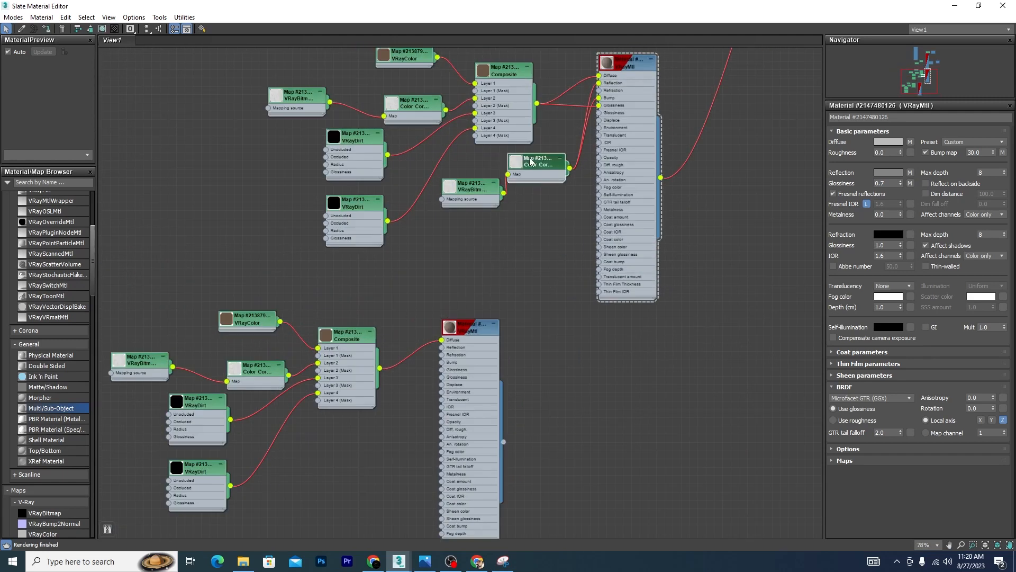
left_click(454, 192)
mouse_move(532, 171)
left_mouse_down("shift")
mouse_move(352, 456)
mouse_move(372, 461)
mouse_move(410, 445)
mouse_move(487, 266)
left_mouse_up("shift")
Connect the new Color Correction to the wall frame VRayMtl's Reflection and Bump, and its Composite to the first Glossiness input
scroll(381, 466, "up", 4)
left_click_drag(396, 475, 487, 236)
left_click_drag(365, 282, 486, 280)
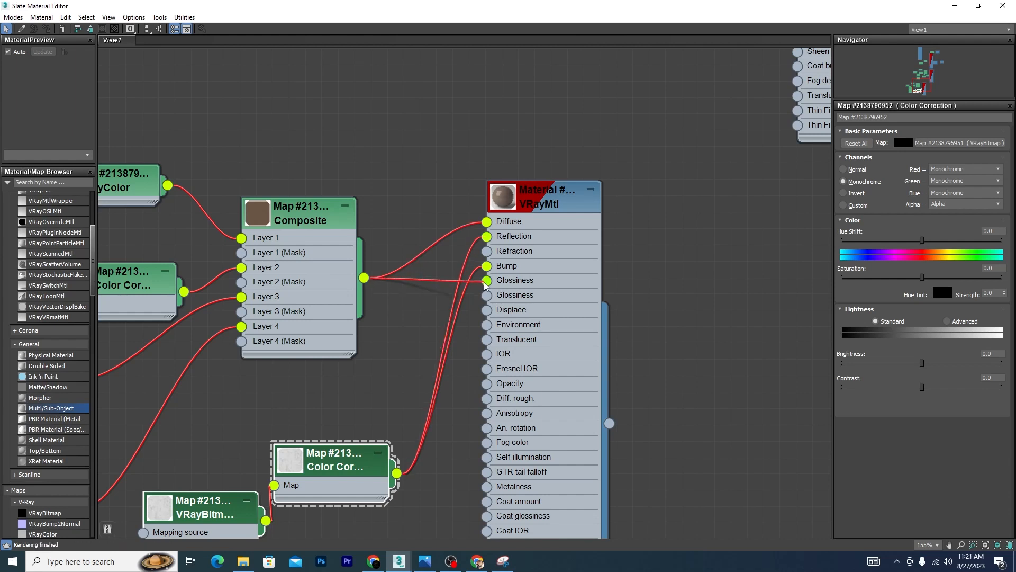
Give the wall frame VRayMtl a grey reflection colour and set its reflection glossiness to 0.8
double_click(560, 207)
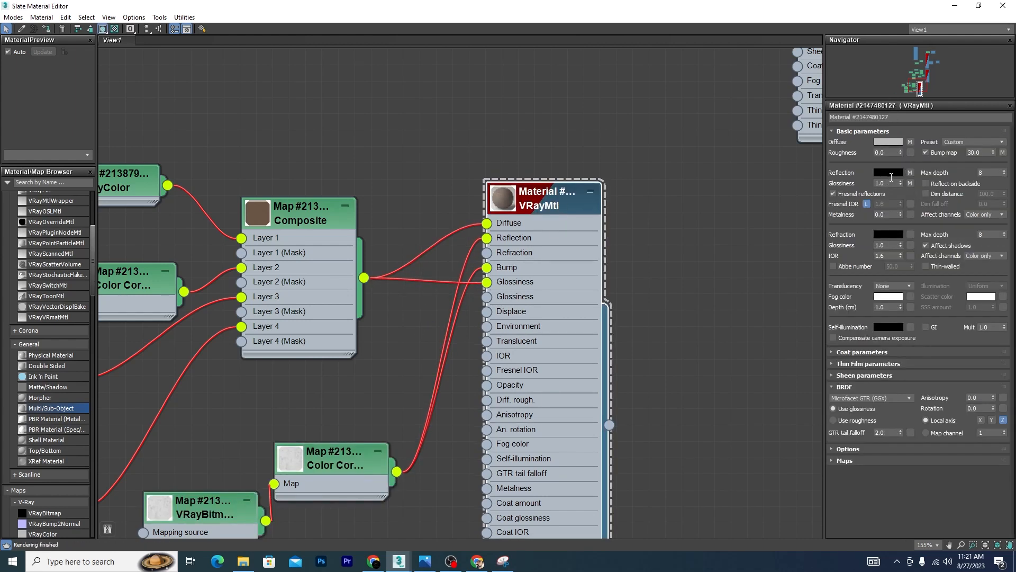
left_click(889, 173)
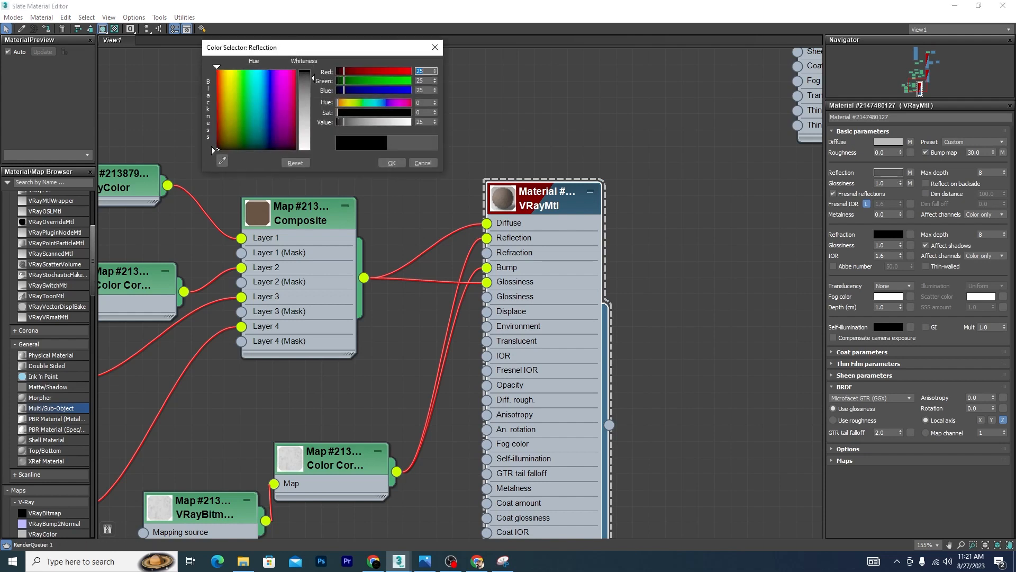
left_click_drag(313, 78, 314, 90)
left_click(392, 162)
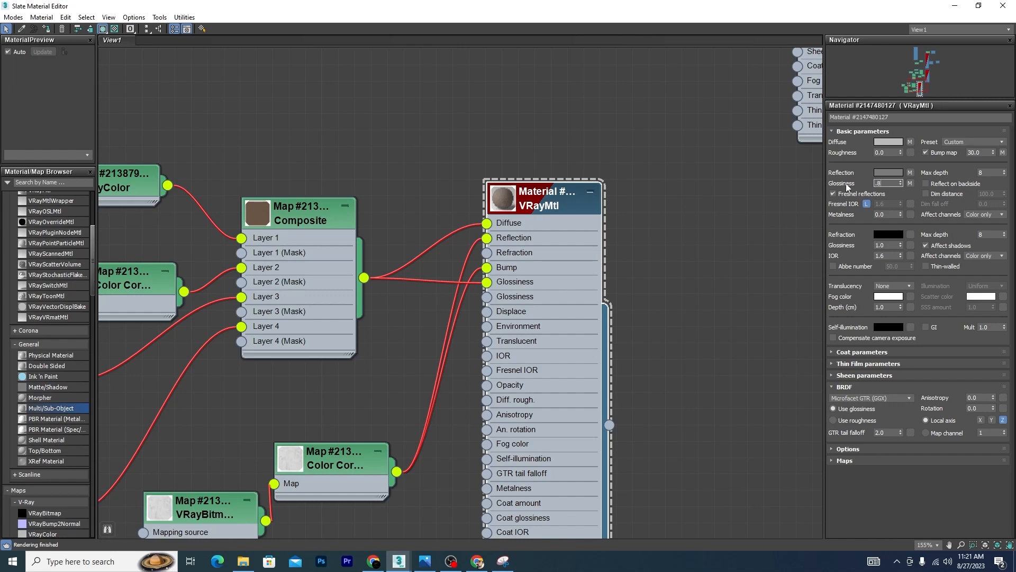
key("Return")
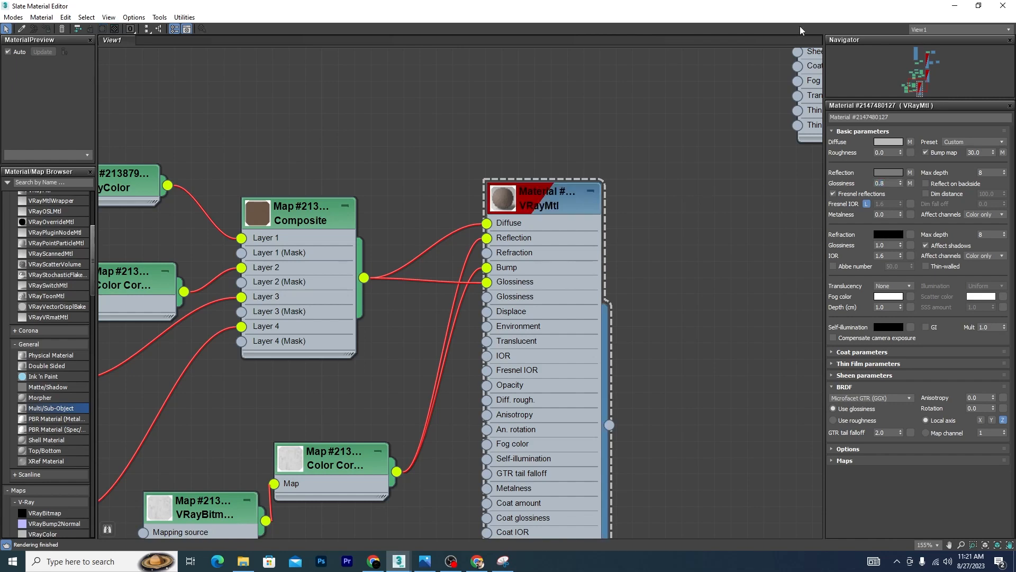
Shrink the Slate Material Editor to a floating window, deselect the wall frame and end its isolation
left_click_drag(799, 8, 308, 131)
scroll(684, 222, "down", 10)
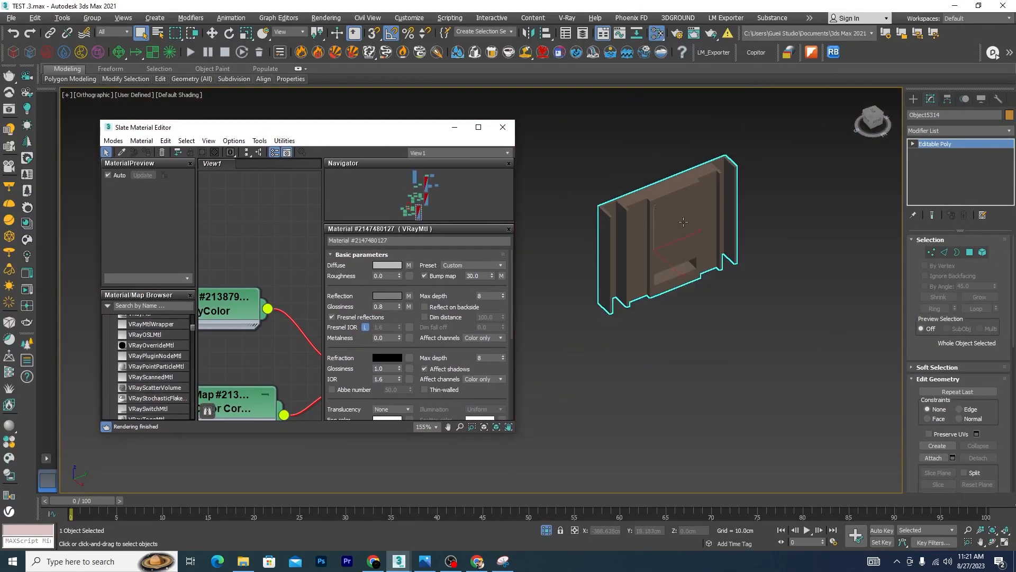
scroll(683, 222, "up", 5)
left_click(789, 328)
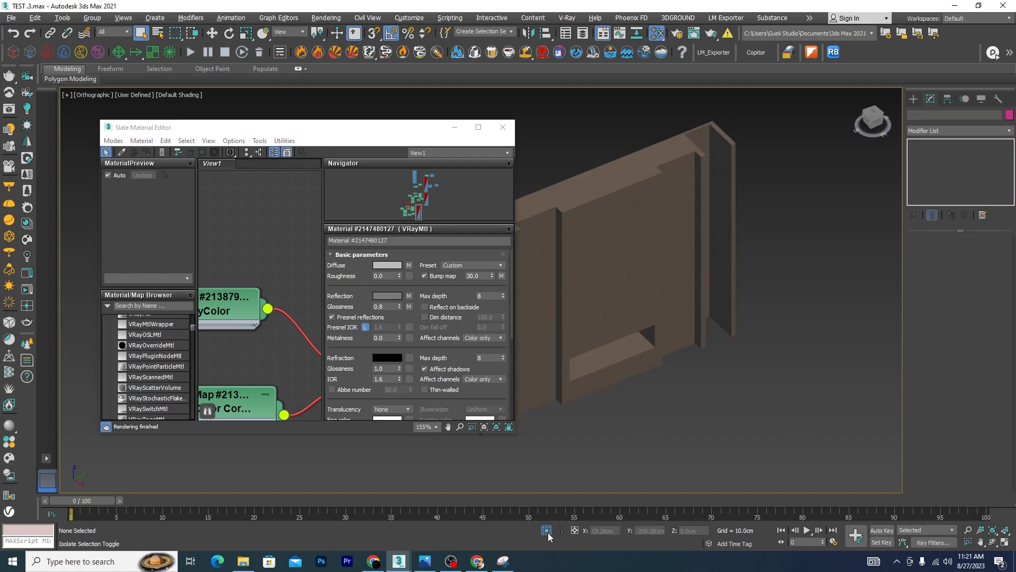
scroll(758, 294, "up", 6)
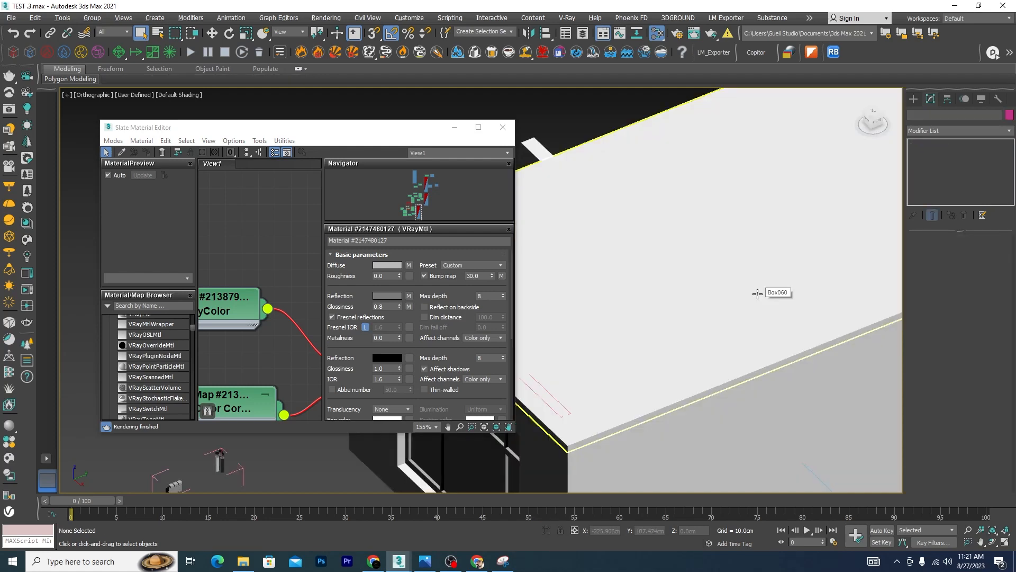
Select the two tall shelf units flanking the slatted panels, isolate them and display them shaded
scroll(757, 295, "down", 8)
key("F3")
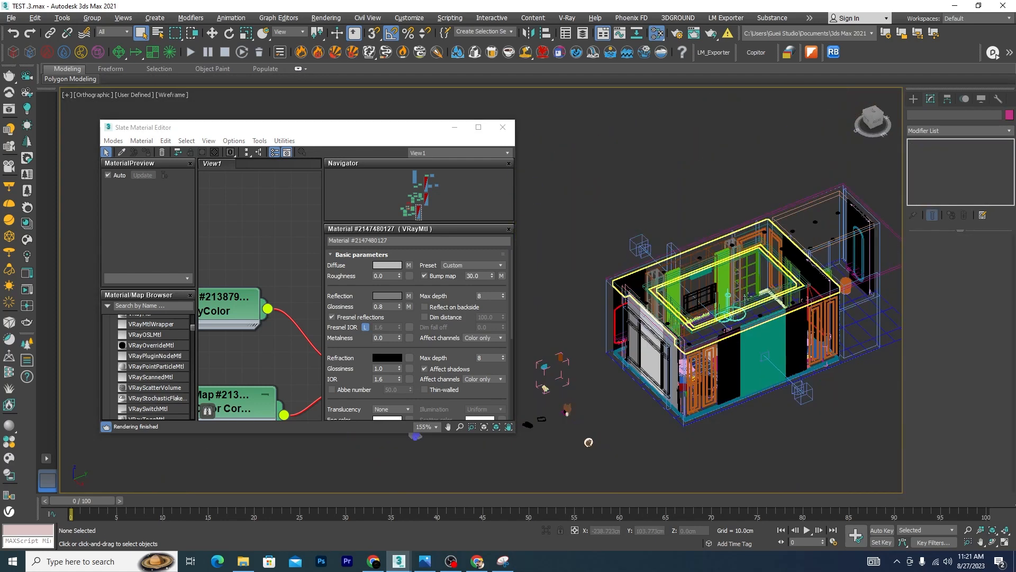
scroll(737, 268, "up", 10)
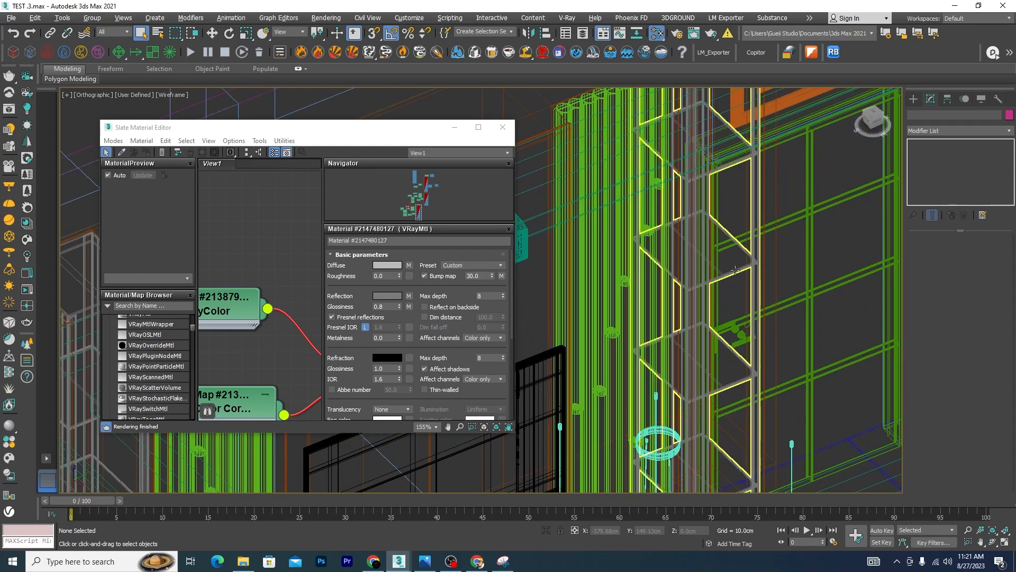
left_click(735, 270)
scroll(736, 271, "down", 8)
middle_click_drag(739, 272, 691, 306, "alt")
scroll(643, 252, "up", 4)
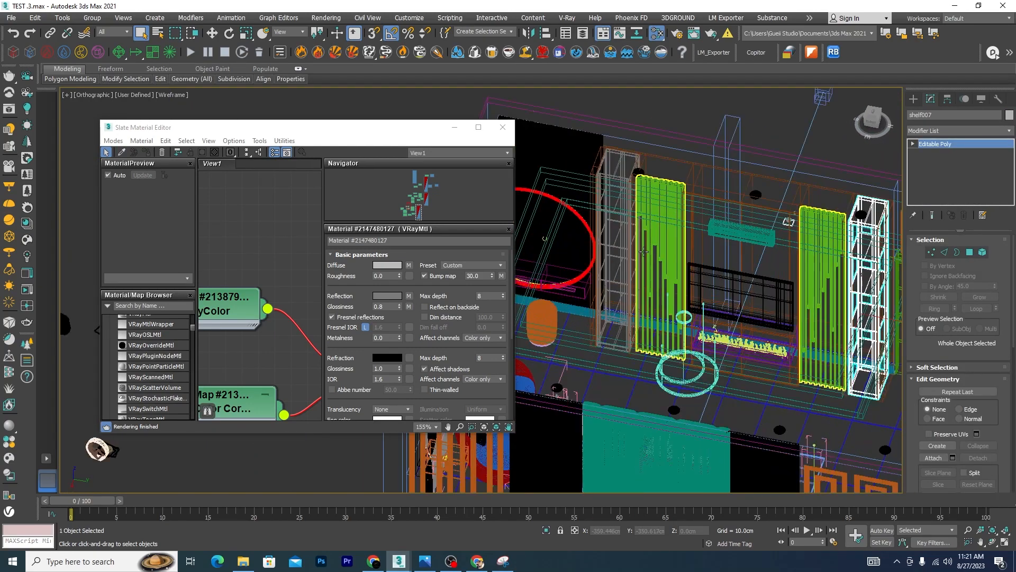
scroll(644, 251, "up", 3)
left_click(605, 244, "ctrl")
left_click(547, 530)
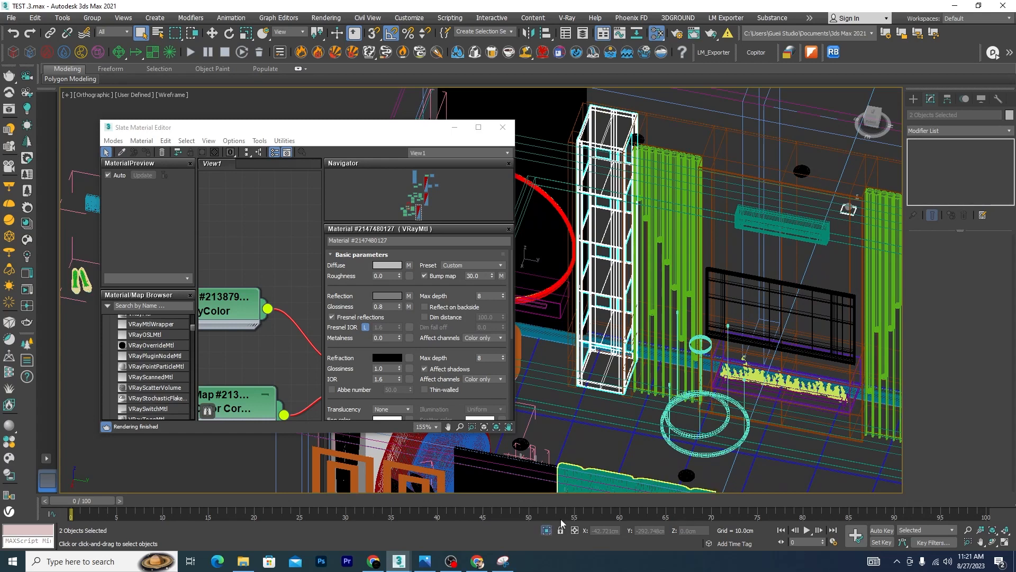
middle_click_drag(713, 378, 760, 379, "alt")
key("F3")
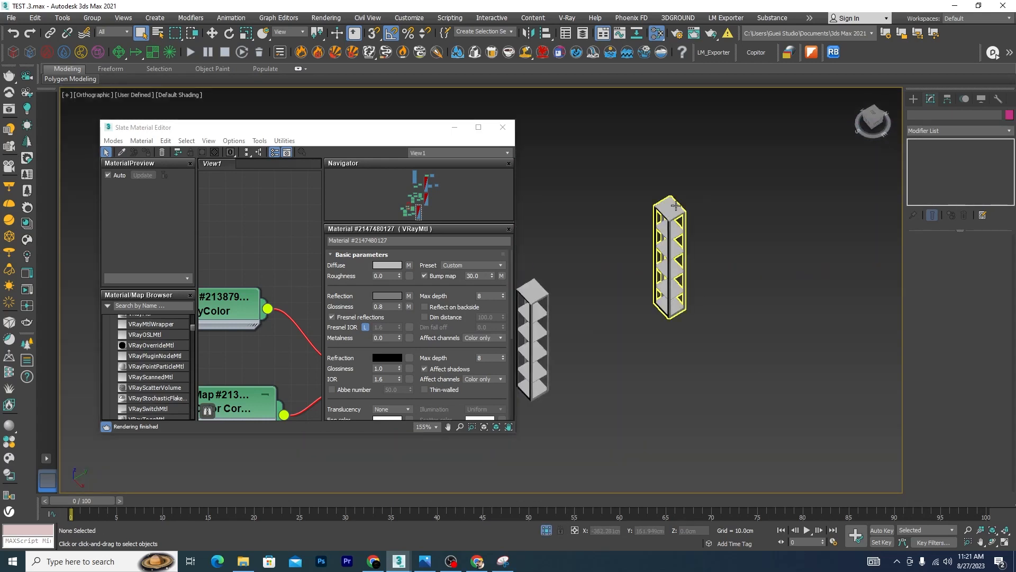
Check the shelf units' finish in the reference image 4.png and return to the scene
scroll(675, 254, "up", 5)
left_click(655, 236)
scroll(753, 203, "down", 5)
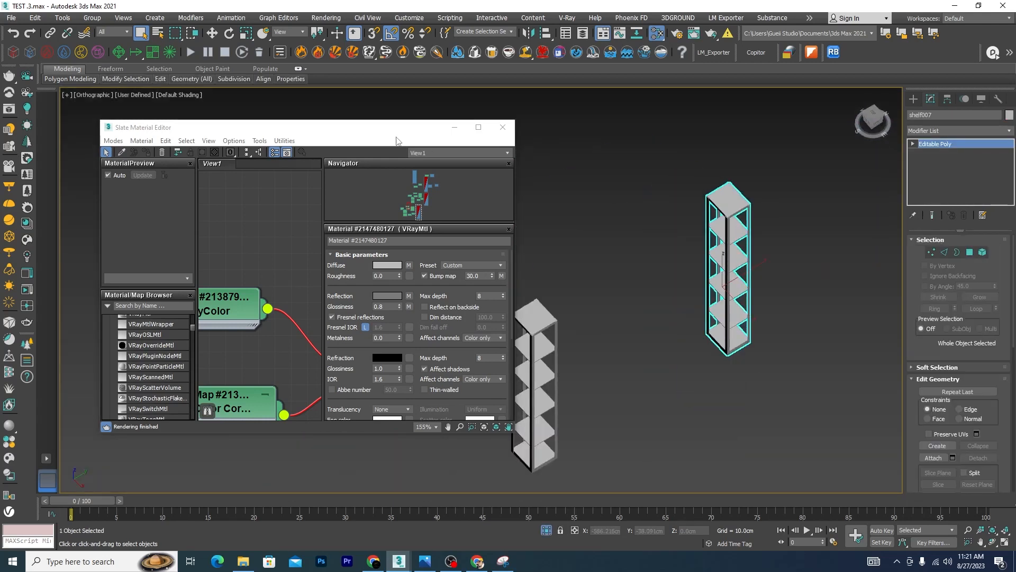
left_click(425, 561)
scroll(654, 239, "down", 2)
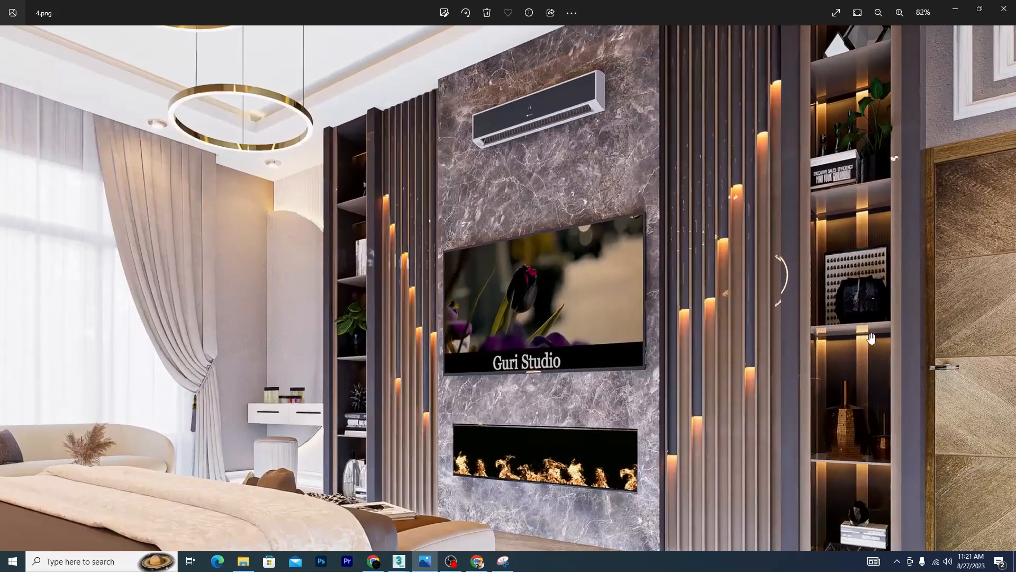
scroll(836, 175, "up", 4)
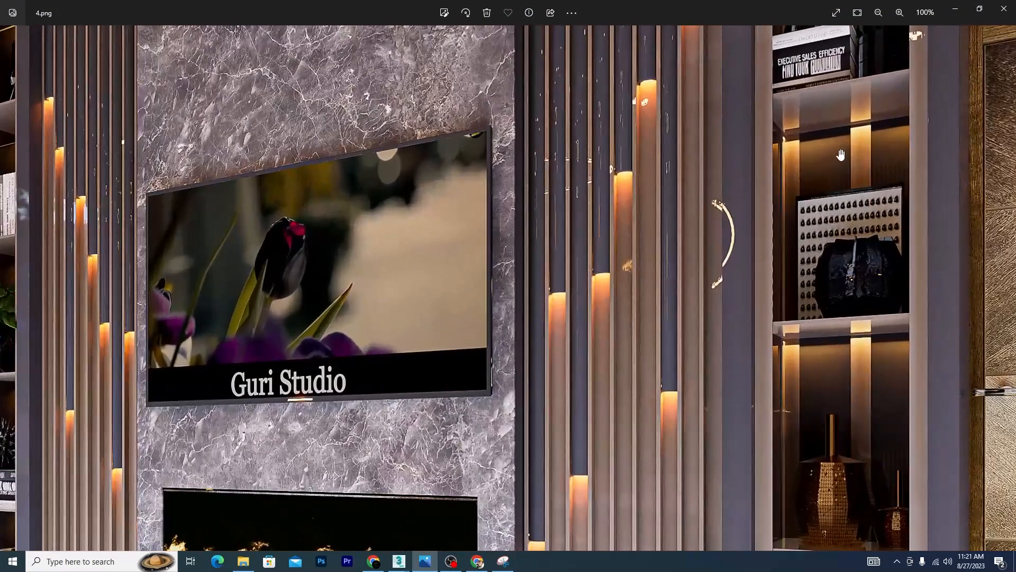
left_click(957, 10)
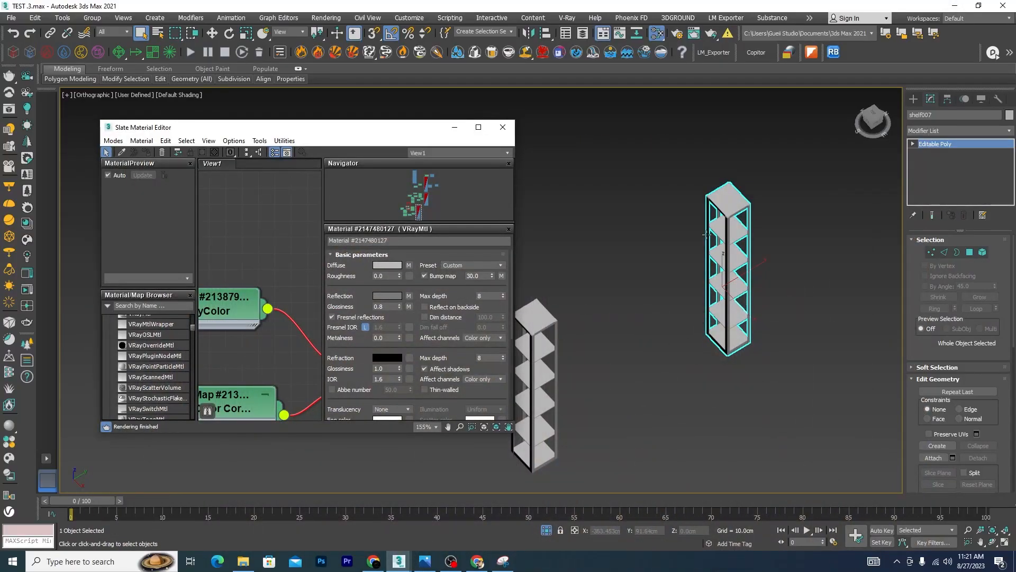
Select both isolated shelf units and switch to the Compact Material Editor
scroll(783, 233, "down", 3)
left_click(779, 170)
left_click_drag(529, 476, 528, 476)
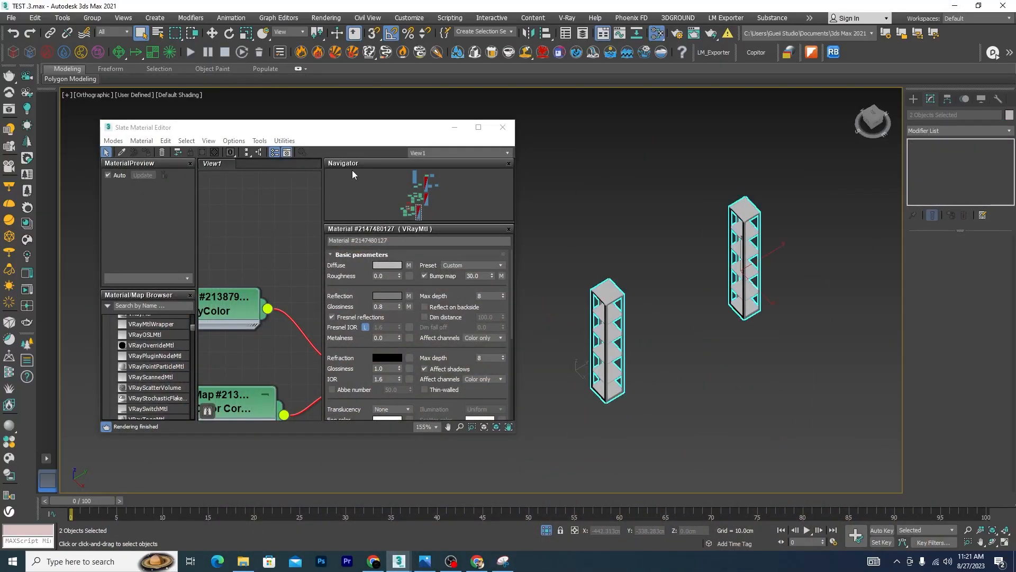
left_click(113, 141)
left_click(141, 157)
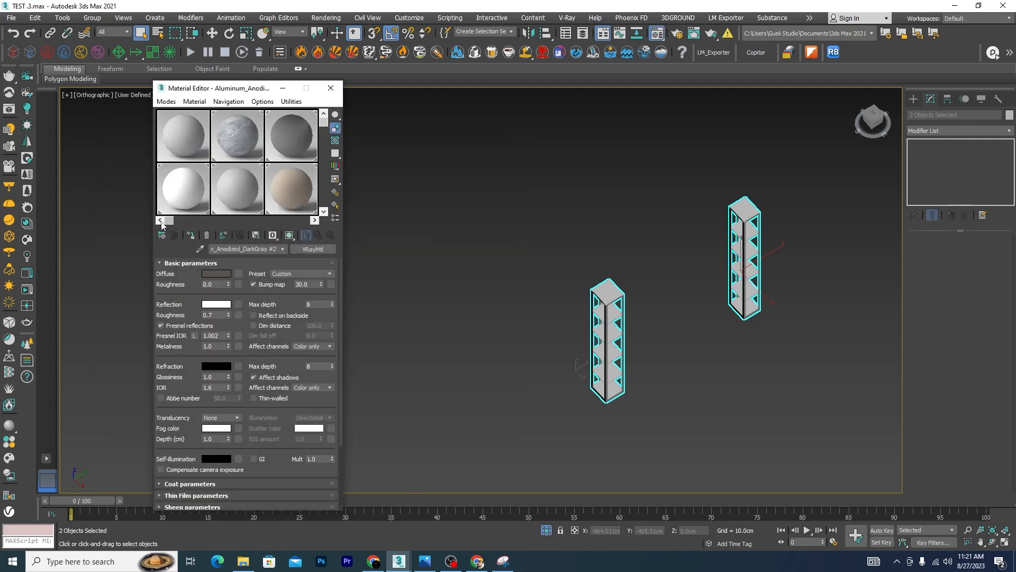
Assign the anodized dark gray aluminum VRayMtl to both shelf units and clear the selection
left_click_drag(168, 220, 308, 220)
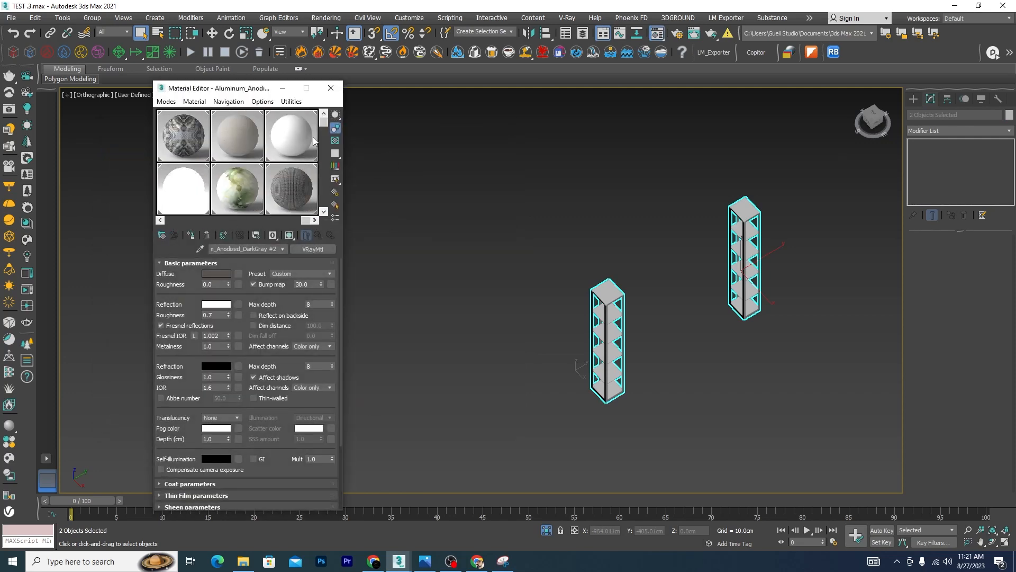
left_click_drag(324, 122, 325, 205)
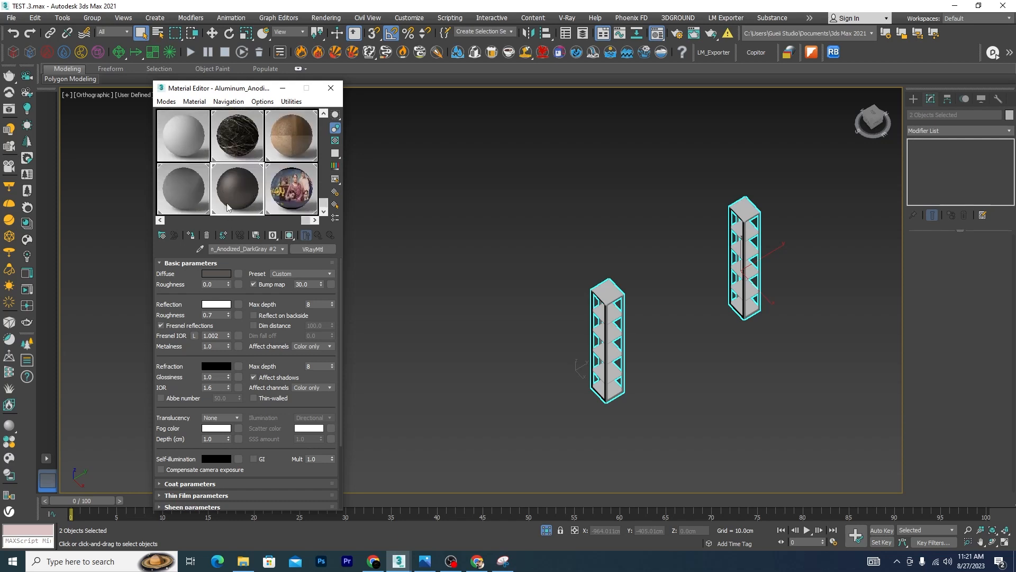
left_click(192, 236)
left_click(676, 232)
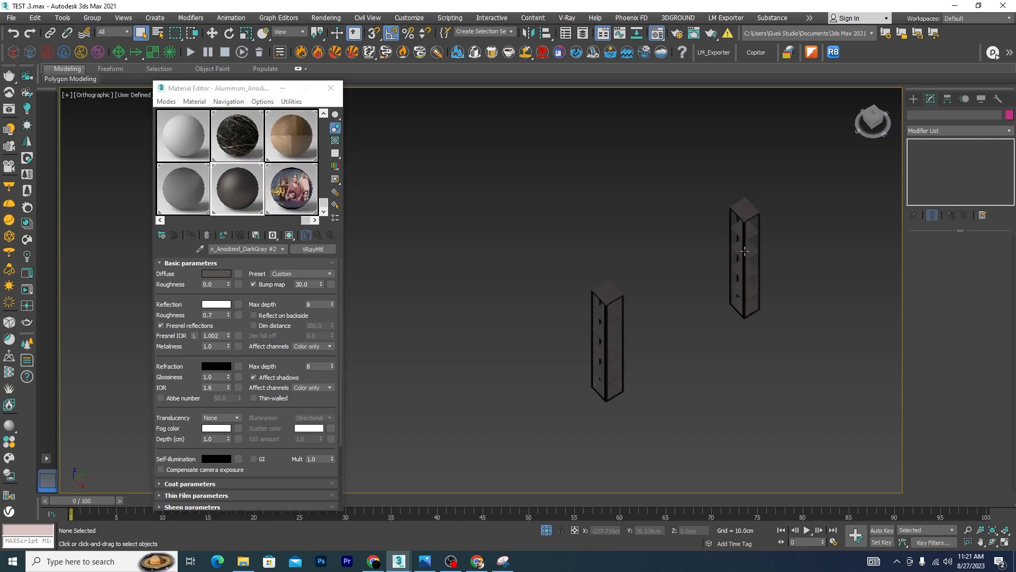
Return to the four-viewport layout and end the isolation of the shelf units
scroll(742, 222, "up", 5)
key("alt+w")
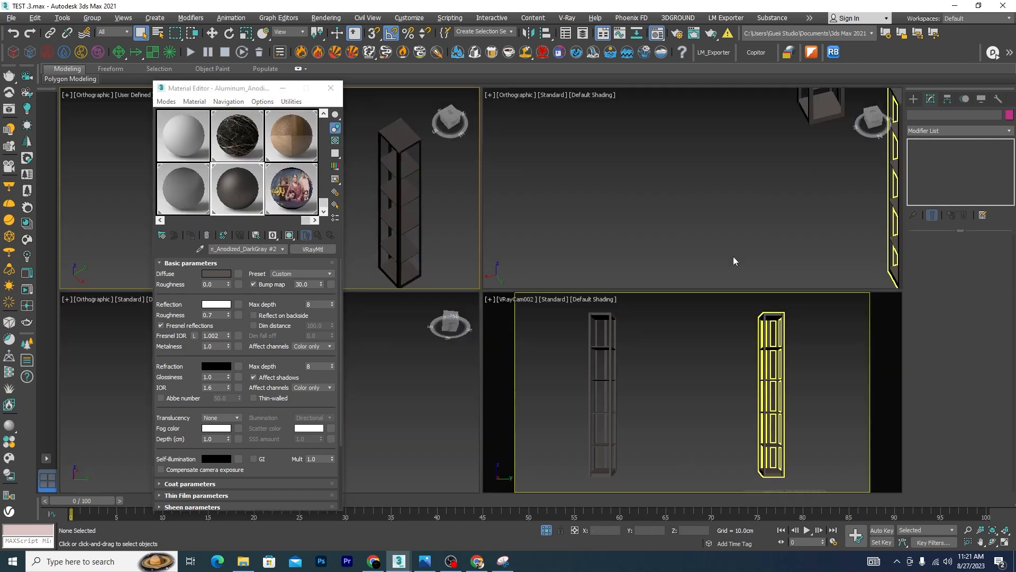
left_click(545, 532)
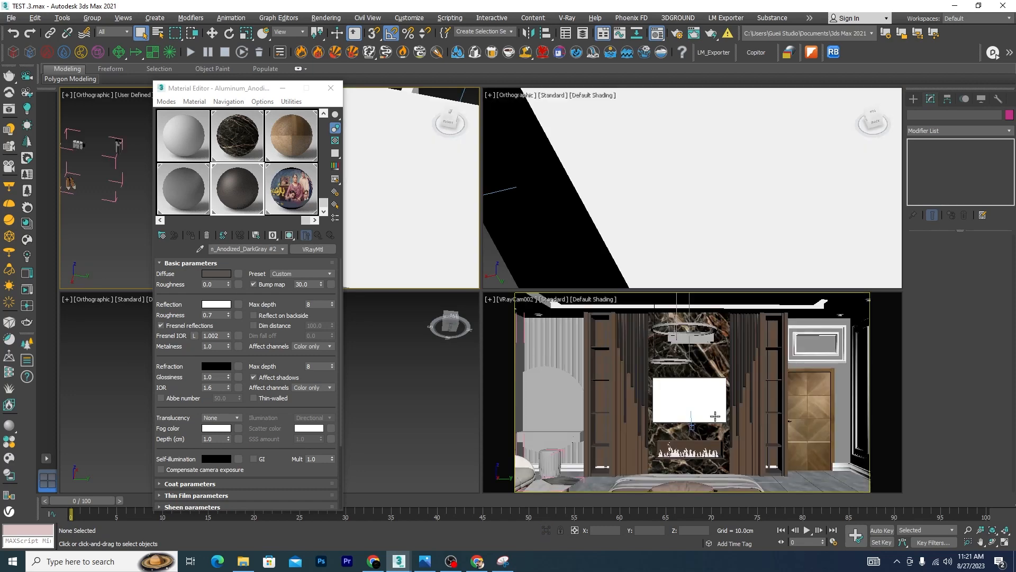
Select the wall frame, the fireplace box and the marble panel in the camera view and isolate them
left_click(770, 353)
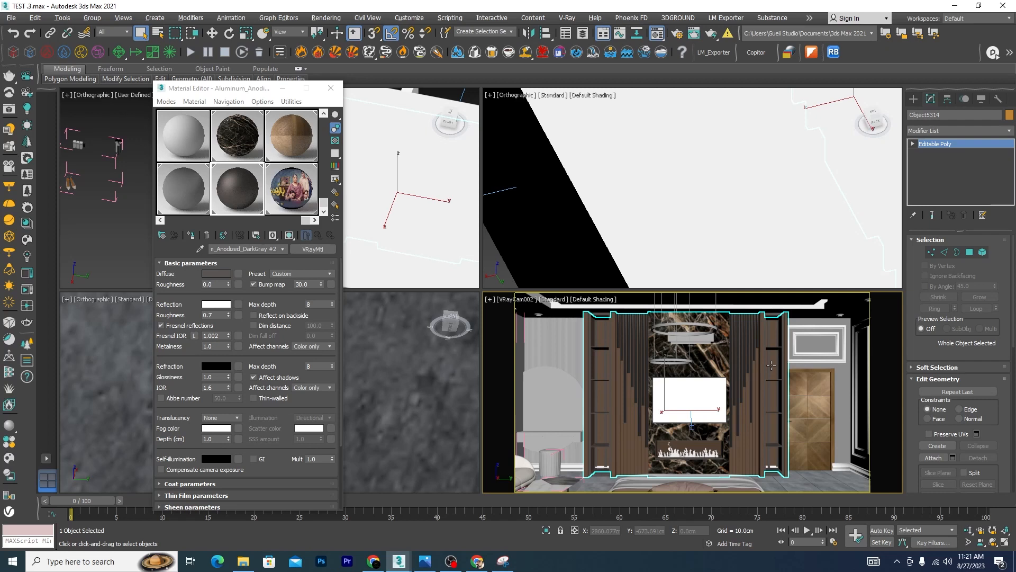
left_click(721, 447)
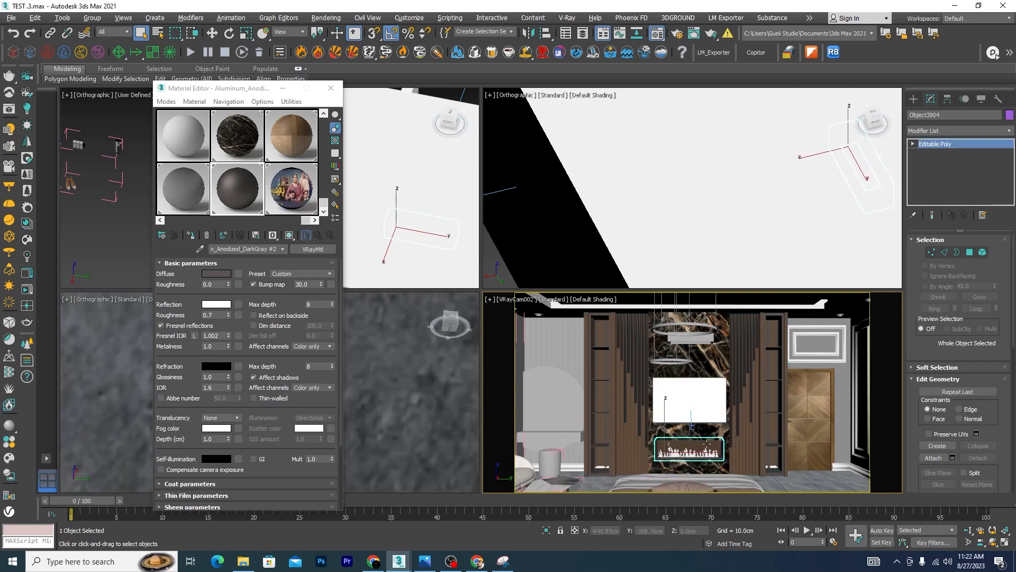
left_click(584, 403, "ctrl")
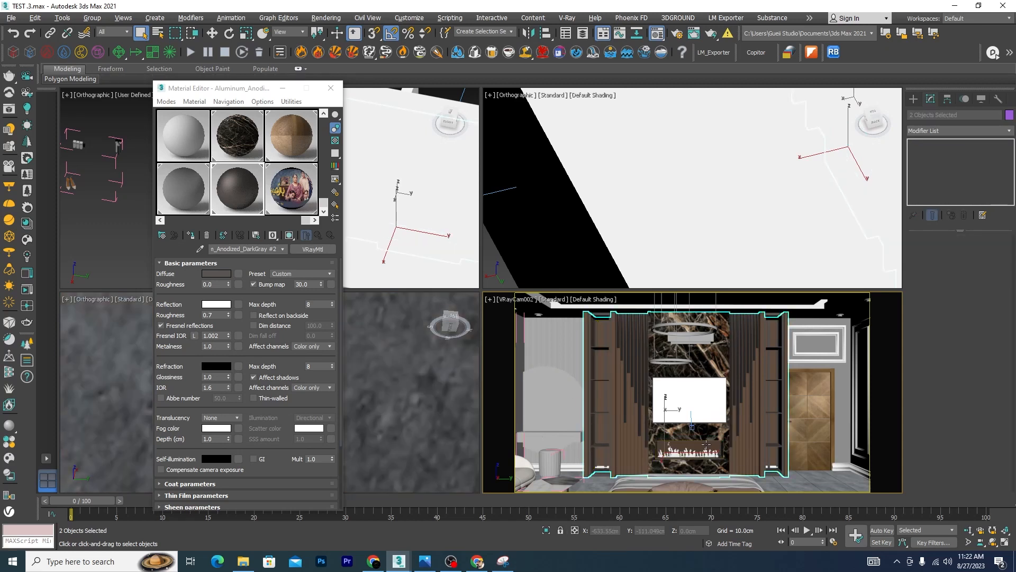
left_click(719, 450, "ctrl")
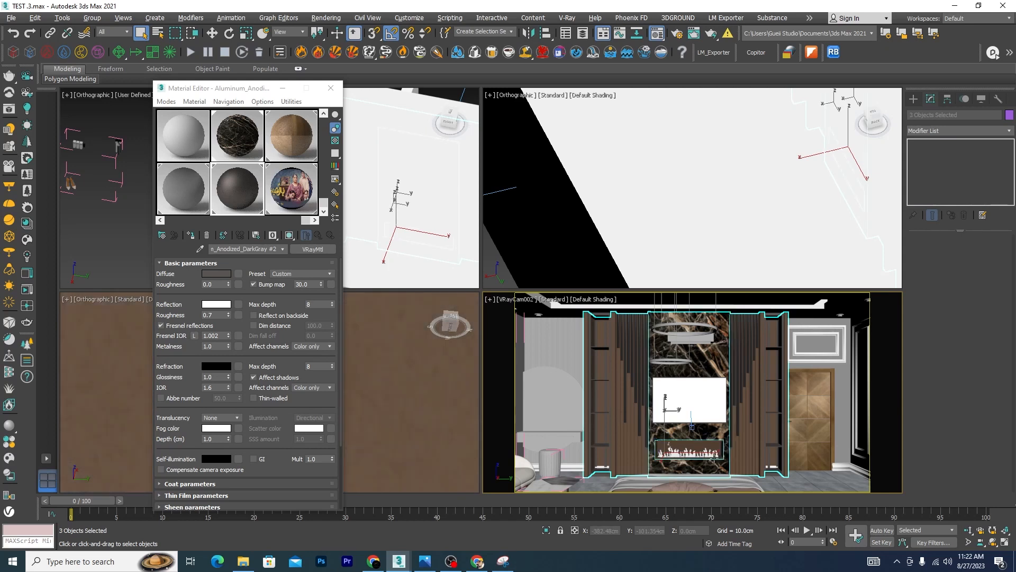
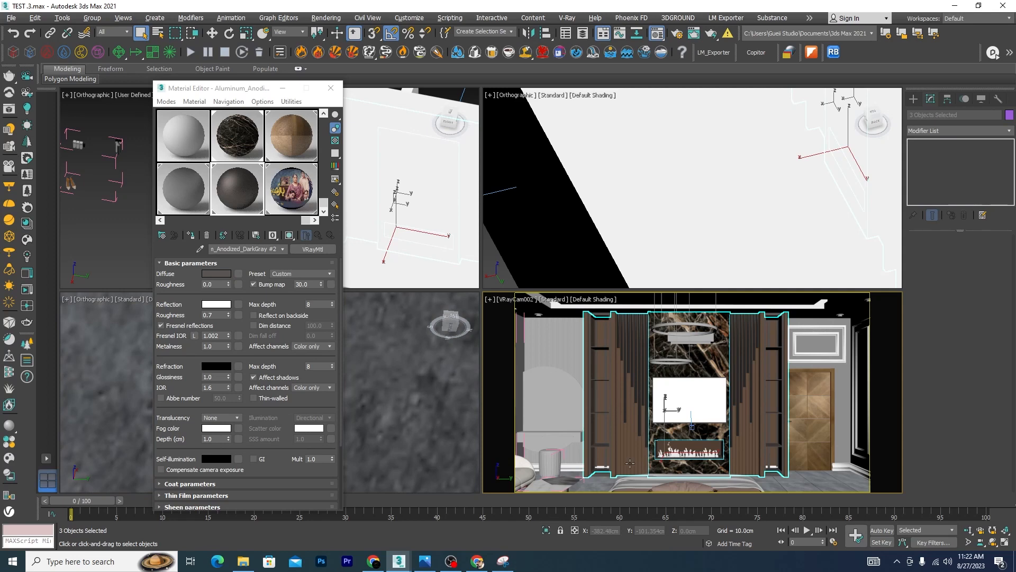
key("F3")
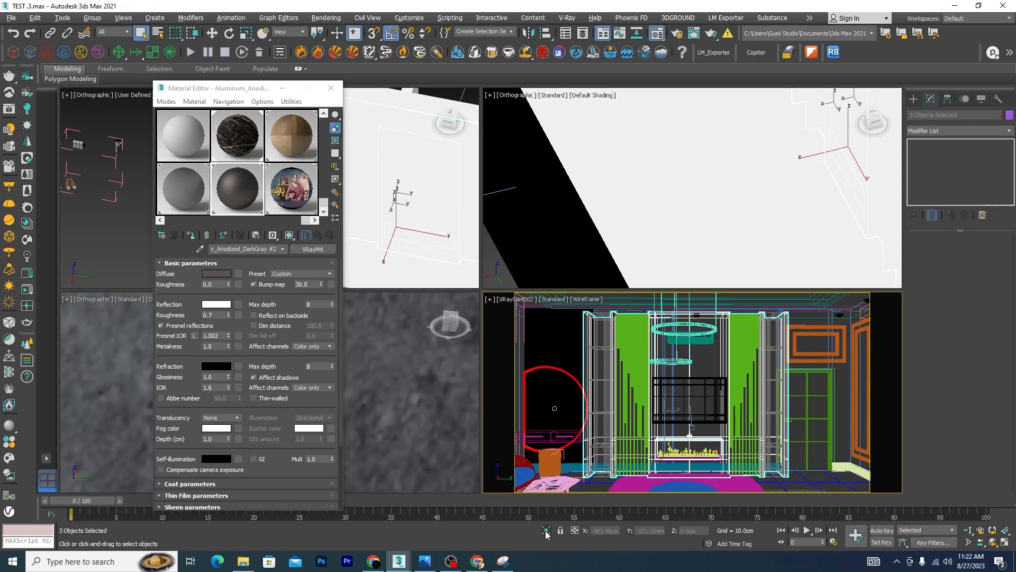
key("F3")
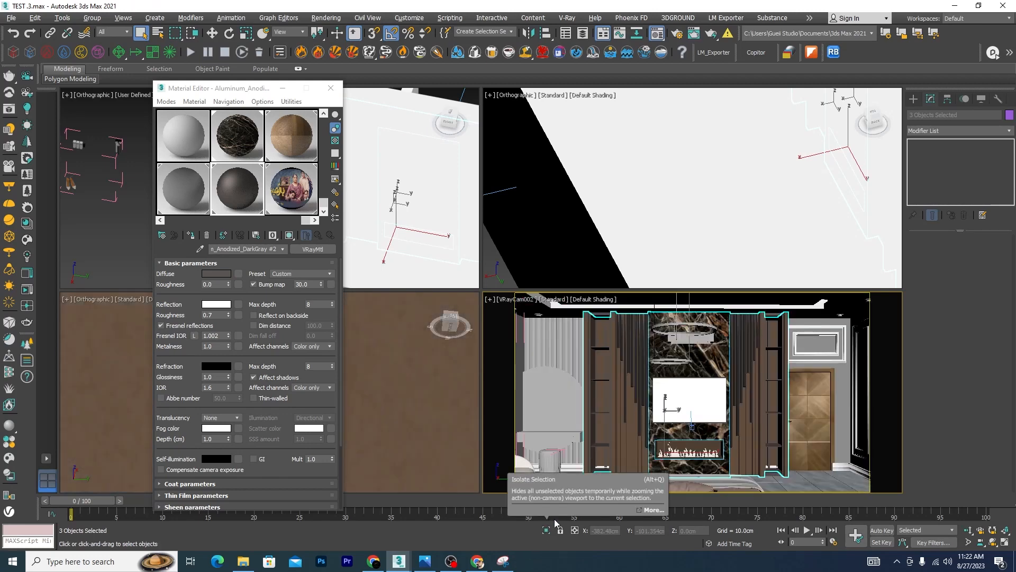
left_click(551, 530)
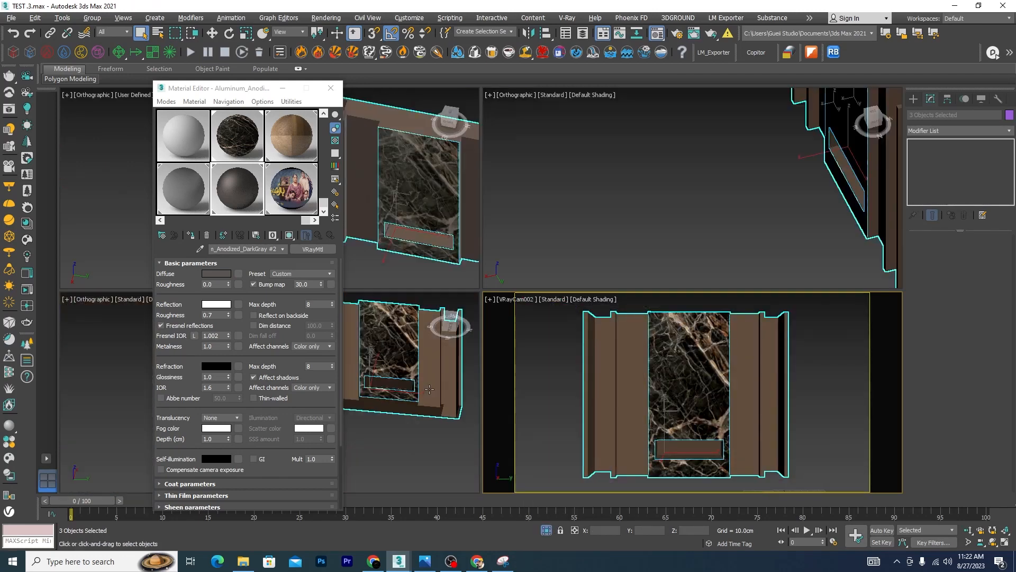
Maximize the orthographic viewport, select only the fireplace box and isolate it
key("alt+w")
middle_click_drag(645, 368, 758, 350, "alt")
left_click(758, 350)
scroll(752, 282, "up", 5)
left_click(792, 253)
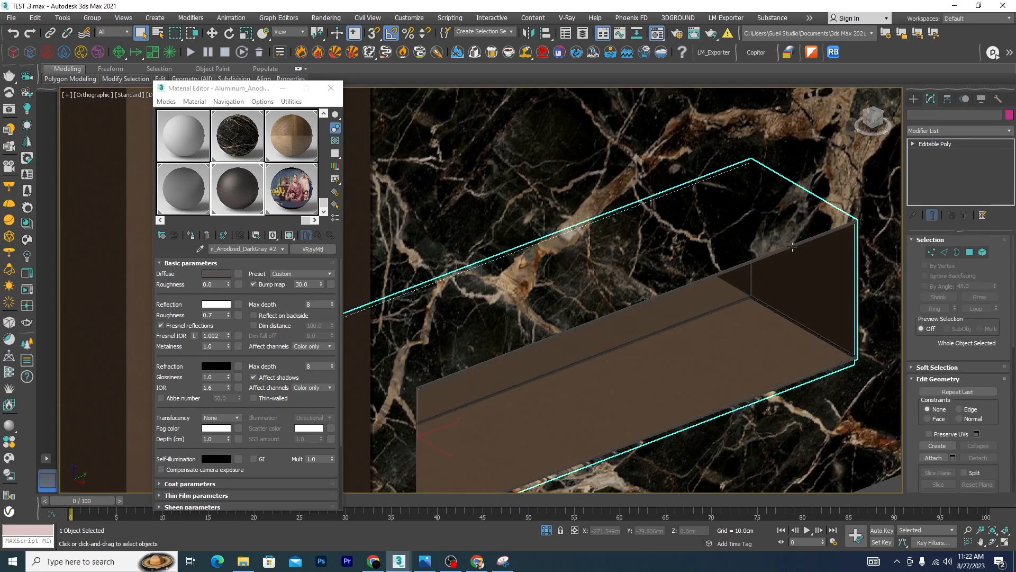
scroll(714, 331, "down", 10)
middle_click_drag(617, 319, 678, 306, "alt")
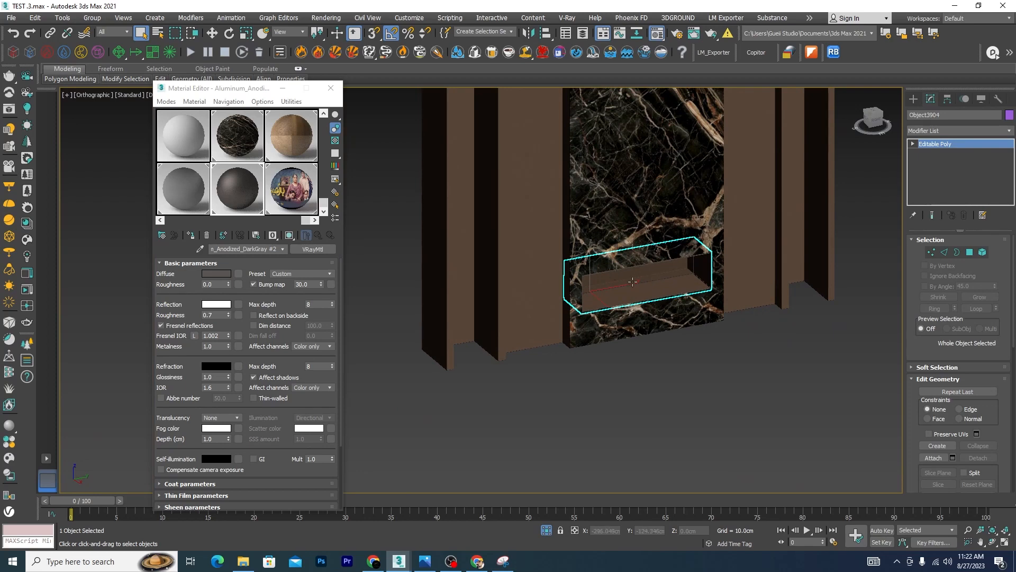
left_click(547, 533)
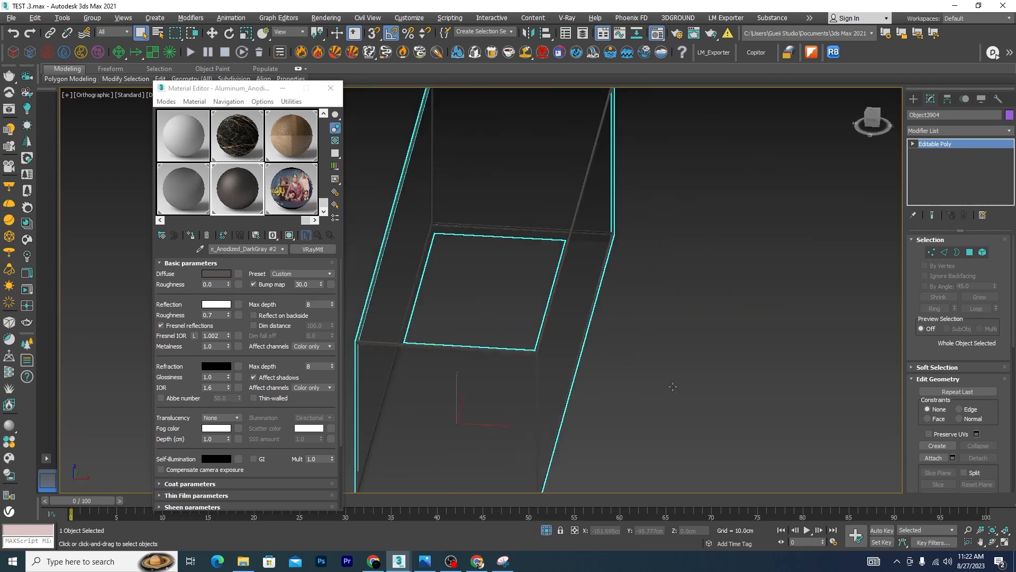
Select the fireplace box's large back polygon and give it the anodized dark gray aluminum material
middle_click_drag(780, 381, 796, 390, "alt")
left_click(970, 252)
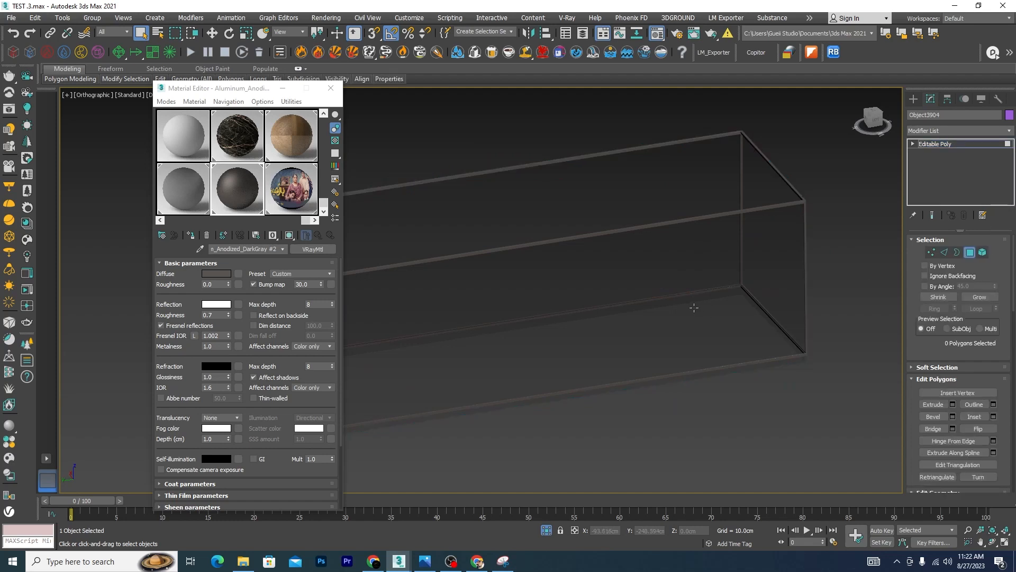
left_click(688, 307)
middle_click_drag(688, 307, 647, 333, "alt")
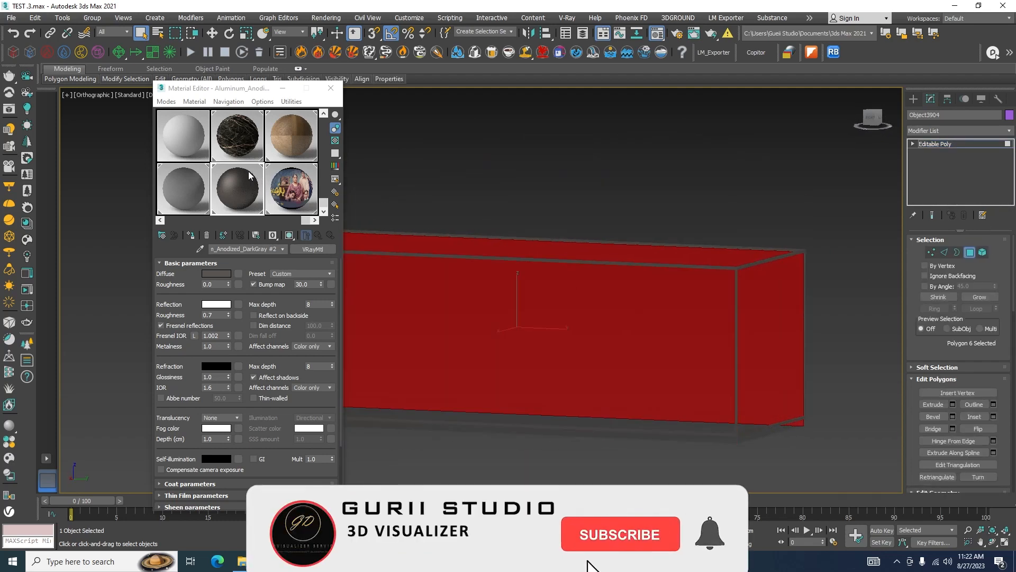
middle_click_drag(655, 187, 697, 207, "alt")
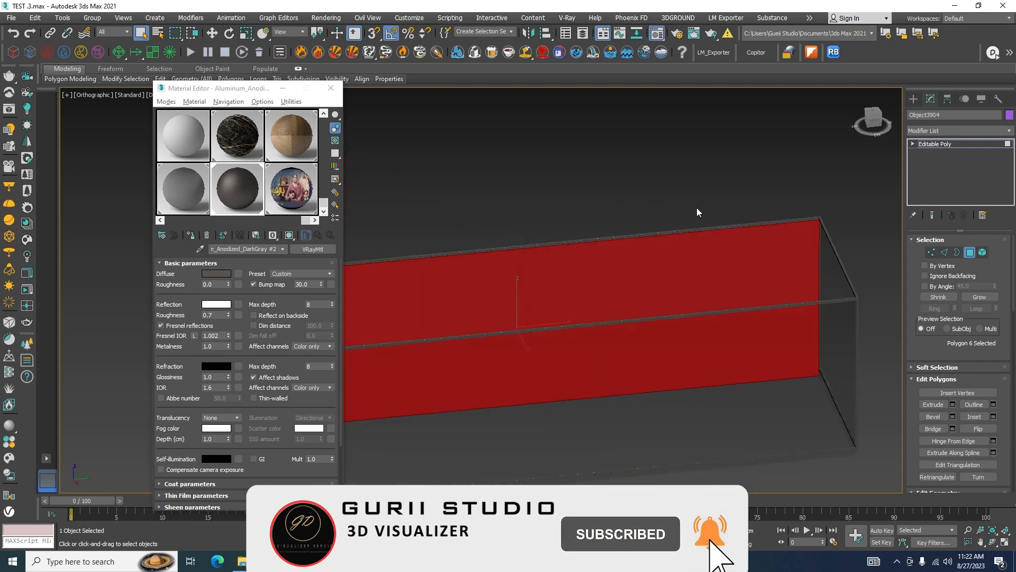
Leave polygon editing, deselect the fireplace box, restore the four-viewport layout and end the isolation
left_click(970, 252)
left_click(656, 180)
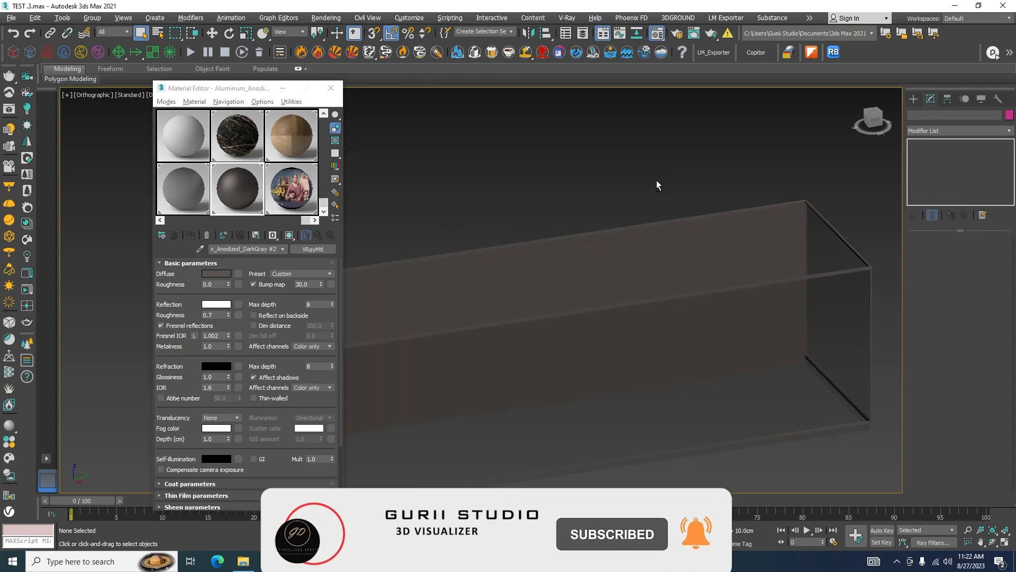
key("alt+w")
left_click(547, 529)
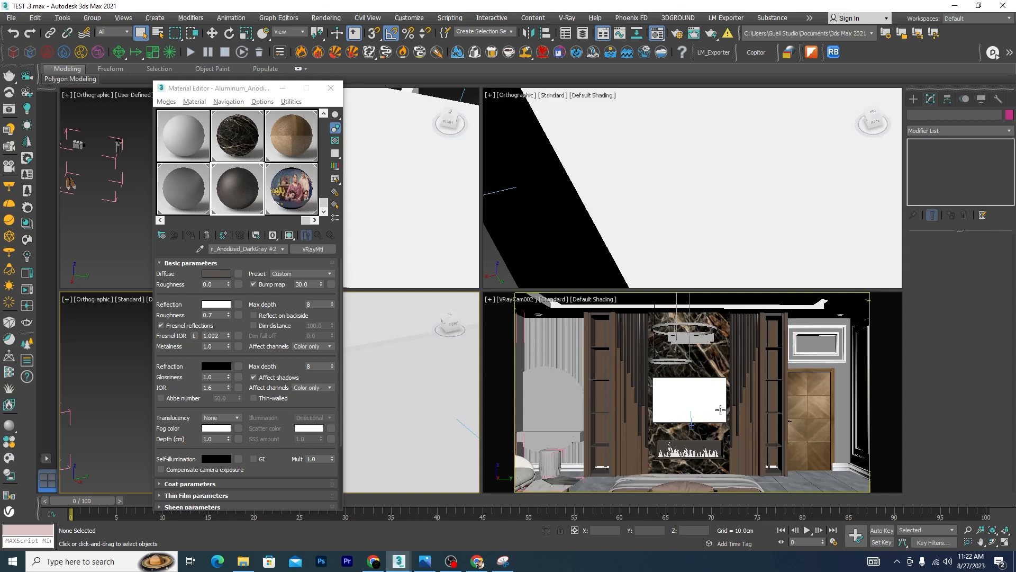
Isolate the fluted wall panel behind the round mirror, give it the GRAY TEXTURS material, and bring back the full scene
left_click(567, 337)
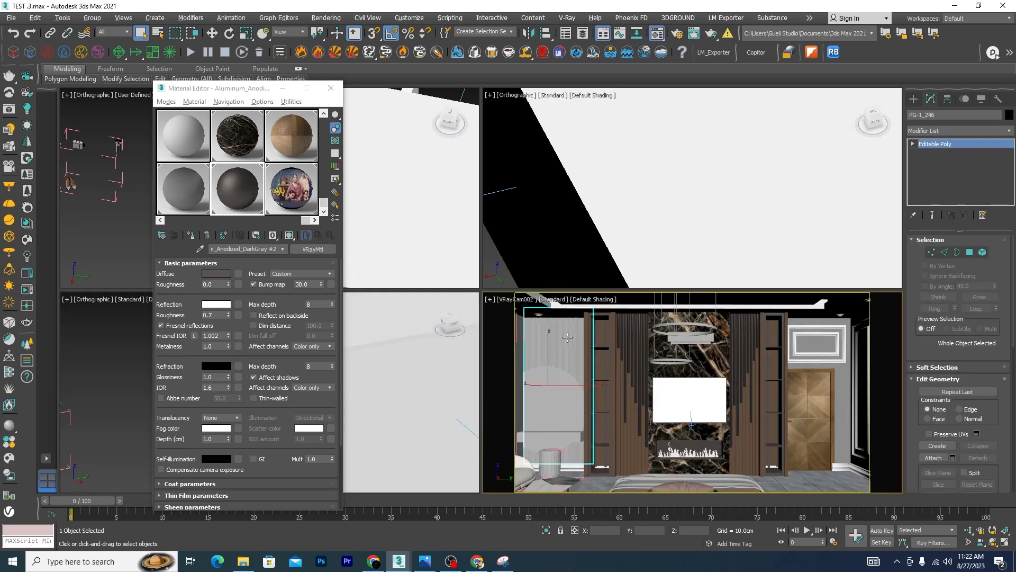
left_click_drag(309, 221, 144, 225)
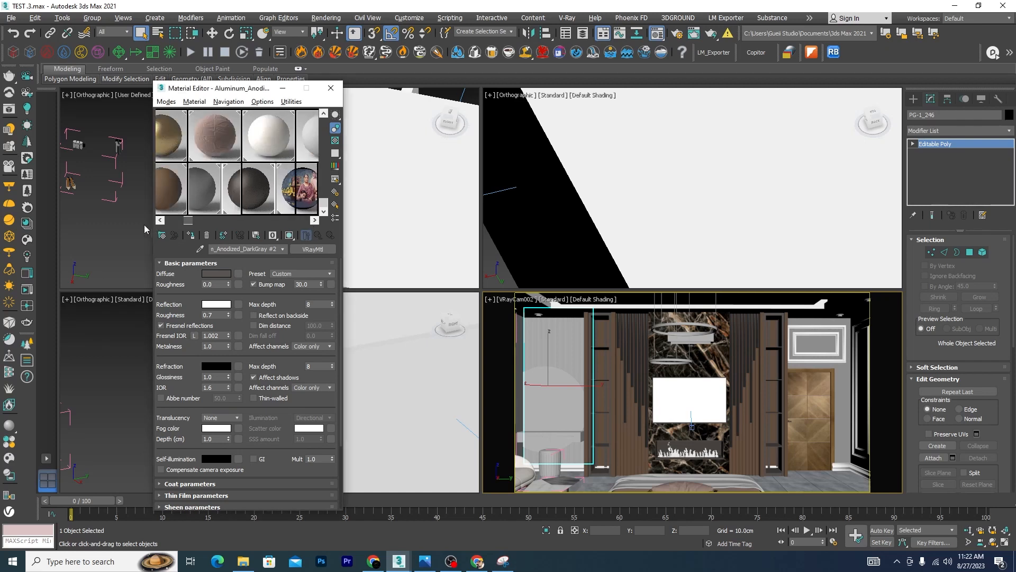
left_click_drag(325, 203, 324, 114)
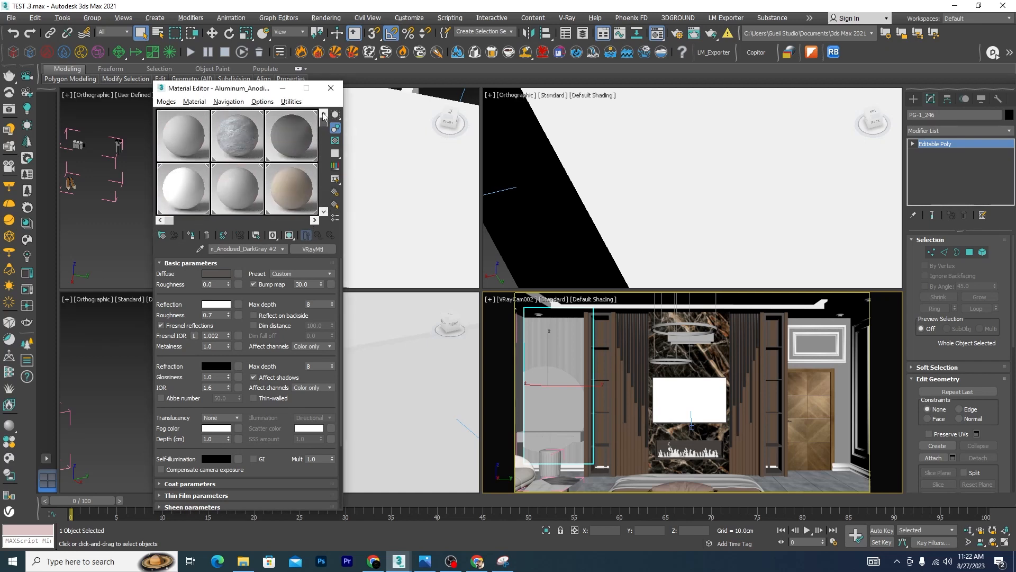
left_click(228, 178)
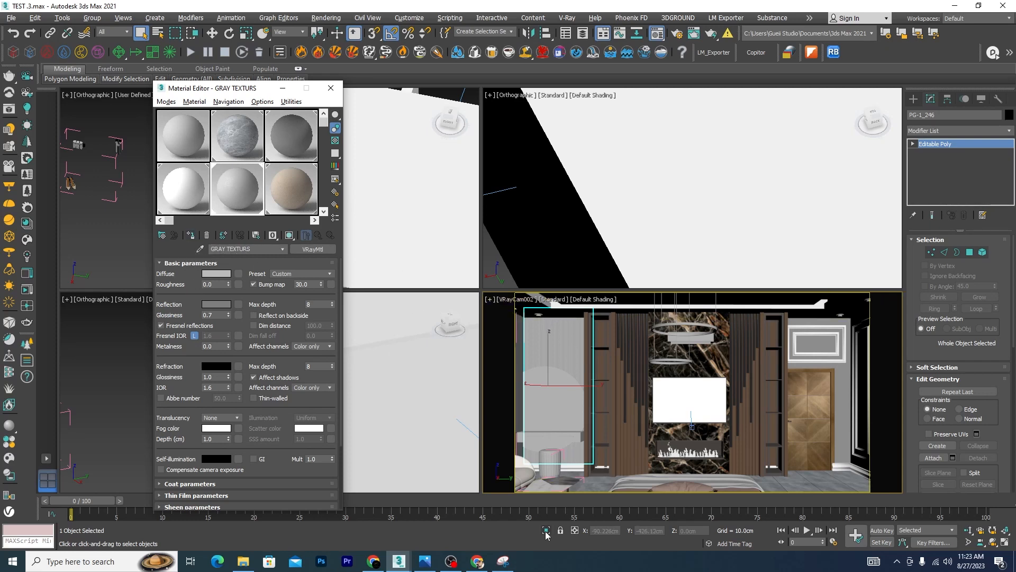
key("alt+q")
left_click(423, 406)
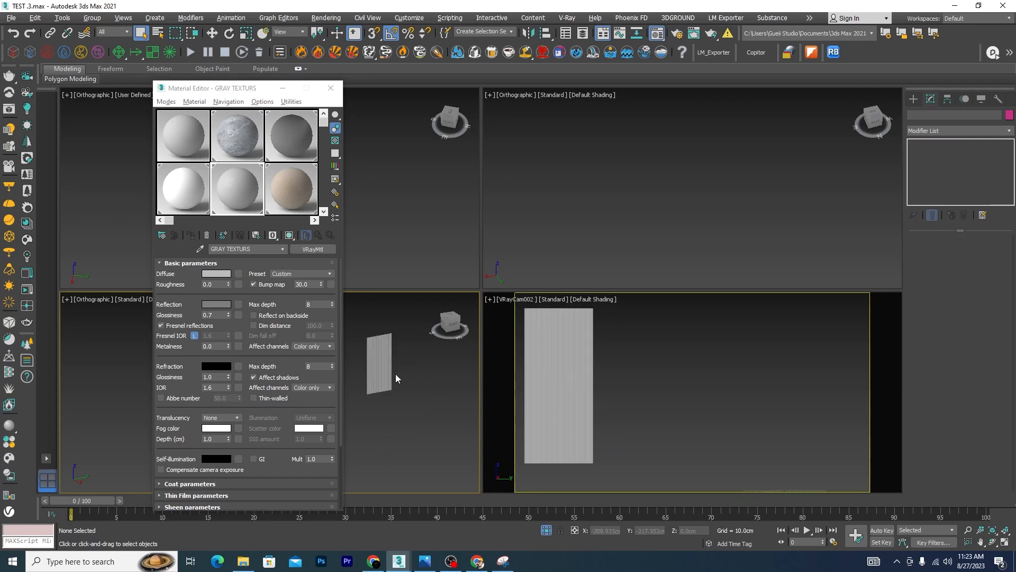
scroll(386, 358, "up", 5)
left_click(386, 358)
left_click(194, 239)
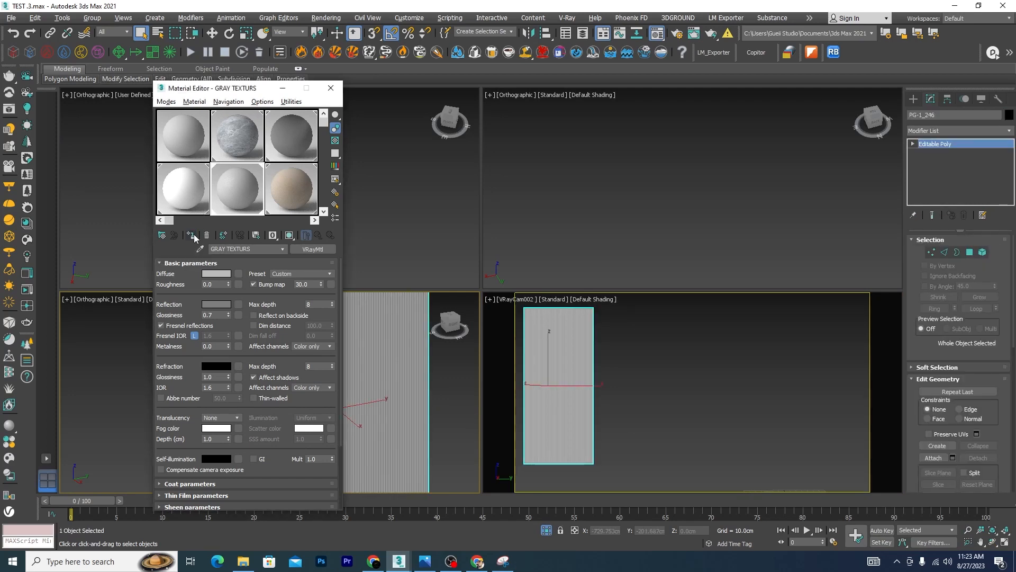
left_click(546, 529)
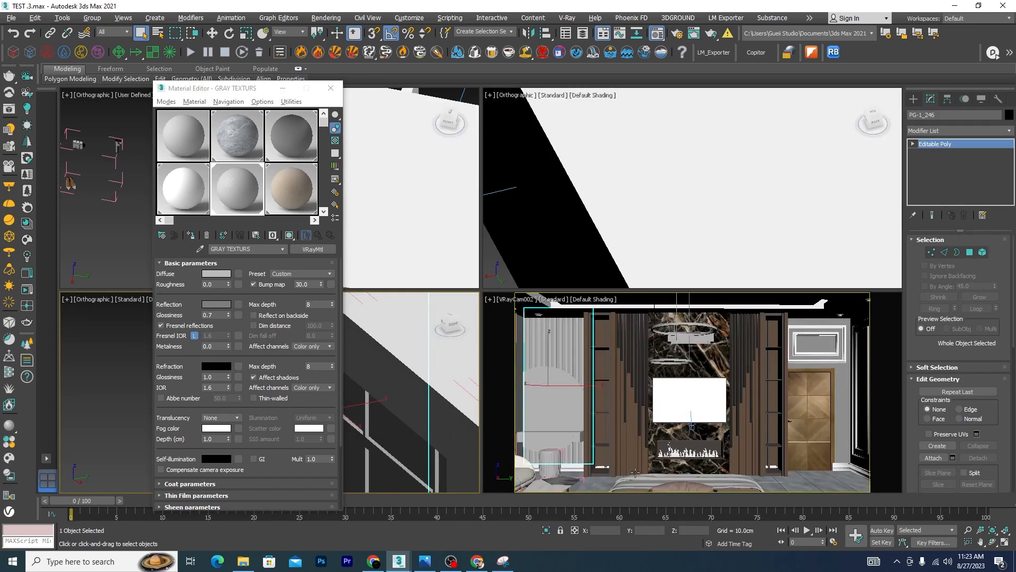
Select the round mirror and add a new VRayMtl node in the maximized Slate Material Editor
left_click(548, 409)
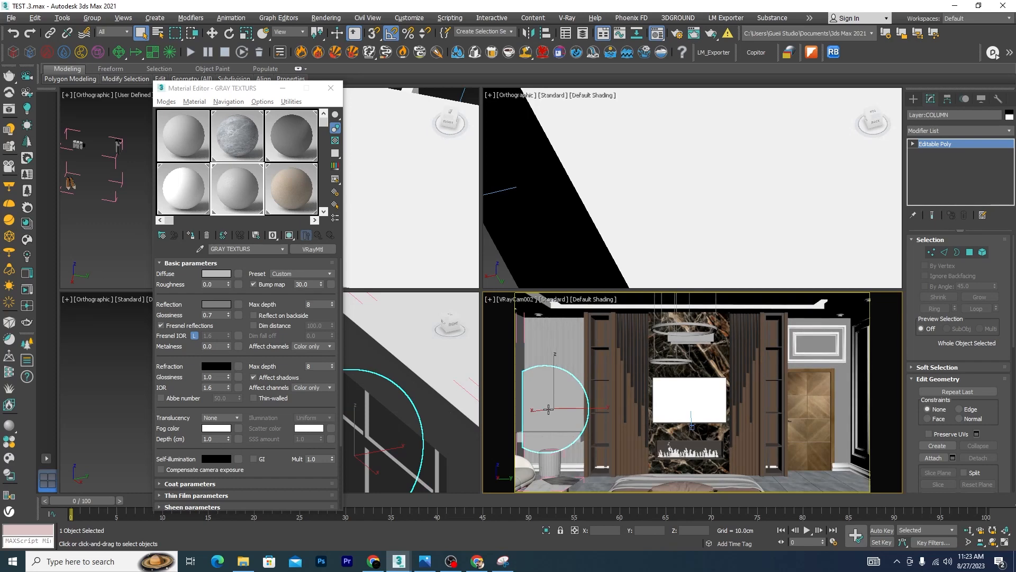
left_click(166, 101)
left_click(191, 129)
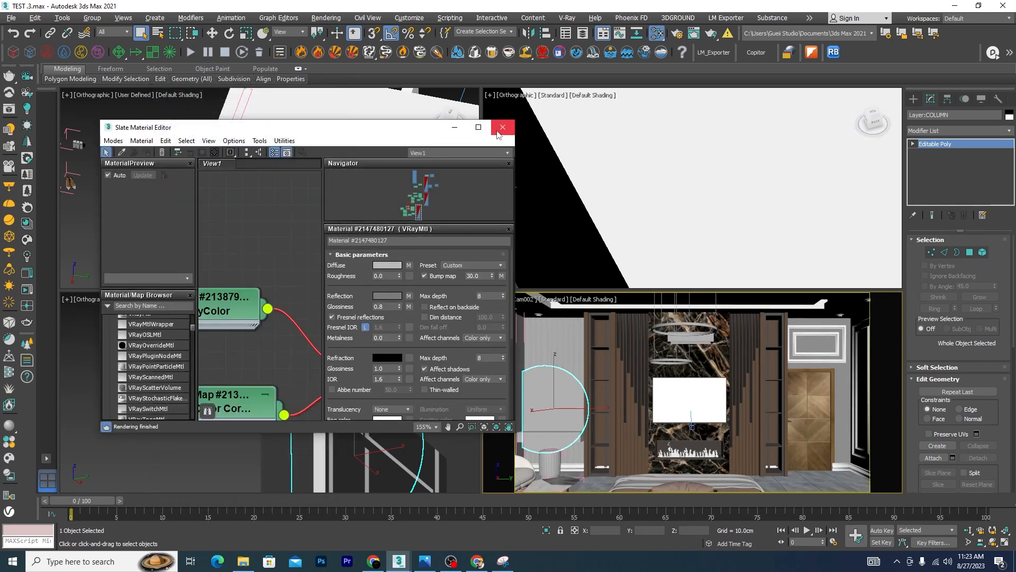
left_click(478, 127)
scroll(592, 176, "down", 5)
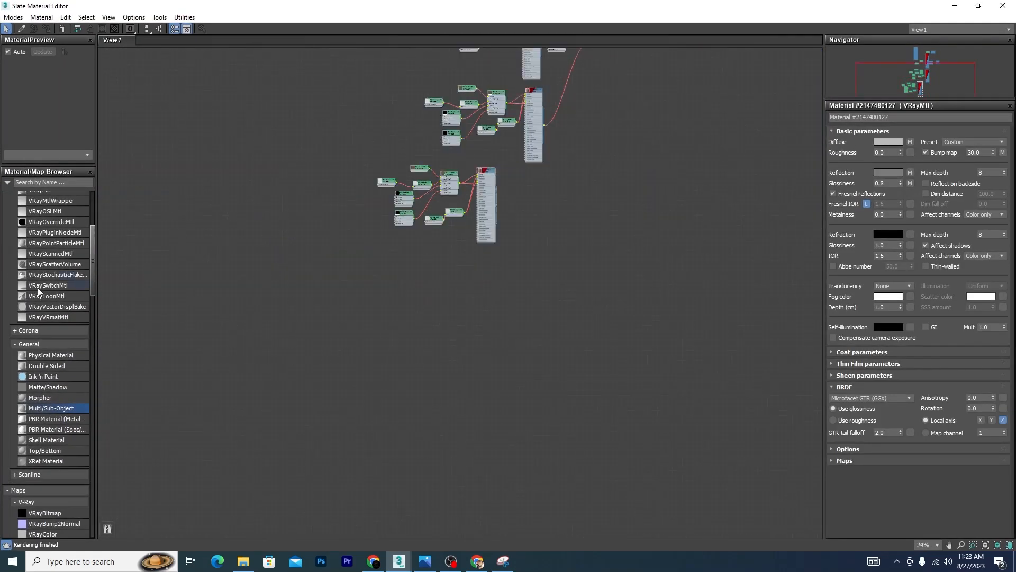
left_click_drag(91, 243, 91, 202)
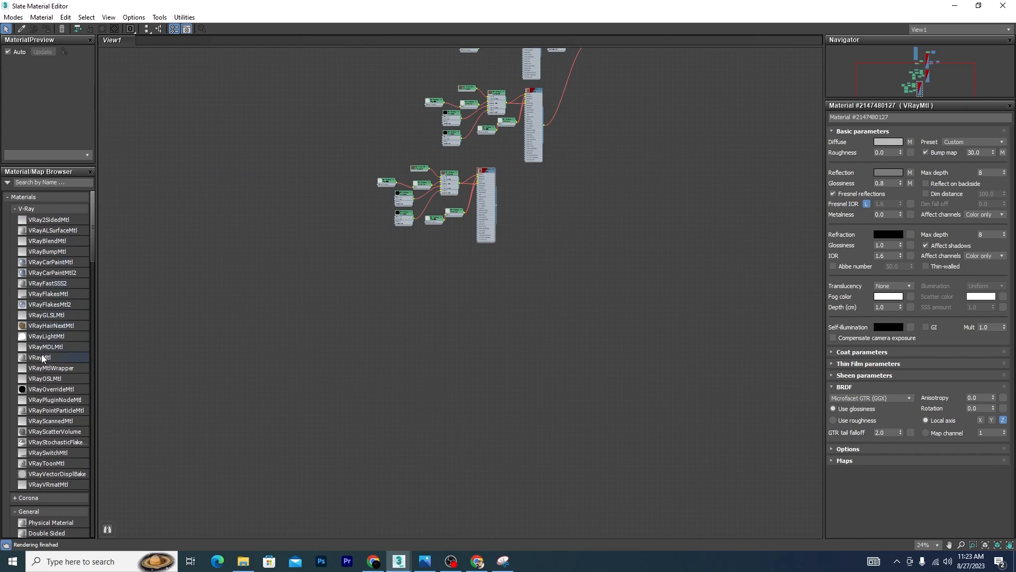
left_click_drag(43, 358, 608, 169)
scroll(608, 170, "up", 10)
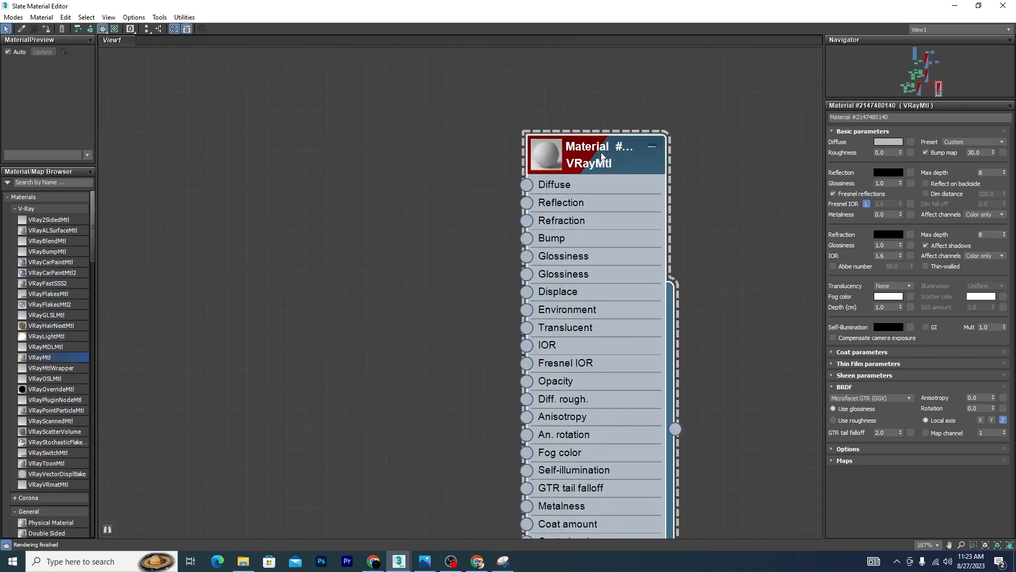
Rename the new VRayMtl material as Mior
right_click(601, 151)
left_click(625, 153)
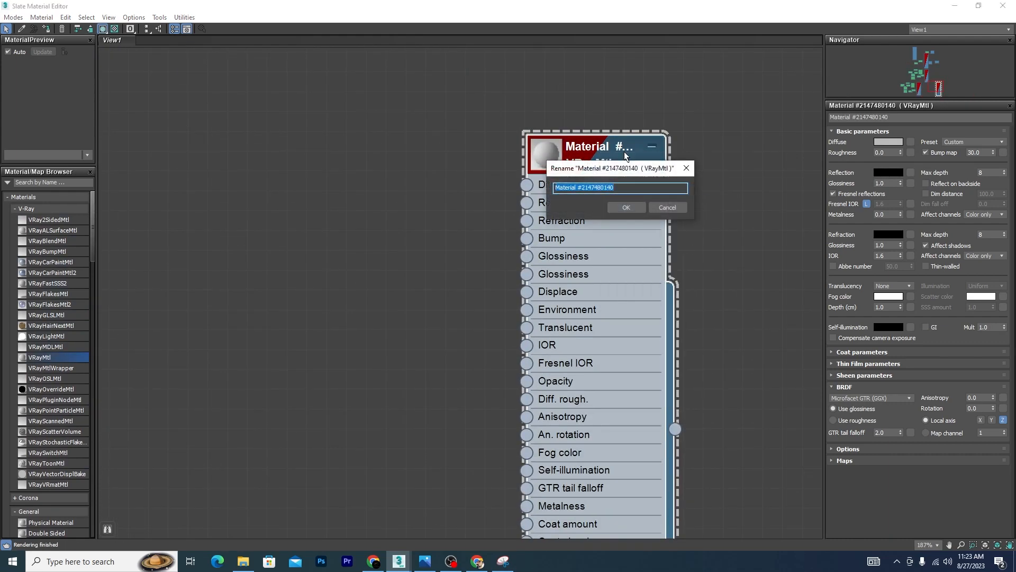
type("Mior")
left_click(627, 207)
Set the Mior material's diffuse color to near black with red, green and blue at 3
left_click(888, 142)
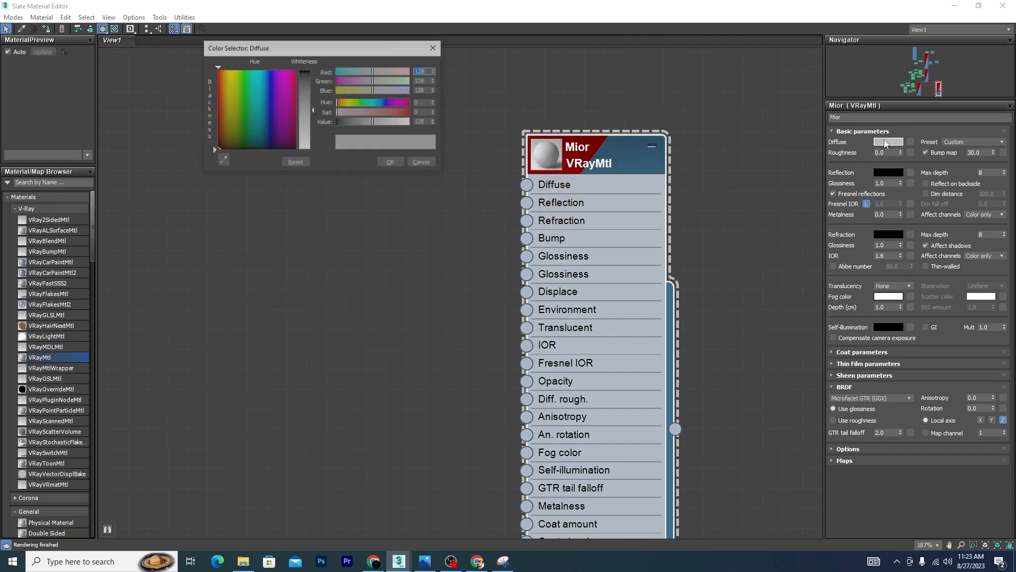
left_click(435, 48)
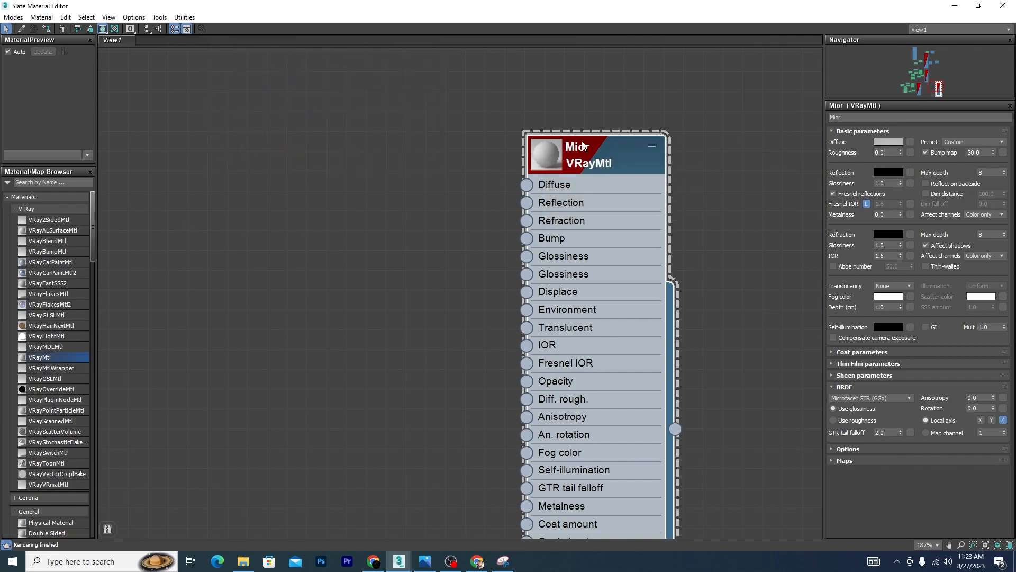
left_click(889, 143)
type("7")
key("Return")
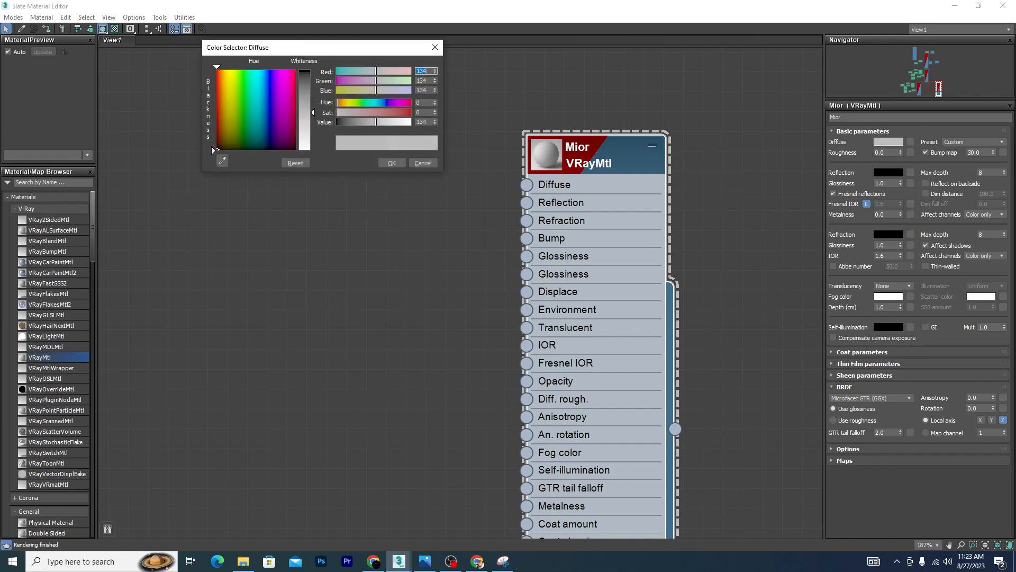
type("2")
key("Return")
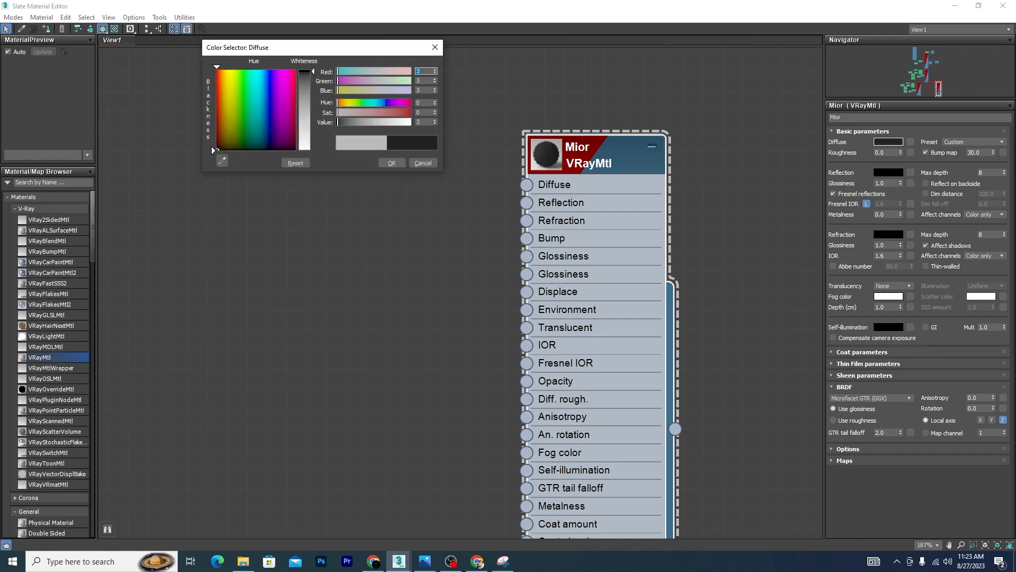
left_click(403, 165)
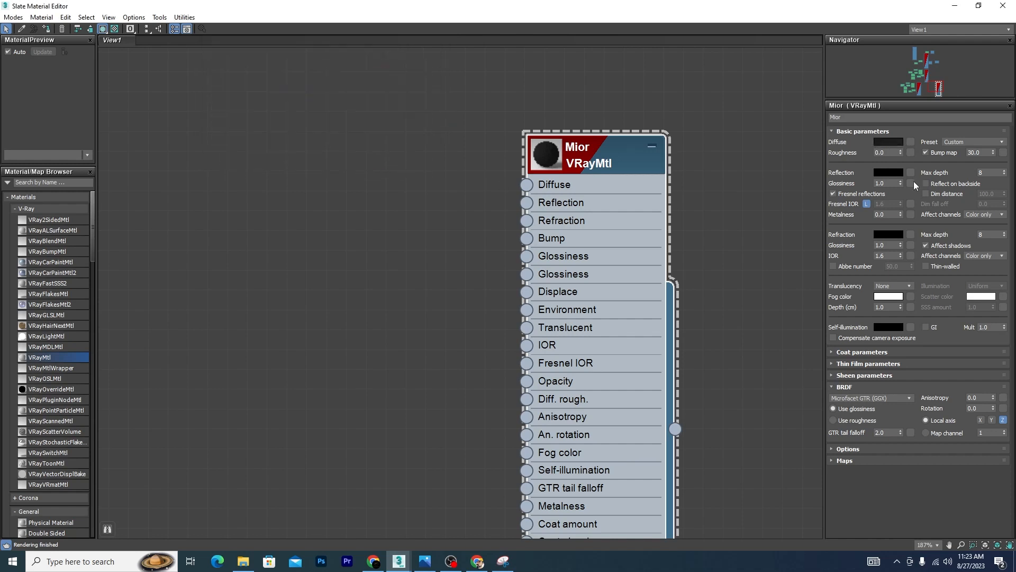
Set the Mior material's reflection color to near white at 248 and turn off Fresnel reflections
left_click(889, 174)
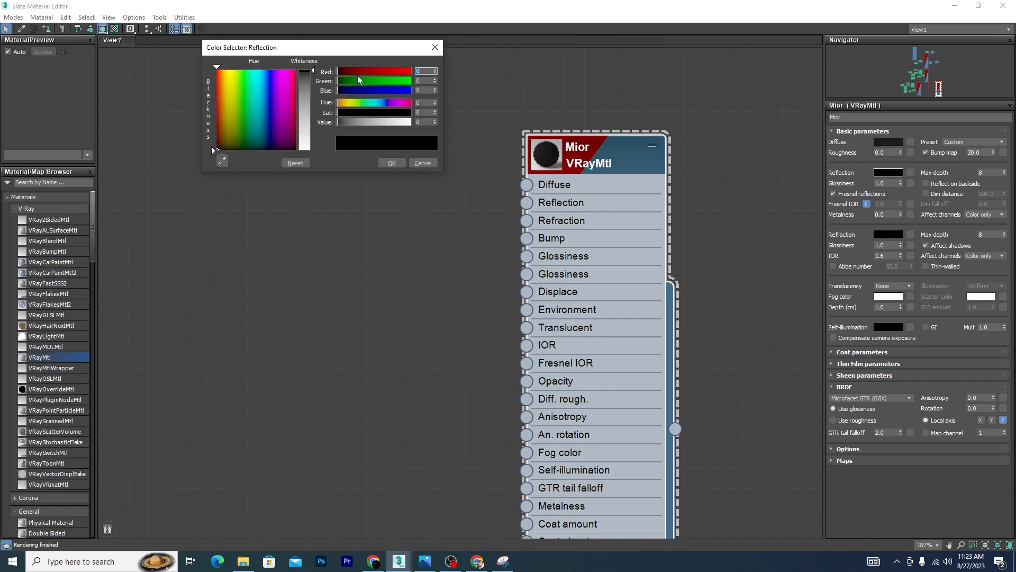
left_click(212, 146)
left_click(211, 146)
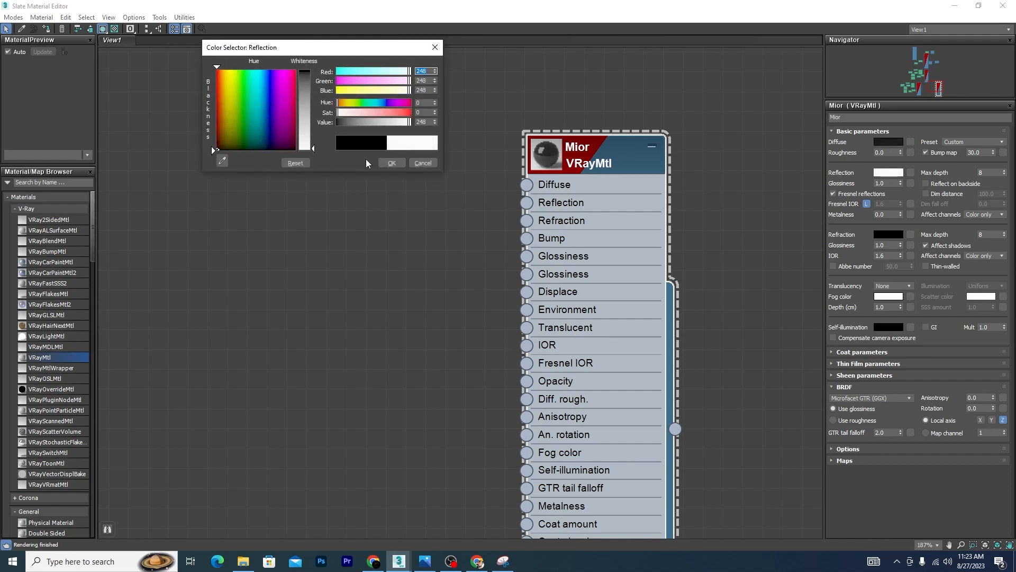
left_click(390, 164)
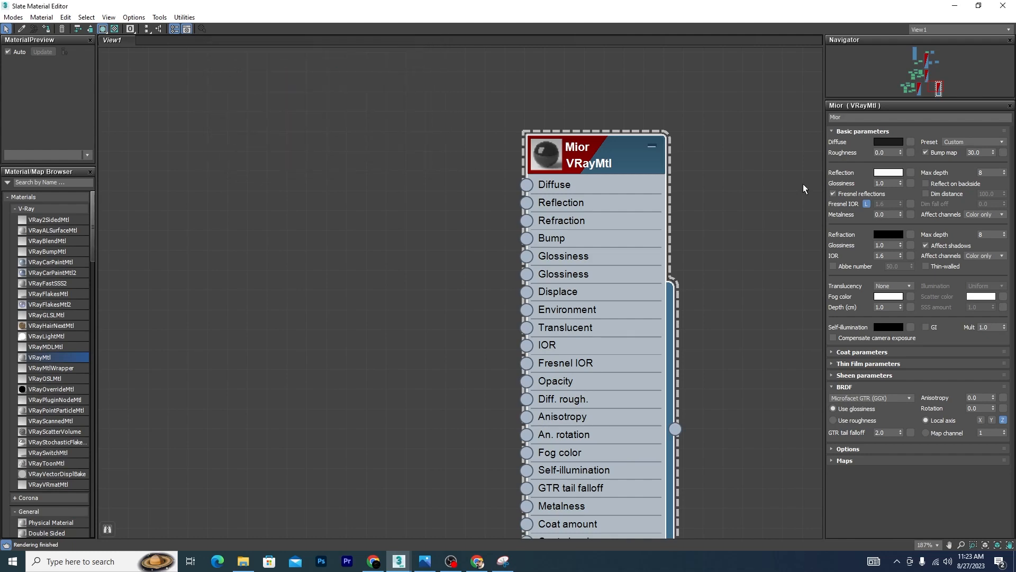
left_click(831, 193)
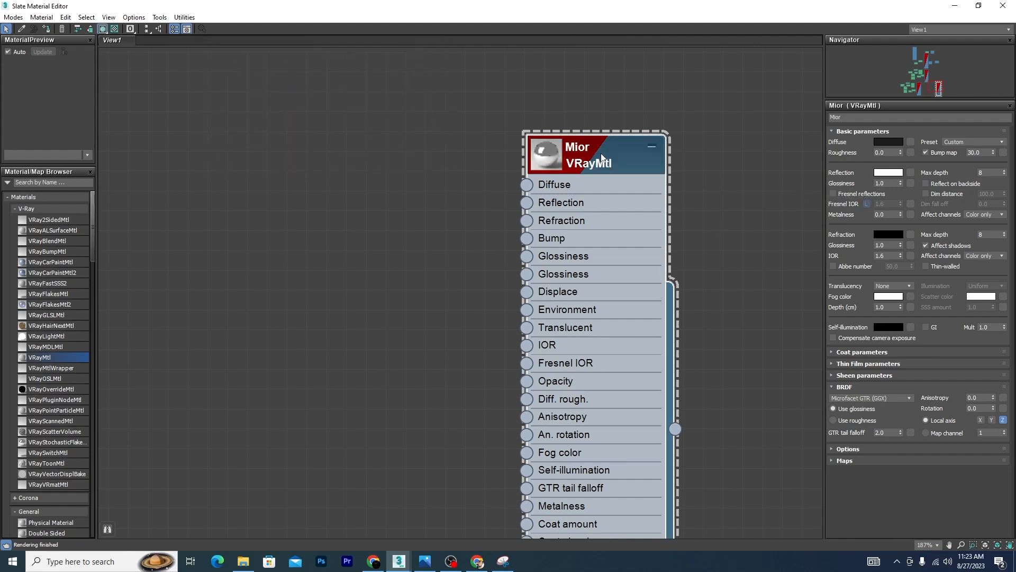
Assign the Mior material to the selected round mirror and close the material editor
left_click_drag(651, 9, 203, 117)
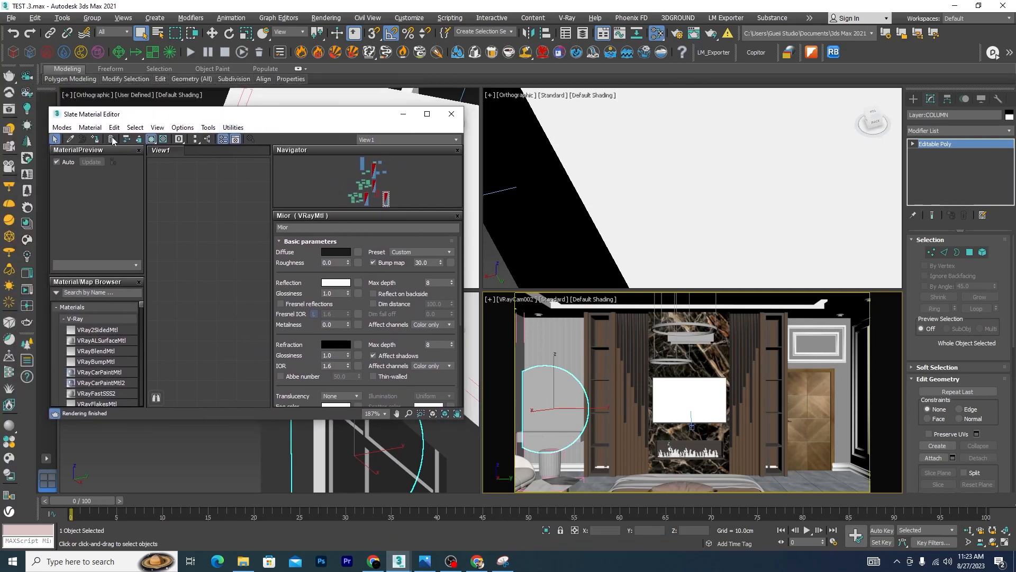
left_click(95, 139)
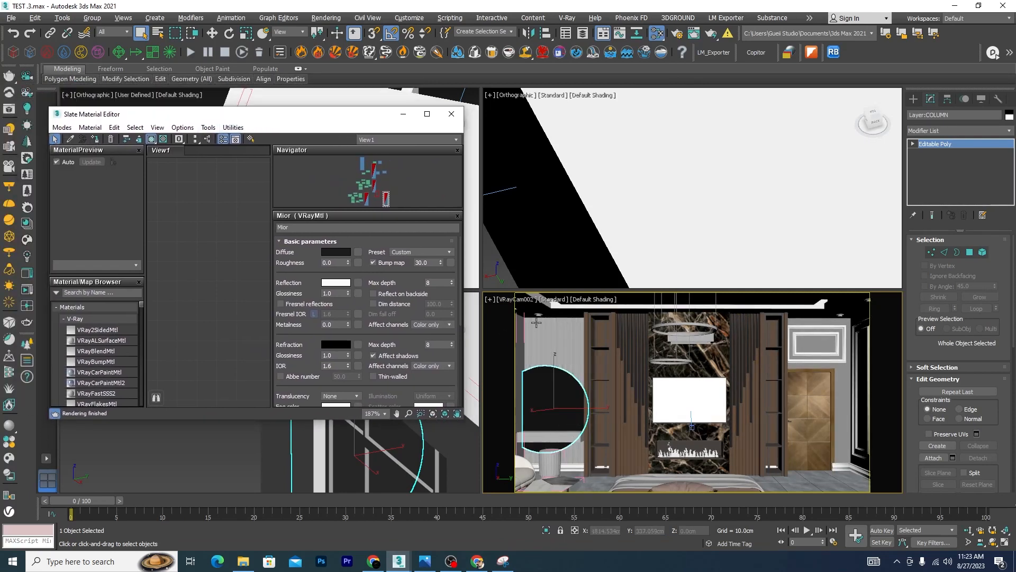
left_click(447, 118)
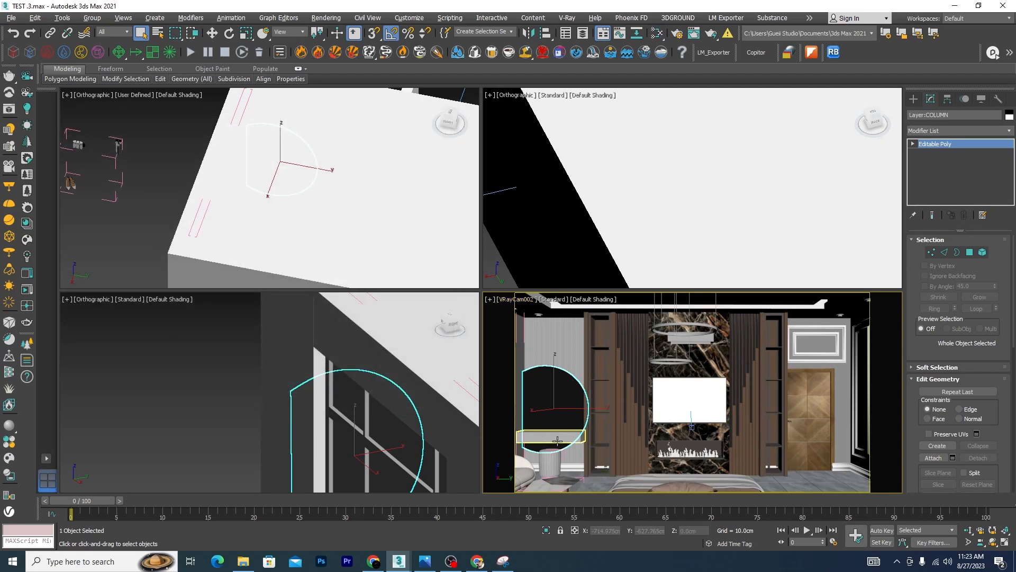
Isolate the floating console box below the round mirror and frame its drawer front in the maximized orthographic viewport
left_click(557, 438)
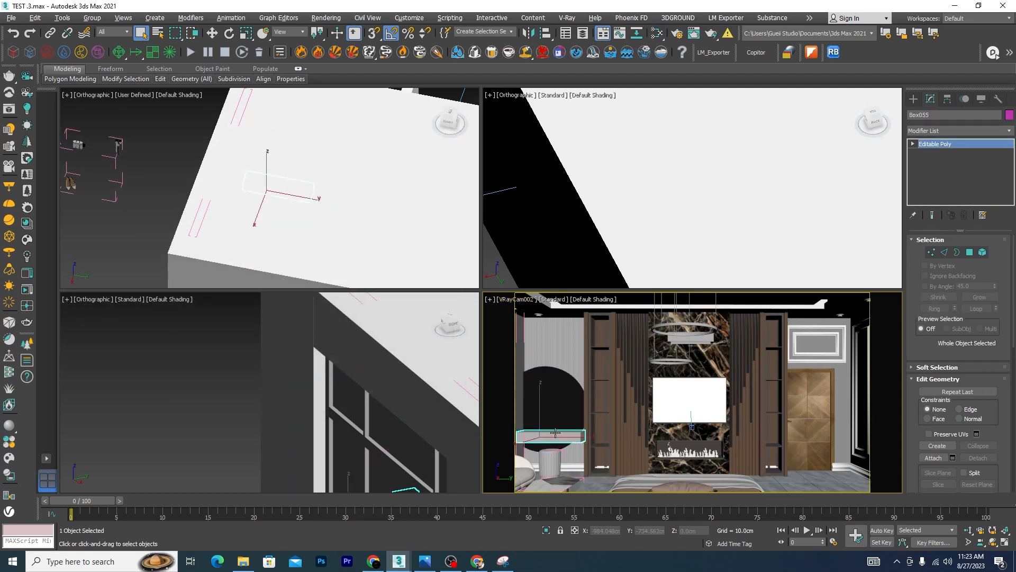
left_click(546, 530)
key("alt+w")
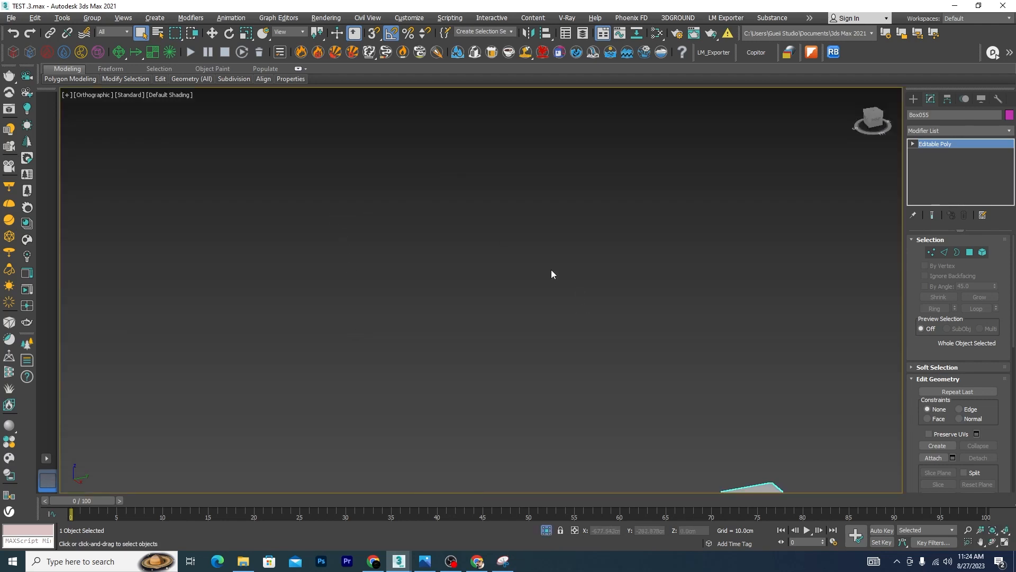
key("z")
middle_click_drag(554, 392, 696, 401, "alt")
left_click(535, 327)
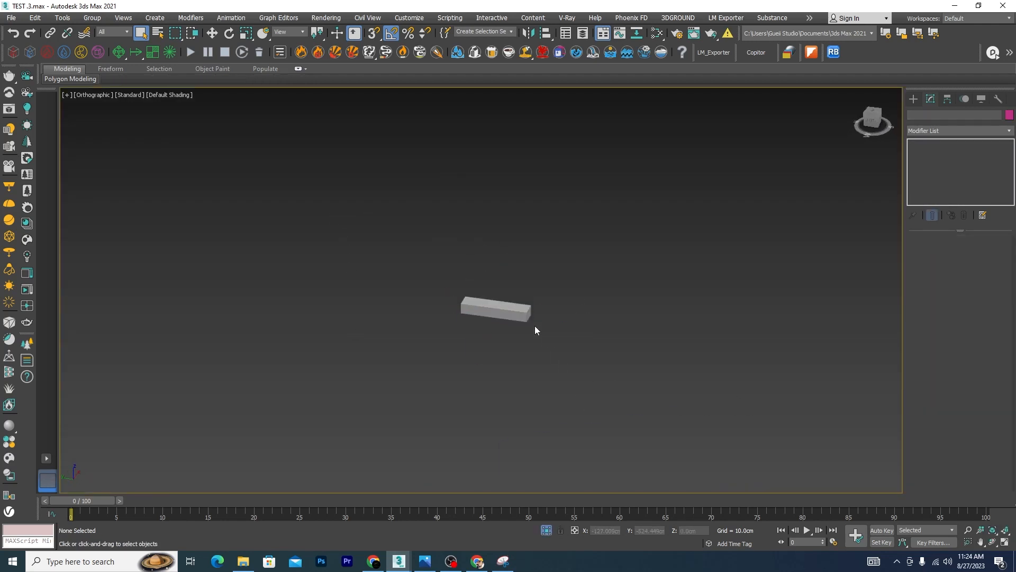
scroll(506, 313, "up", 8)
scroll(626, 375, "down", 5)
middle_click_drag(626, 374, 598, 304, "alt")
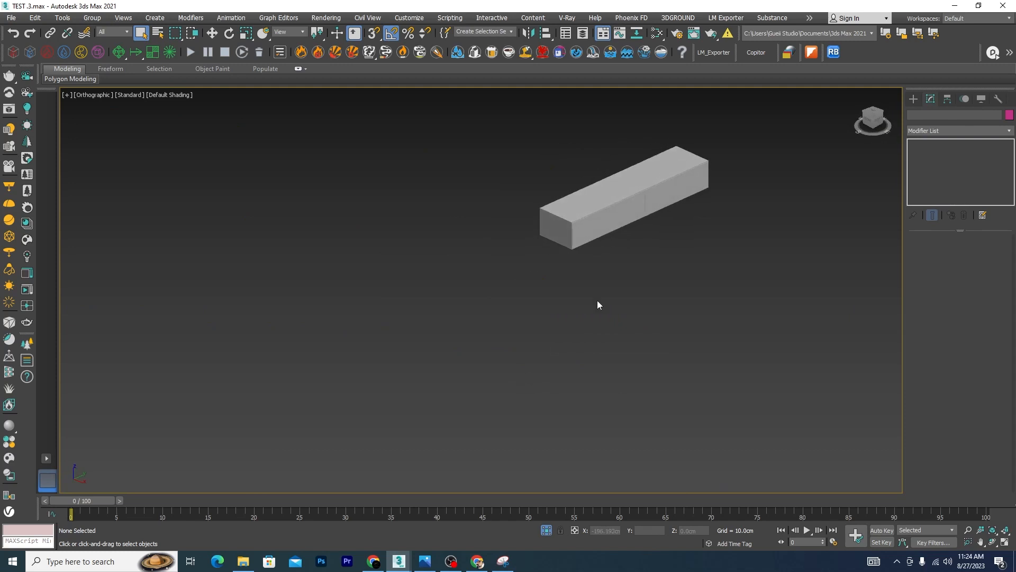
Give the isolated console box the "white texturs for lamp" material from the Compact Material Editor
left_click(649, 200)
scroll(649, 200, "up", 5)
key("m")
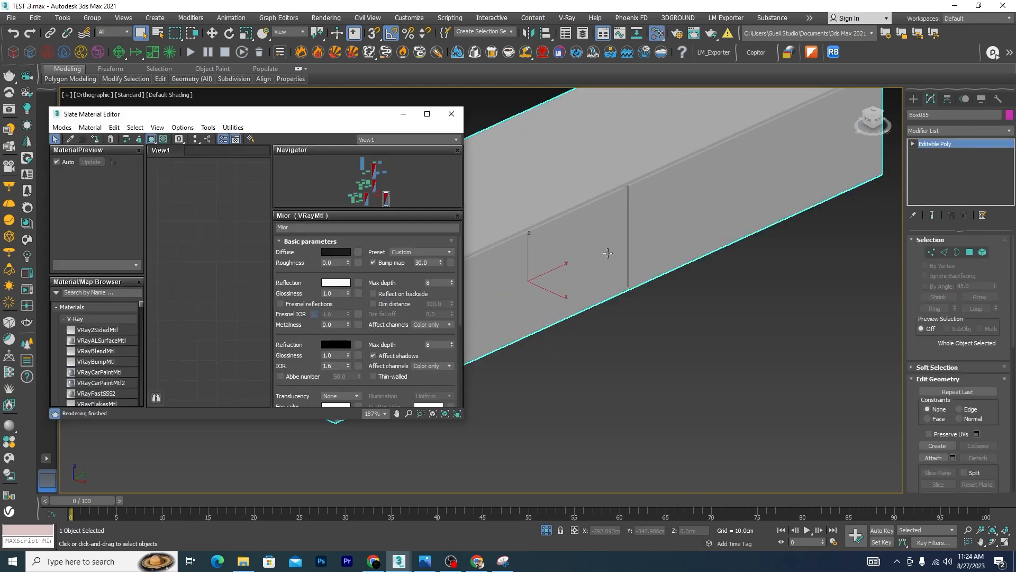
left_click(62, 127)
left_click(84, 141)
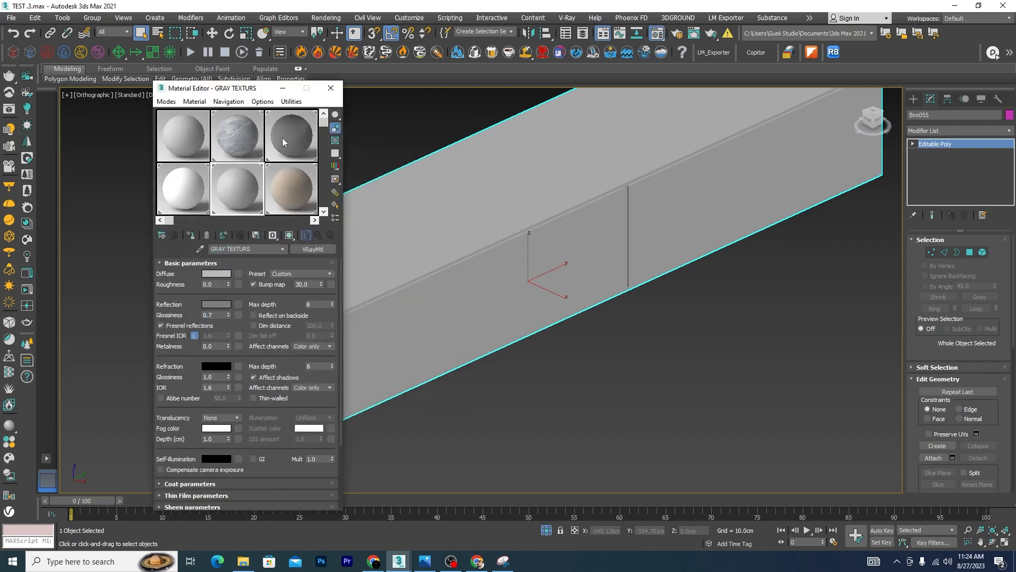
left_click(189, 186)
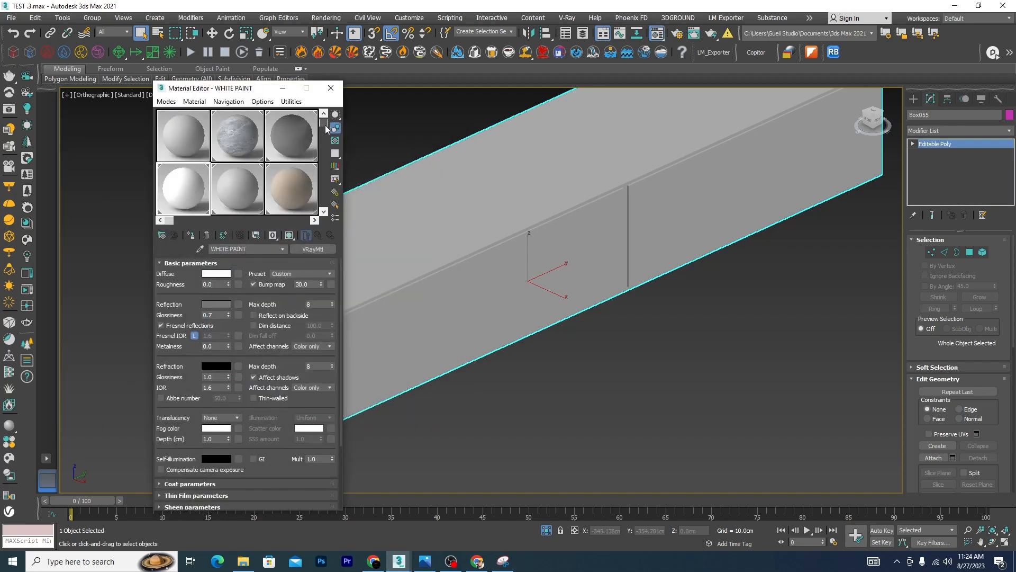
left_click_drag(323, 127, 322, 204)
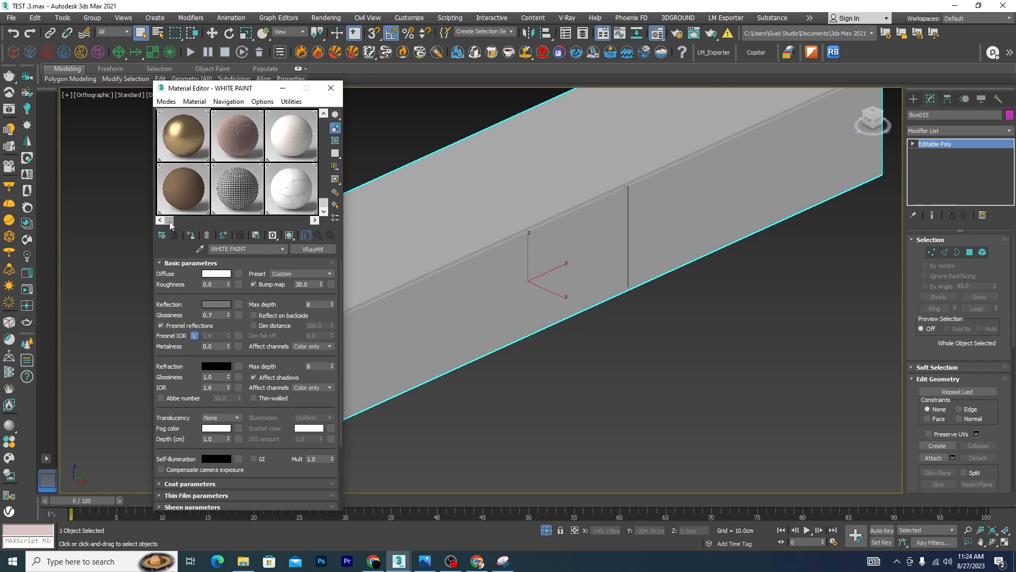
left_click_drag(169, 220, 322, 120)
left_click(284, 139)
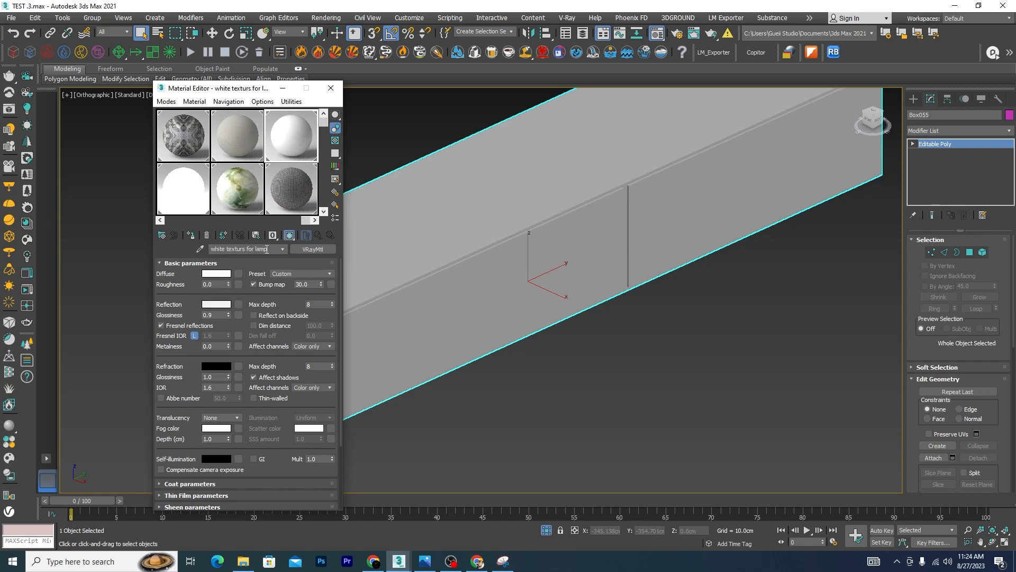
left_click(191, 235)
Deselect the console box and restore the four-viewport layout
scroll(617, 339, "down", 5)
left_click(614, 360)
key("alt+w")
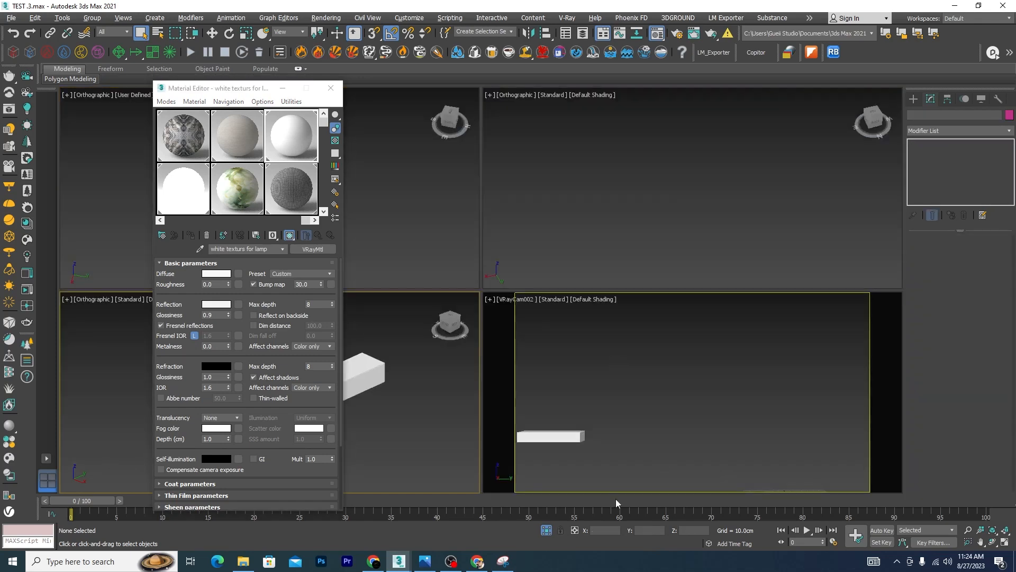
Exit isolation, isolate the round stool below the console, and frame it in the maximized orthographic viewport
left_click(543, 532)
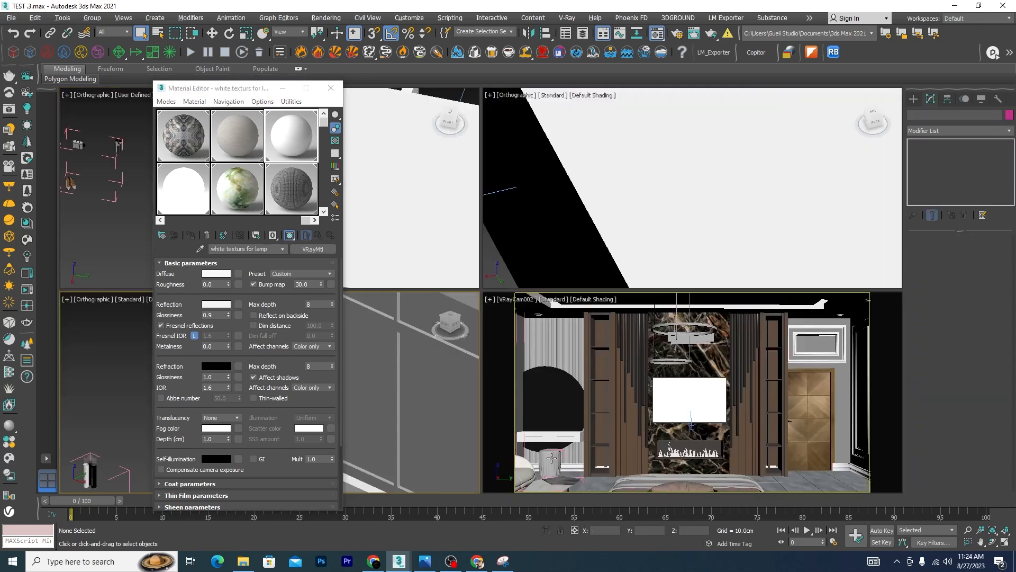
left_click(552, 459)
left_click(546, 530)
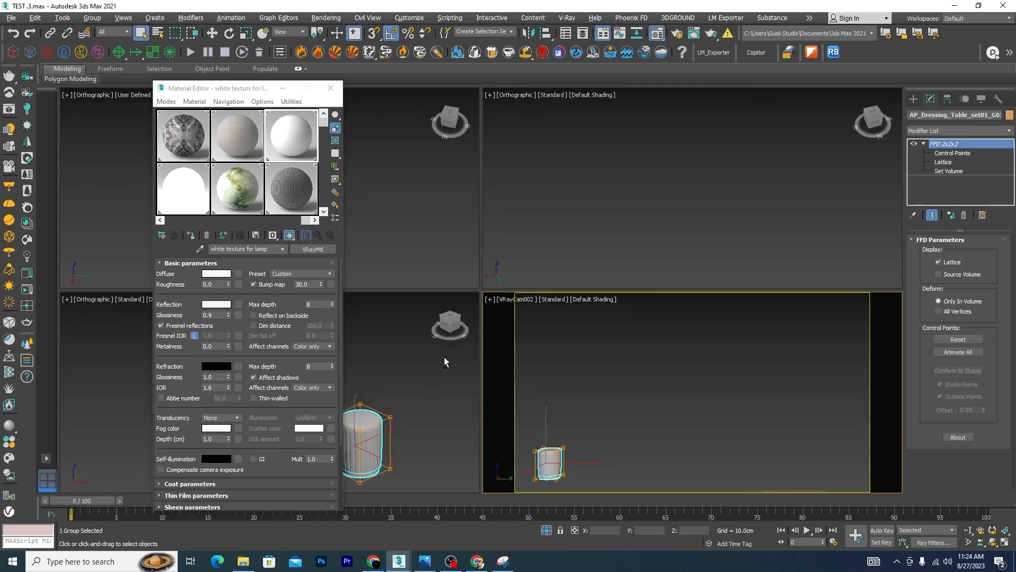
key("alt+w")
key("z")
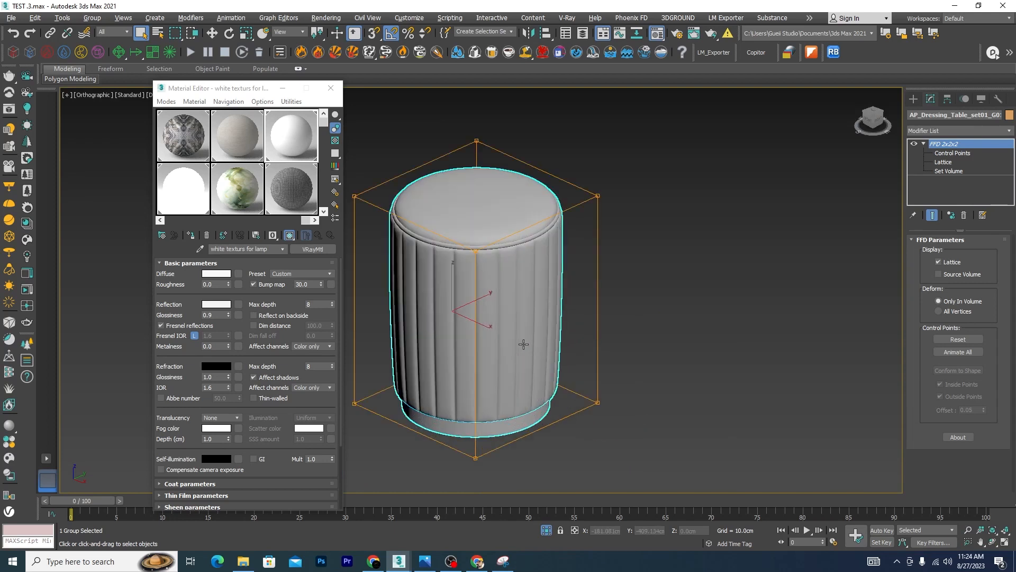
Convert the stool group to Editable Poly and open the group for access to its parts
right_click(579, 134)
mouse_move(685, 312)
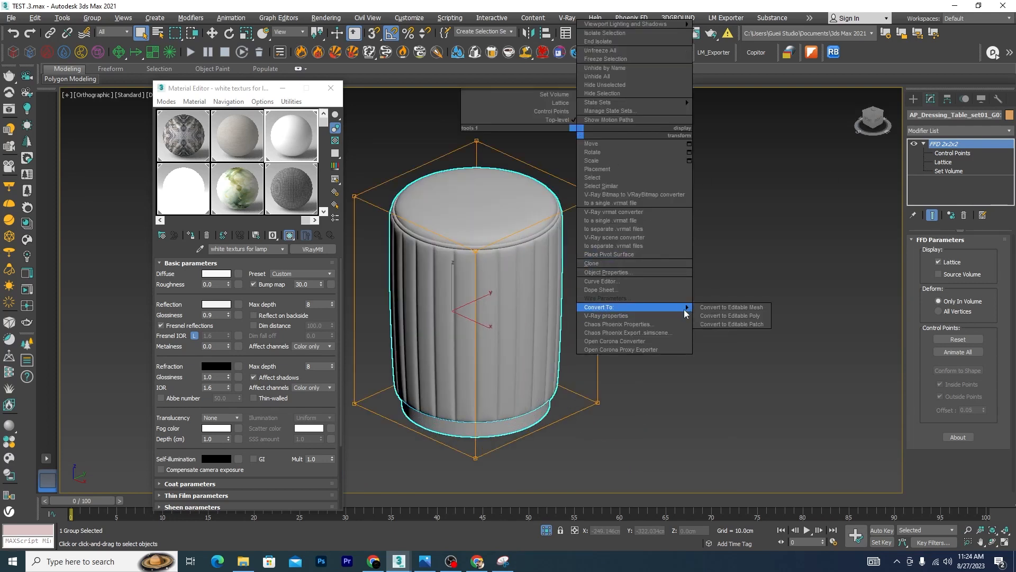
left_click(745, 317)
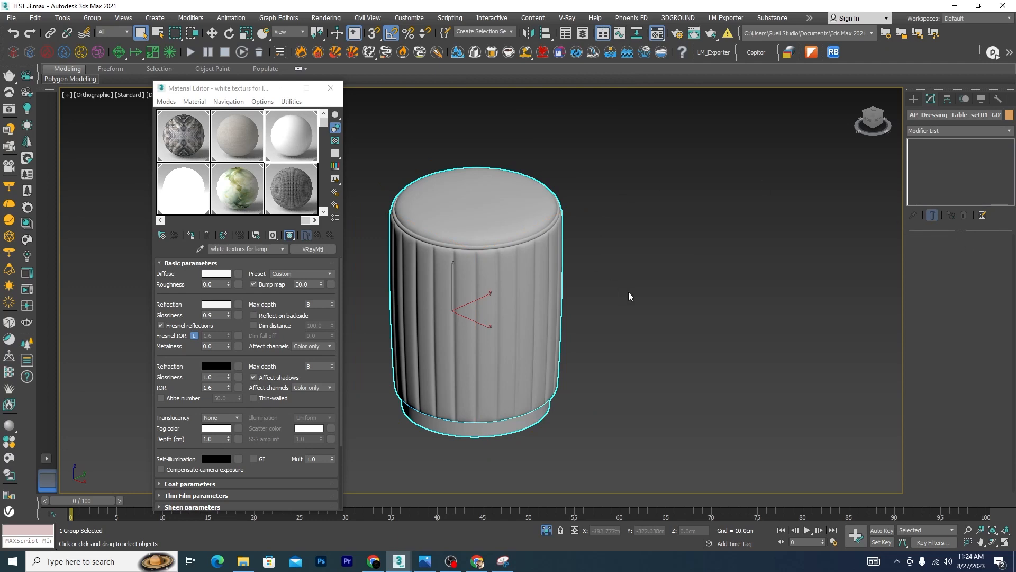
left_click(89, 18)
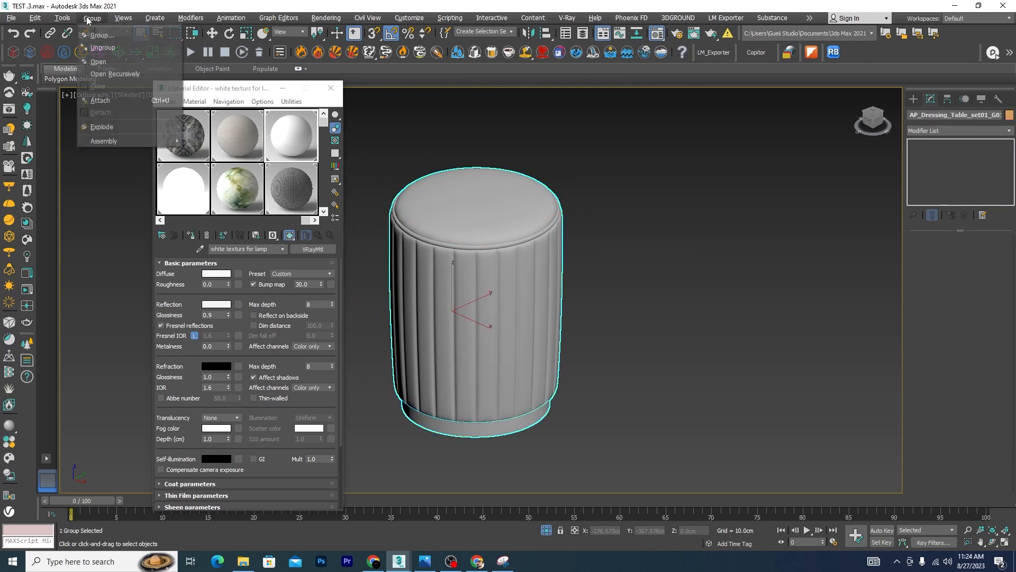
left_click(106, 60)
Assign the gold Metallic_Paint_Bronze material to the stool's base ring
scroll(520, 431, "up", 5)
left_click(520, 431)
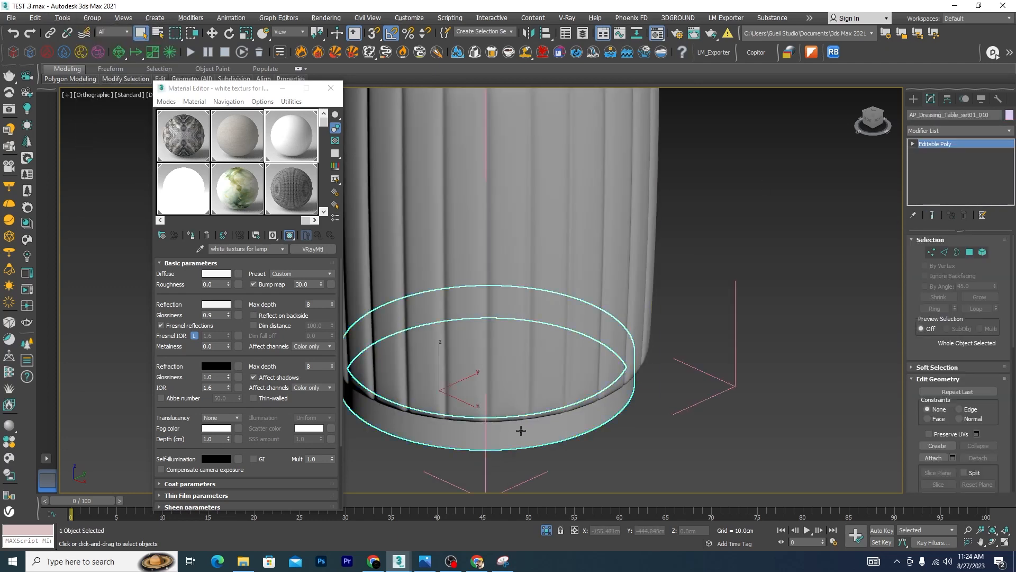
left_click_drag(303, 222, 168, 220)
left_click_drag(323, 125, 324, 188)
left_click(183, 155)
left_click(191, 235)
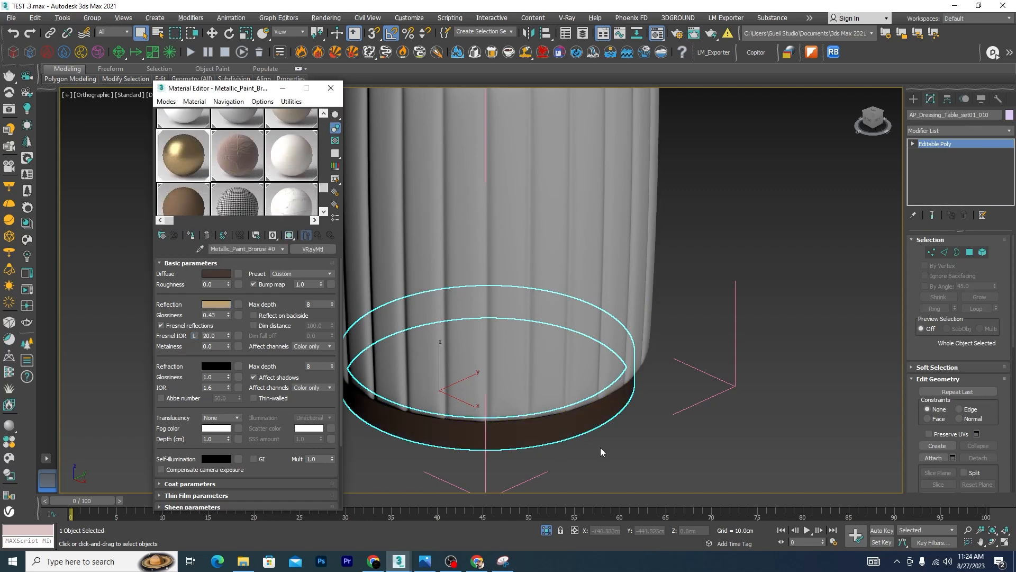
Assign the beige velvet texture material to the stool's fluted upholstered body
scroll(676, 389, "down", 5)
left_click(607, 270)
left_click(292, 155)
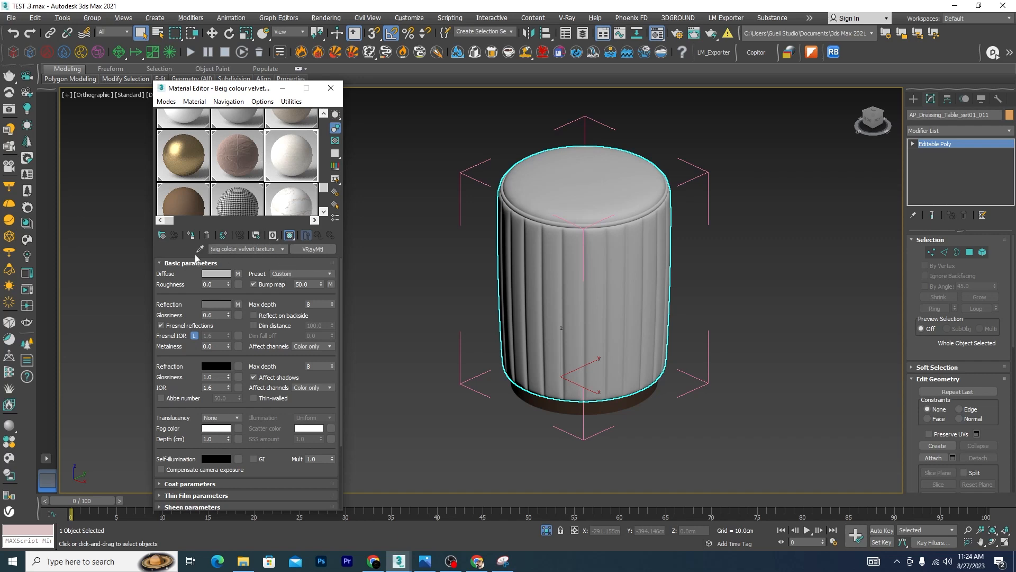
left_click(190, 235)
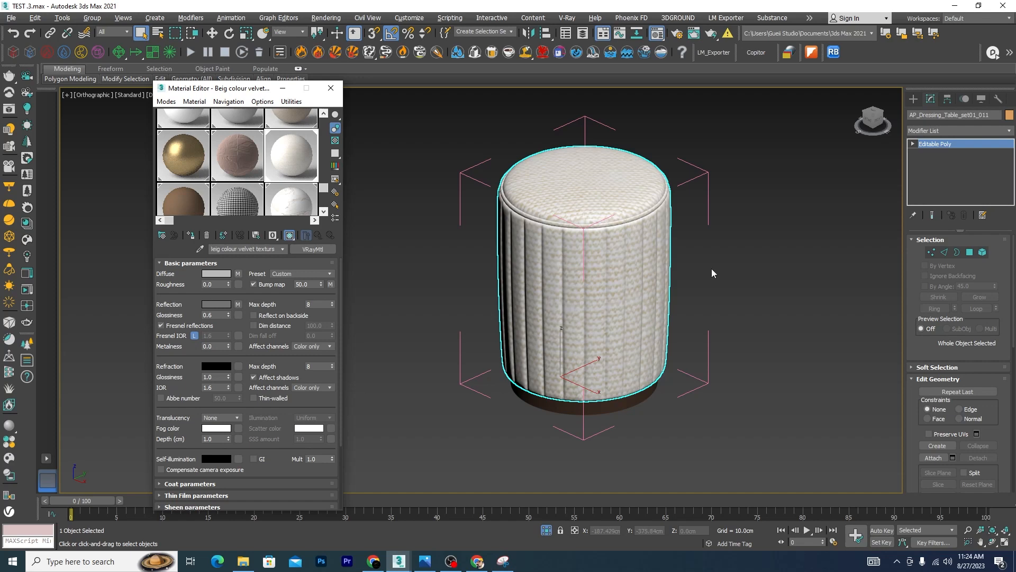
Add a UVW Map modifier to the stool body with cylindrical mapping and Cap enabled
left_click(1007, 131)
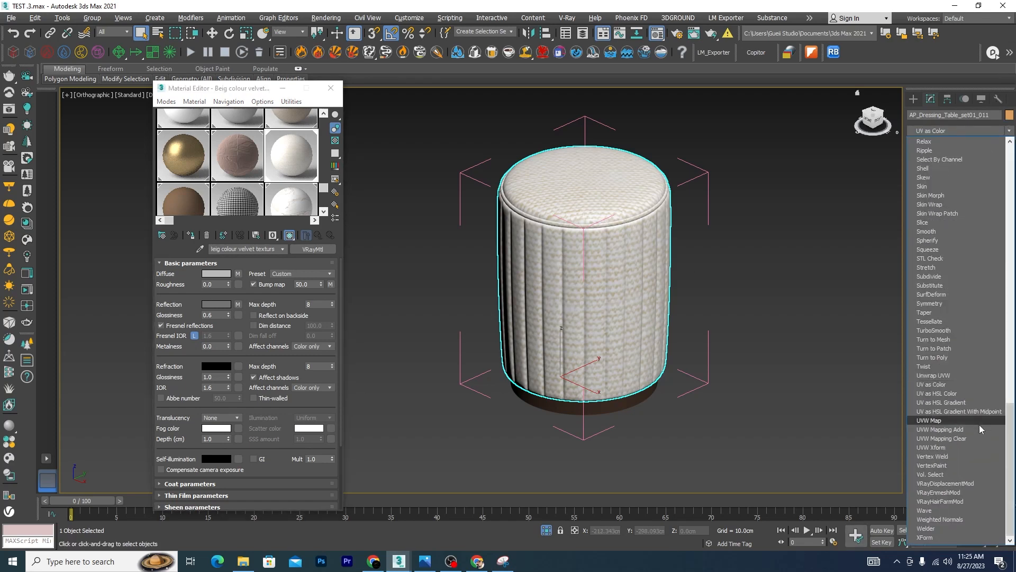
left_click(948, 420)
scroll(720, 285, "up", 3)
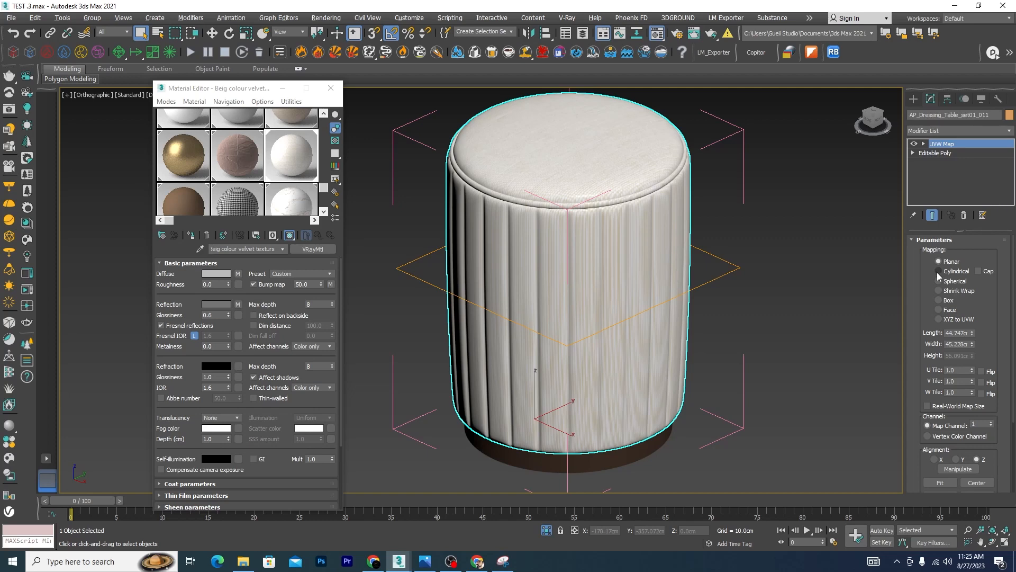
left_click(938, 271)
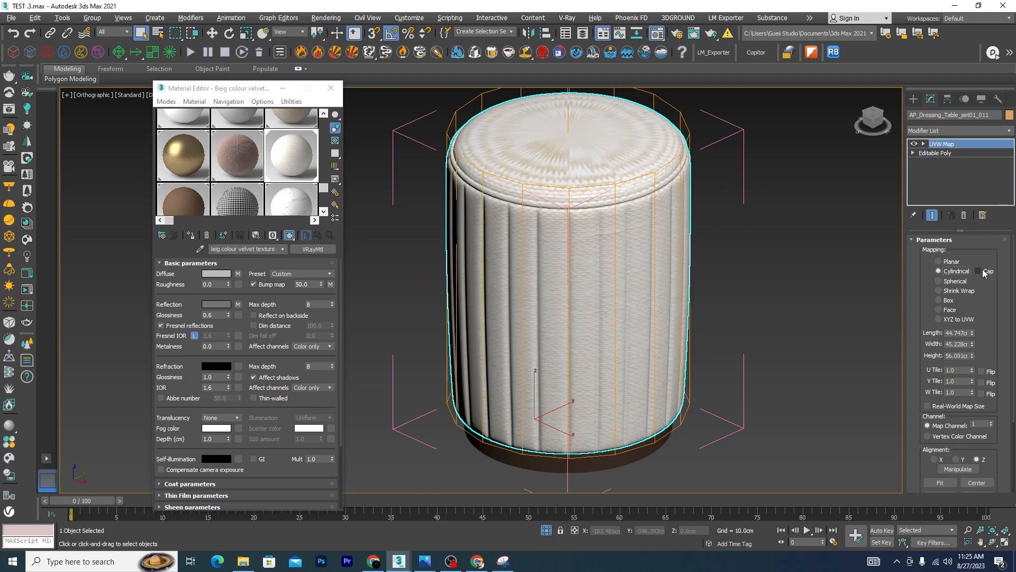
left_click(978, 271)
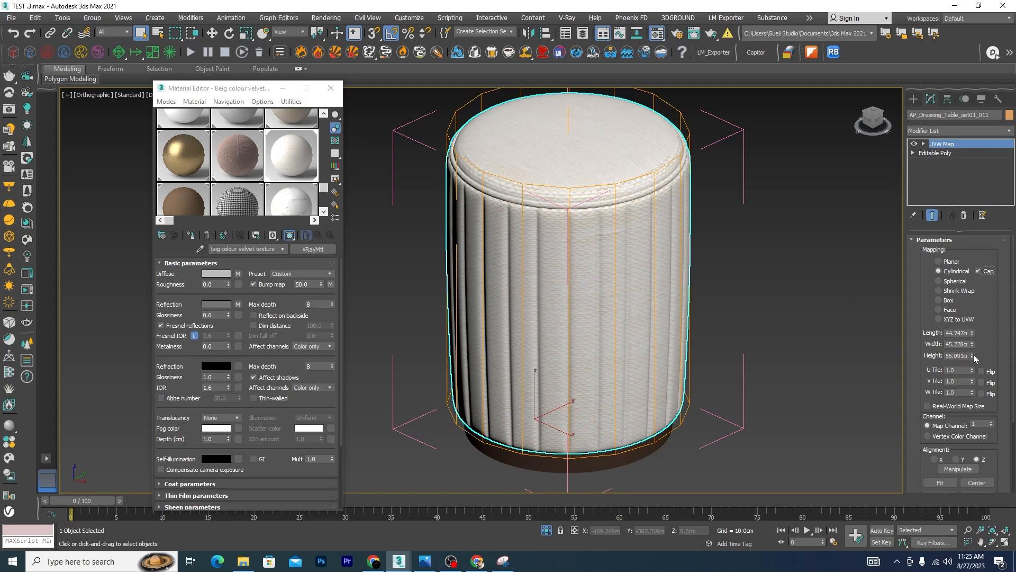
Reduce the stool body's UVW mapping height to about 20.75 cm and check the fabric texture up close
left_click_drag(971, 355, 984, 392)
scroll(558, 324, "up", 6)
scroll(599, 316, "down", 3)
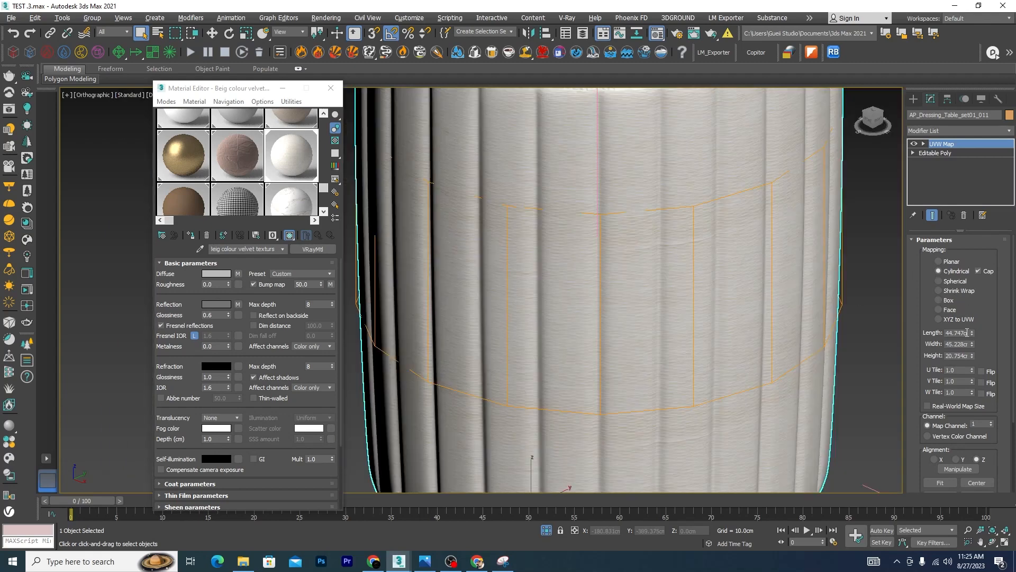
Set both the width and the length of the stool body's UVW mapping to 30 cm
left_click_drag(968, 344, 884, 340)
key("BackSpace")
type("30")
key("Return")
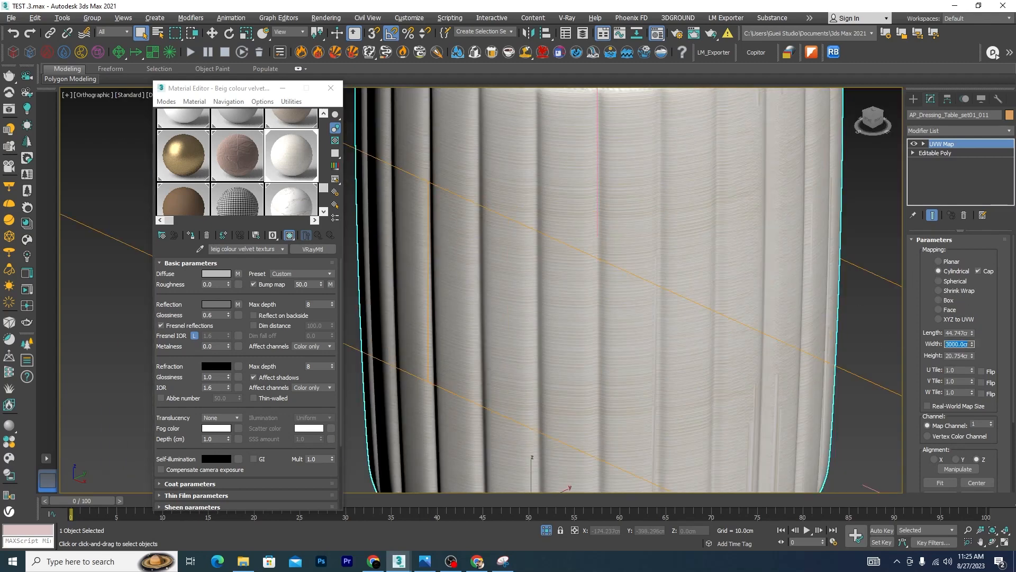
type("30")
key("Return")
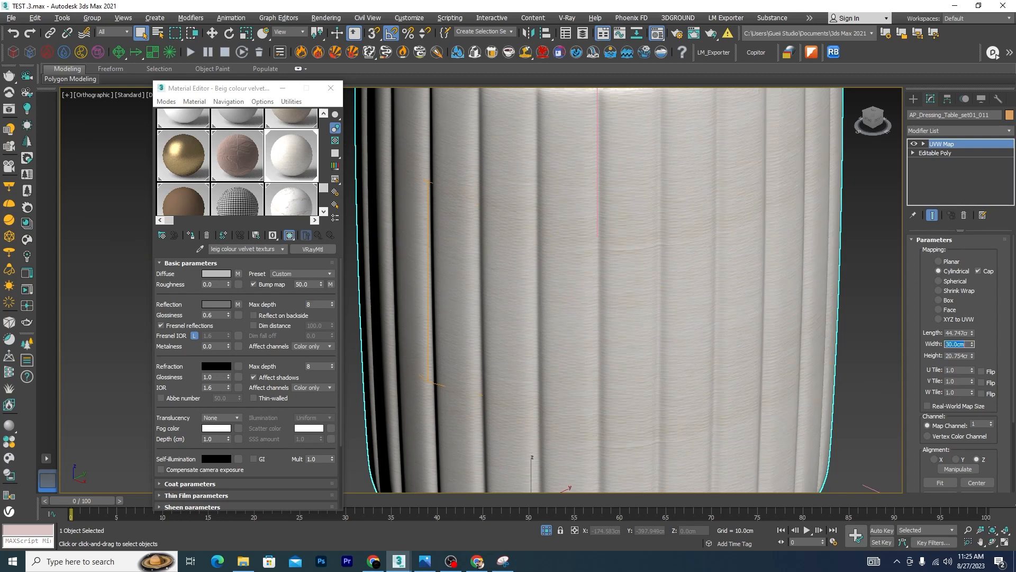
double_click(945, 332)
type("30m")
key("Return")
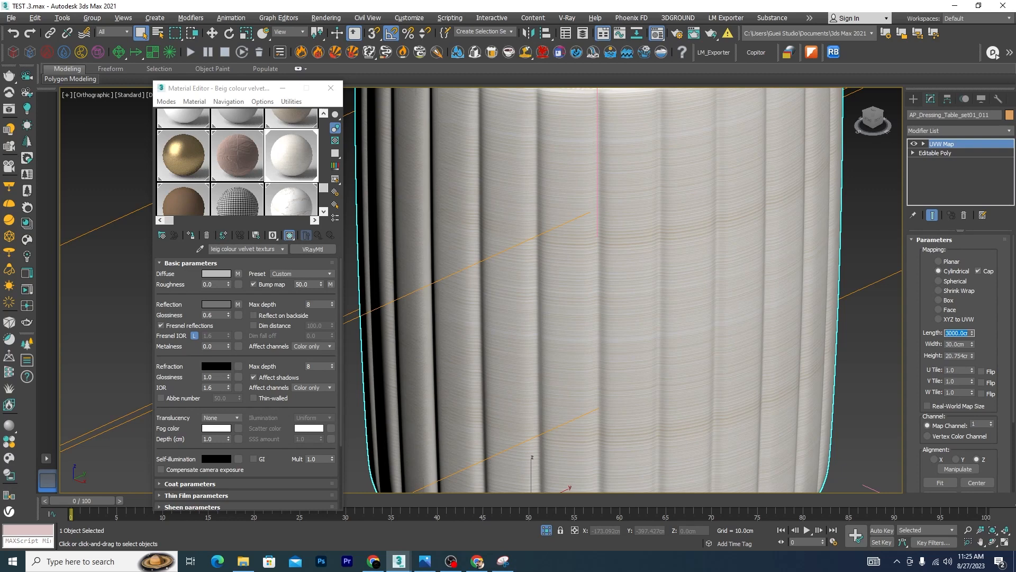
key("Return")
Deselect the stool, restore the four-viewport layout and exit isolation to show the whole bedroom
scroll(598, 214, "down", 8)
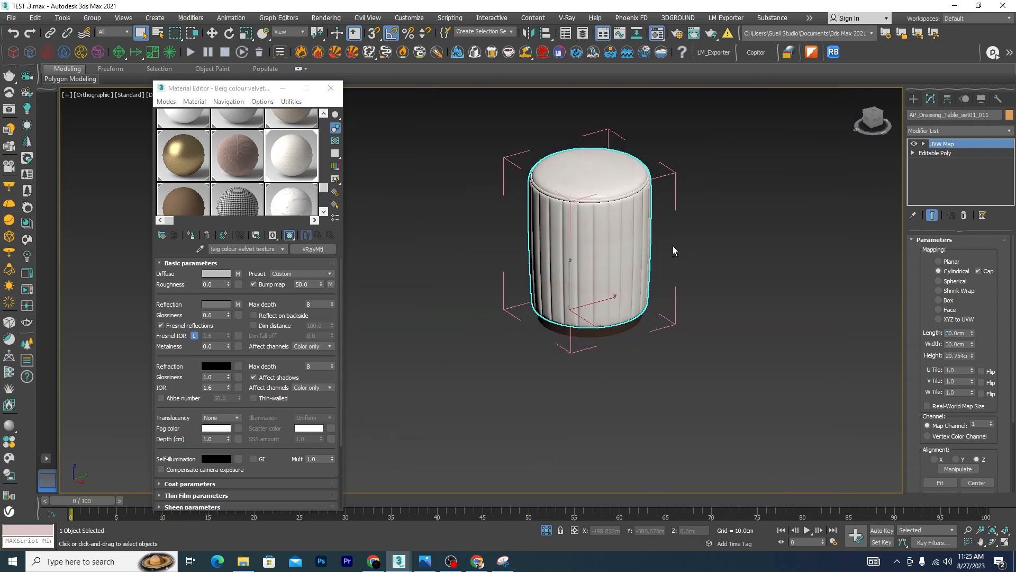
middle_click_drag(598, 214, 607, 265, "alt")
left_click(701, 405)
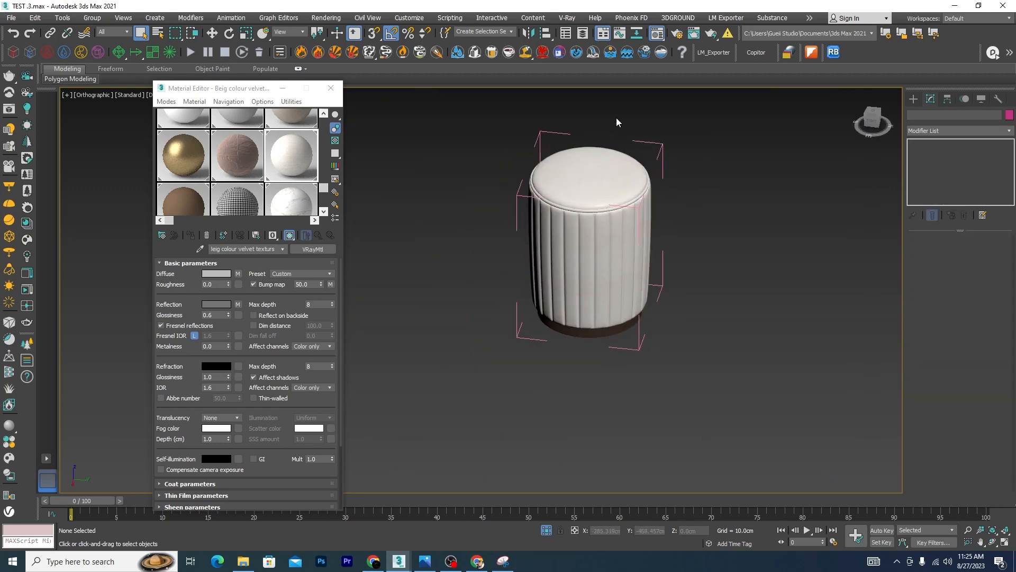
key("alt+w")
left_click(546, 530)
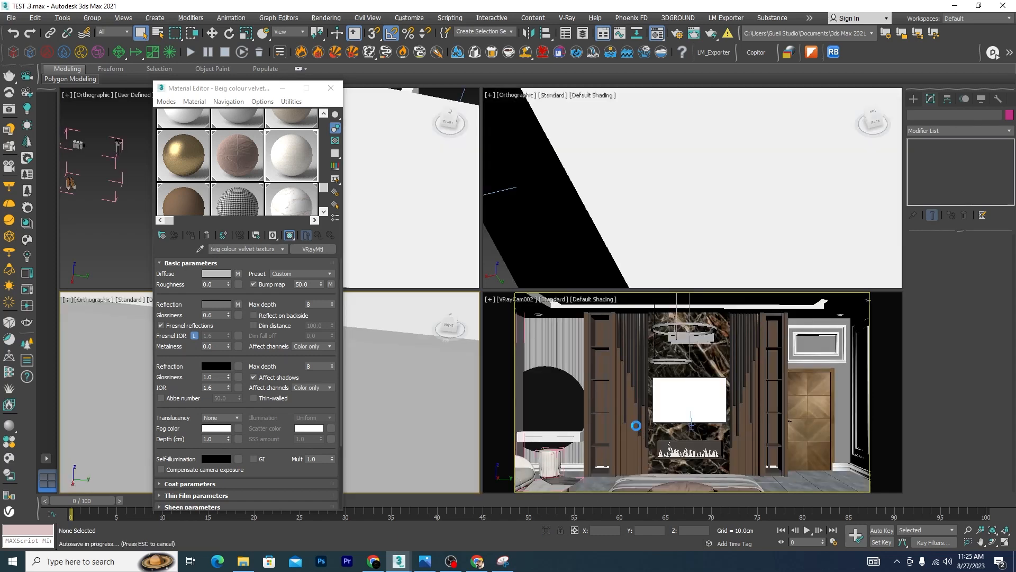
key("Escape")
Isolate the double-ring pendant lamp in front of the feature wall and maximize the orthographic viewport
left_click(683, 323)
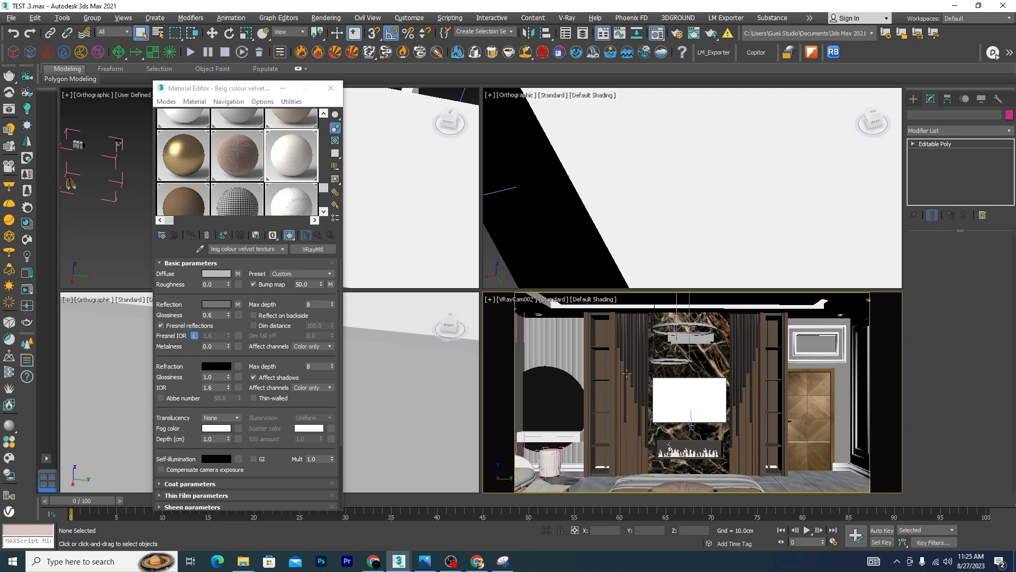
left_click(677, 328)
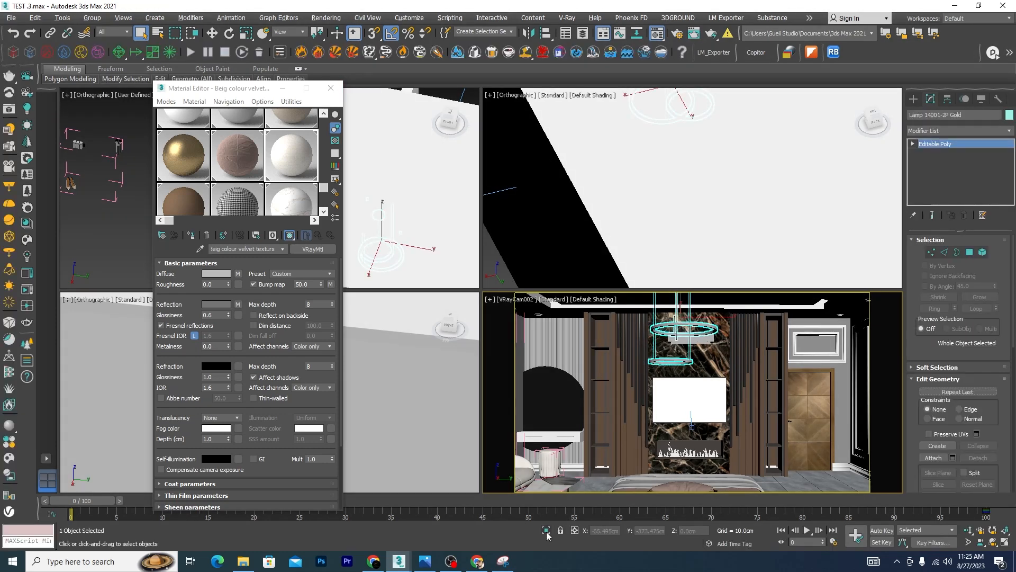
left_click(547, 532)
key("alt+w")
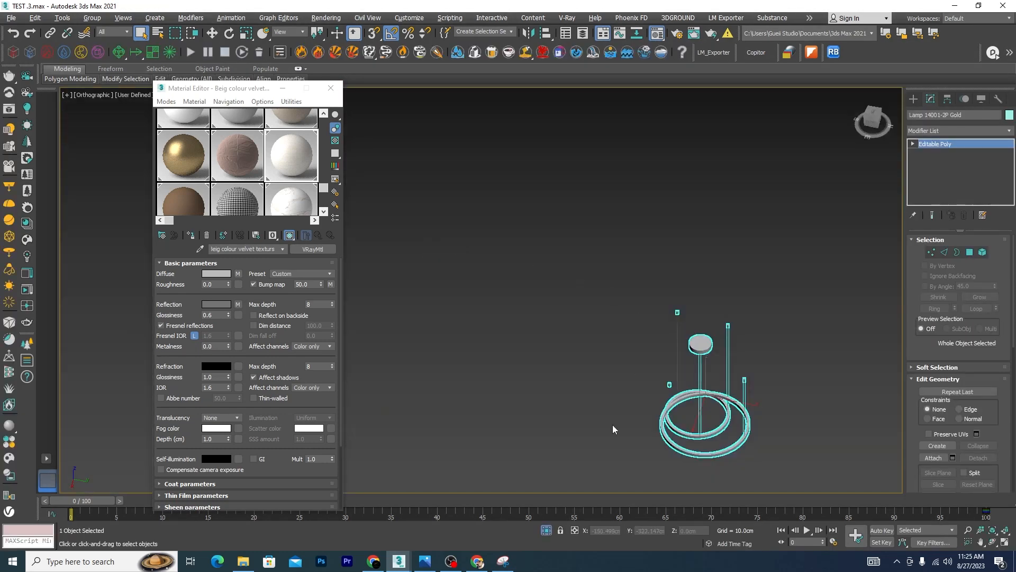
Check the ring pendant's finish in the reference image 4.png and look through the material samples for a match
left_click(425, 561)
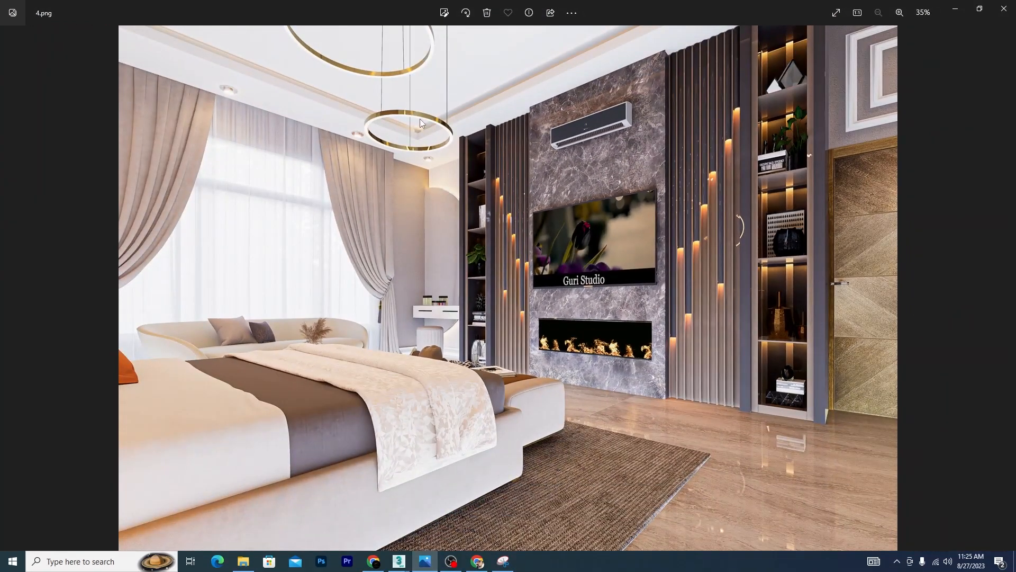
left_click(947, 9)
middle_click_drag(747, 389, 753, 332, "alt")
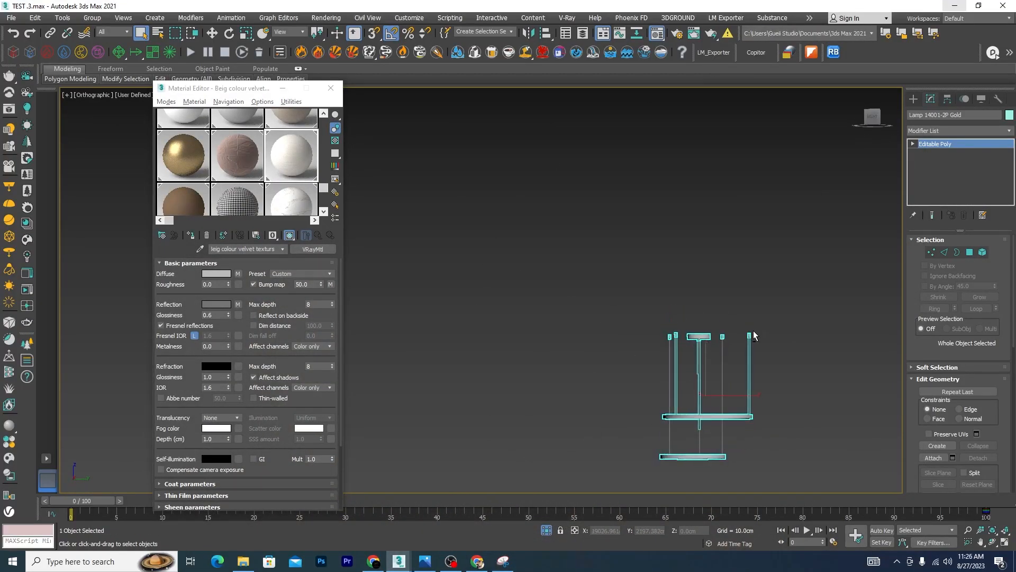
scroll(703, 425, "up", 5)
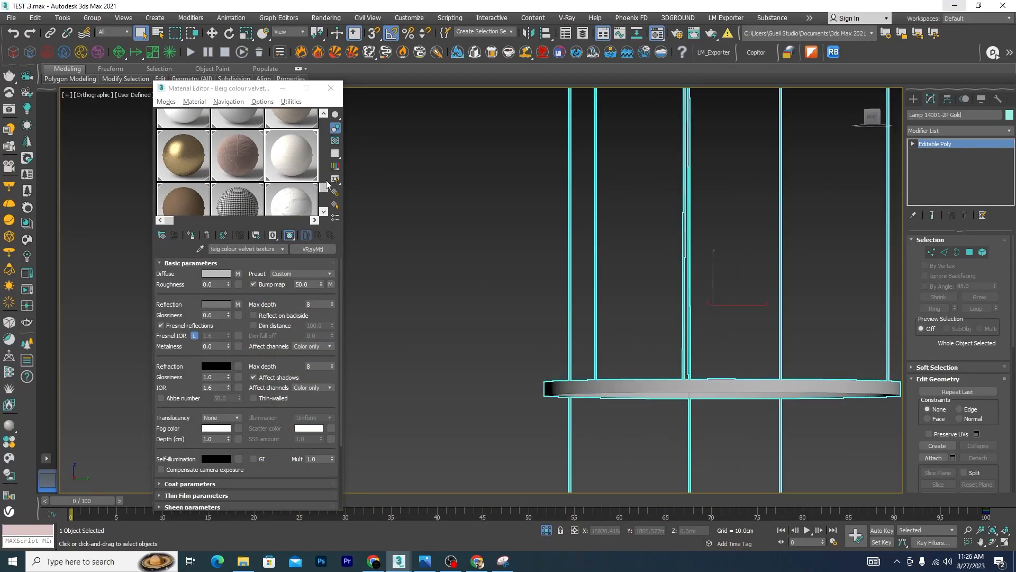
left_click_drag(323, 186, 323, 121)
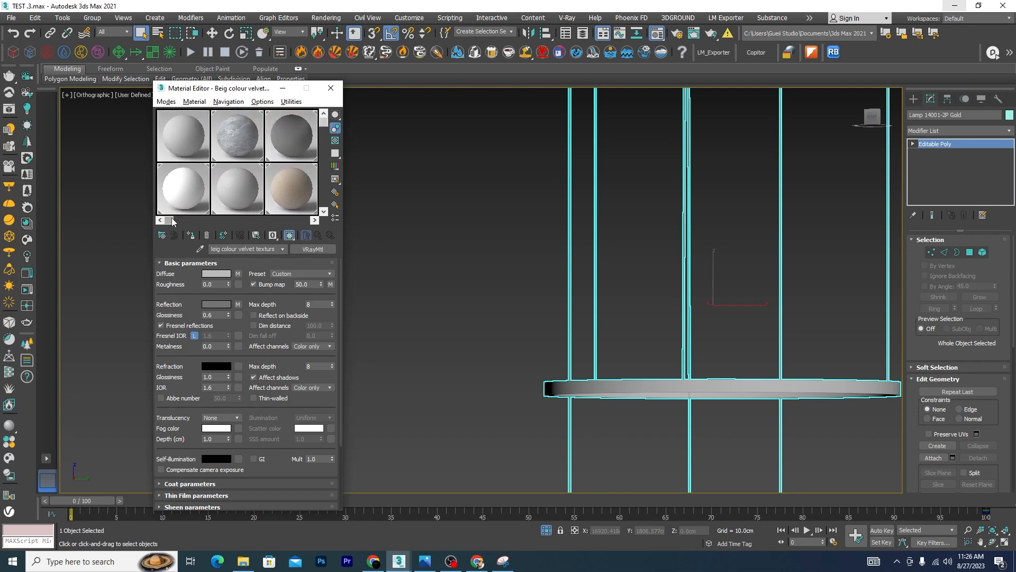
left_click_drag(168, 219, 313, 212)
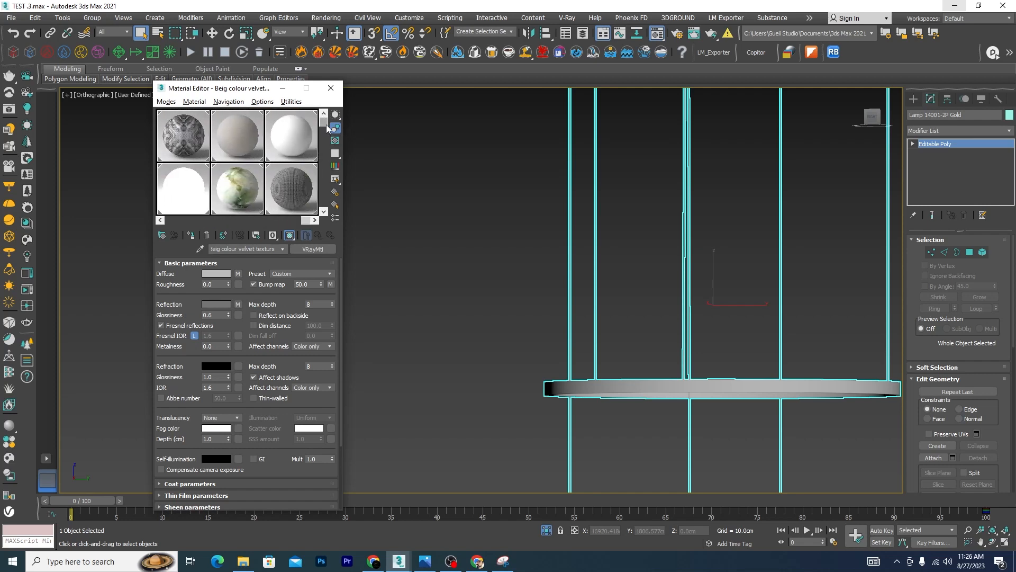
left_click_drag(324, 123, 157, 222)
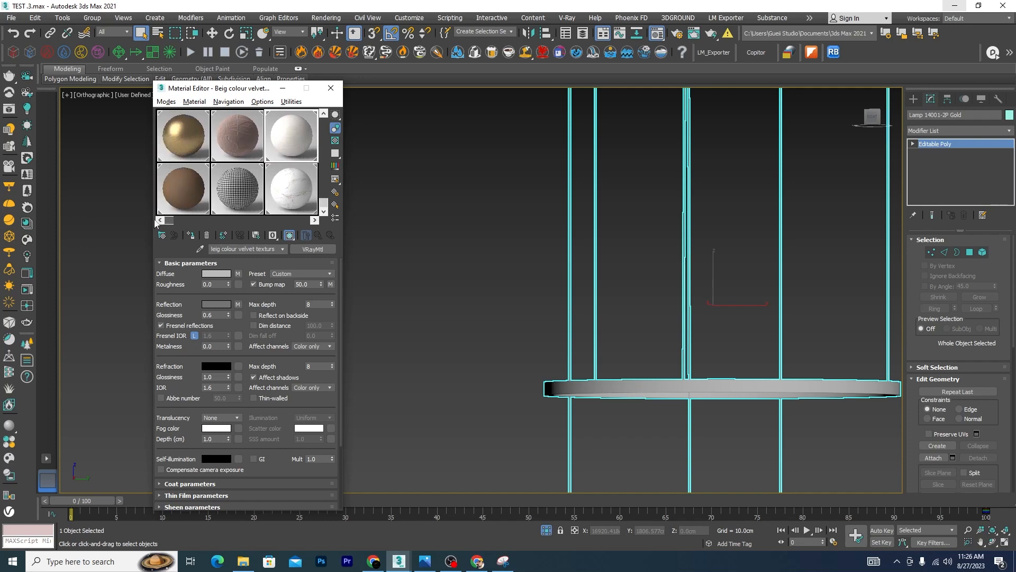
Switch from the Compact to the Slate Material Editor and keep it as a floating window over the viewport
left_click(167, 102)
left_click(194, 129)
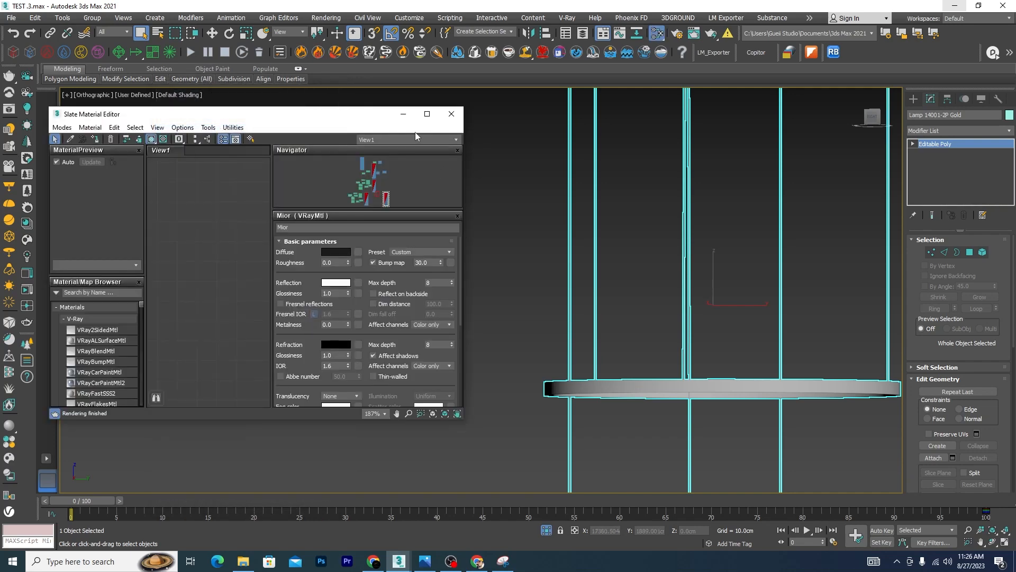
left_click(427, 114)
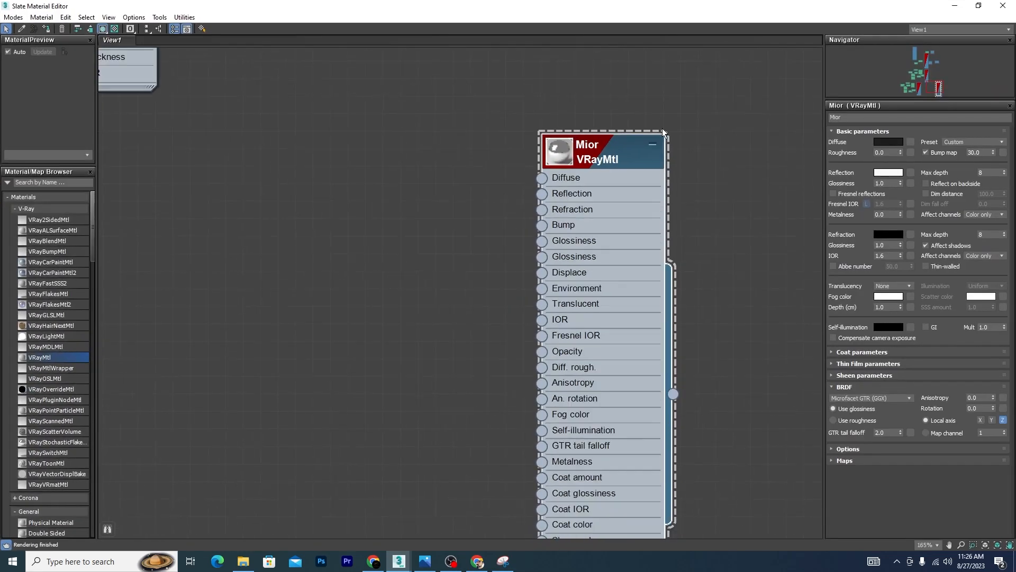
scroll(487, 153, "down", 1)
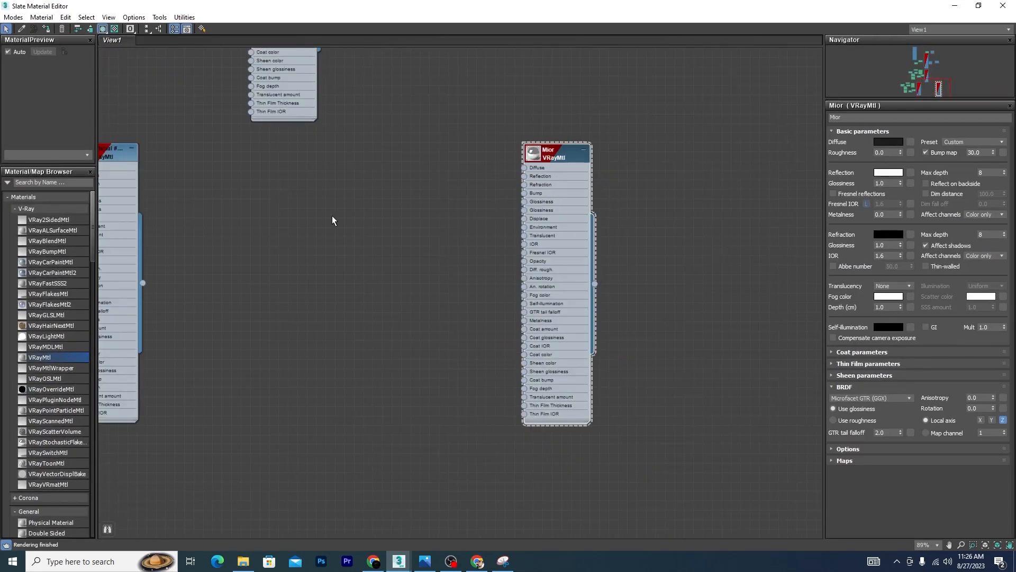
left_click(7, 561)
left_click(435, 384)
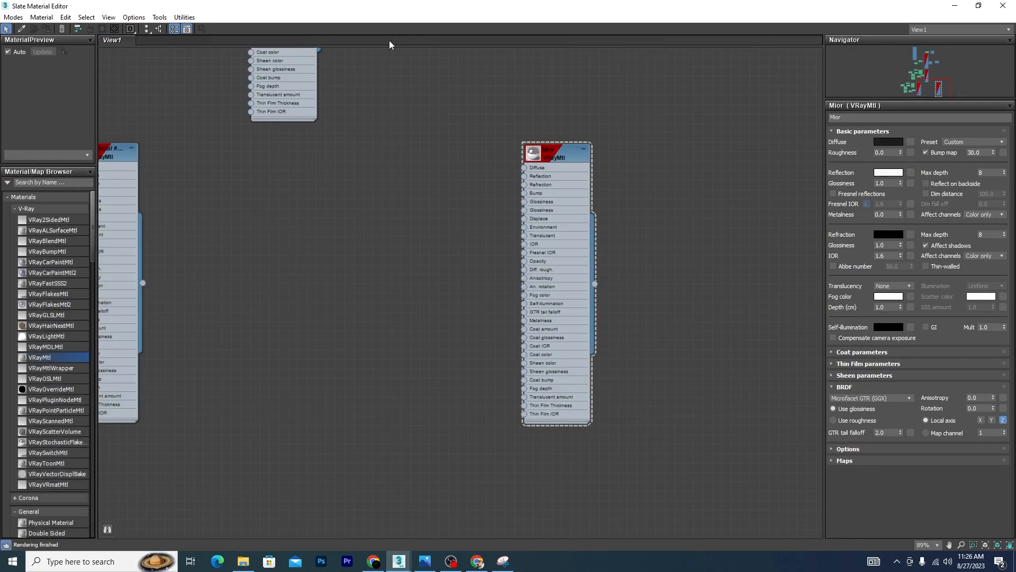
double_click(490, 11)
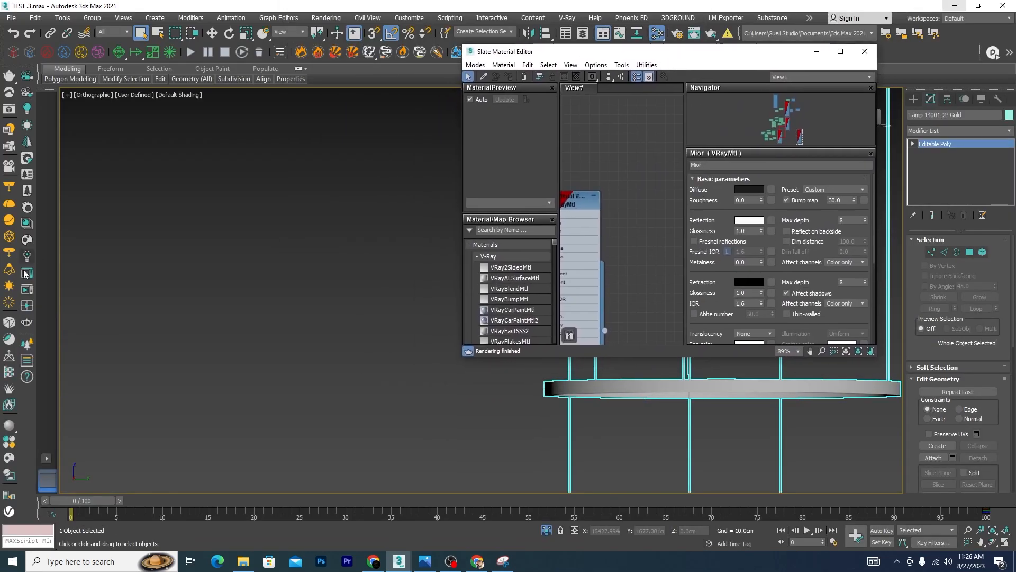
Open the V-Ray Material Library's Metal category in a floating window, with the Slate editor minimized to keep the pendant lamp visible
left_click(11, 441)
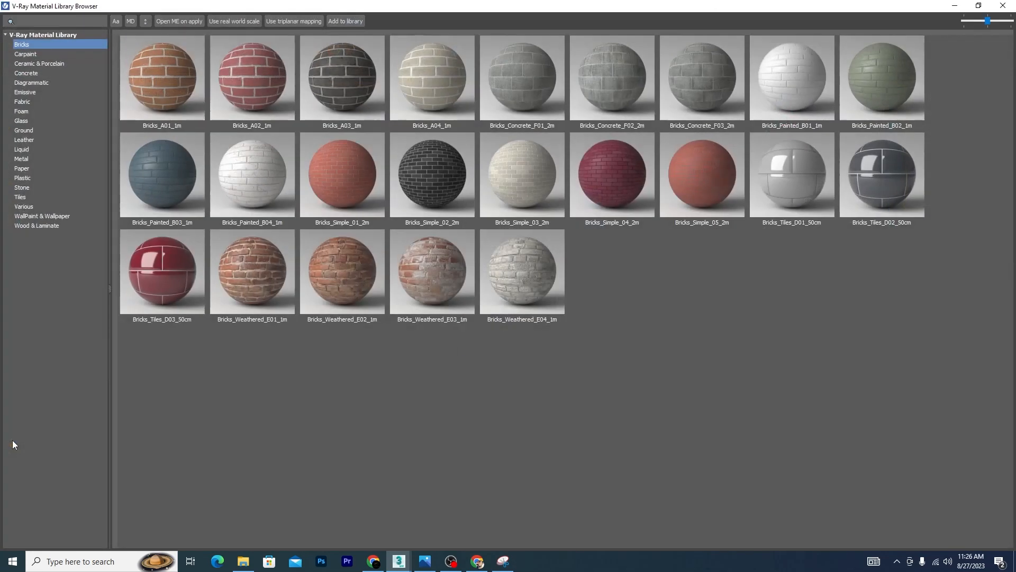
left_click(31, 159)
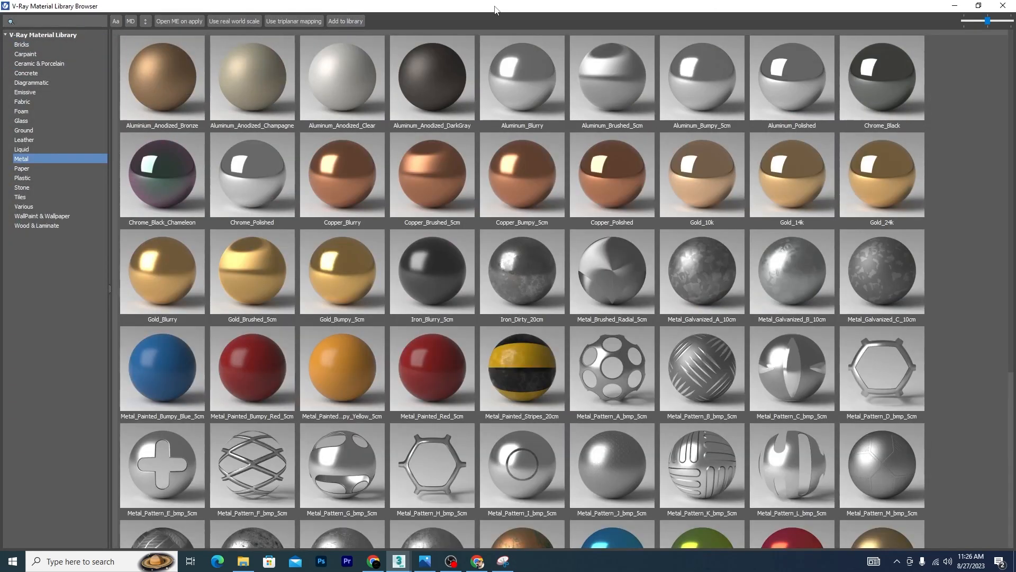
double_click(500, 10)
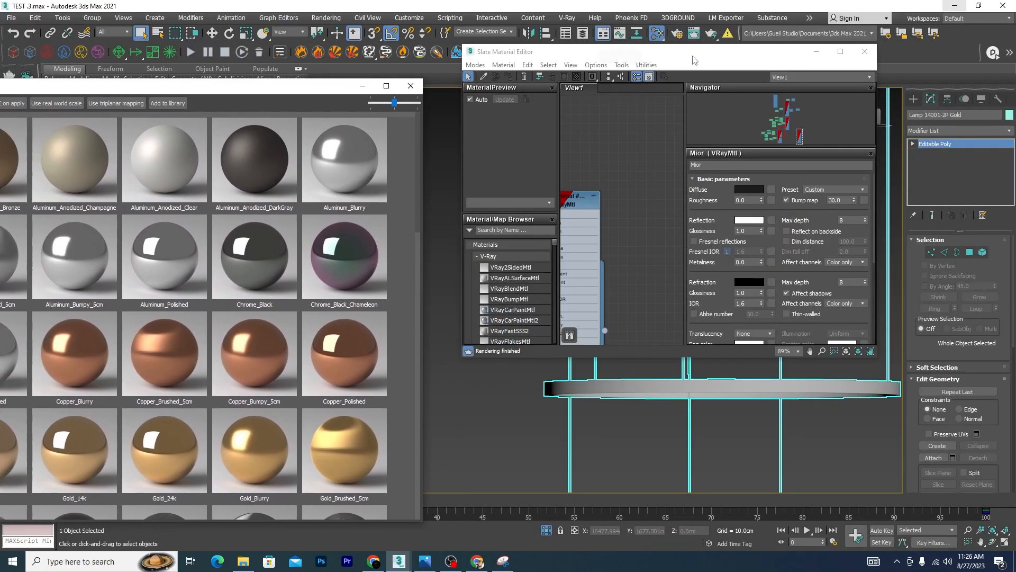
left_click(817, 51)
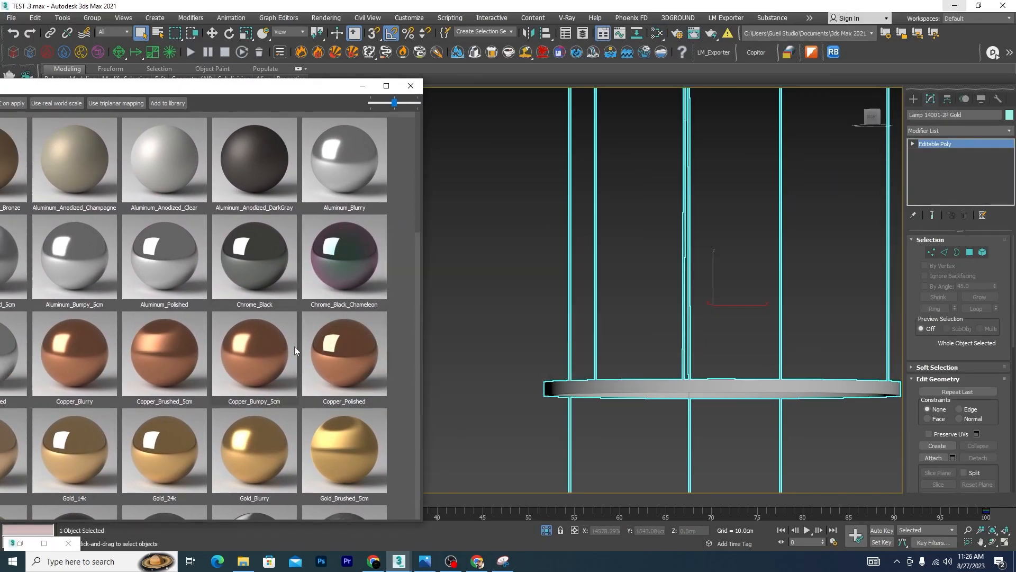
left_click_drag(307, 95, 343, 29)
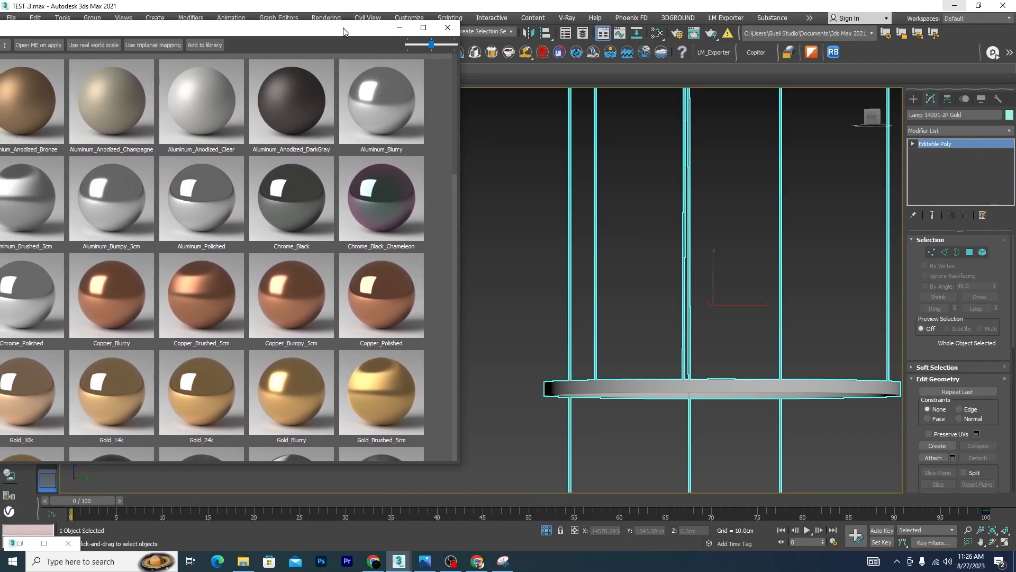
Apply the Gold_24k library material to the selected ring pendant lamp, minimize the library and deselect the lamp
right_click(239, 389)
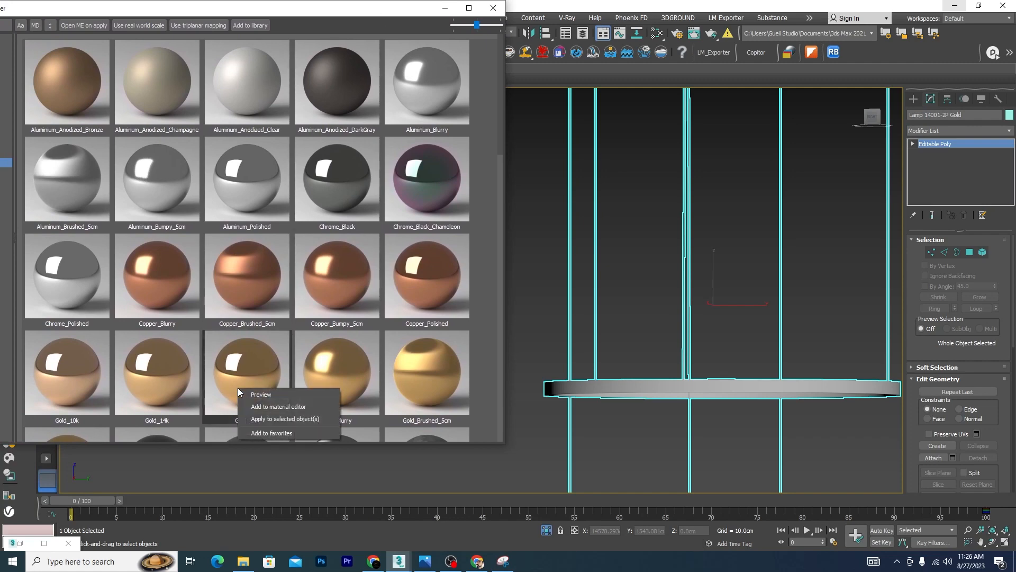
left_click(265, 419)
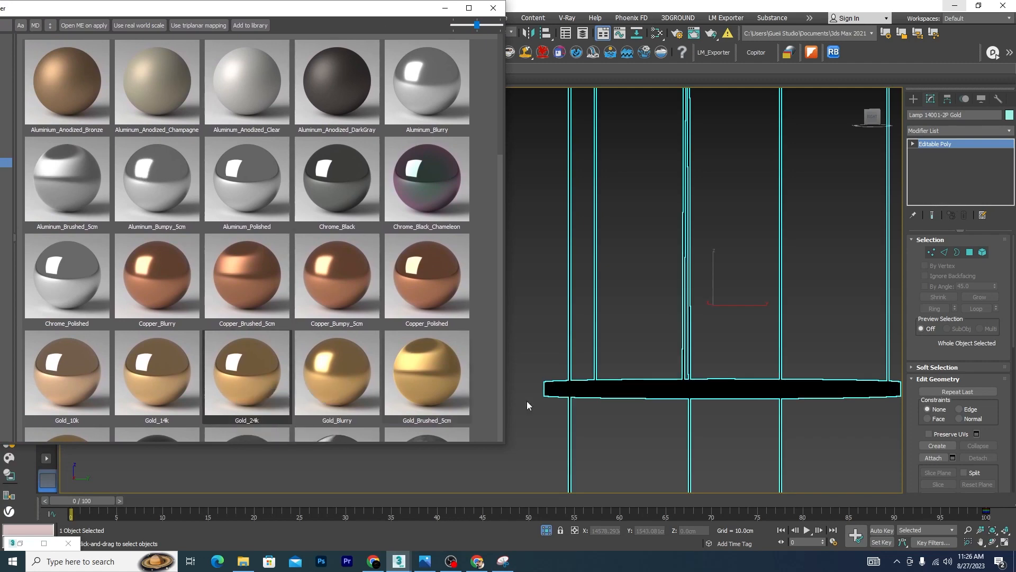
left_click(444, 8)
scroll(565, 281, "down", 8)
left_click(668, 293)
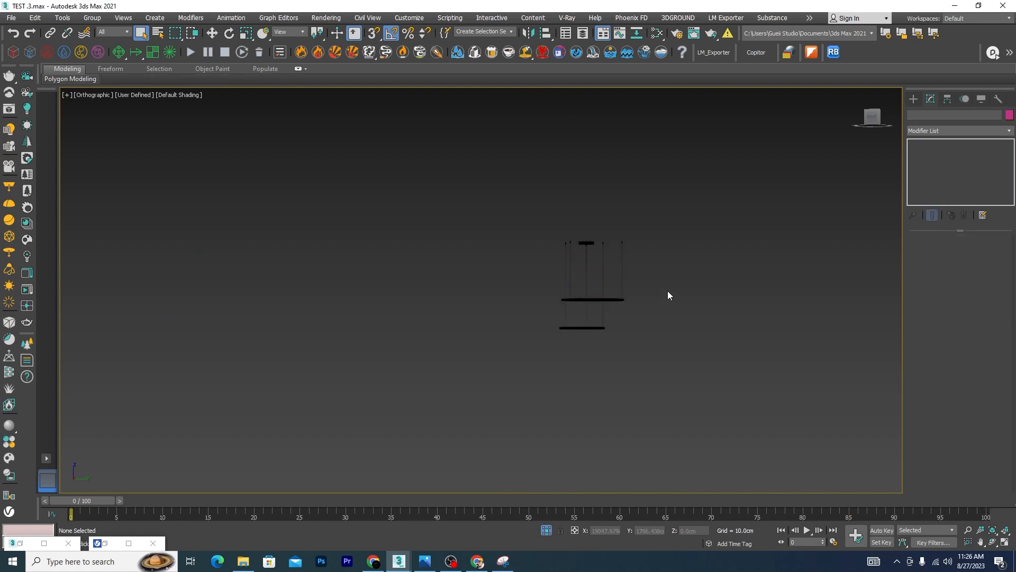
Select the thin suspension cables of the ring pendant lamp at element level
scroll(606, 318, "up", 8)
left_click(608, 251)
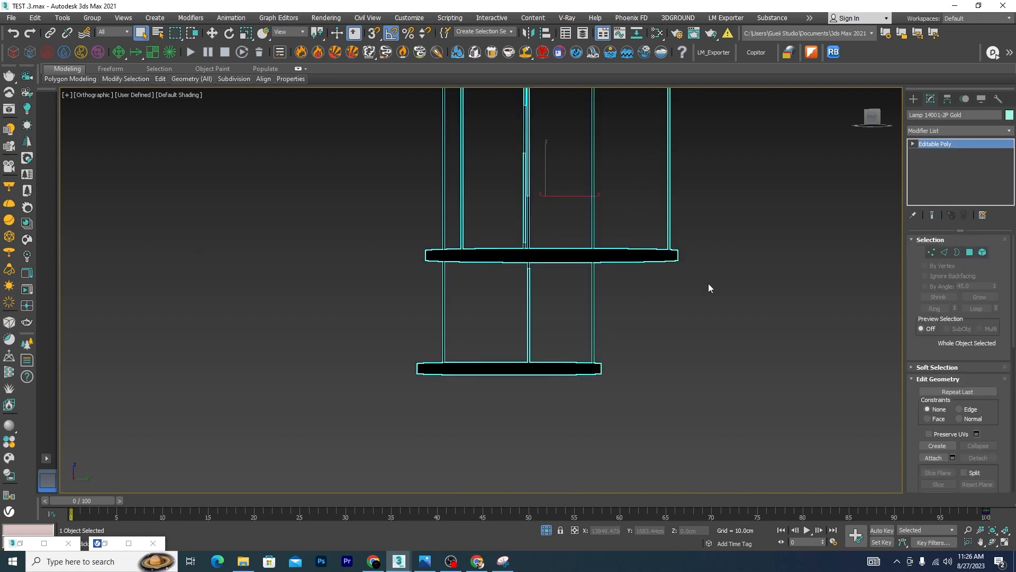
scroll(709, 286, "down", 3)
left_click(983, 253)
scroll(732, 222, "up", 3)
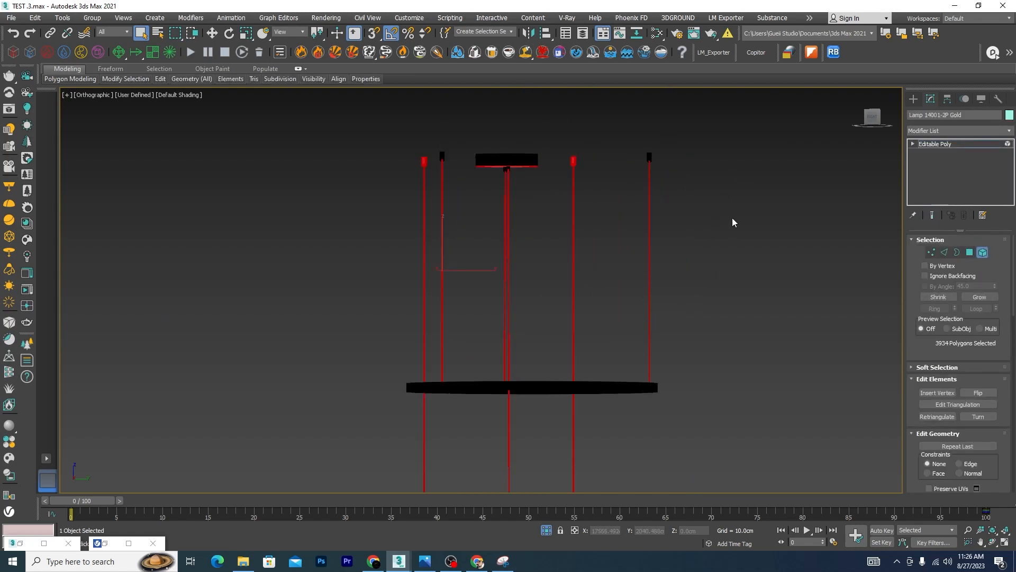
left_click_drag(226, 300, 348, 266)
scroll(655, 279, "down", 4)
middle_click_drag(655, 279, 663, 332, "alt")
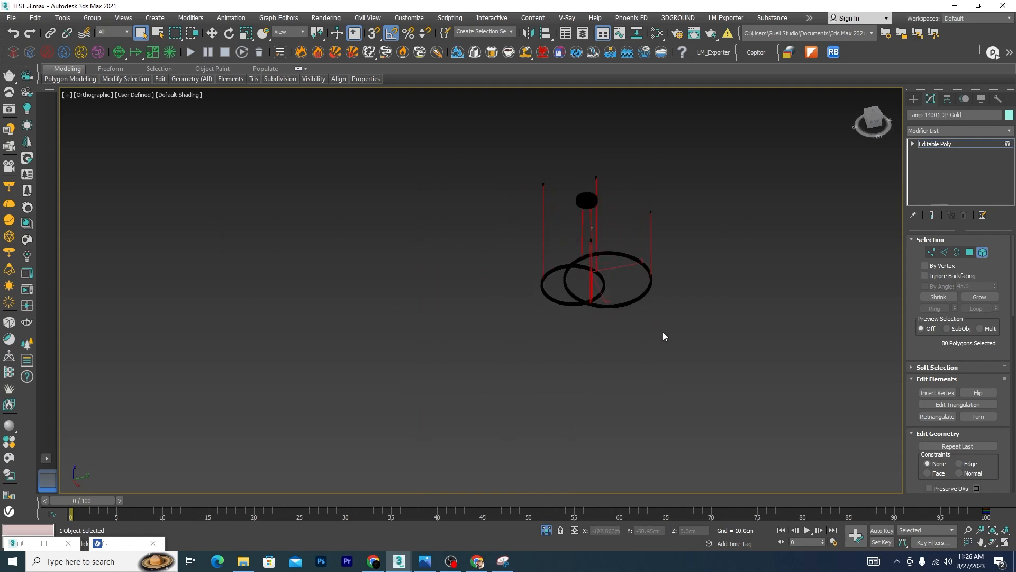
Switch back to the Compact Material Editor and assign the Aluminum_Anodized_DarkGray #2 material to the selected suspension cables
key("m")
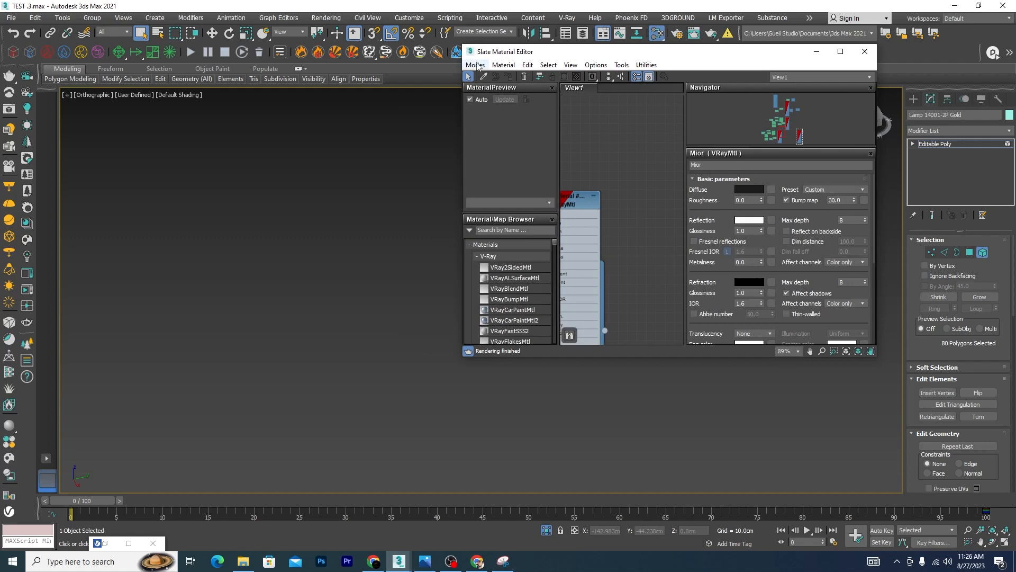
left_click(475, 64)
left_click(503, 79)
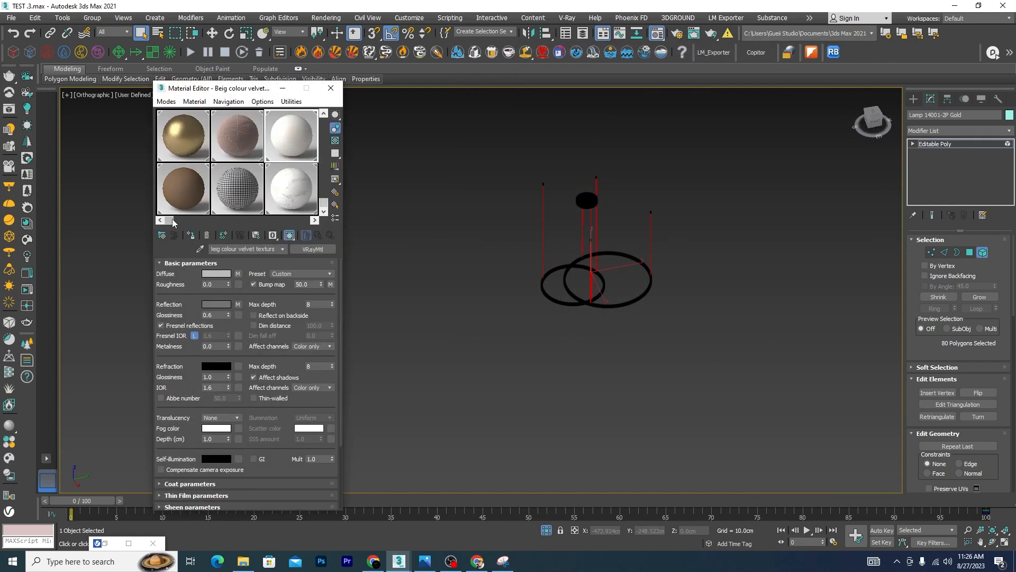
left_click_drag(170, 221, 305, 220)
left_click(231, 203)
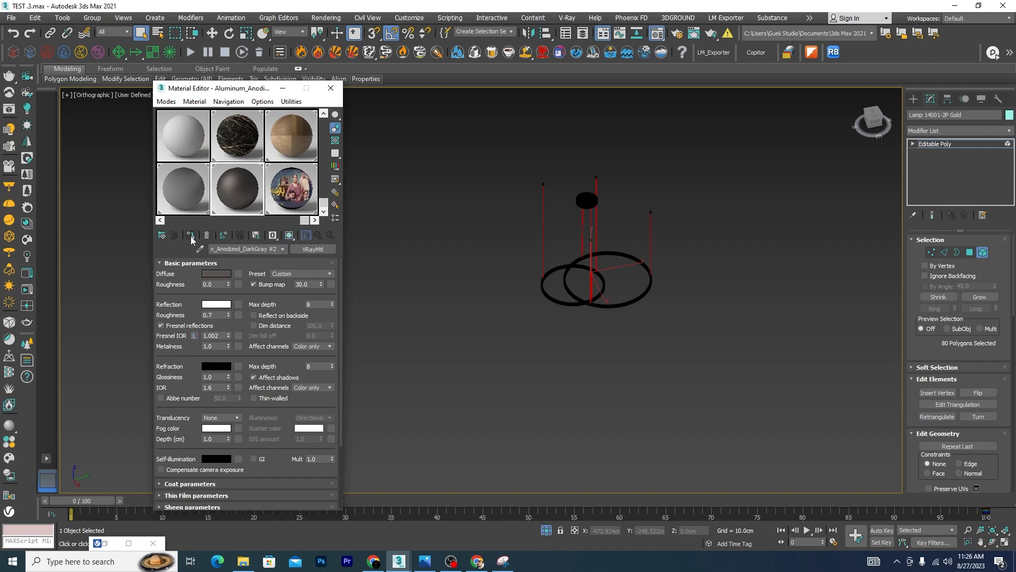
left_click(672, 355)
Select the light strip element on the underside of the pendant's larger ring
scroll(593, 231, "up", 10)
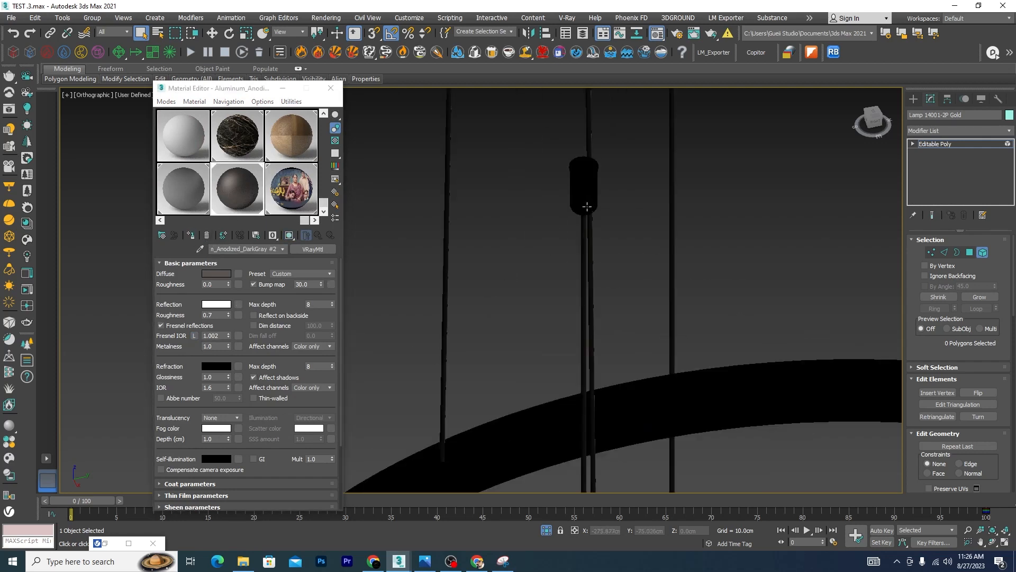
scroll(591, 265, "down", 10)
middle_click_drag(638, 365, 635, 249, "alt")
scroll(631, 245, "up", 8)
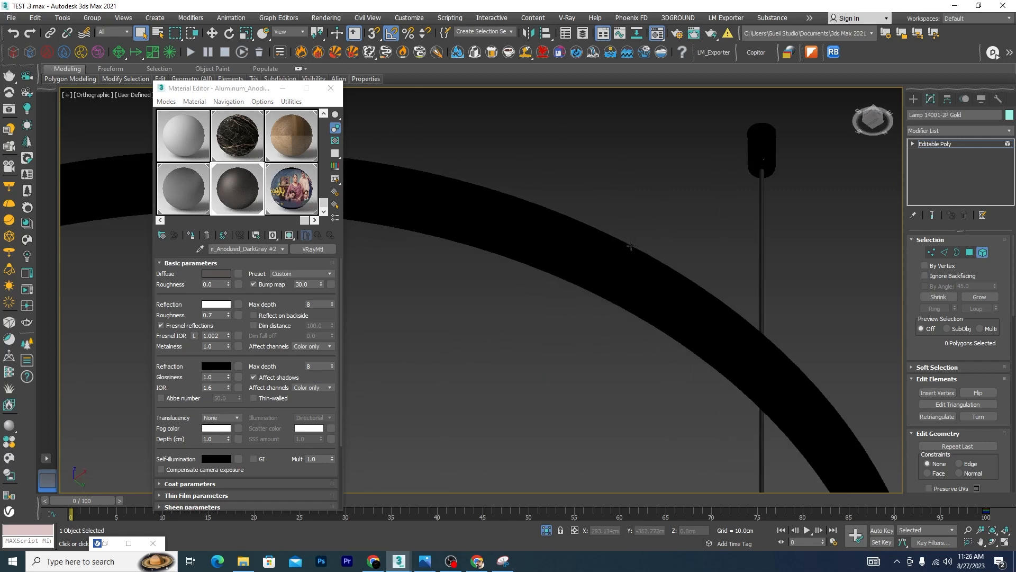
scroll(598, 273, "up", 4)
left_click(583, 282)
scroll(744, 254, "down", 8)
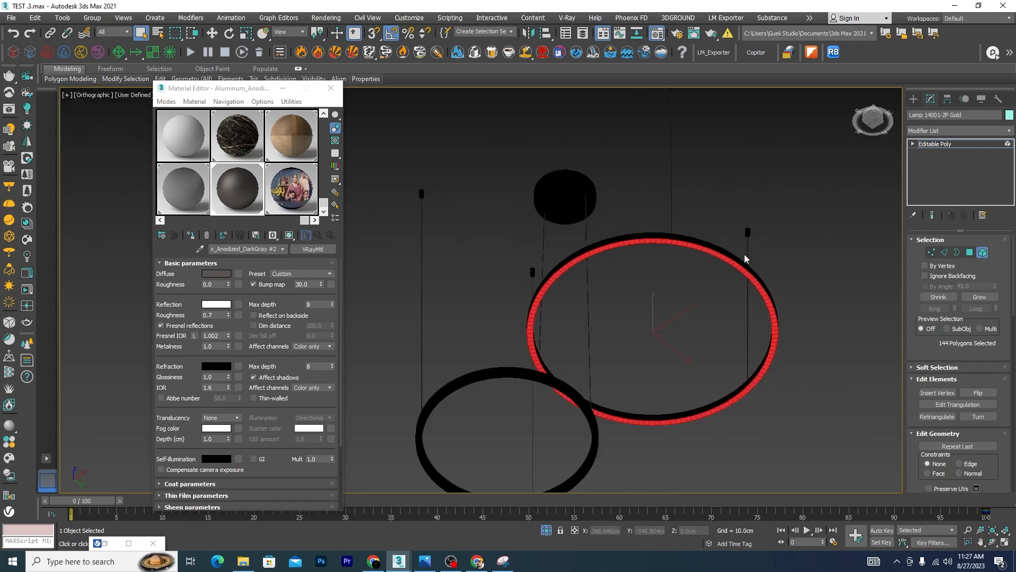
scroll(760, 303, "up", 3)
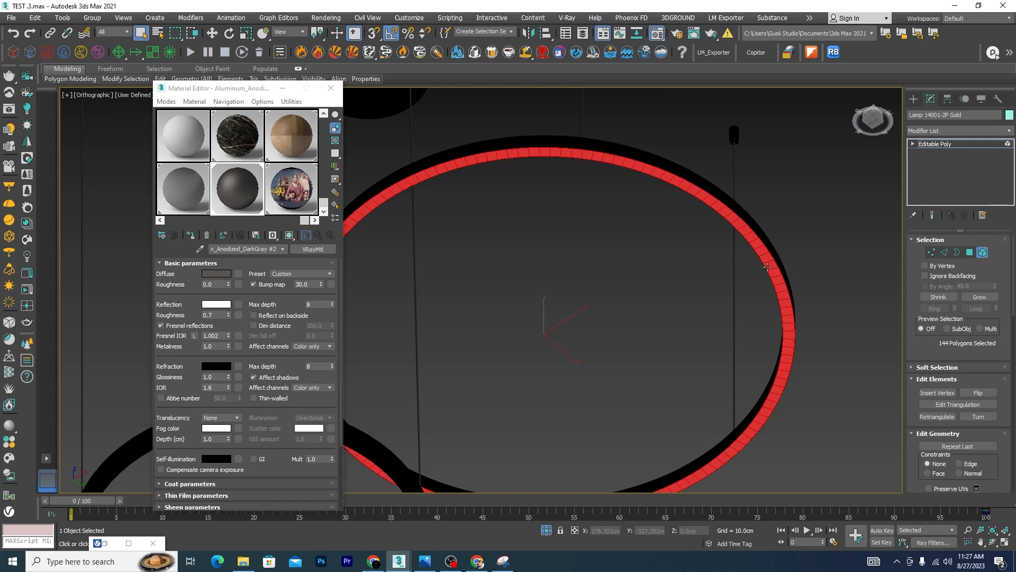
scroll(767, 266, "up", 5)
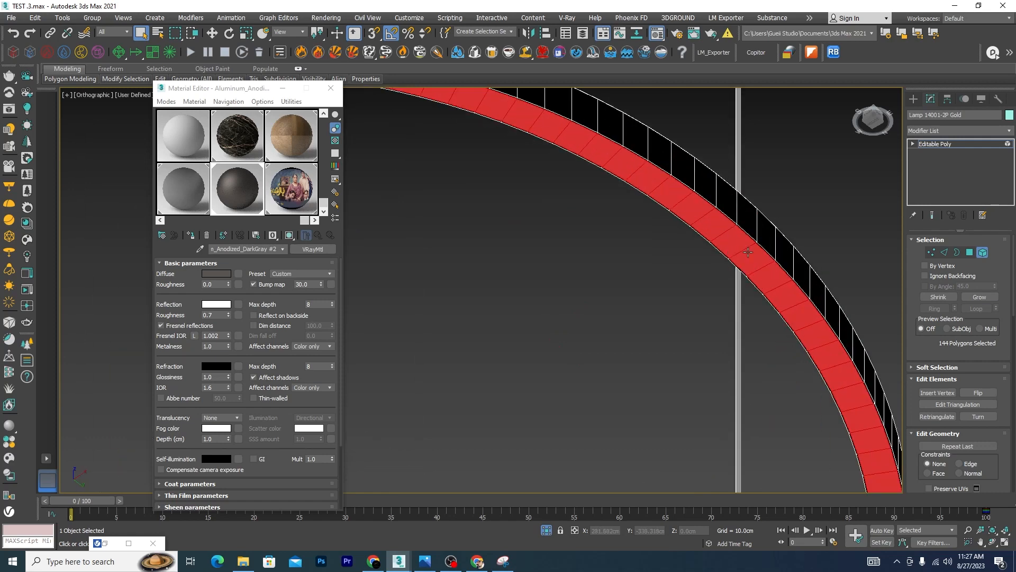
Find the white vray light texture sample and assign it to the larger ring's selected light strip
left_click_drag(304, 220, 168, 220)
left_click_drag(324, 207, 325, 124)
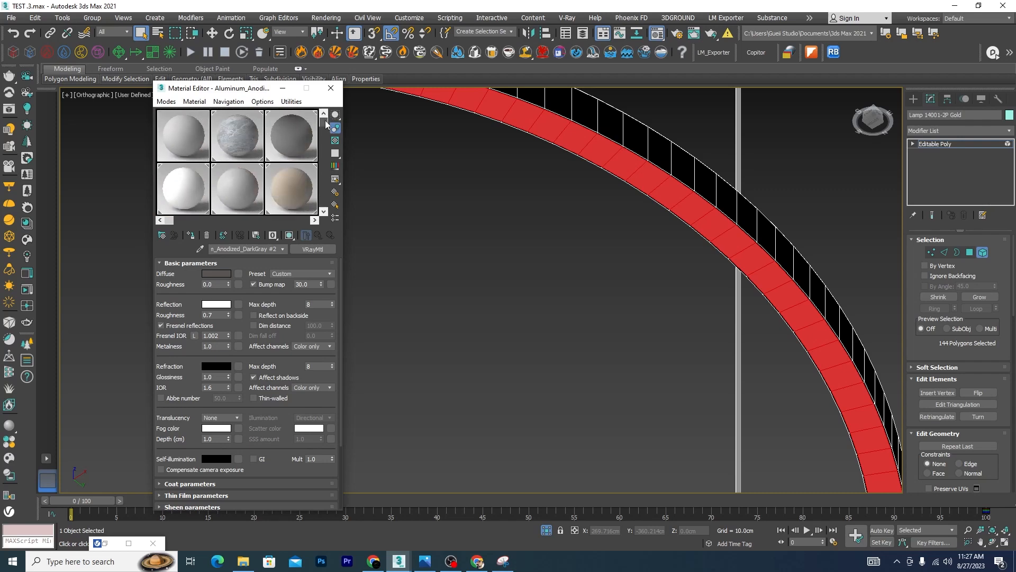
left_click_drag(169, 220, 273, 221)
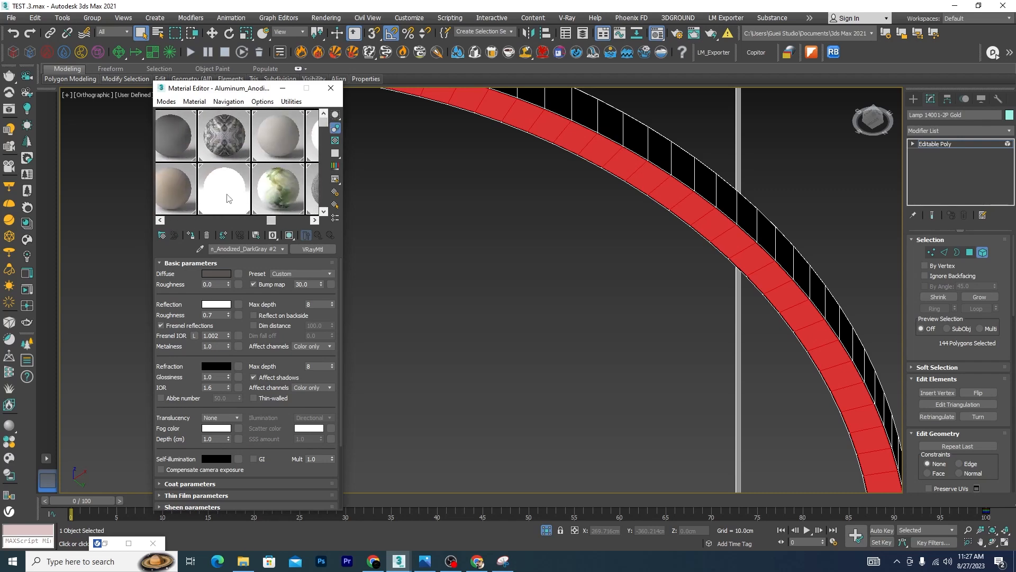
left_click(227, 197)
left_click(191, 239)
scroll(603, 252, "down", 6)
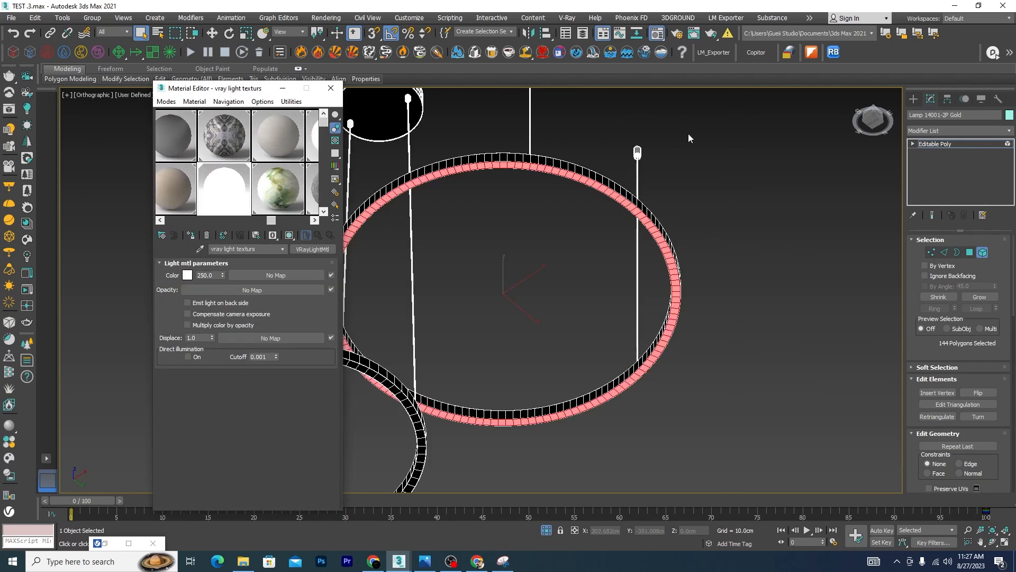
Select the smaller ring's underside light strip and assign the vray light texture material to it
scroll(599, 213, "up", 8)
left_click(599, 212)
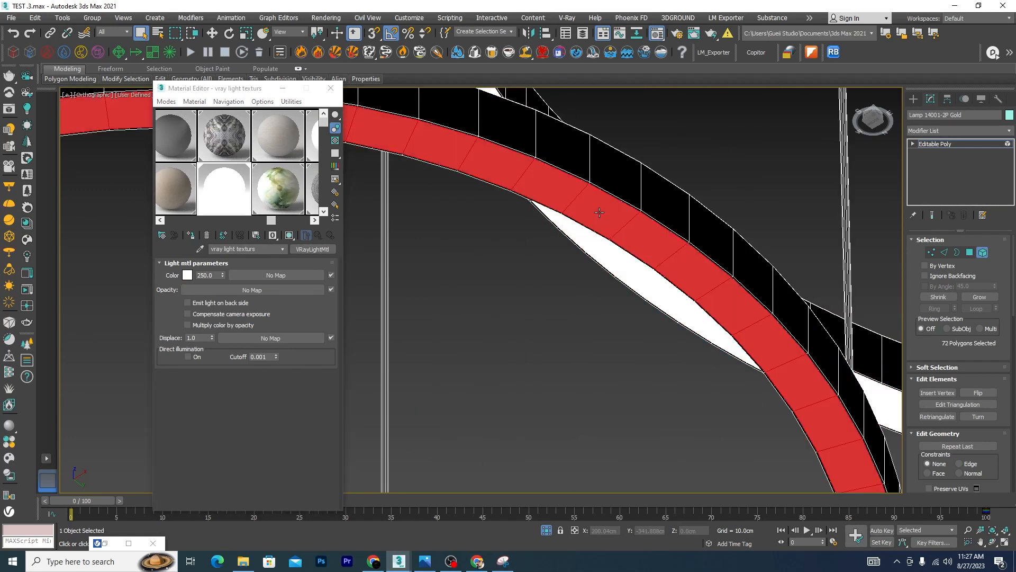
left_click(191, 235)
scroll(608, 218, "down", 6)
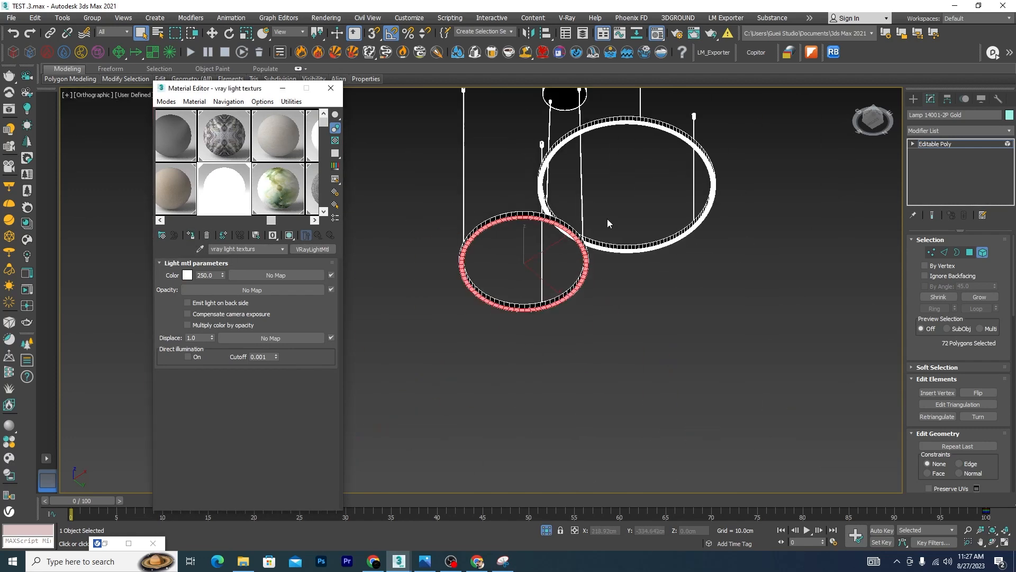
Leave element editing, deselect the pendant lamp, restore the four-viewport layout and exit isolation to show the whole bedroom
middle_click_drag(723, 264, 725, 329, "alt")
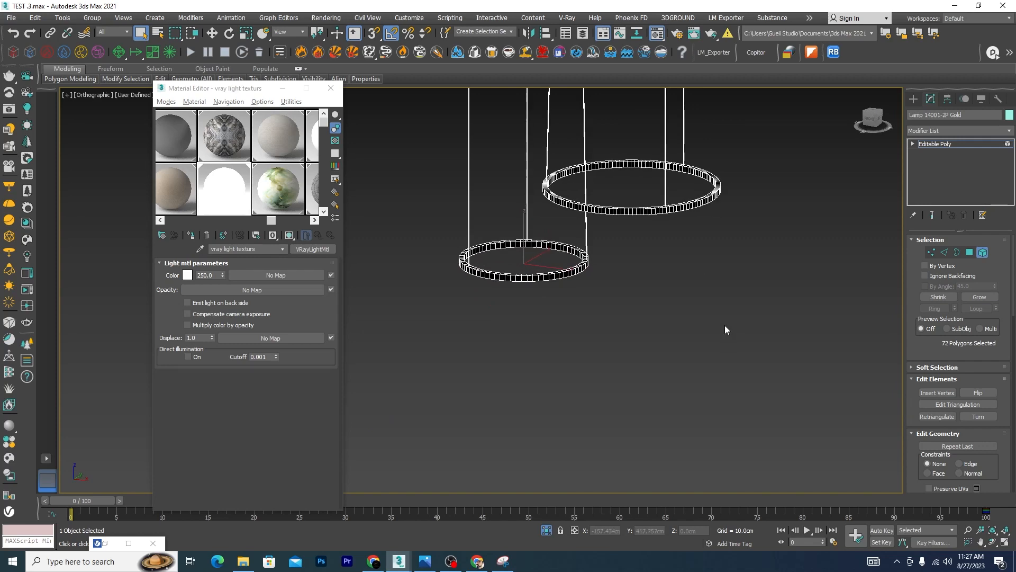
left_click(983, 253)
left_click(733, 309)
key("alt+w")
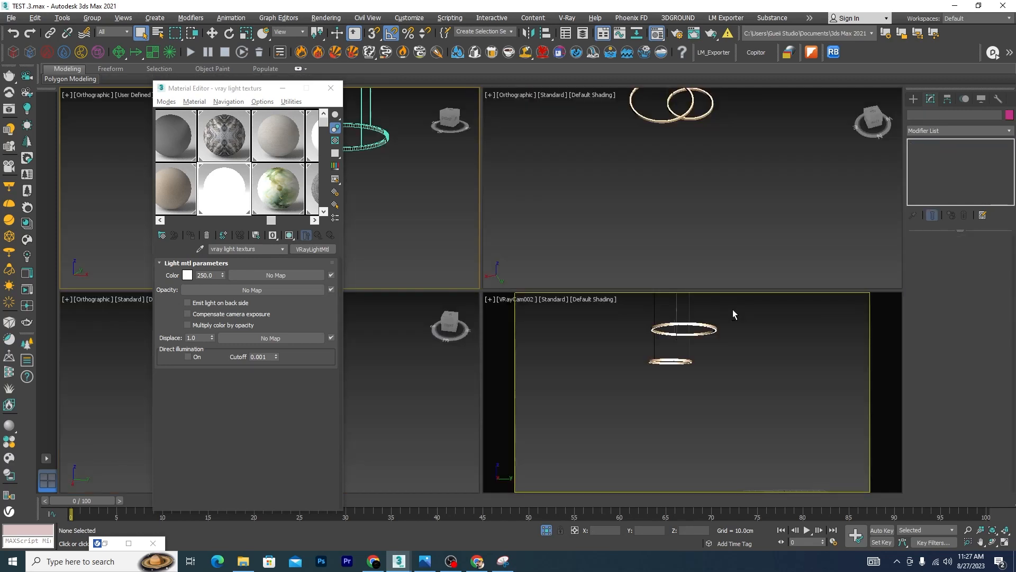
key("alt+q")
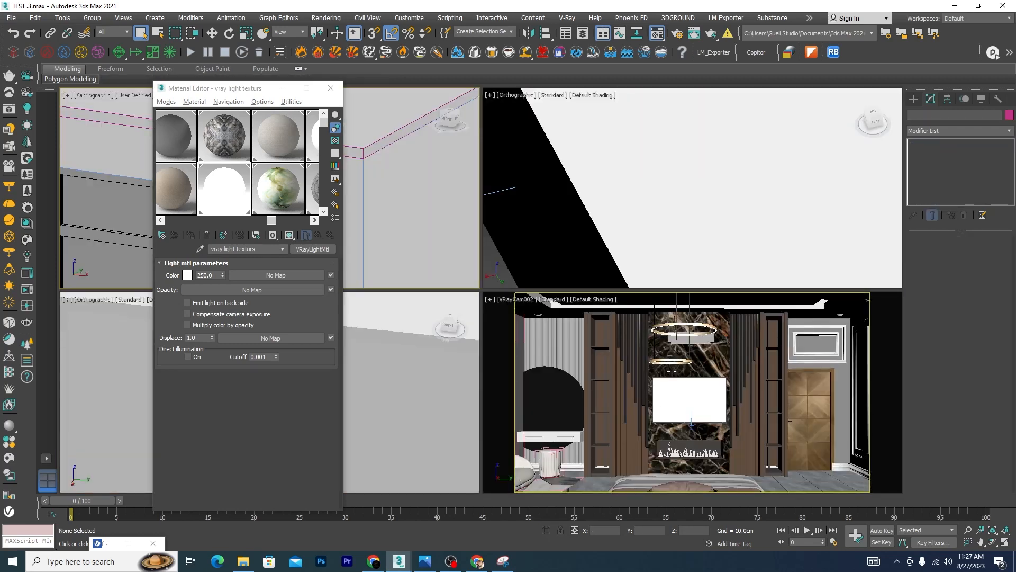